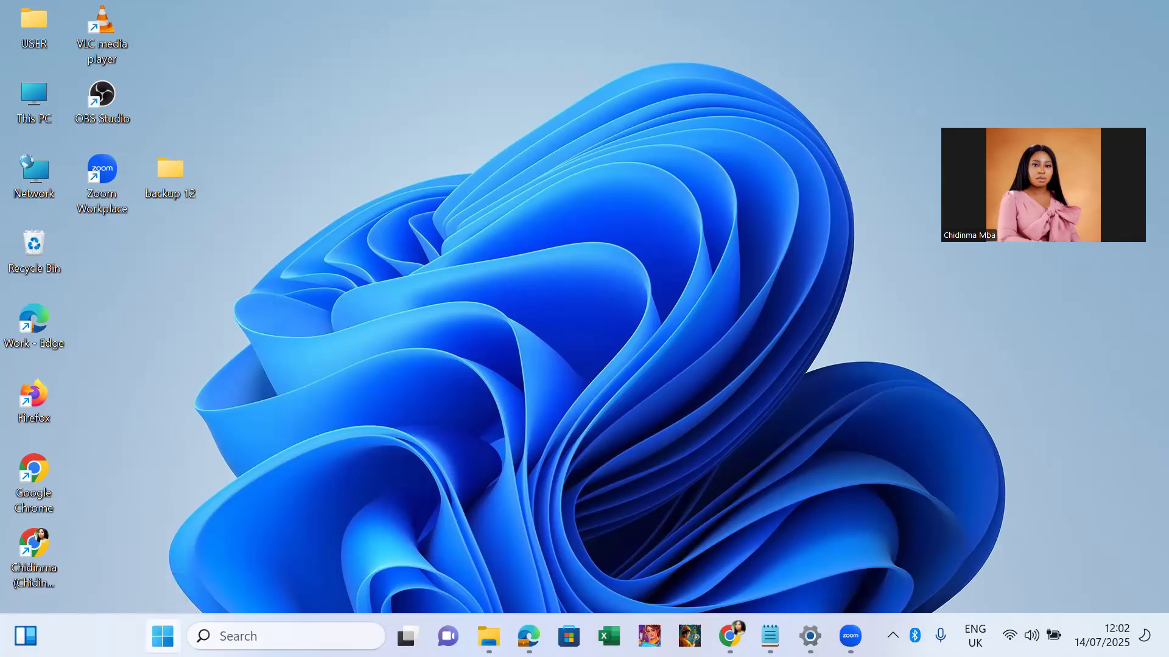
Search the computer for the Excel app.
left_click(162, 636)
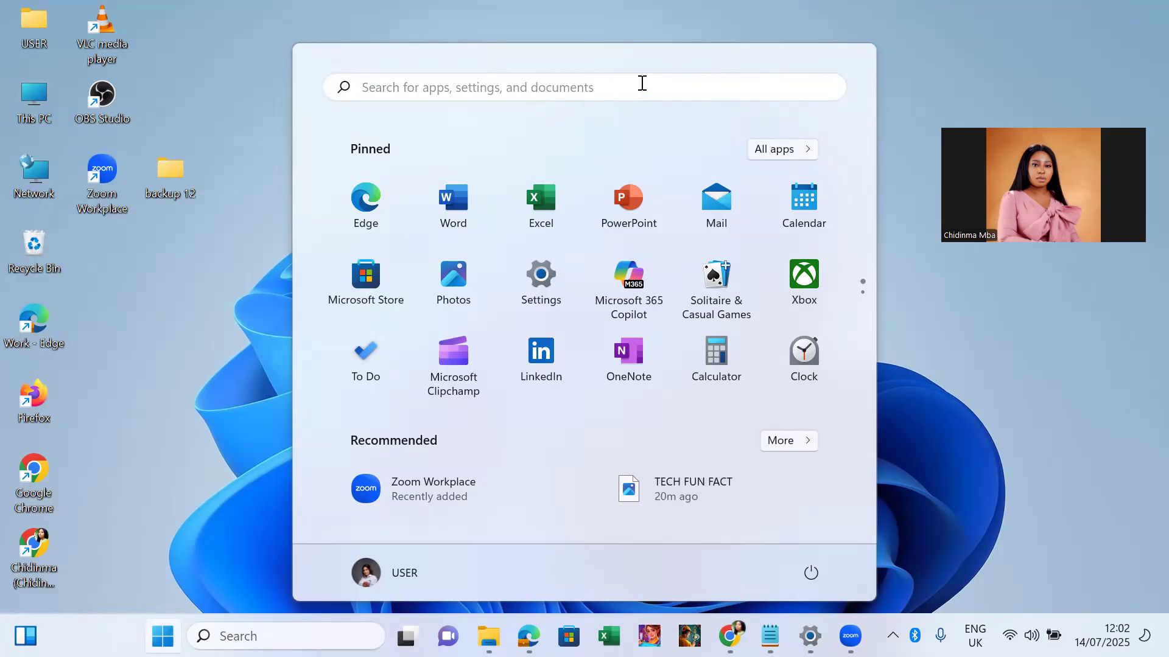
left_click(643, 85)
type("excel")
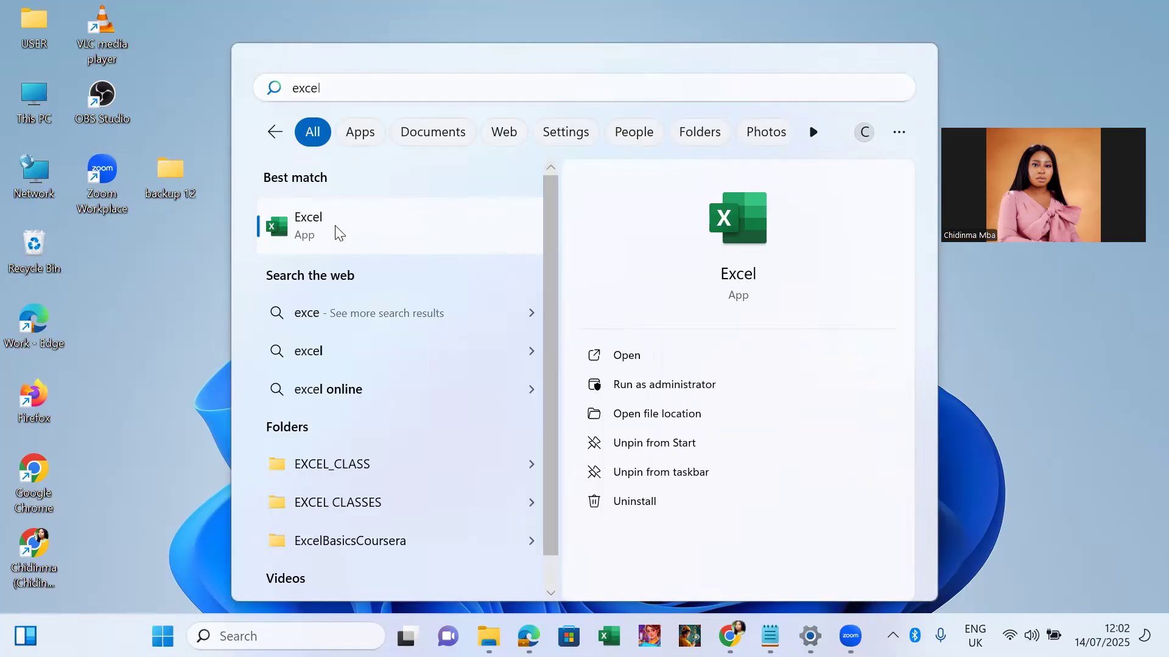
Unpin Excel from both Start and the taskbar.
right_click(337, 232)
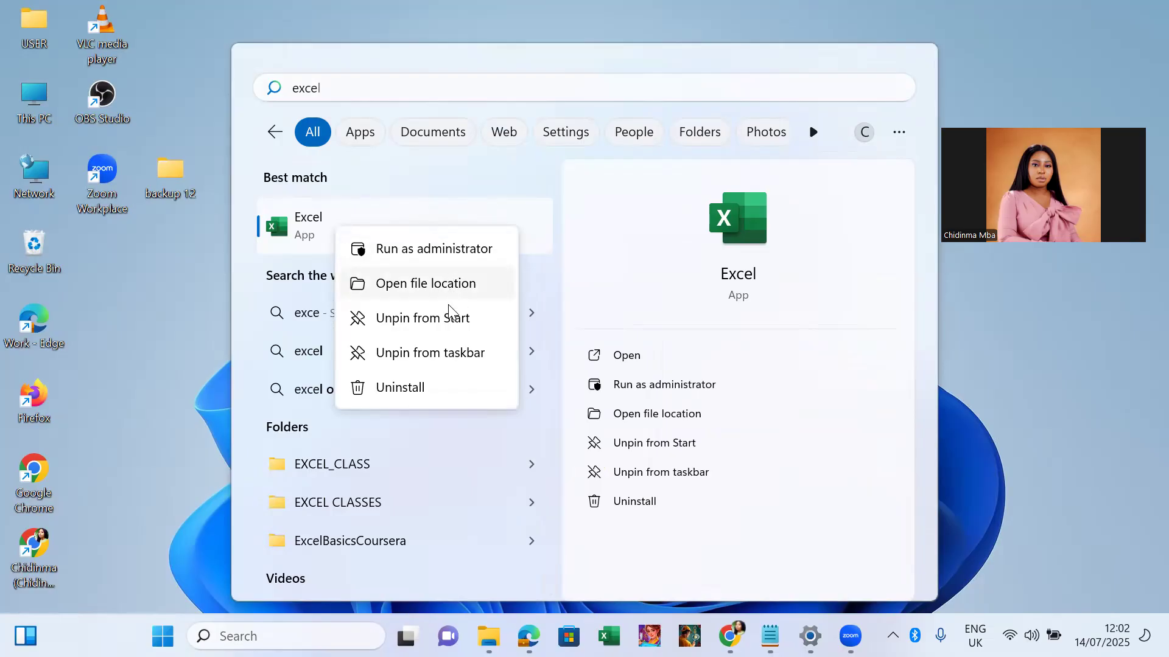
left_click(417, 318)
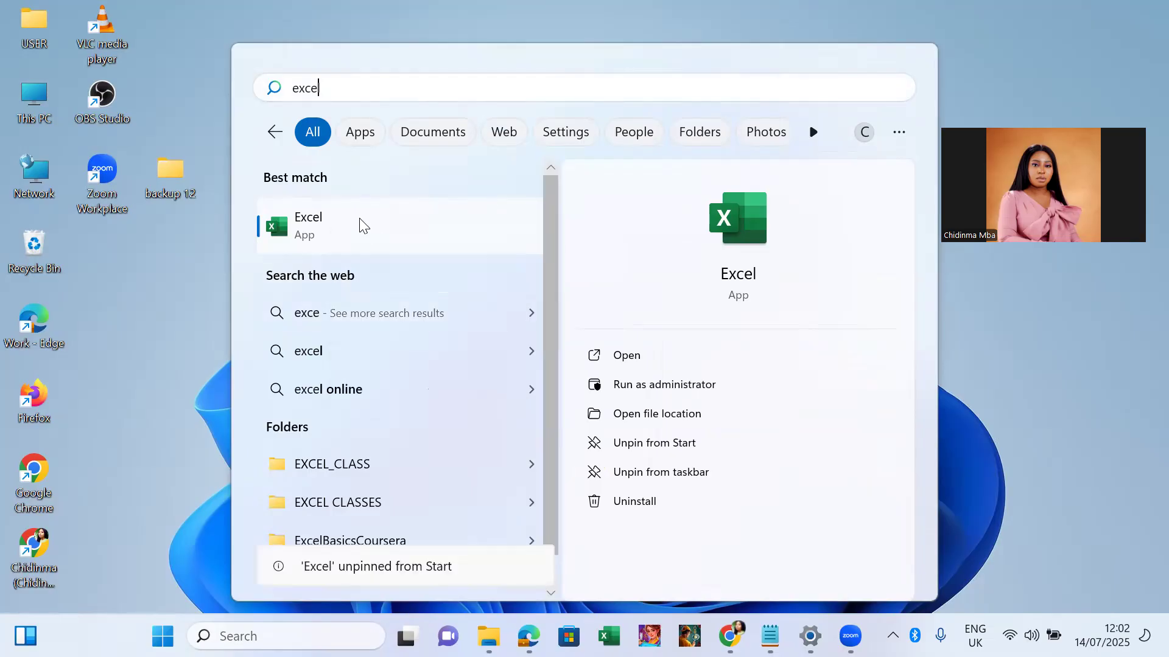
right_click(362, 225)
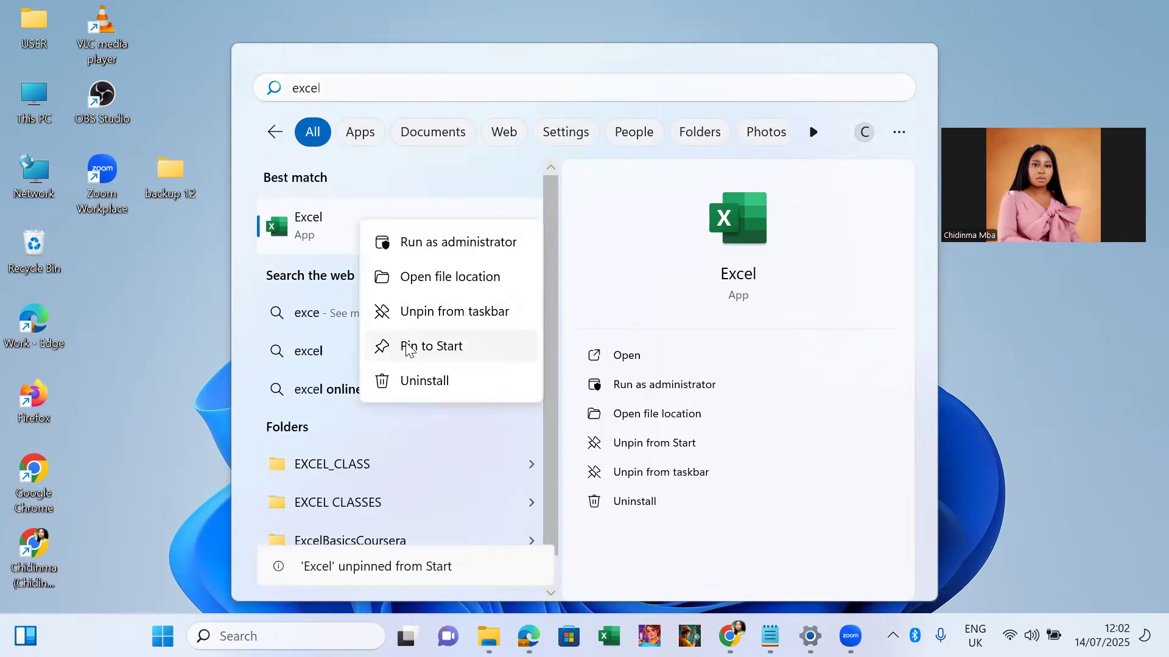
left_click(420, 323)
Pin Excel to Start and to the taskbar.
right_click(357, 223)
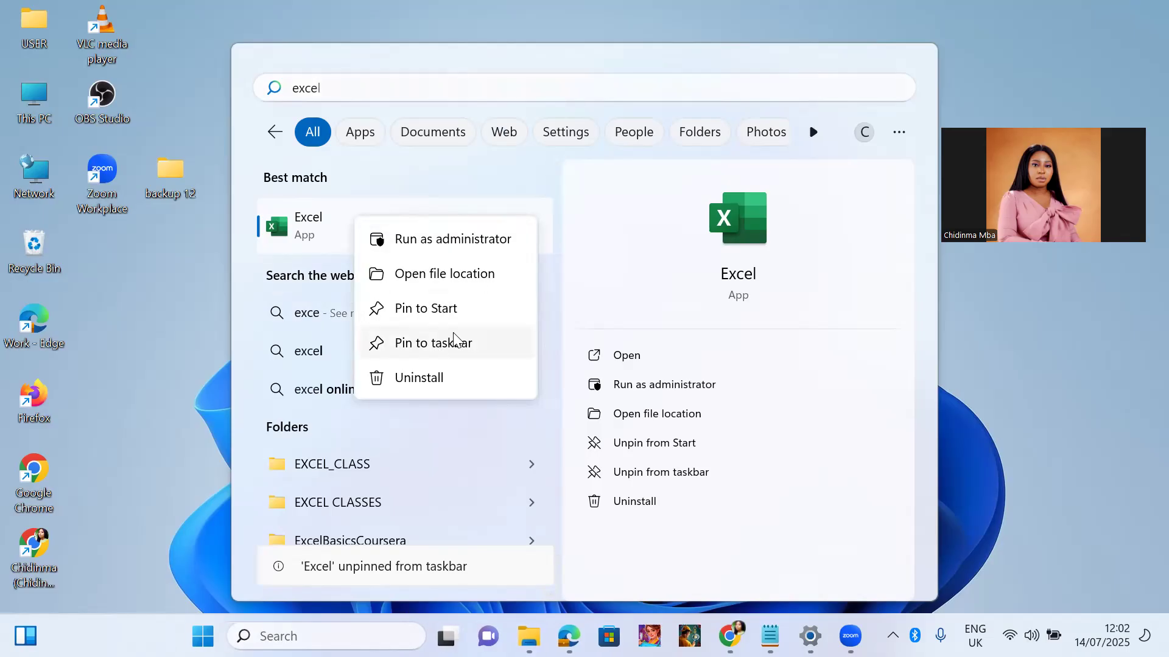
left_click(425, 311)
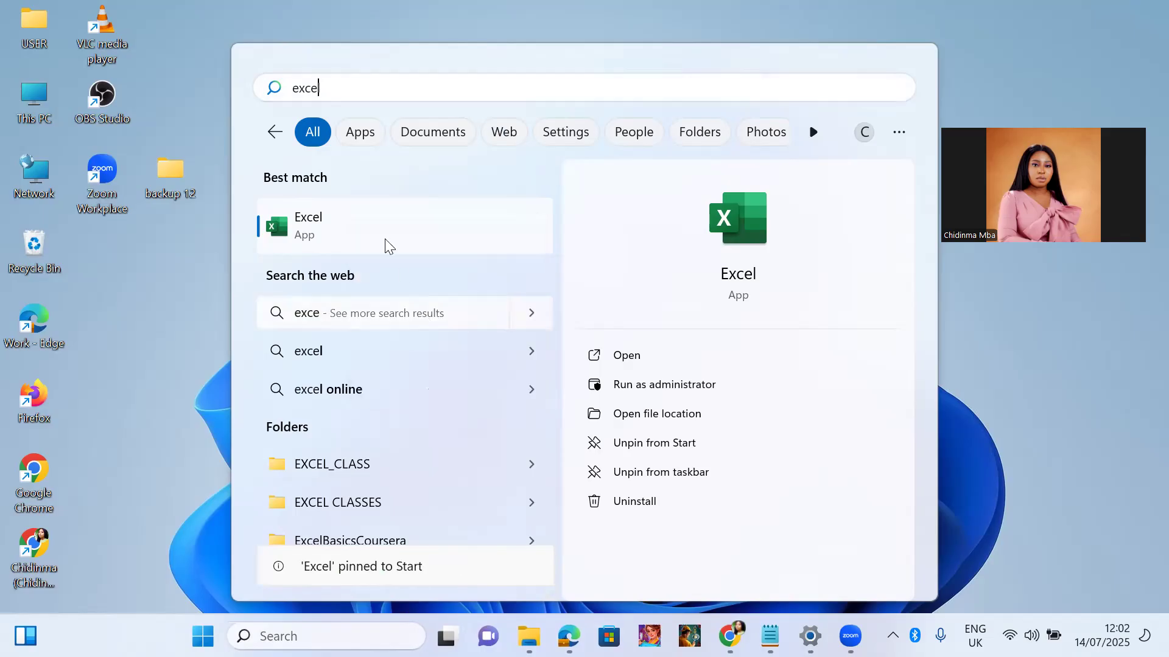
right_click(351, 225)
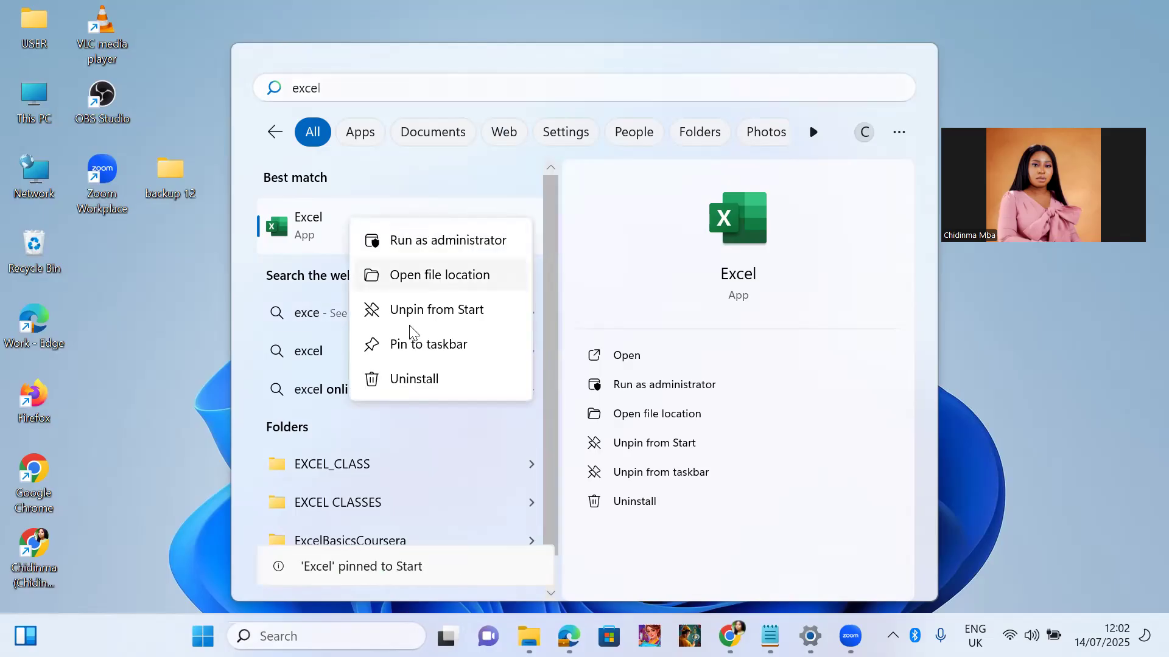
left_click(396, 352)
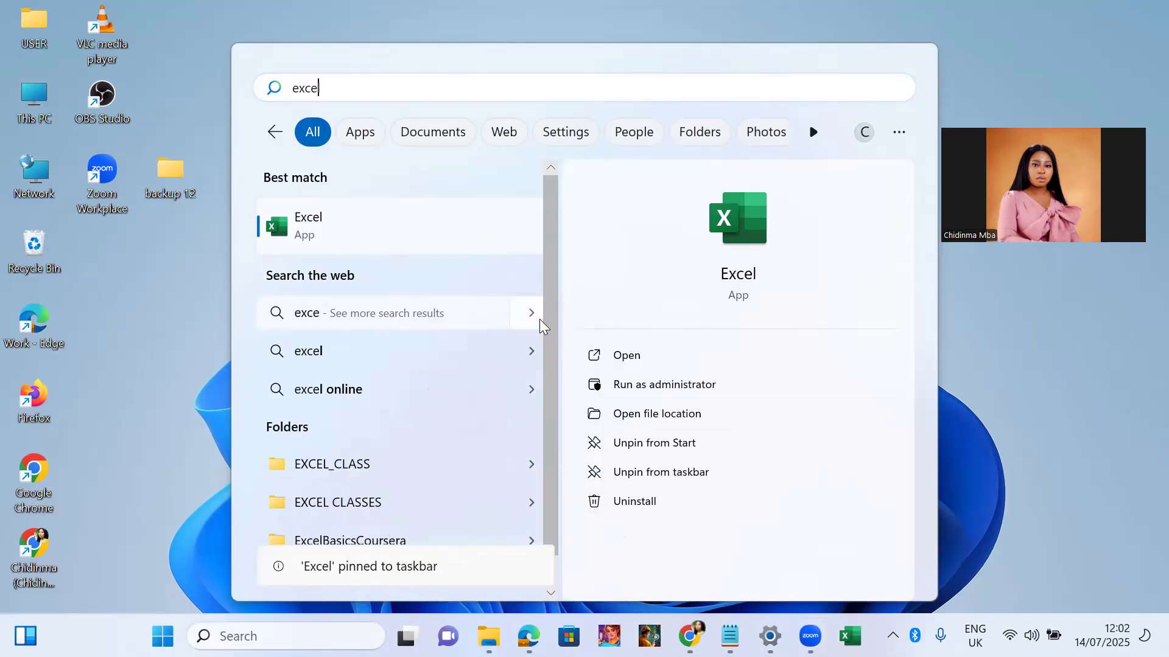
Launch Excel from the search results and create a blank workbook.
left_click(341, 224)
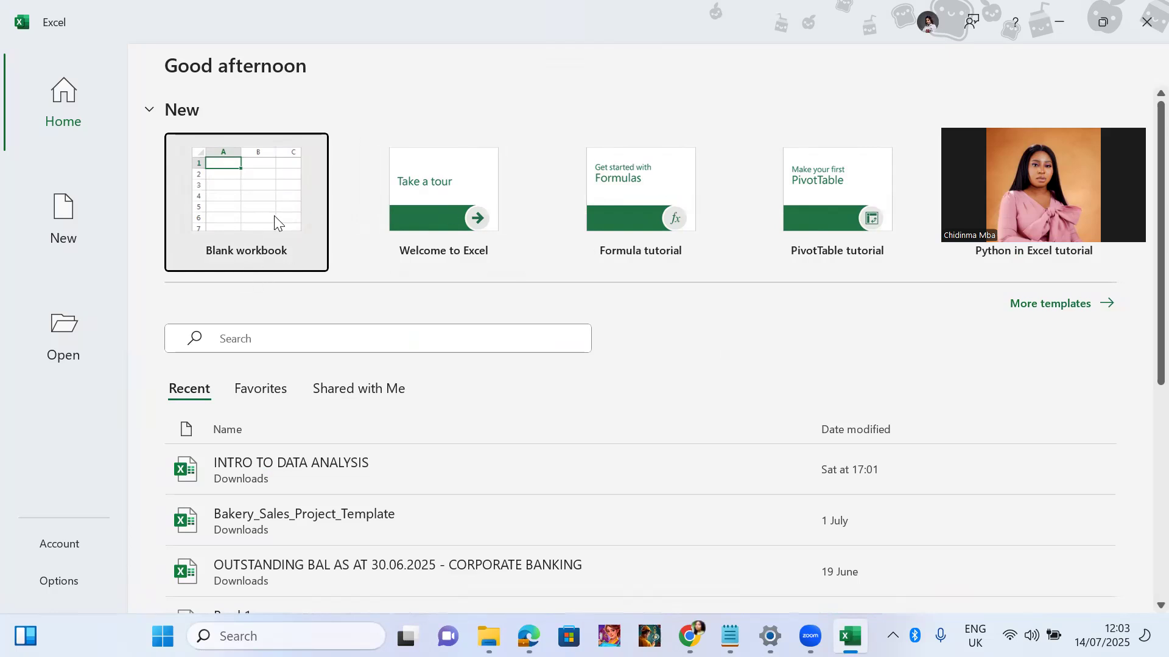
left_click(309, 197)
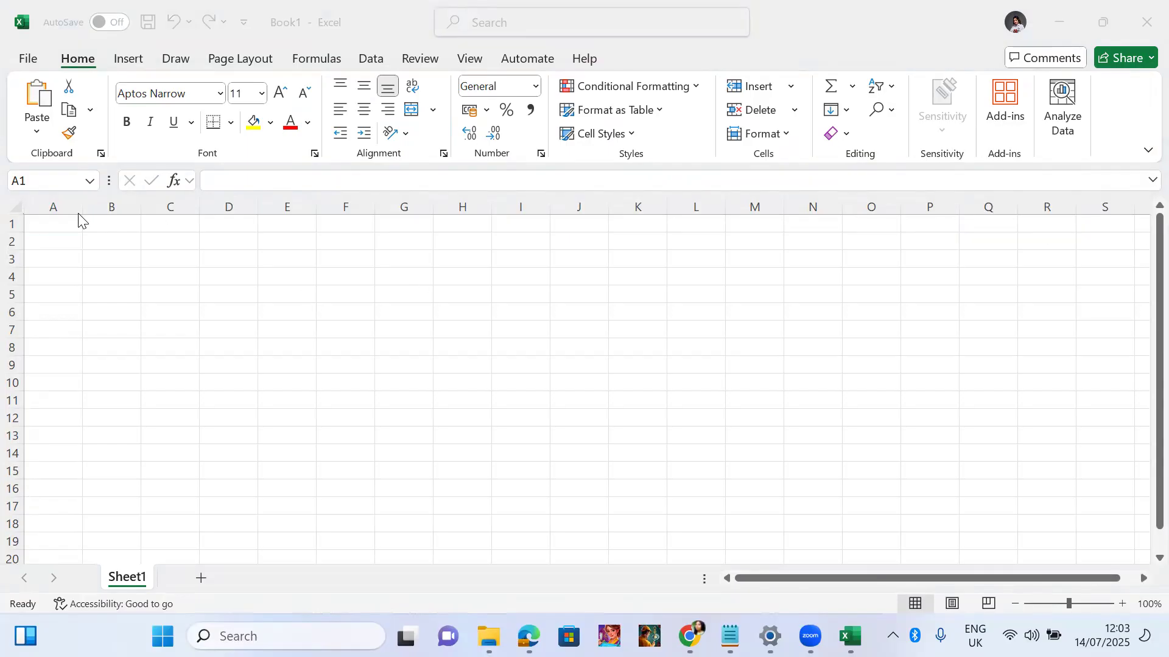
Select whole columns A, B and C one after another, and enter the label COLUMNS in cell Q3.
left_click(54, 205)
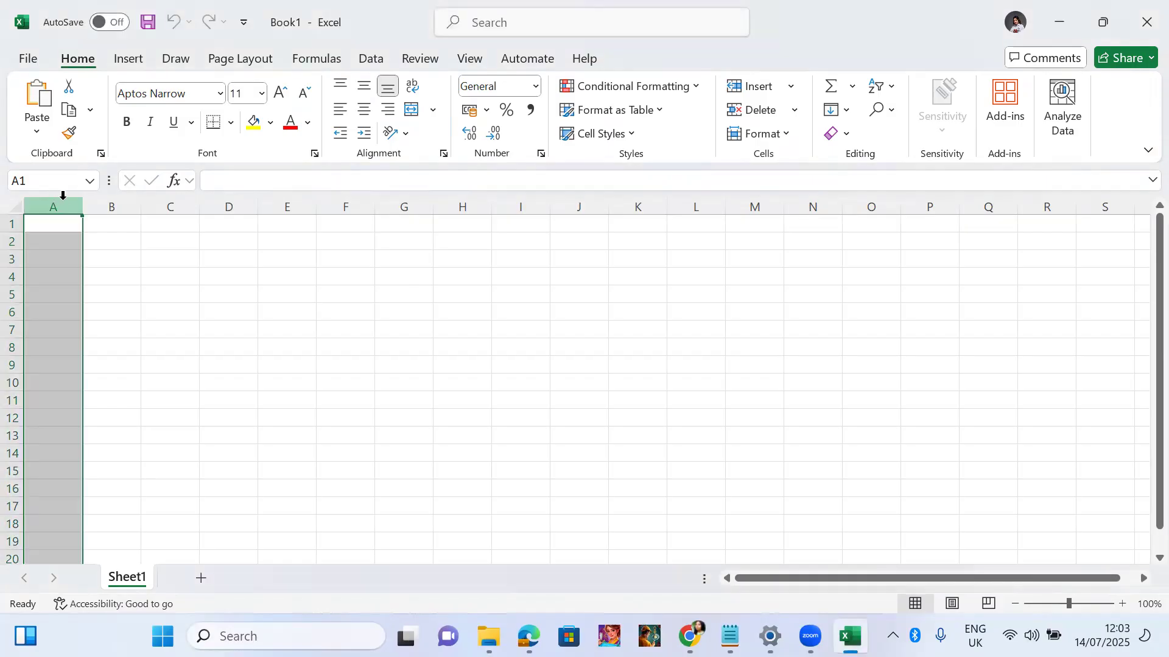
left_click(112, 206)
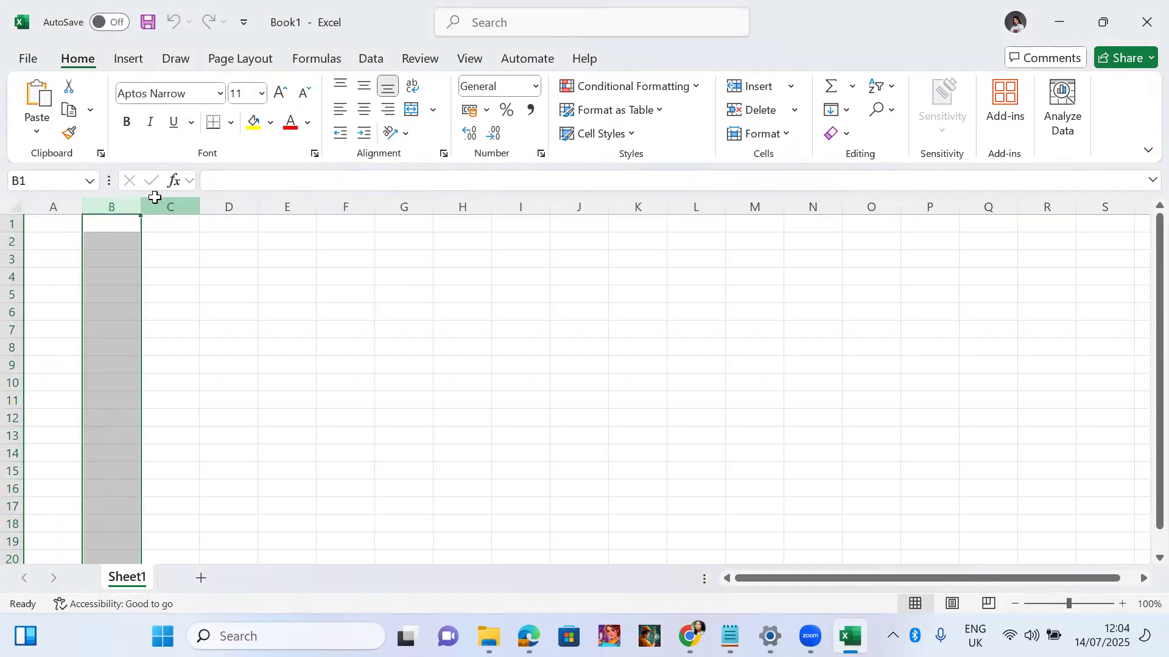
left_click(159, 206)
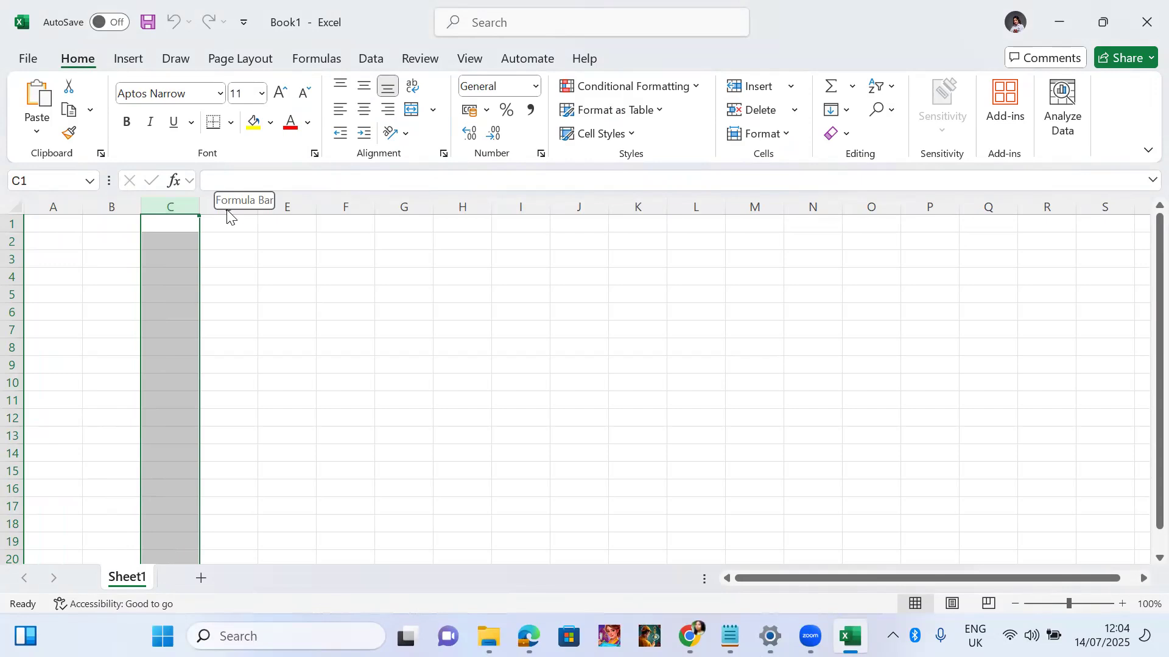
left_click(208, 210)
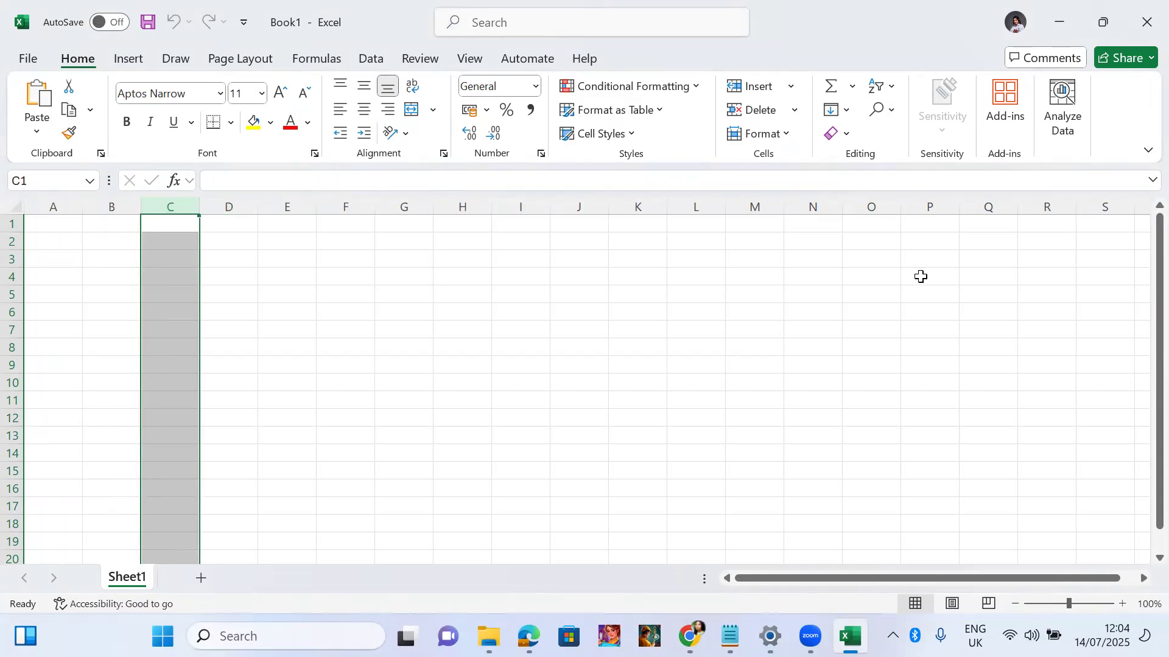
left_click(967, 260)
type("COLUMNS")
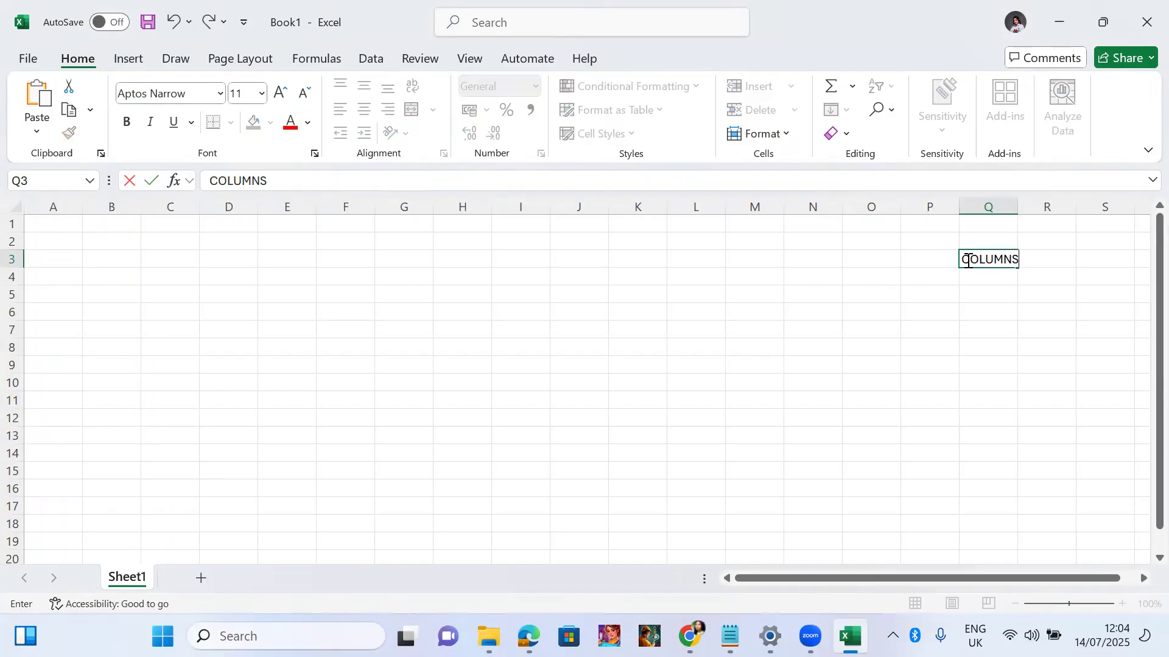
key("Return")
Select whole rows 3, 1 and 2 one after another, and enter the label ROWS in cell Q4.
left_click(12, 257)
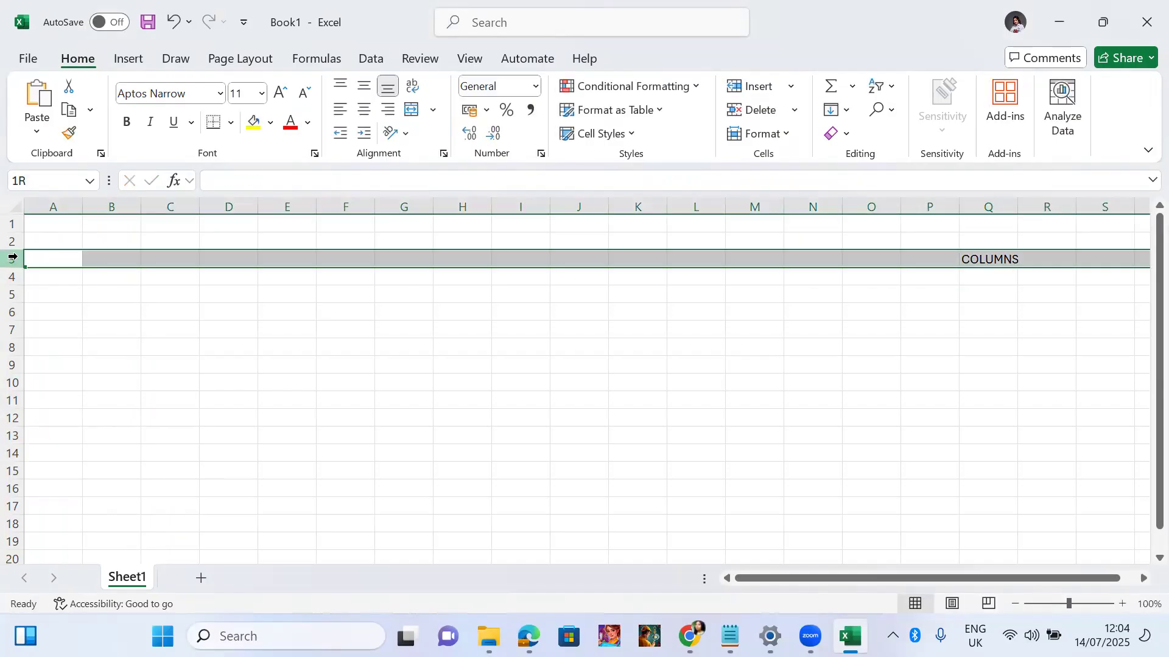
left_click(12, 237)
left_click(10, 229)
left_click(13, 224)
left_click(12, 241)
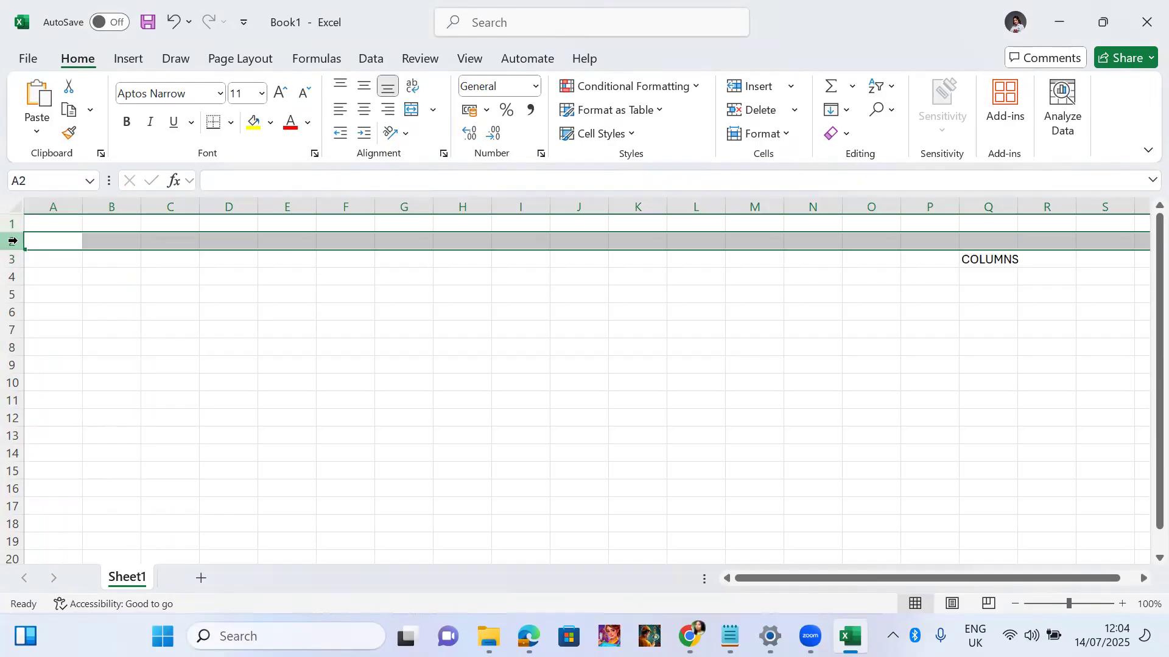
left_click(999, 282)
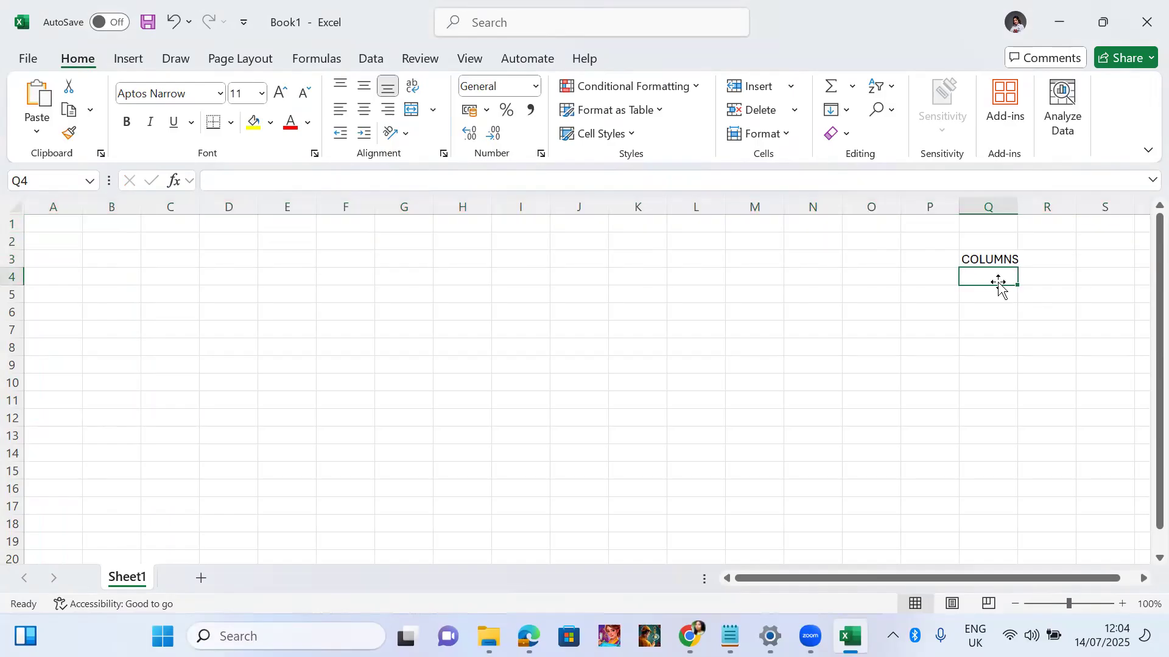
type("ROWS")
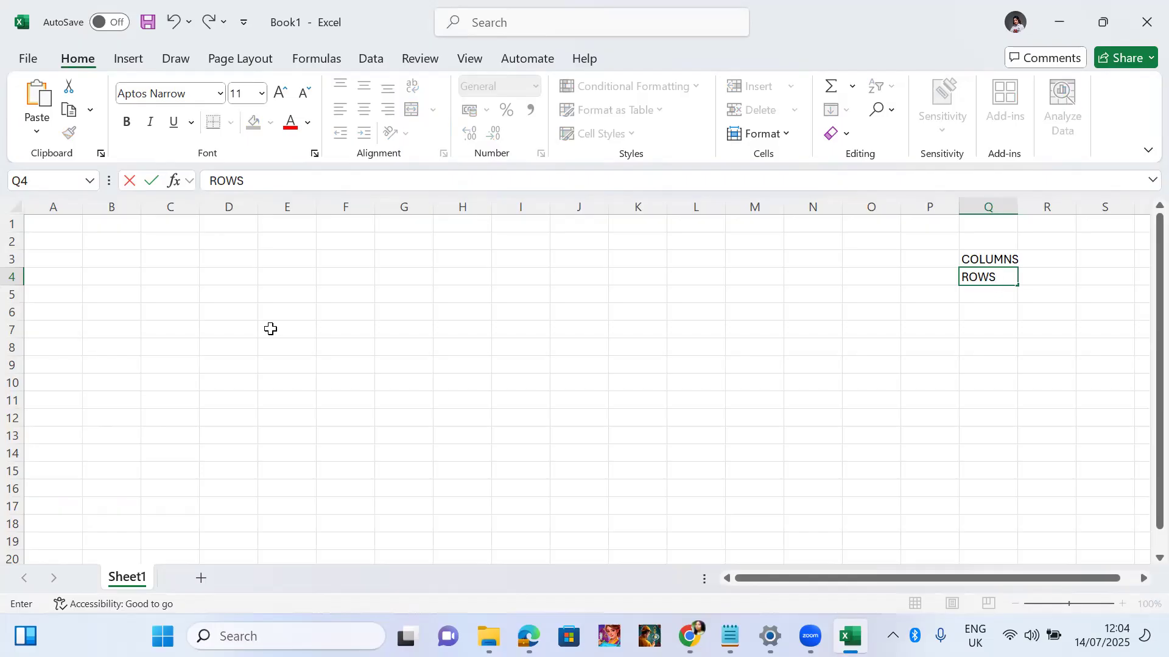
left_click(245, 275)
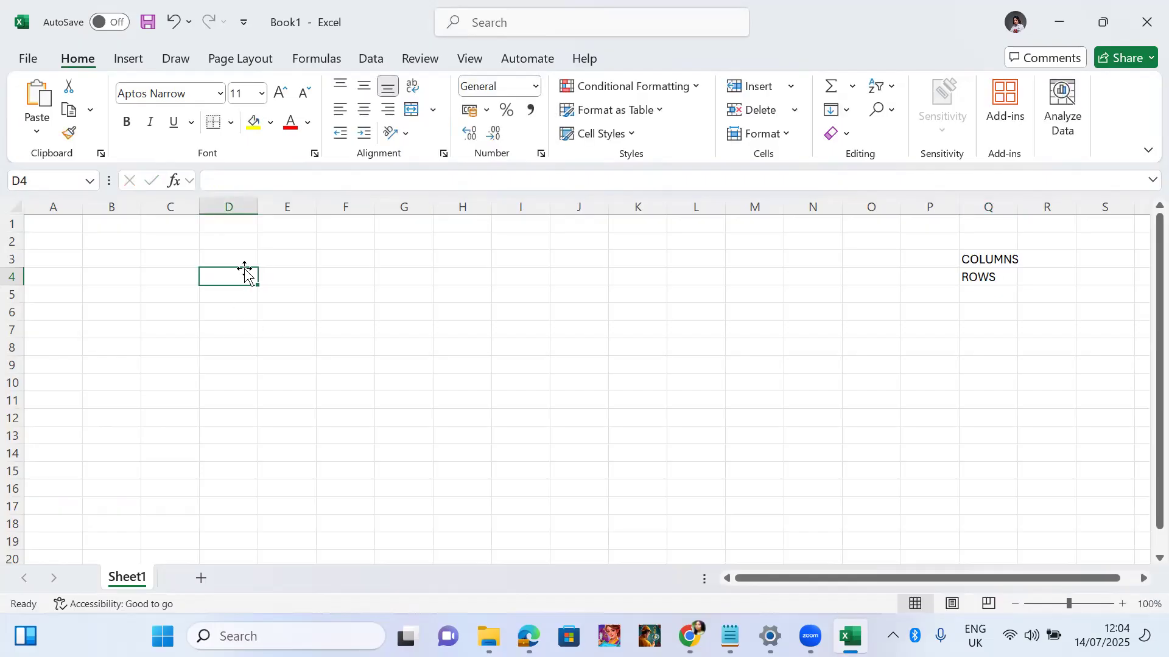
Switch to Chrome, read the required table columns in the DAY 1 TASK – DATA ENTRY document, and return to the workbook.
mouse_move(691, 636)
left_click(690, 636)
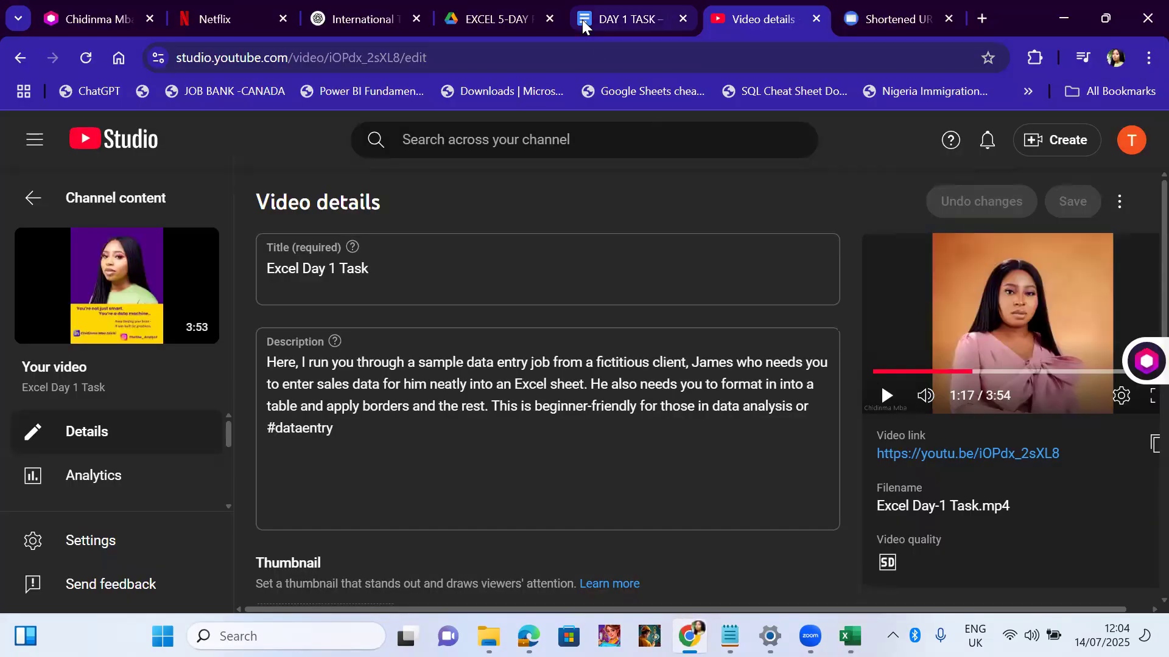
left_click(582, 19)
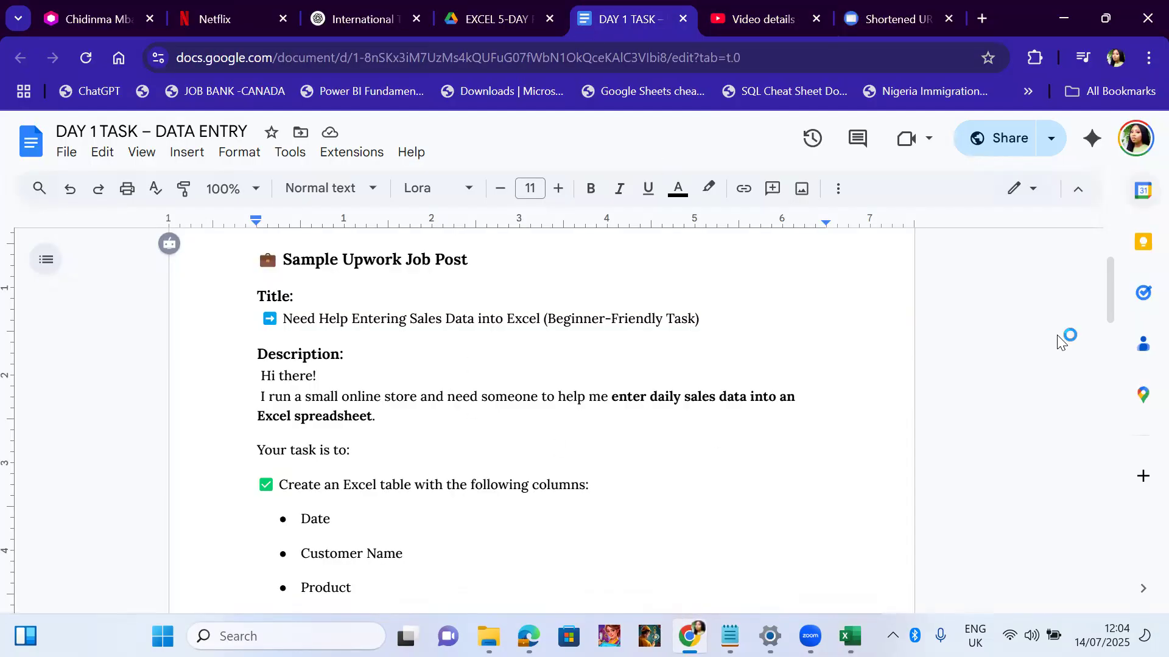
left_click_drag(1107, 290, 1106, 332)
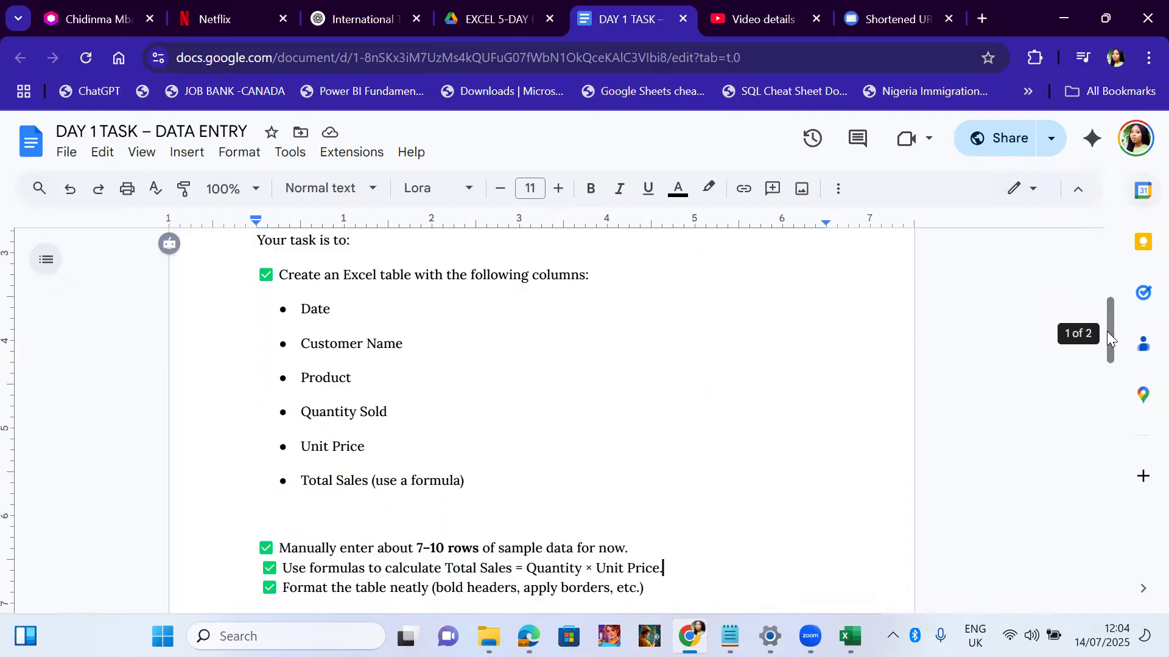
left_click(1069, 19)
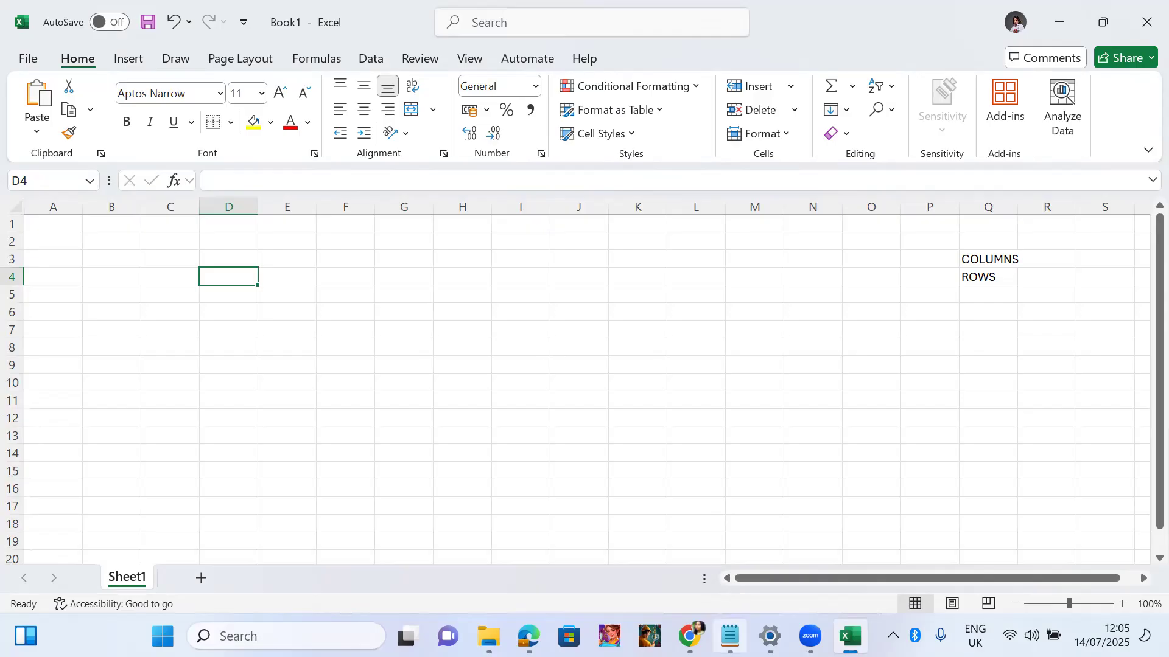
Show the Notepad list of column headings over the workbook and move its window clear of the first worksheet columns.
left_click(730, 636)
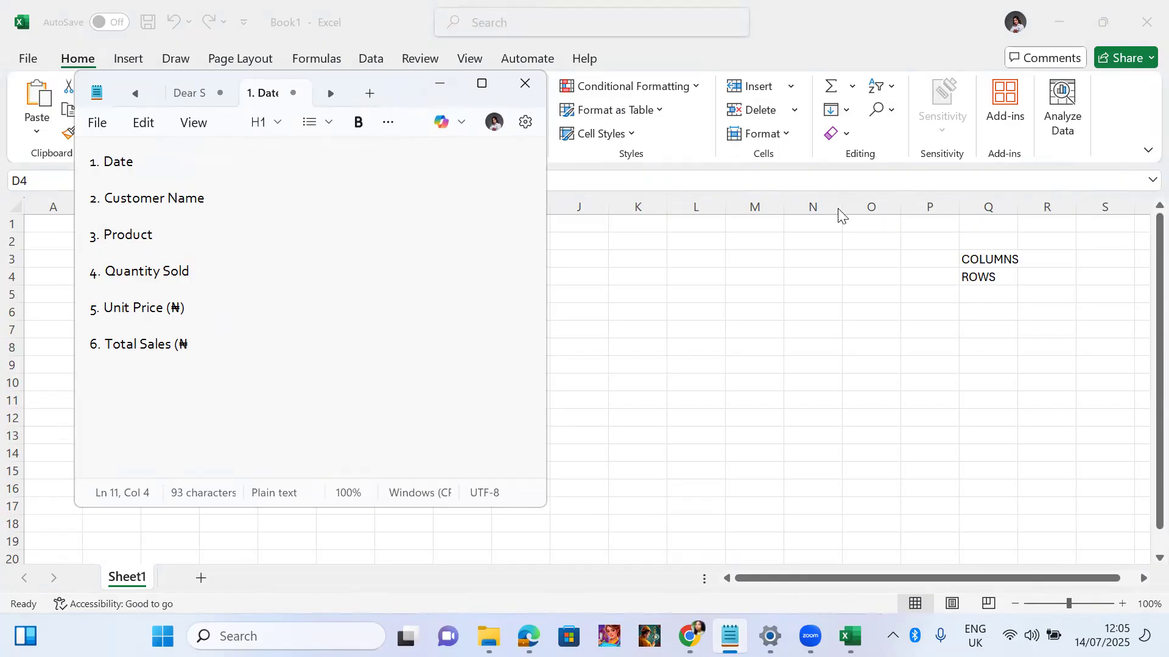
left_click(811, 199)
left_click_drag(811, 199, 636, 203)
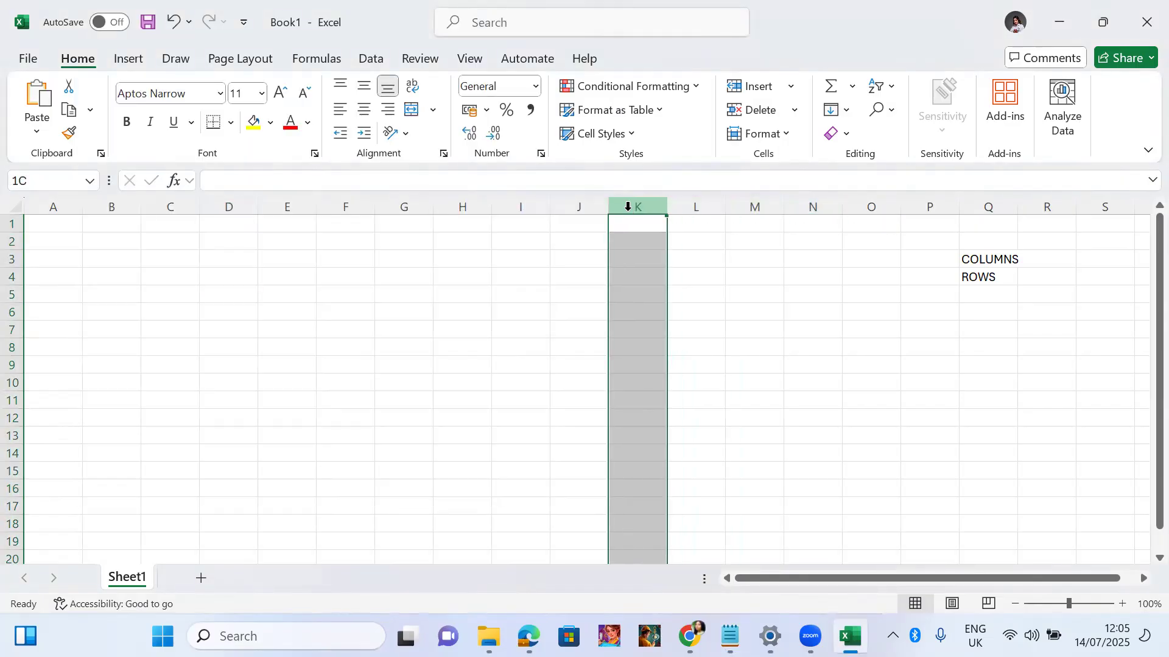
left_click_drag(455, 197, 460, 201)
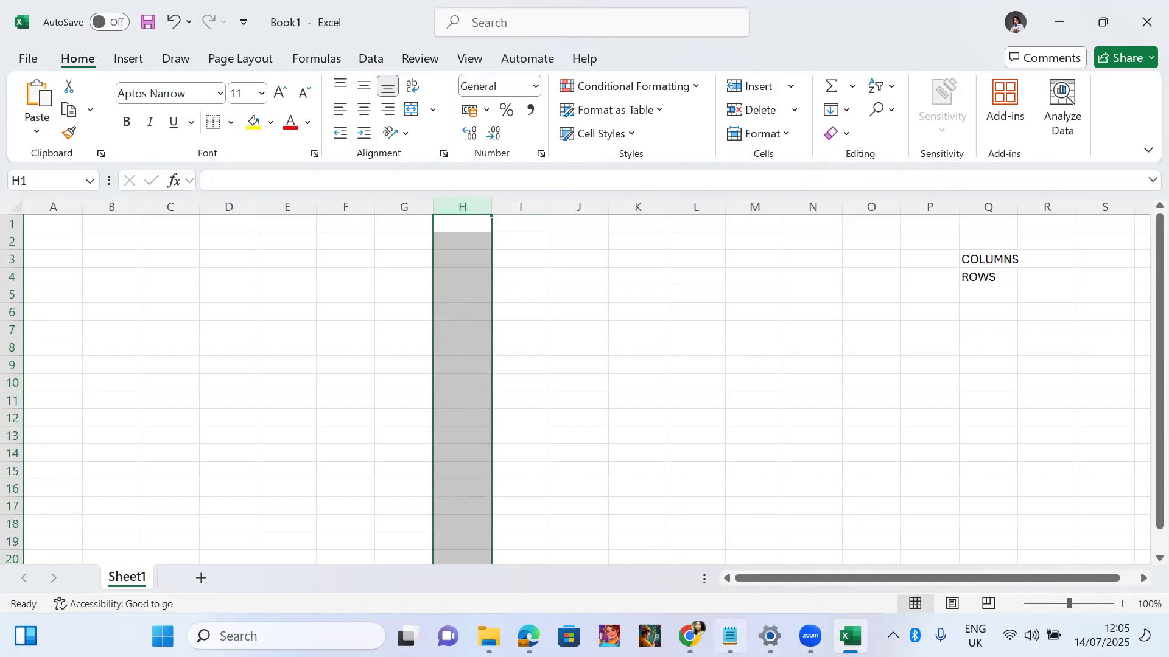
left_click(731, 636)
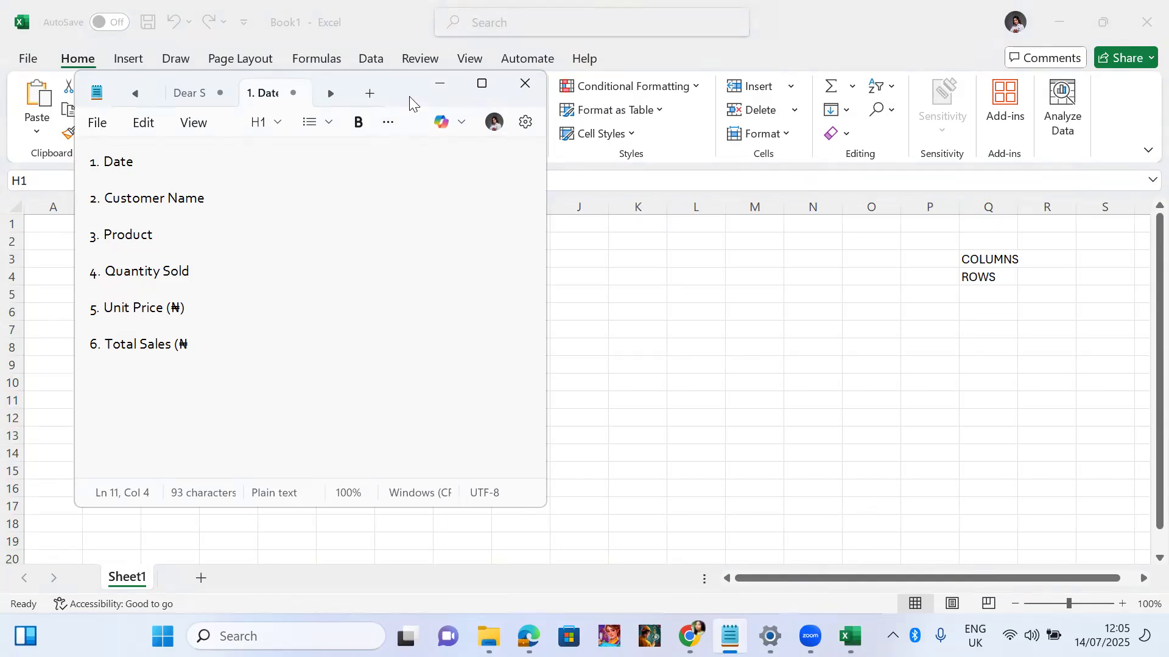
left_click_drag(410, 99, 1020, 81)
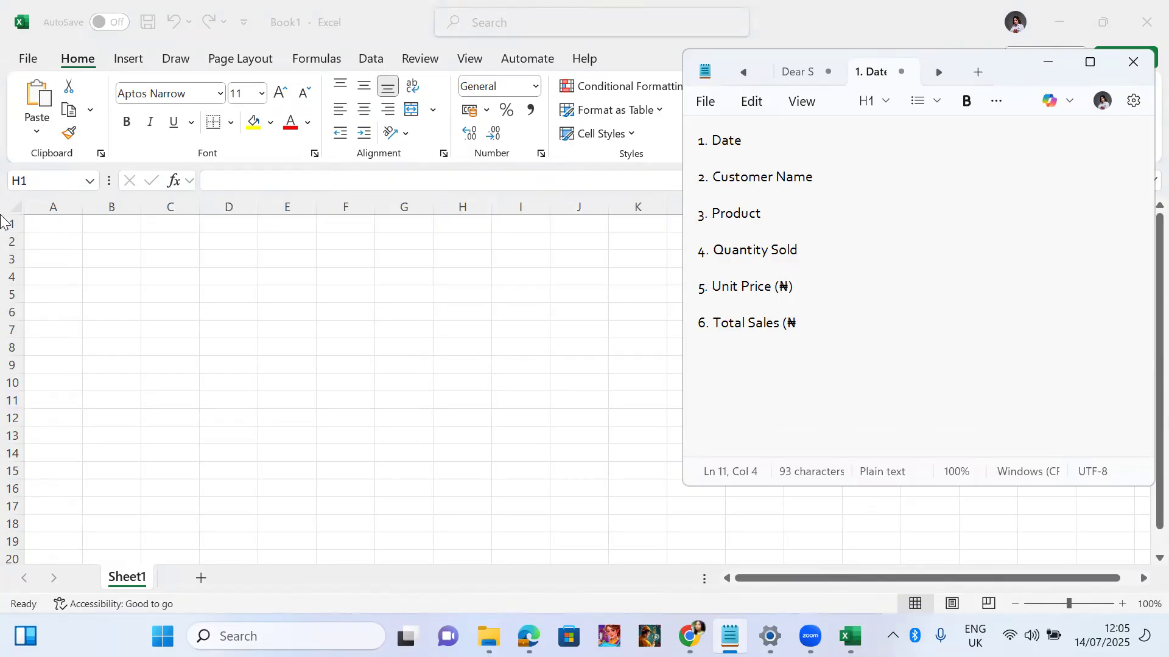
Return to Excel, select whole rows 1, 2 and 3 one after another, and make A1 the active cell.
left_click(13, 227)
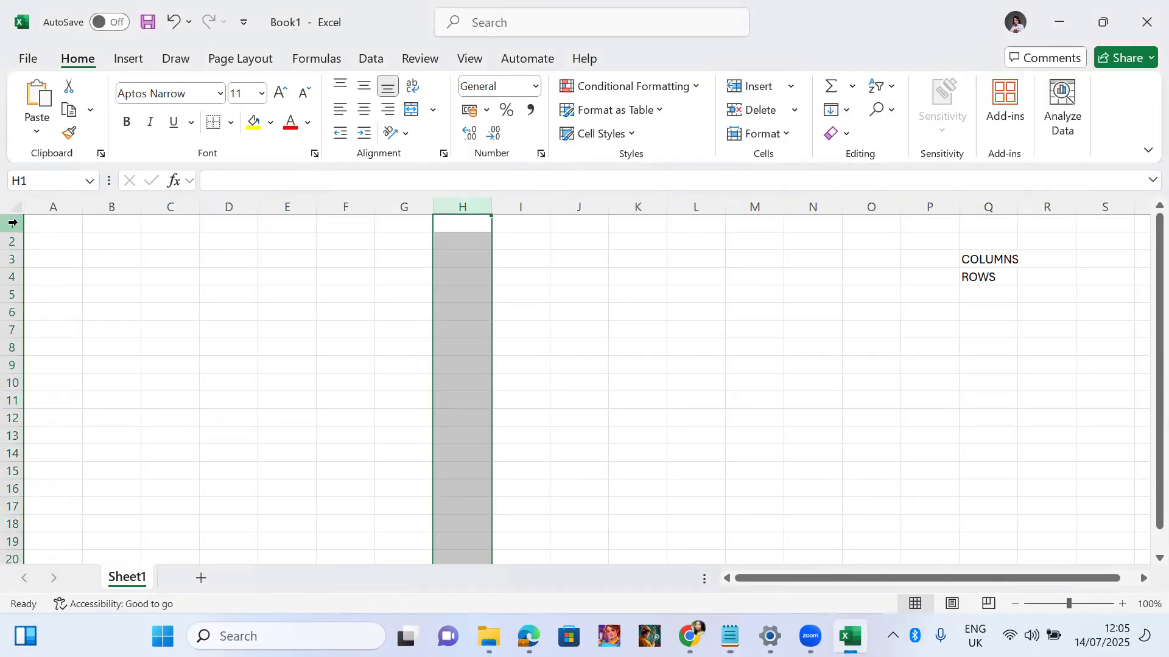
left_click(12, 223)
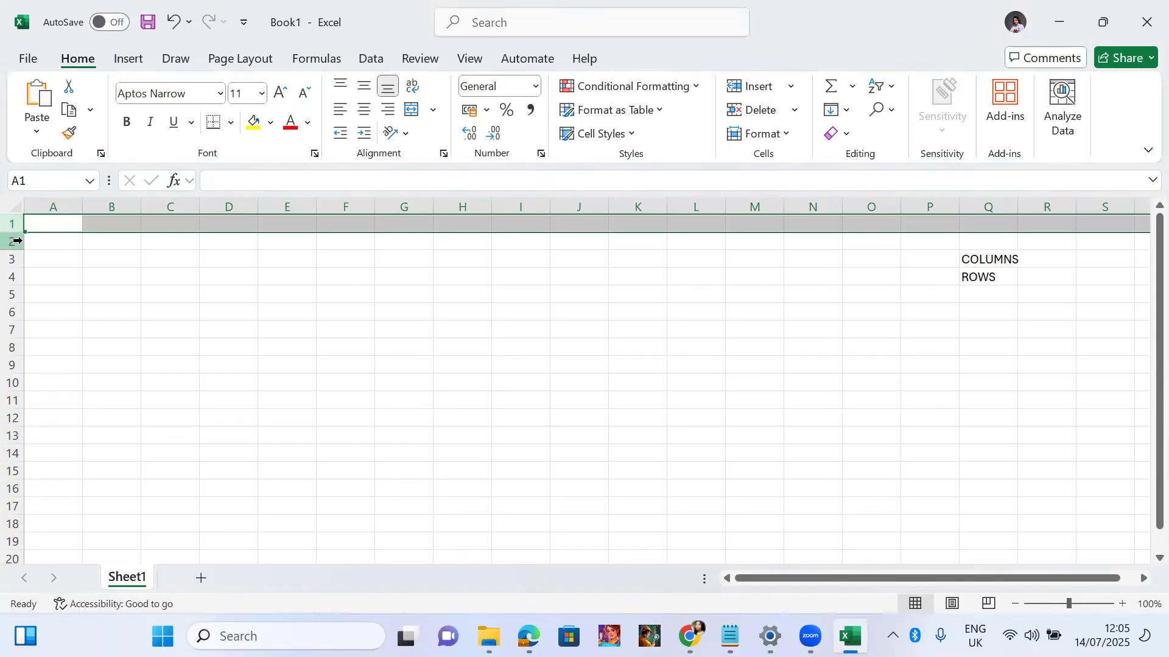
left_click(12, 241)
left_click(18, 259)
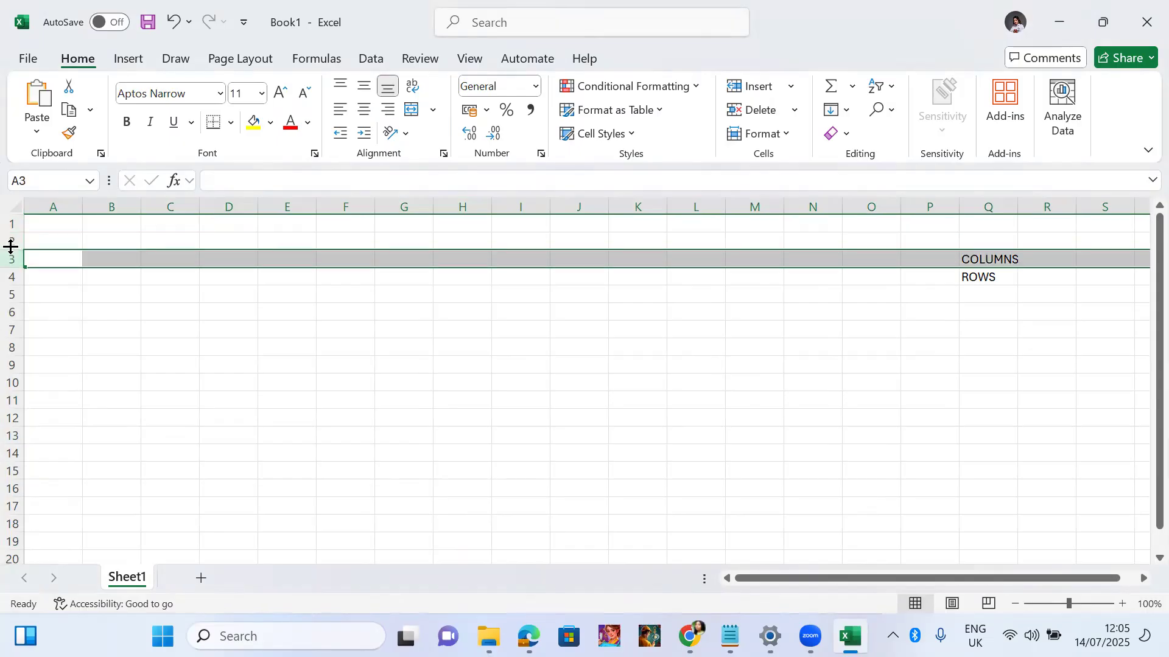
left_click(13, 222)
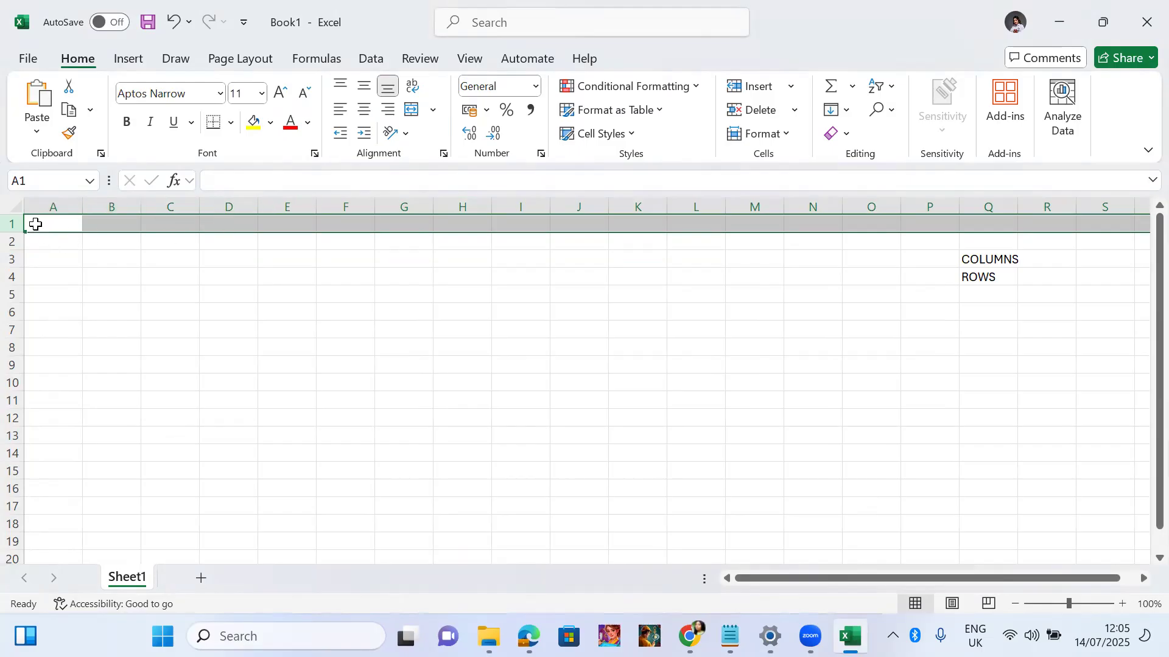
left_click(36, 224)
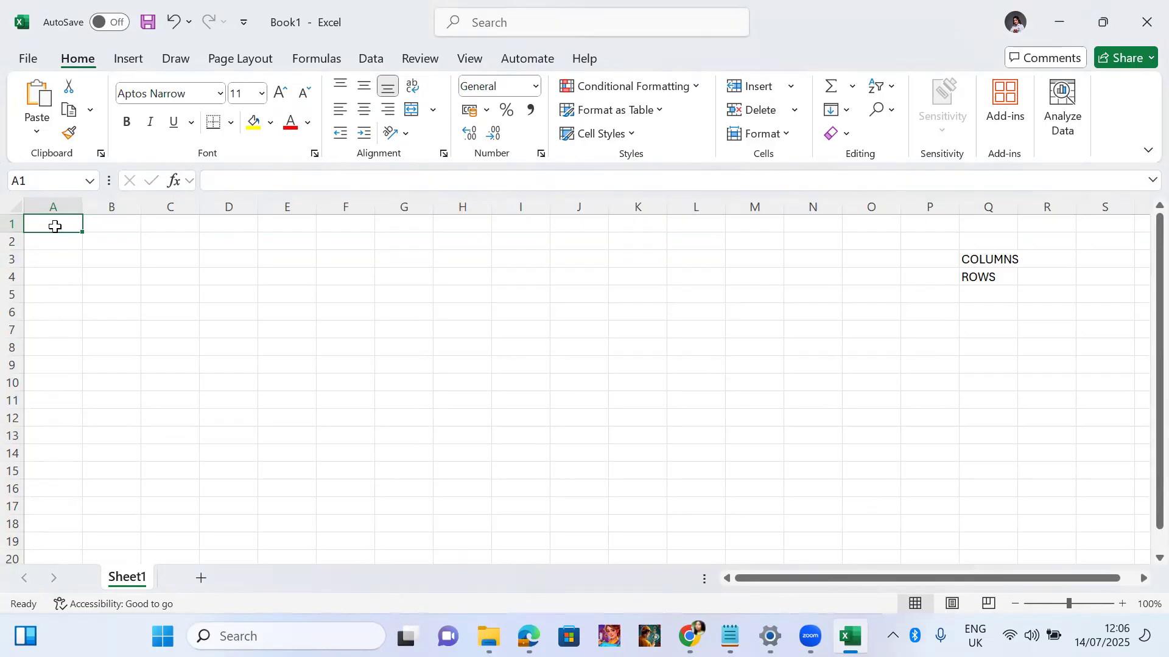
Enter the headings Date in A1 and Customer Name in B1, and widen column B to fit its heading.
type("Date")
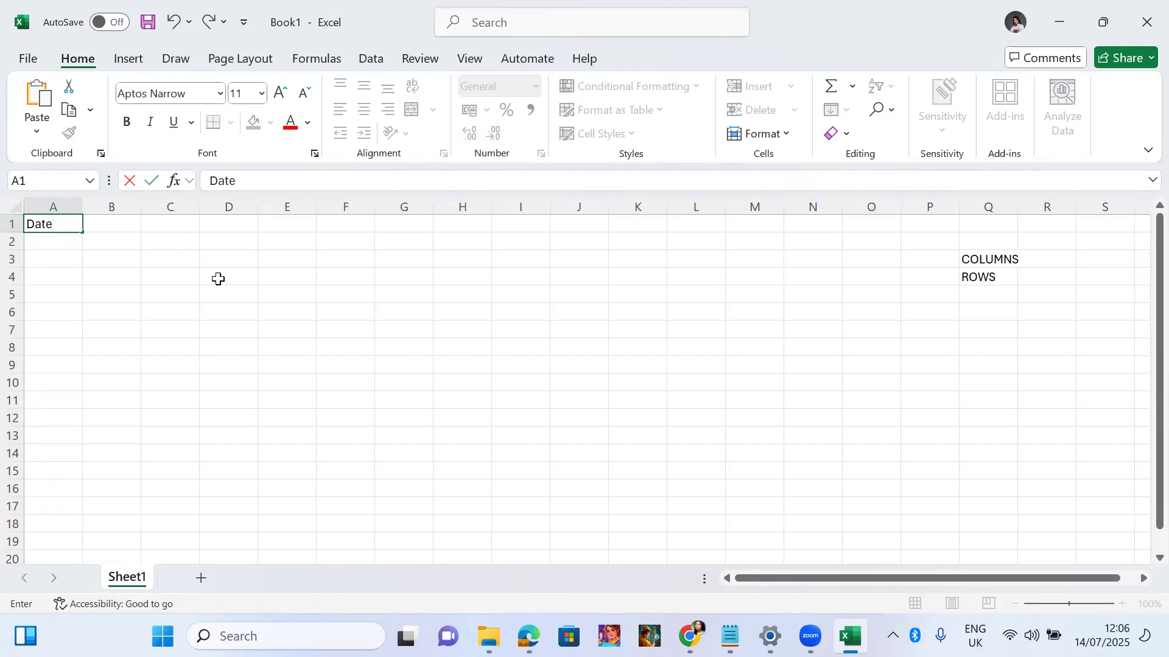
key("Return")
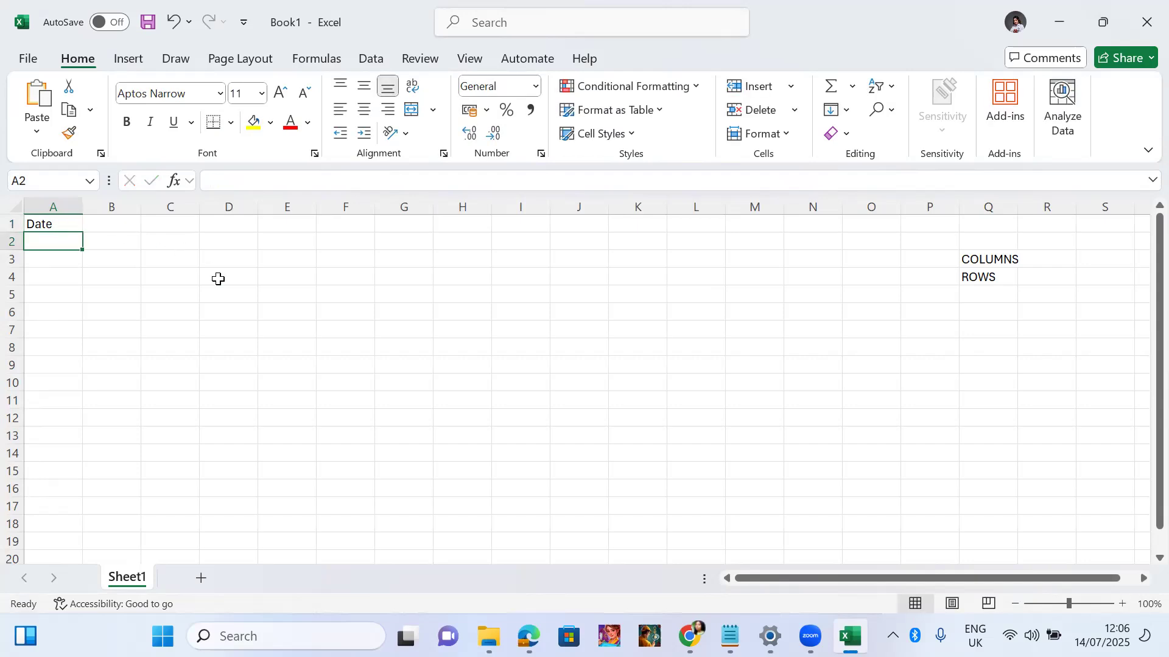
left_click(115, 226)
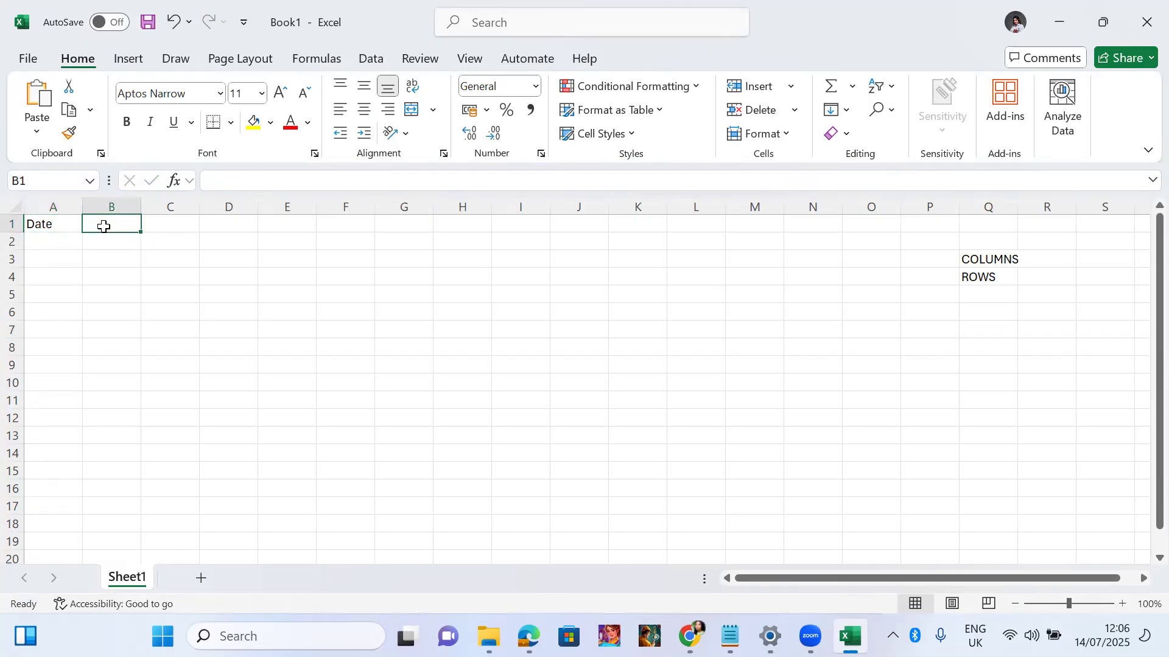
type("Customer")
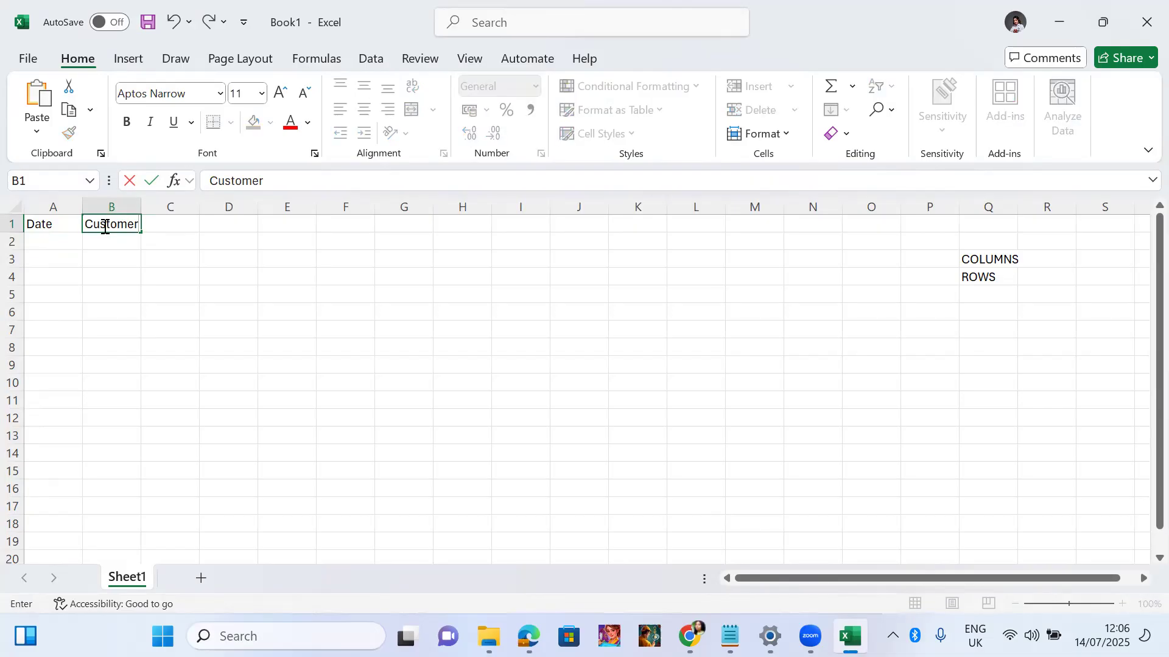
type(" Name")
key("Return")
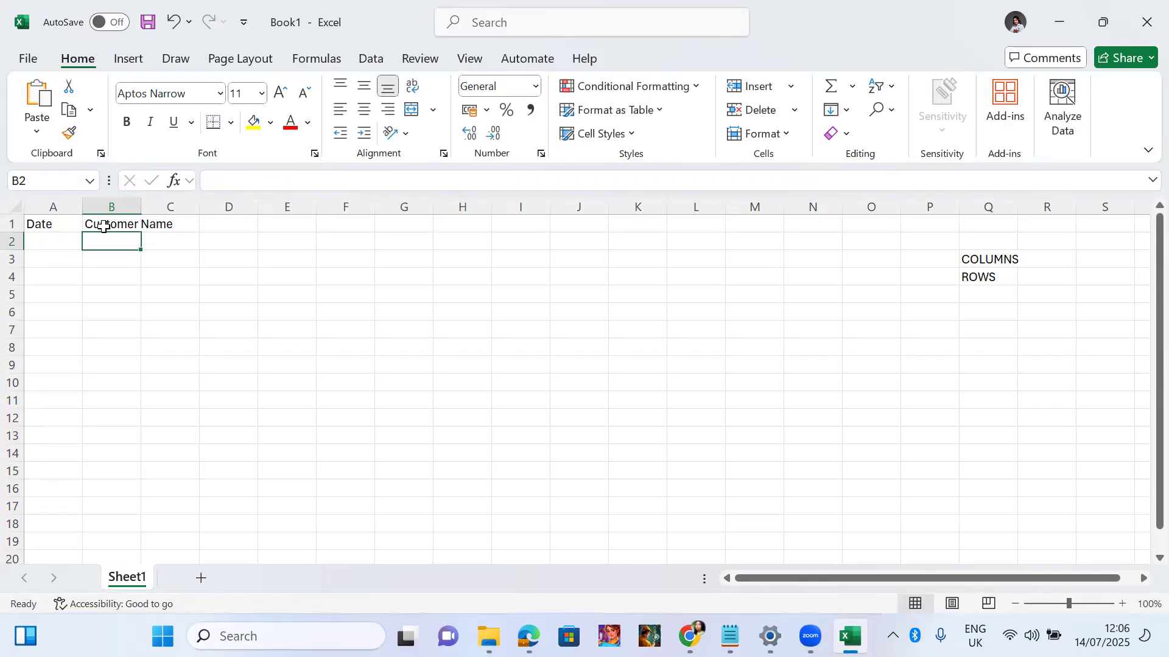
left_click_drag(141, 204, 183, 207)
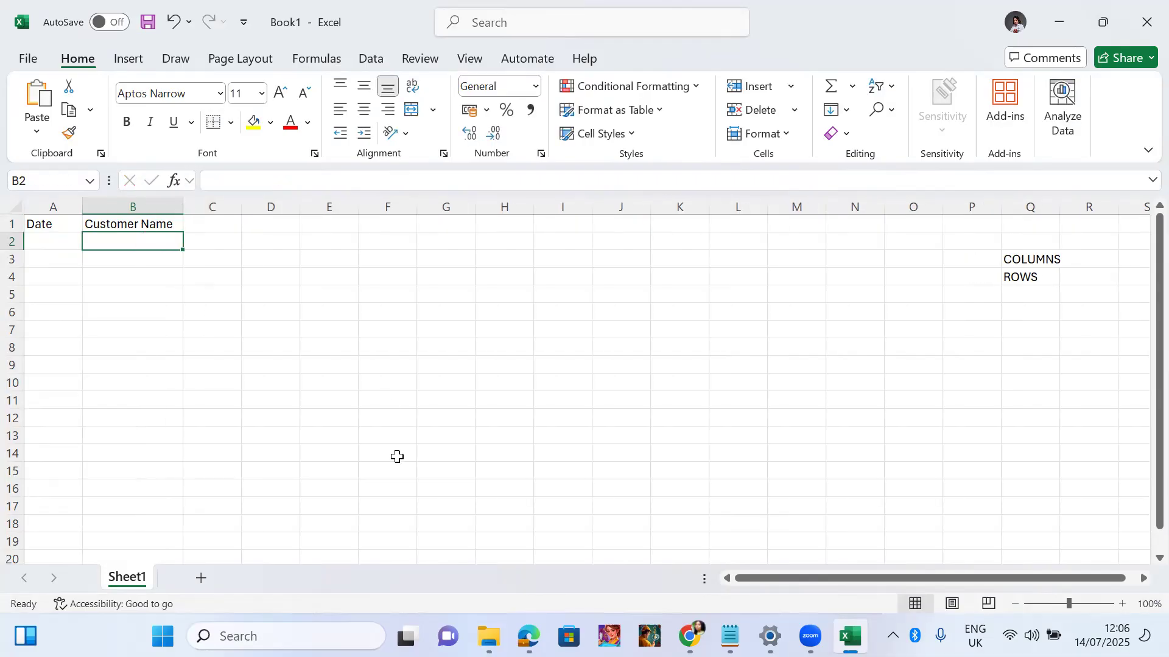
left_click(279, 623)
type("keybo")
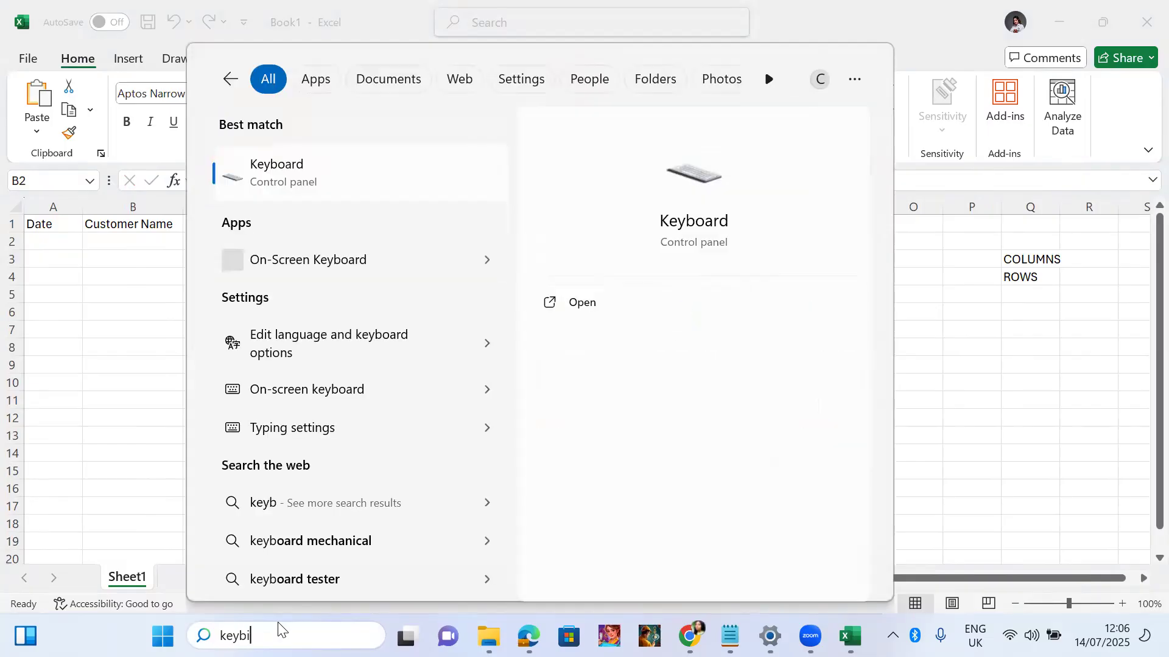
left_click(338, 193)
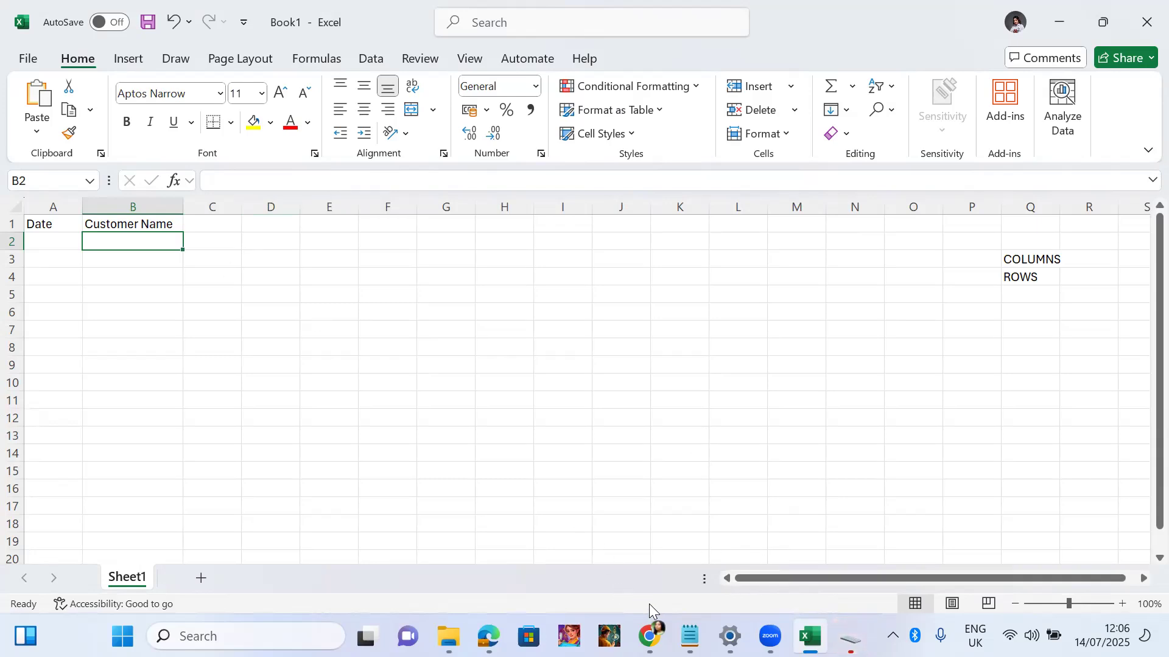
left_click(850, 636)
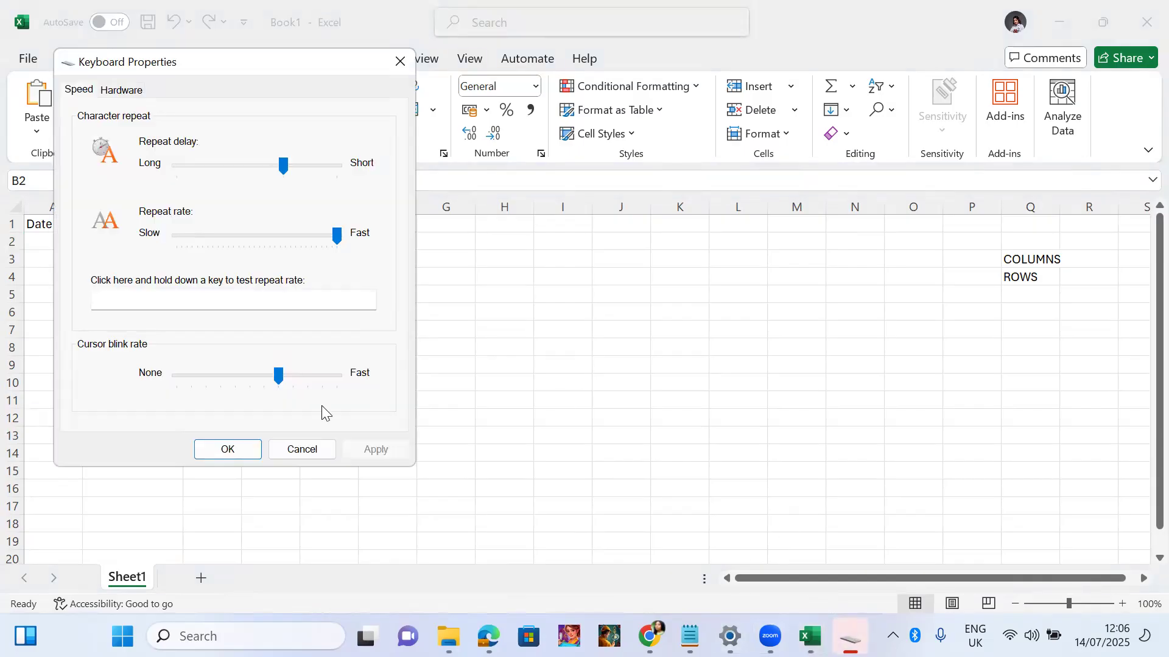
left_click(233, 449)
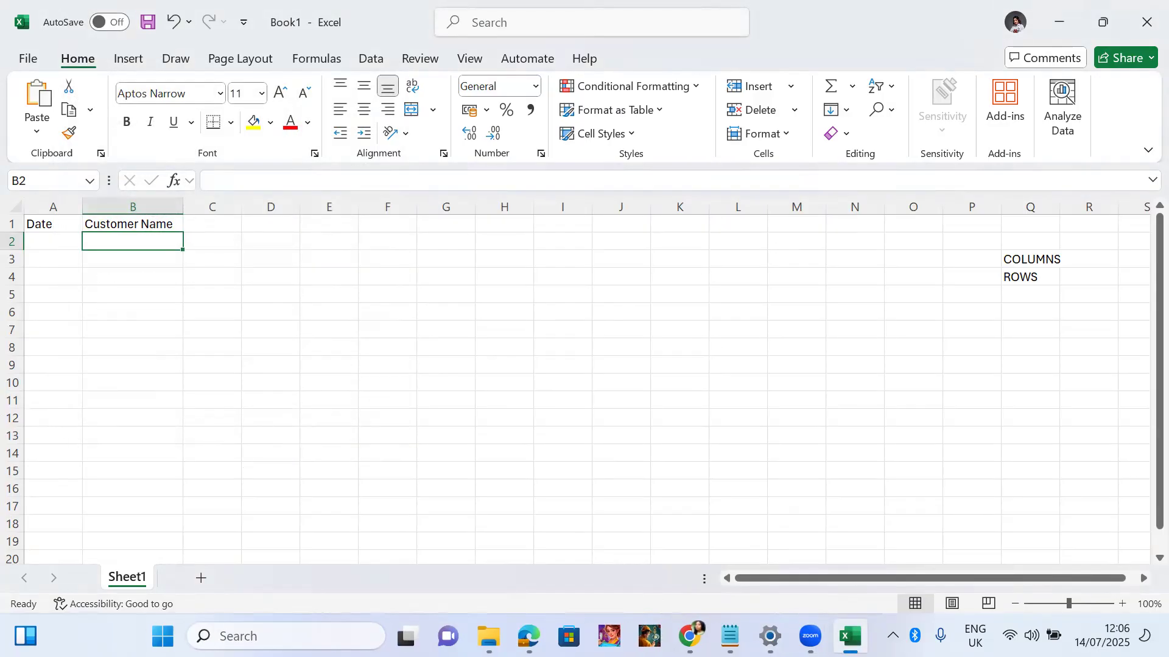
Launch the Windows On-Screen Keyboard, narrow its window and move it clear of the first worksheet columns.
left_click(279, 635)
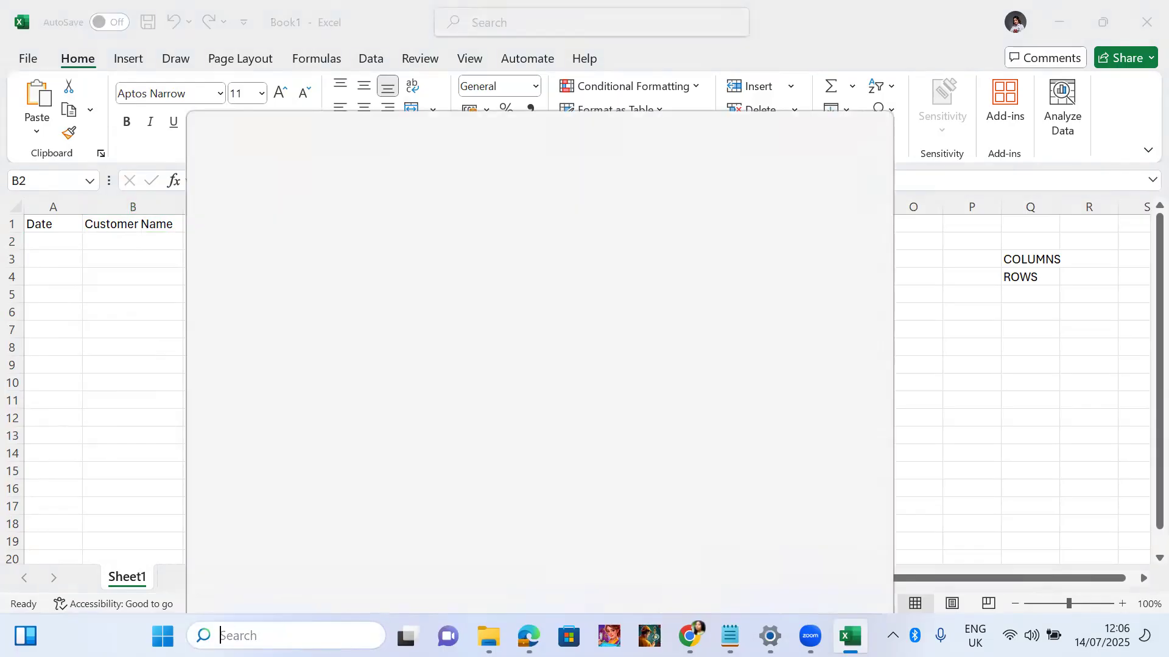
type("keyb")
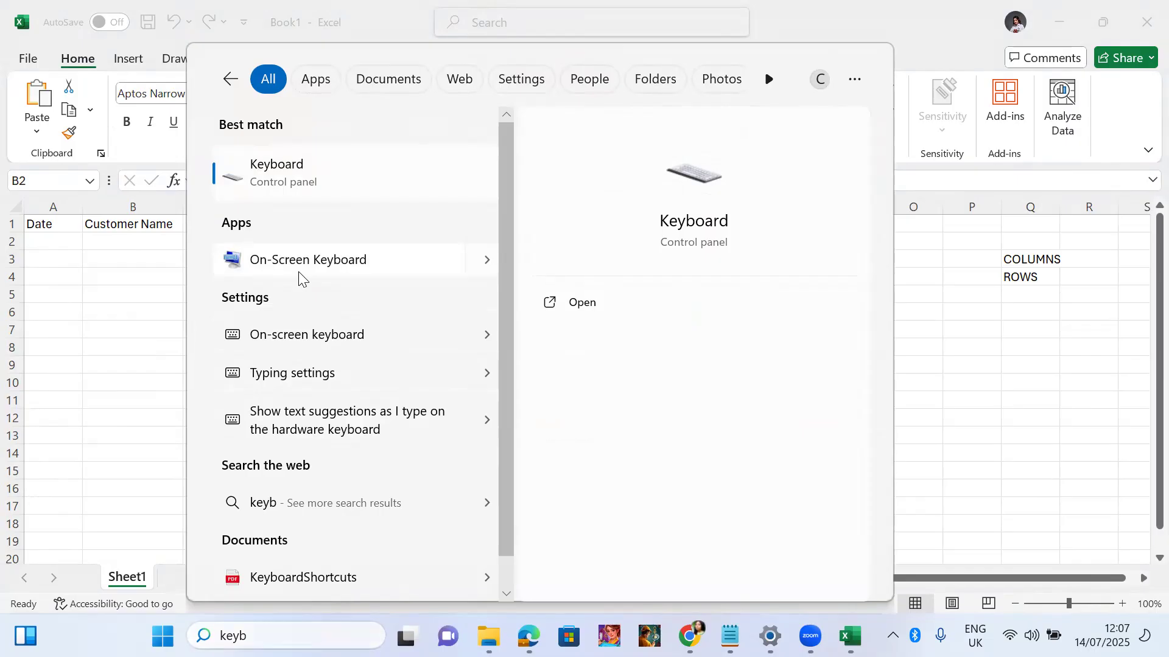
key("Escape")
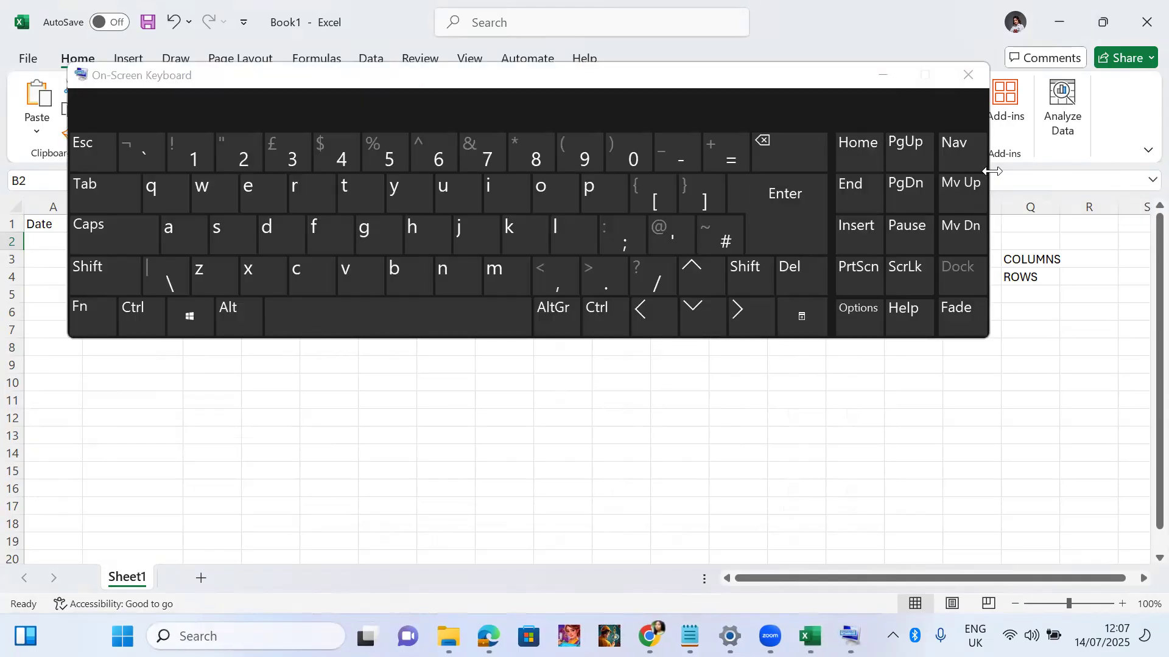
left_click_drag(993, 171, 688, 171)
left_click(430, 79)
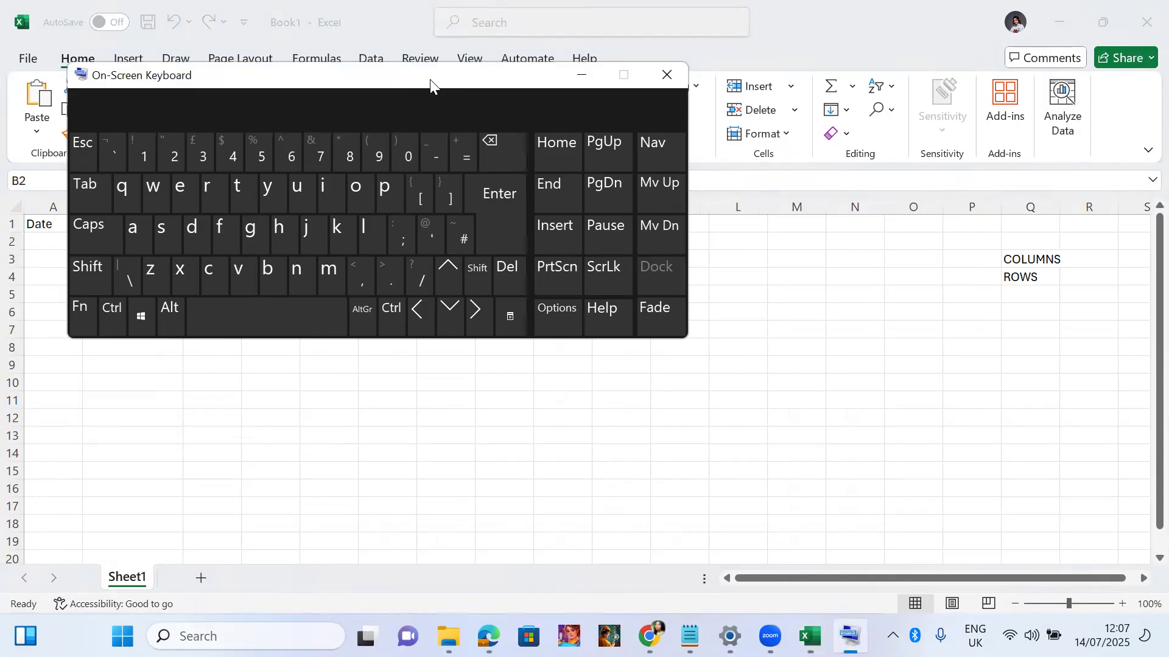
left_click_drag(430, 79, 851, 41)
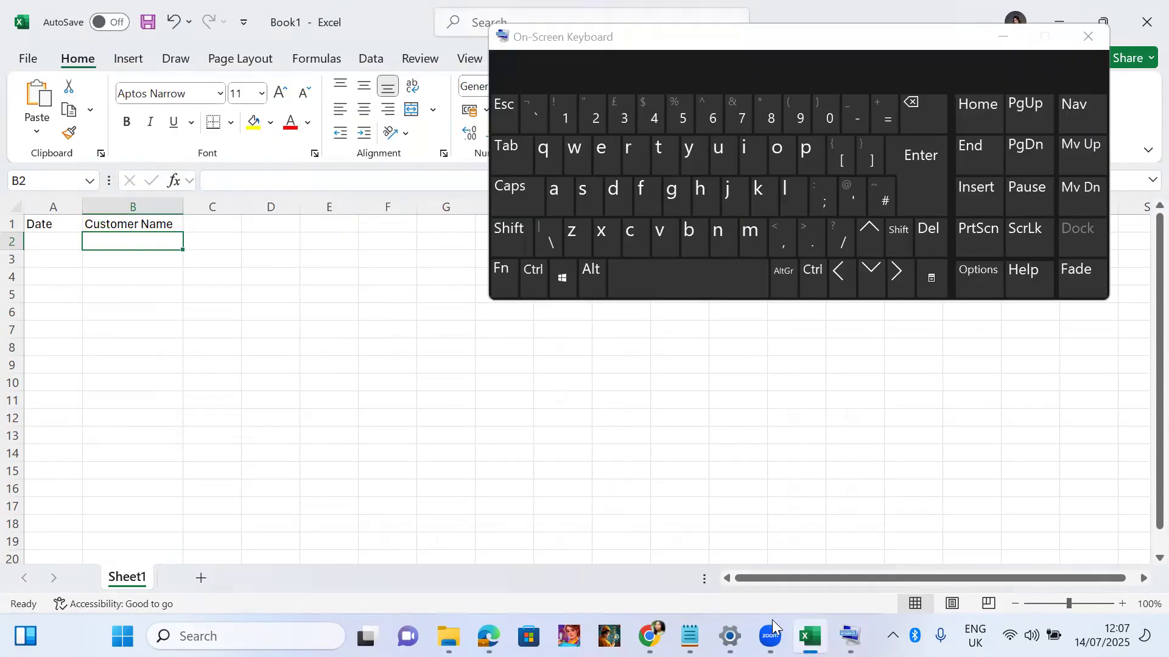
Check the column headings in the Notepad list with the On-Screen Keyboard out of the way, and bring the keyboard back.
left_click(689, 636)
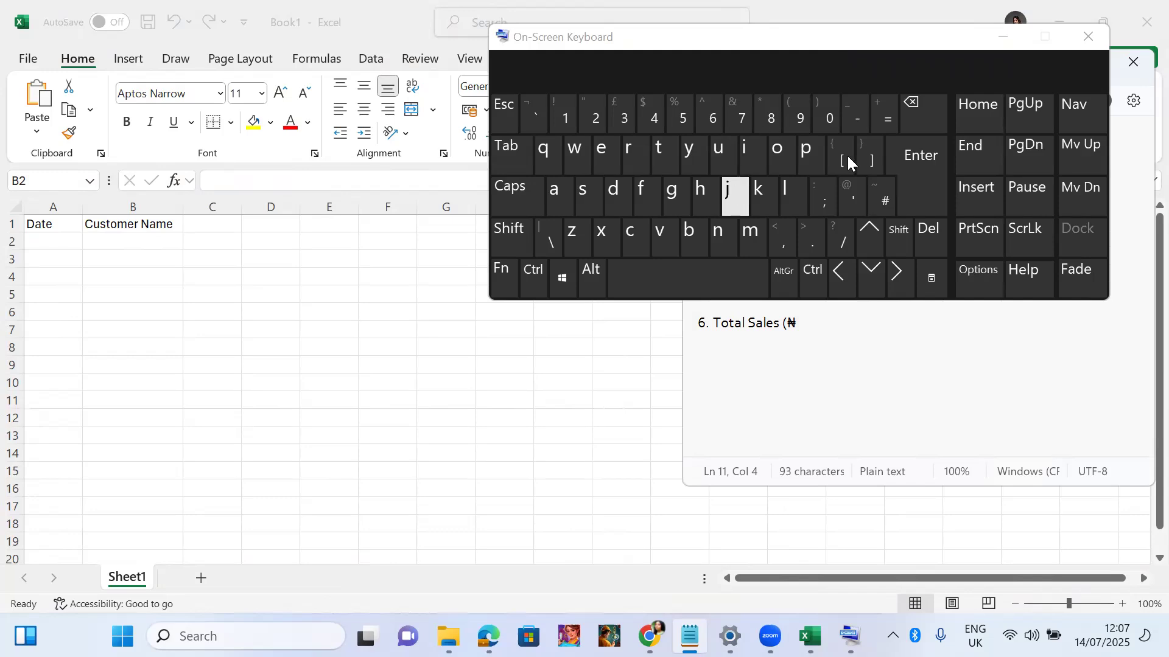
left_click(846, 405)
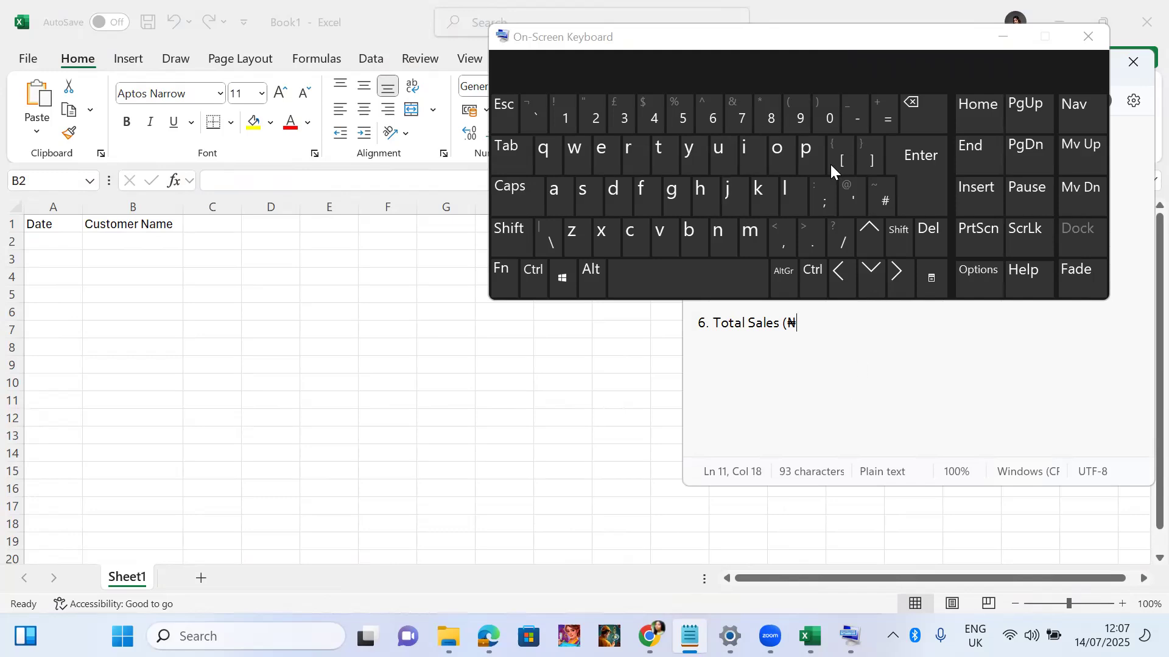
left_click(778, 46)
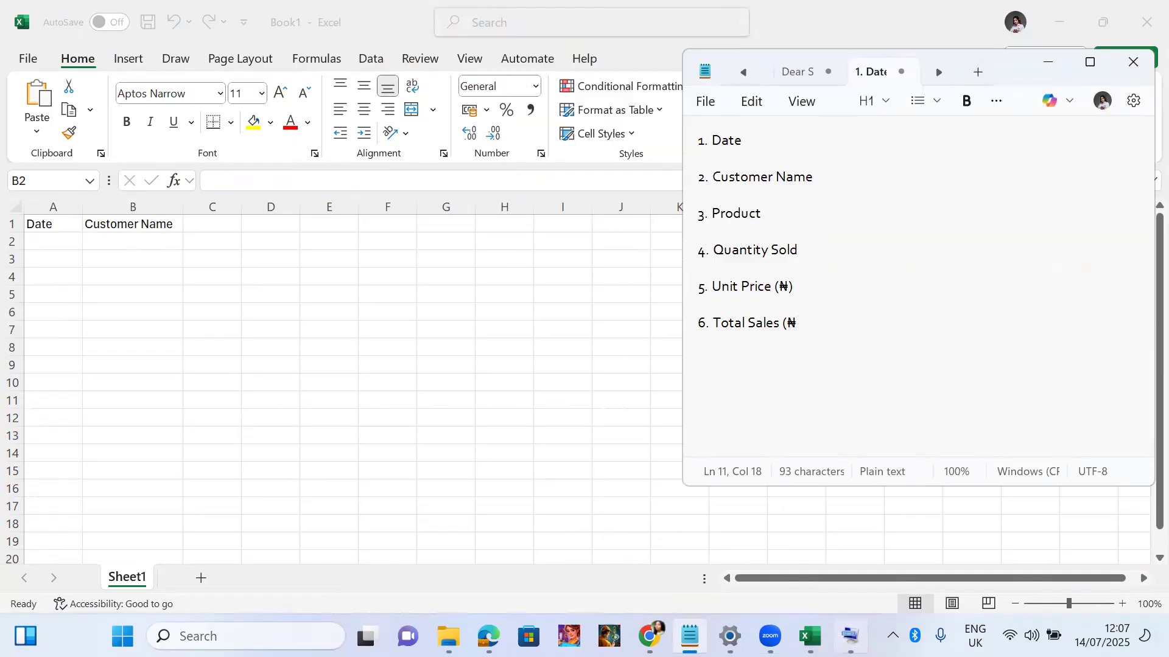
left_click(850, 636)
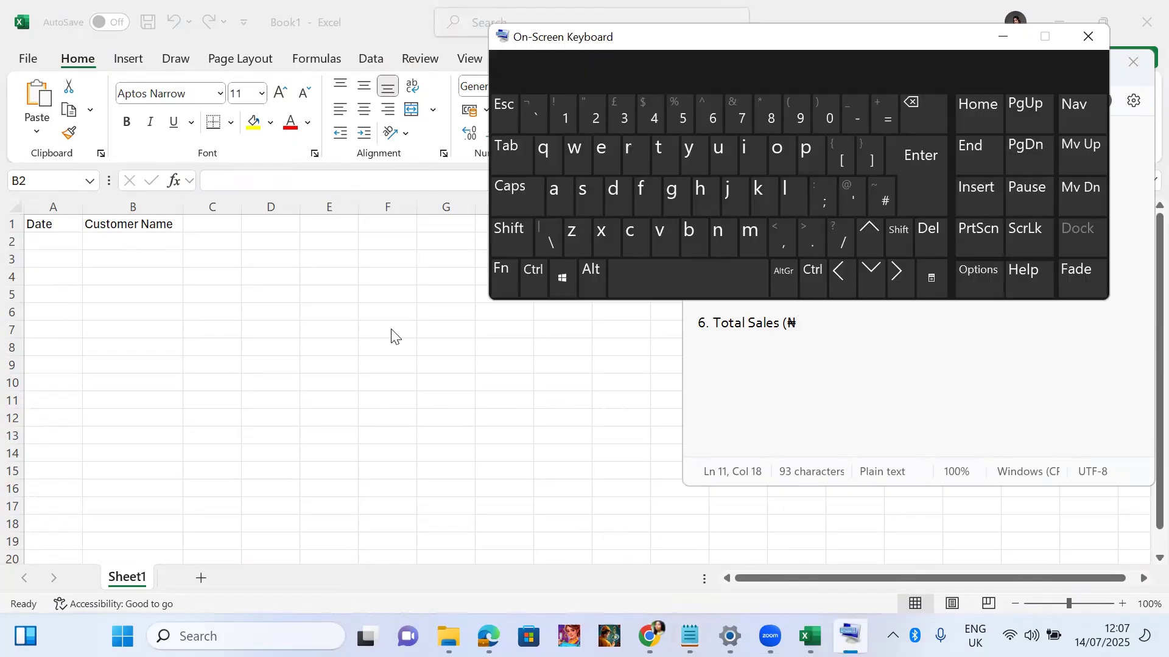
Enter the heading Product in cell C1 with the On-Screen Keyboard and advance to D1.
left_click(210, 223)
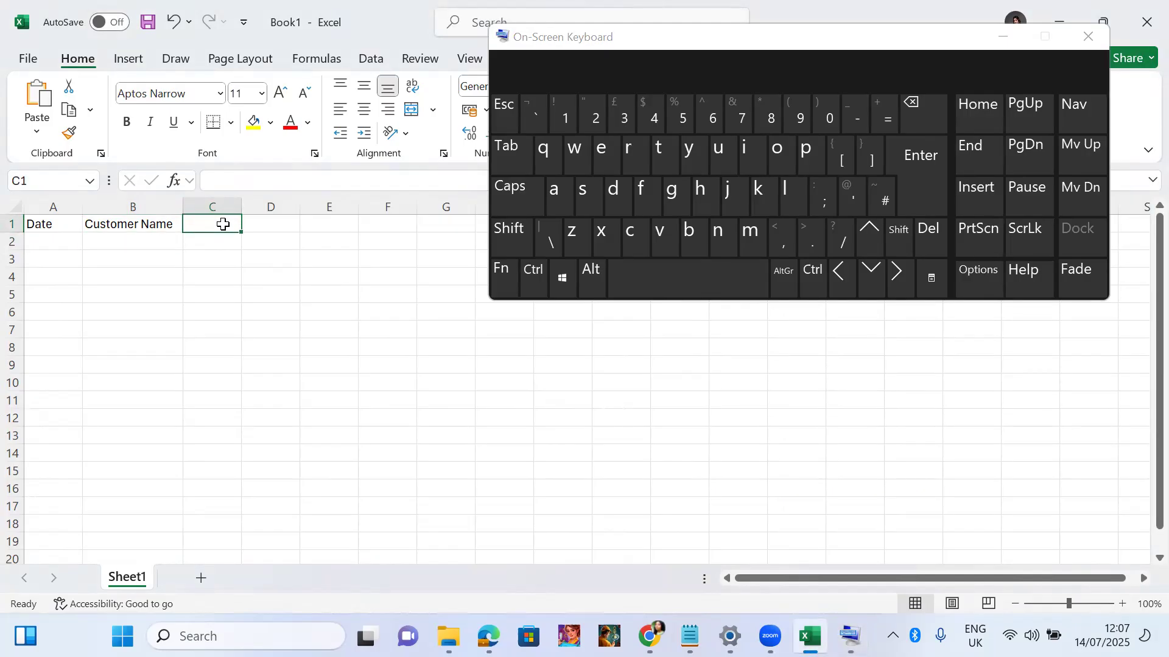
key("Caps_Lock")
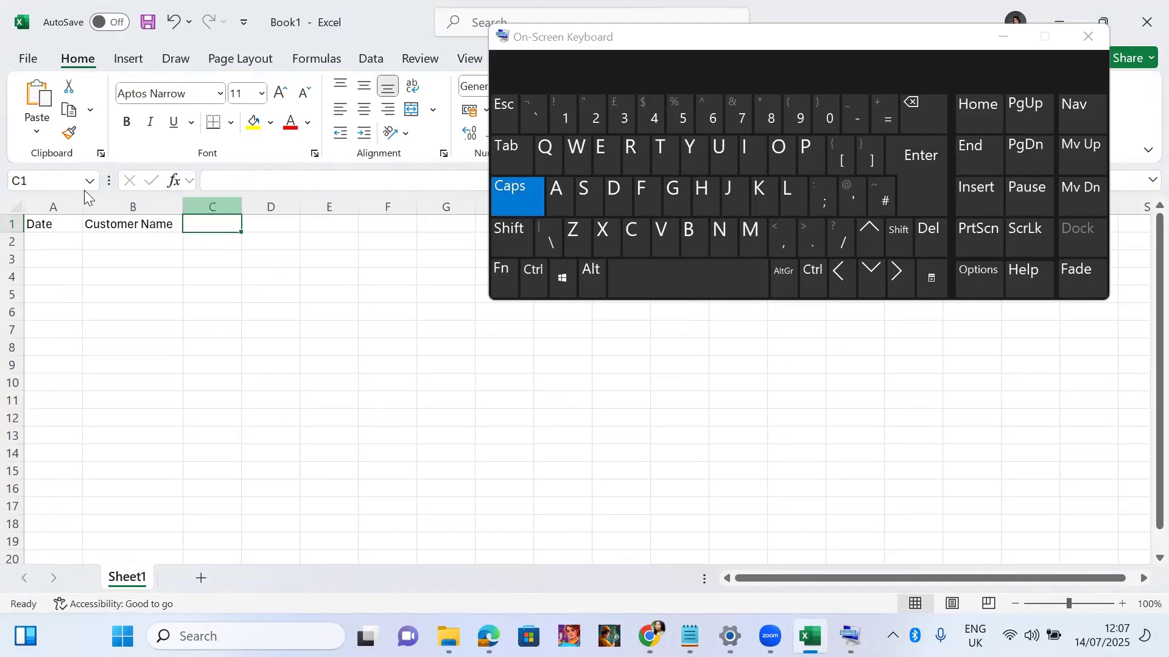
left_click(588, 198)
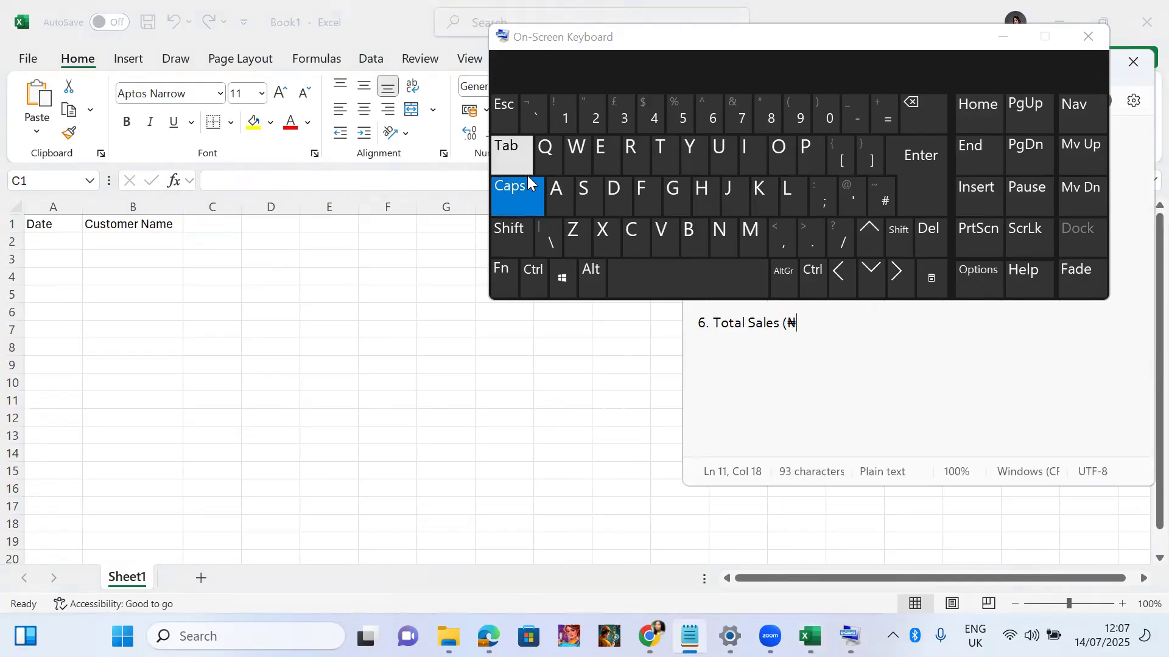
left_click(805, 152)
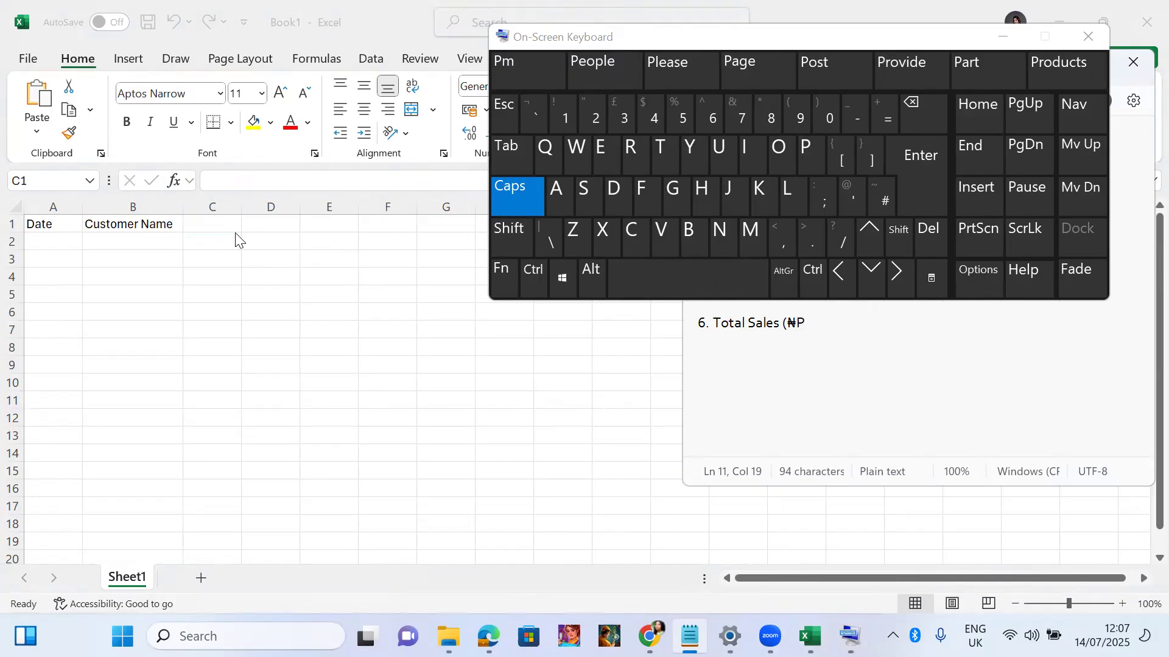
left_click(200, 225)
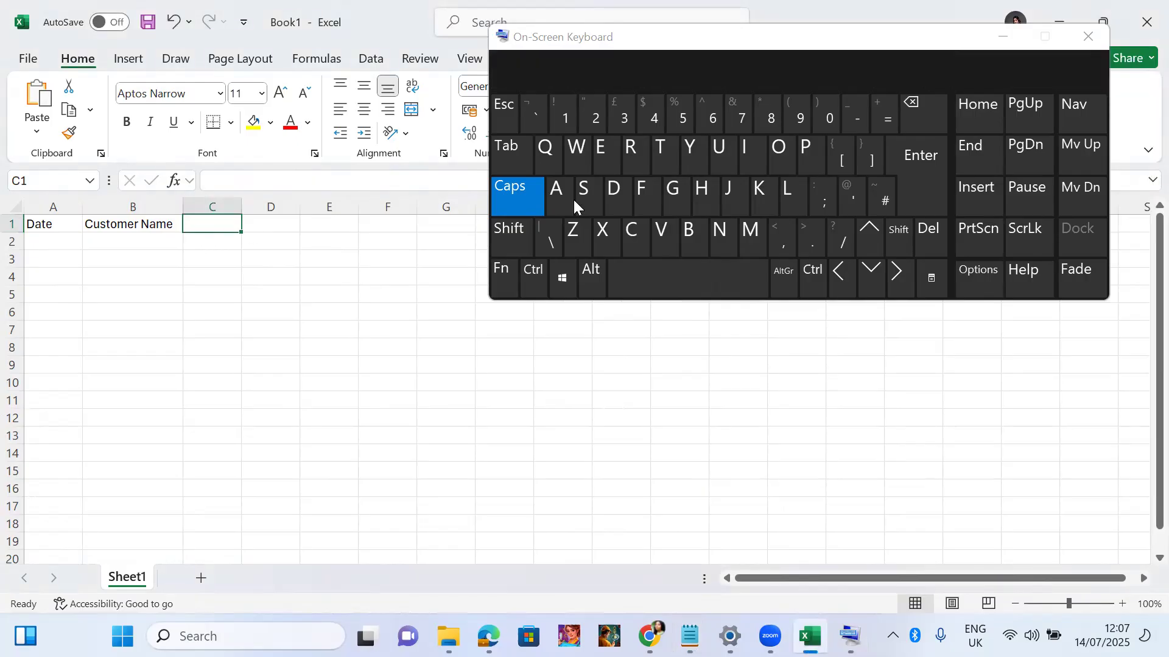
left_click(810, 146)
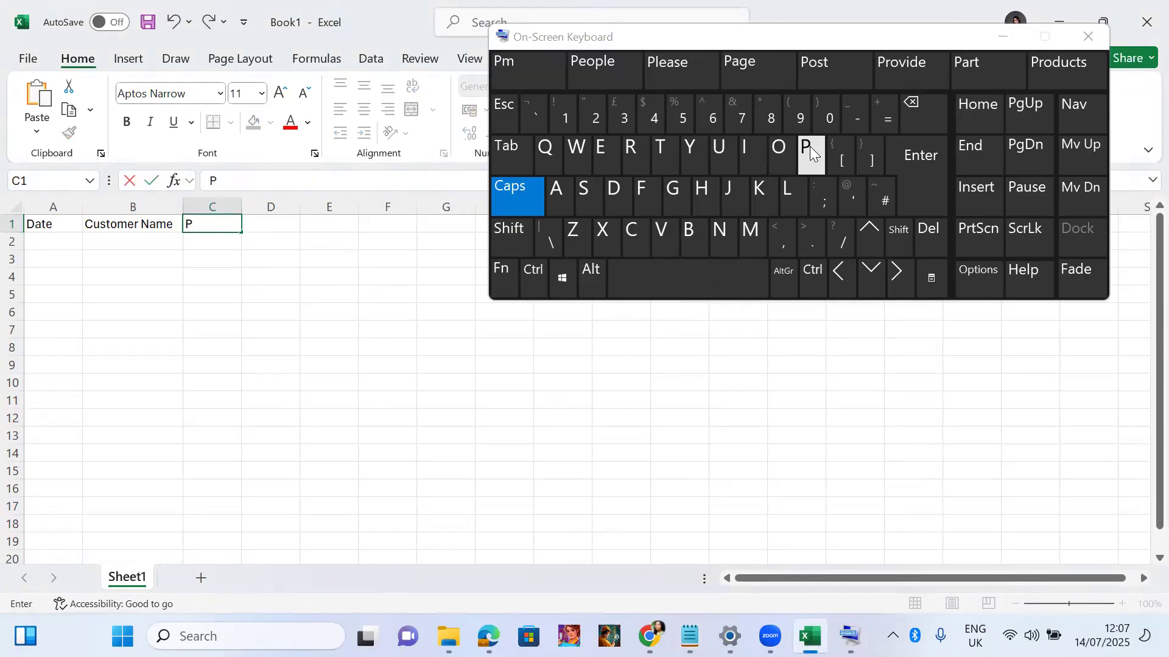
left_click(500, 207)
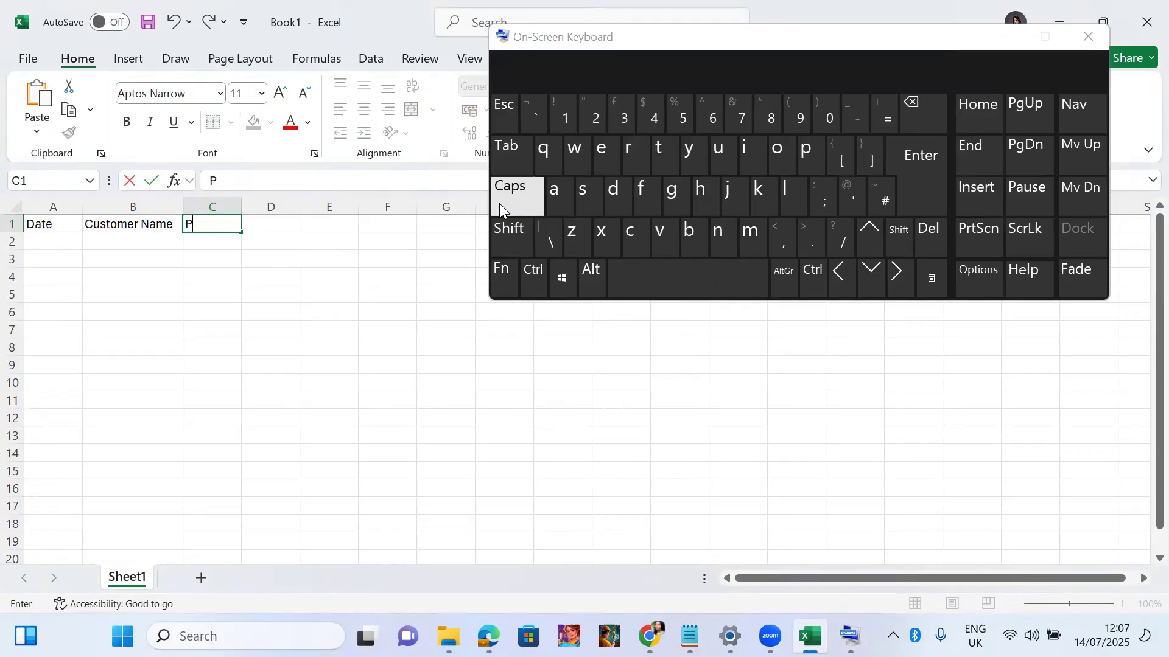
left_click(629, 155)
left_click(768, 157)
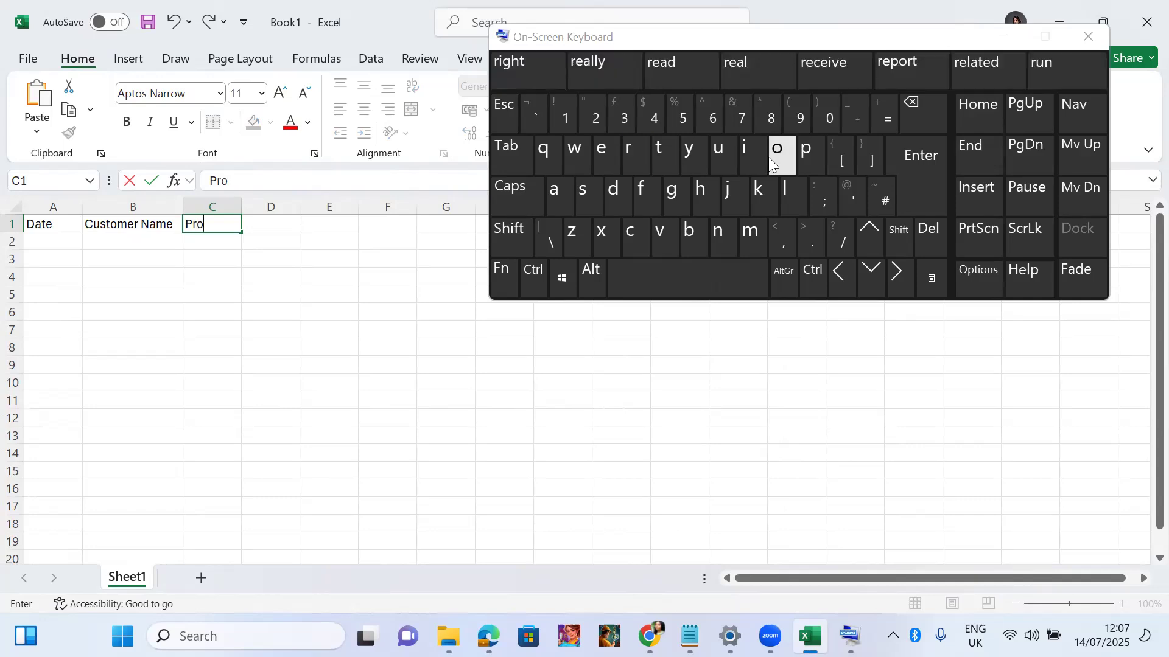
left_click(616, 187)
left_click(715, 153)
left_click(633, 227)
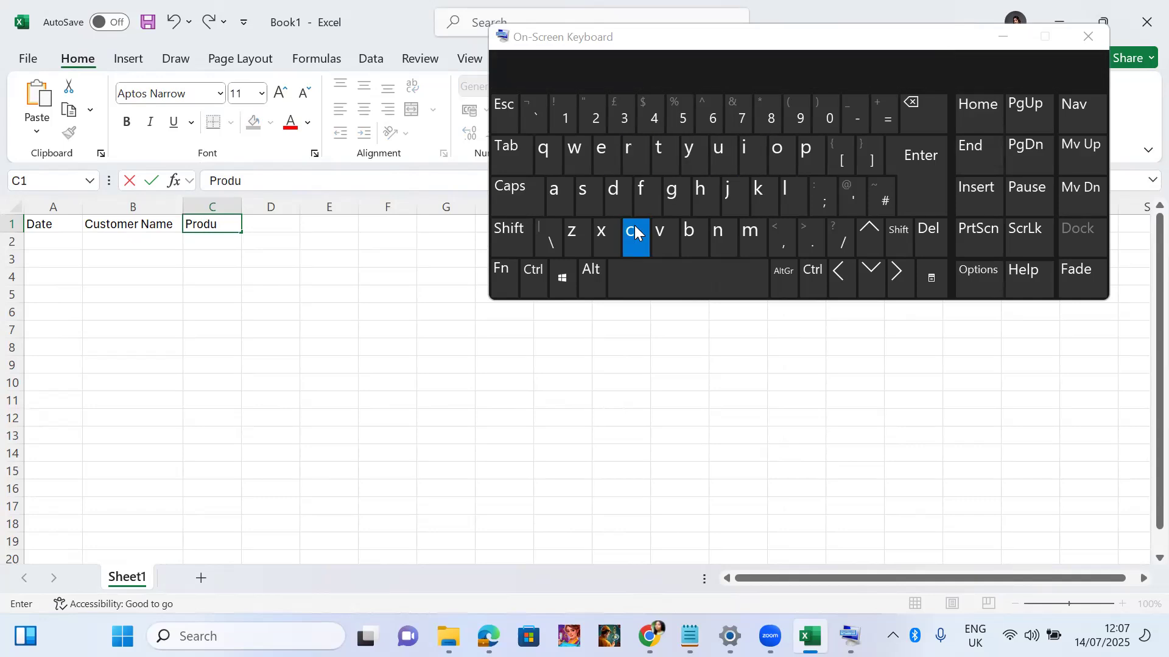
left_click(660, 155)
left_click(512, 151)
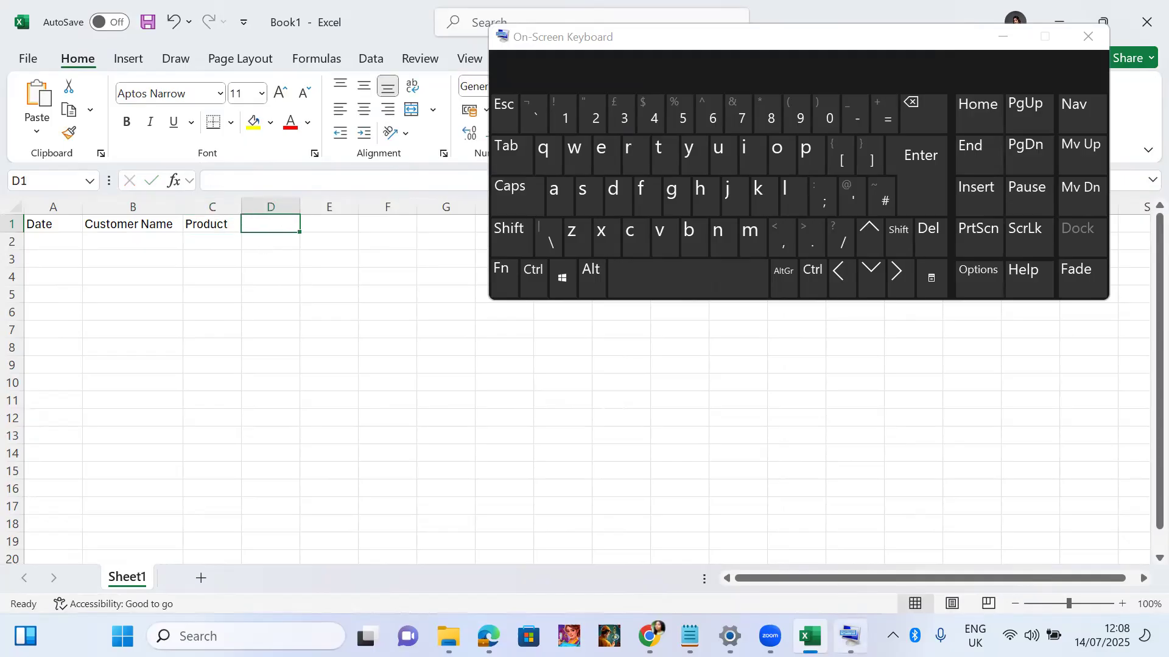
Read the next column heading in the Notepad list, restore the On-Screen Keyboard and go back to cell D1.
mouse_move(689, 636)
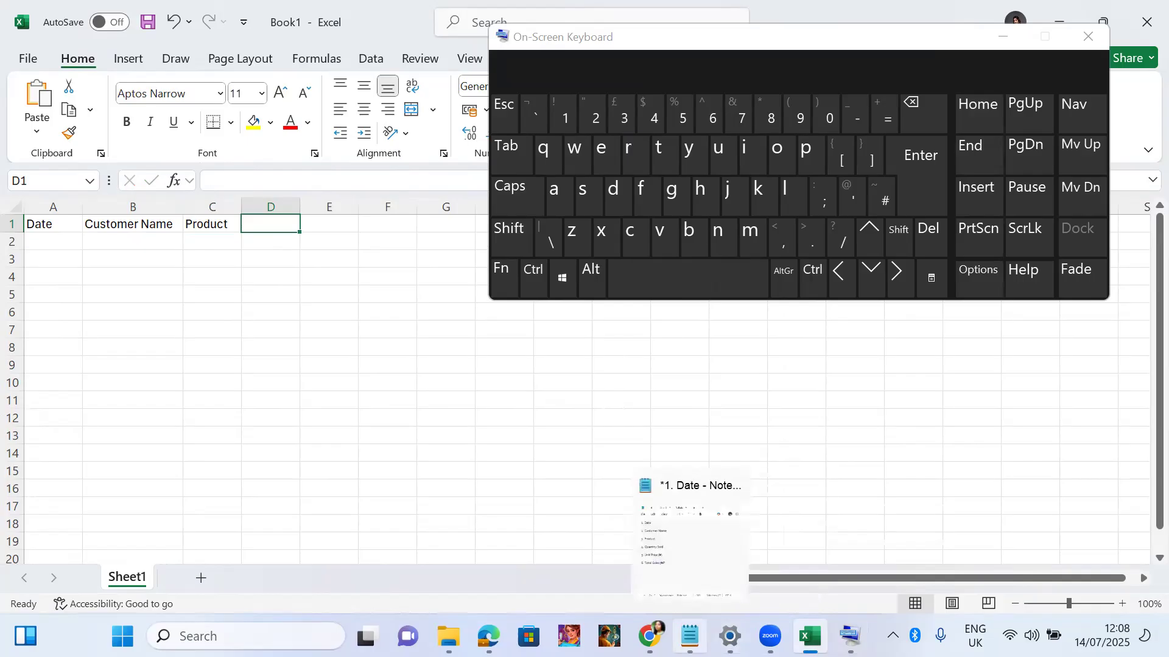
left_click(696, 554)
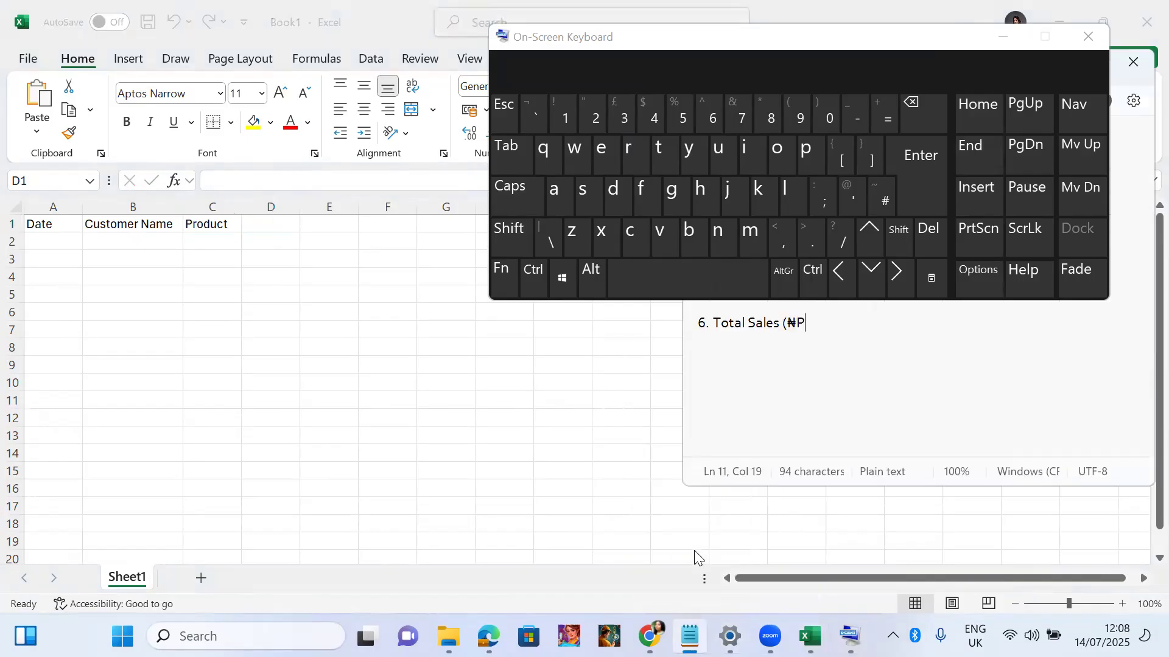
left_click(1003, 37)
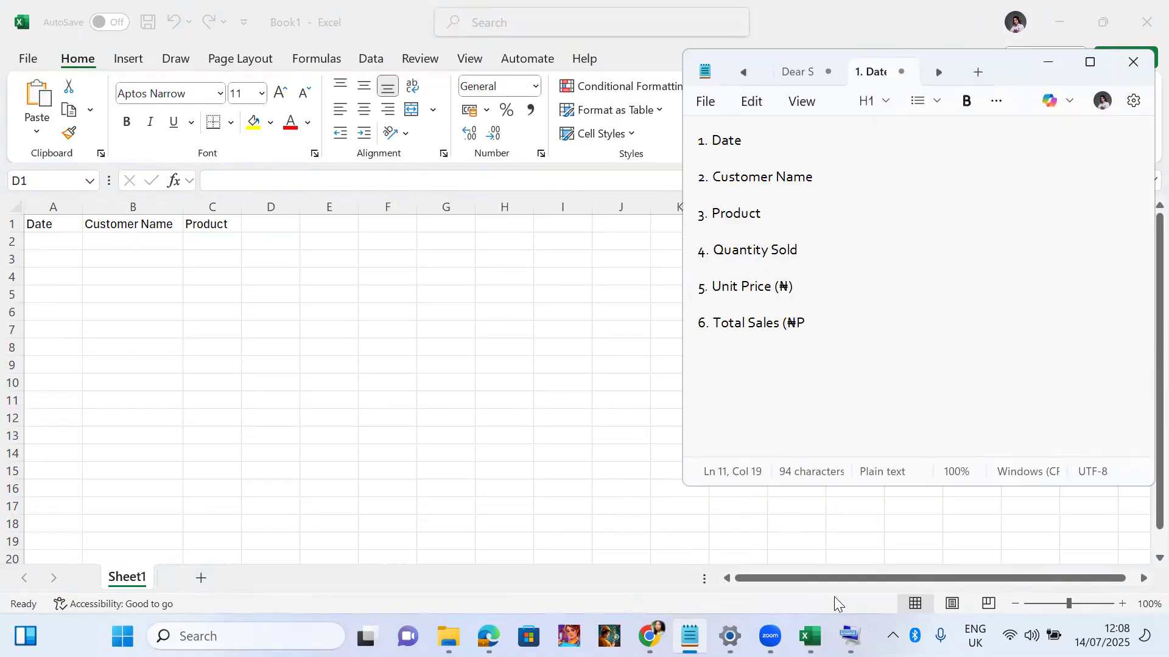
left_click(850, 636)
left_click(823, 566)
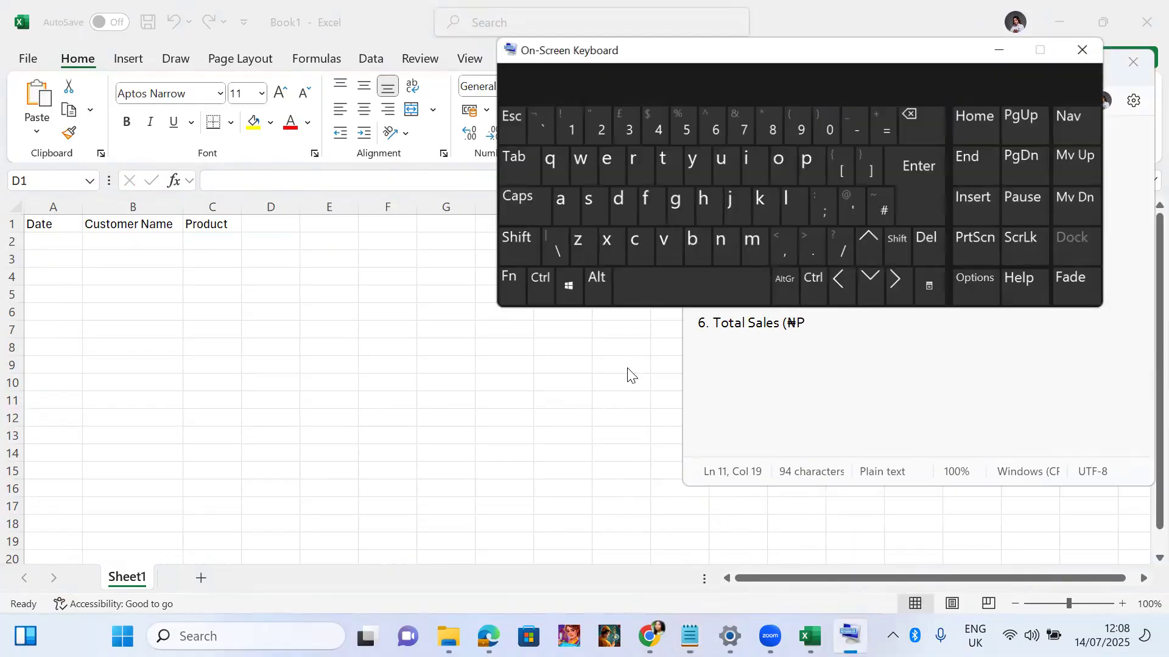
left_click(264, 228)
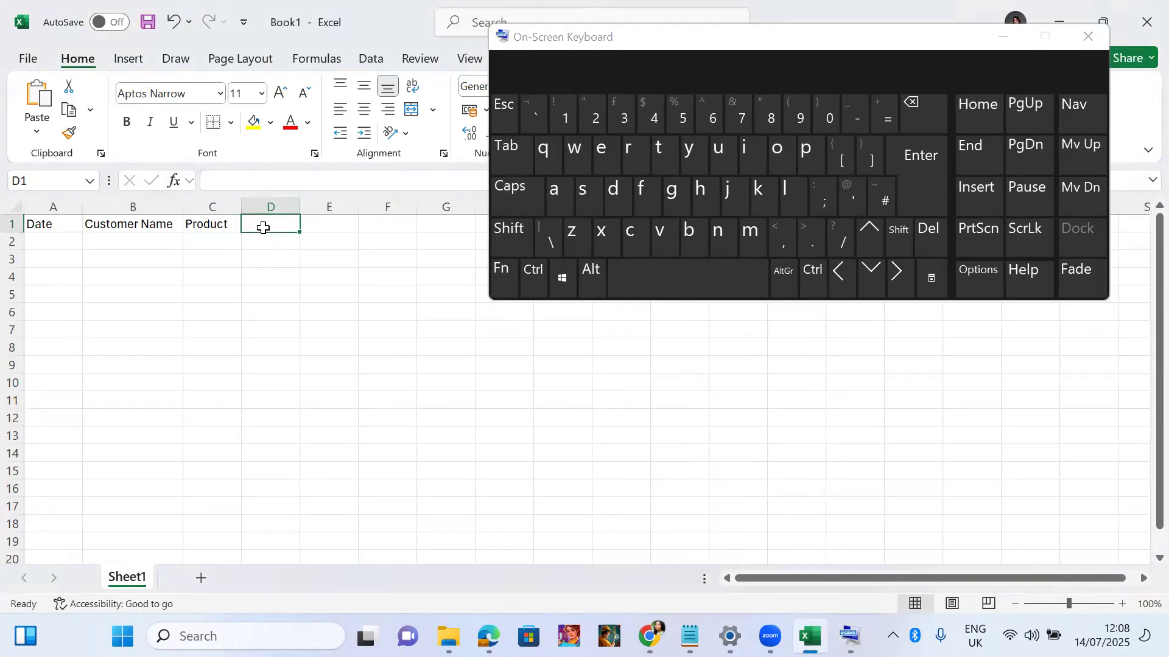
left_click_drag(487, 135, 545, 224)
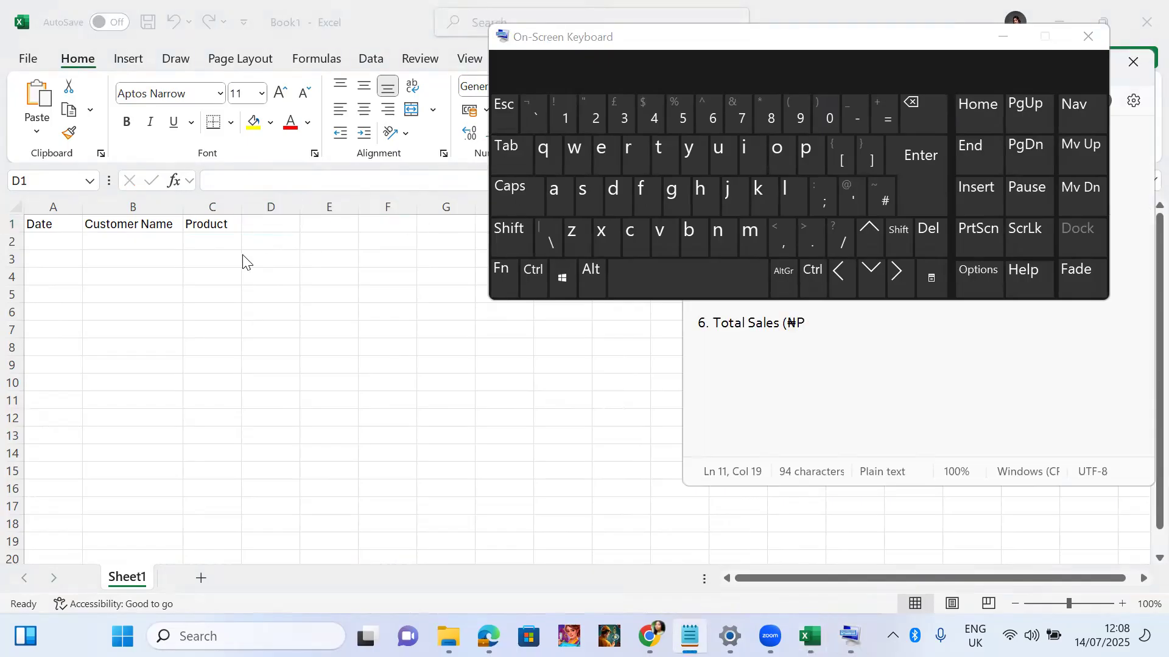
Enter the heading Quantity sold in cell D1 with the On-Screen Keyboard and advance to E1.
left_click(268, 224)
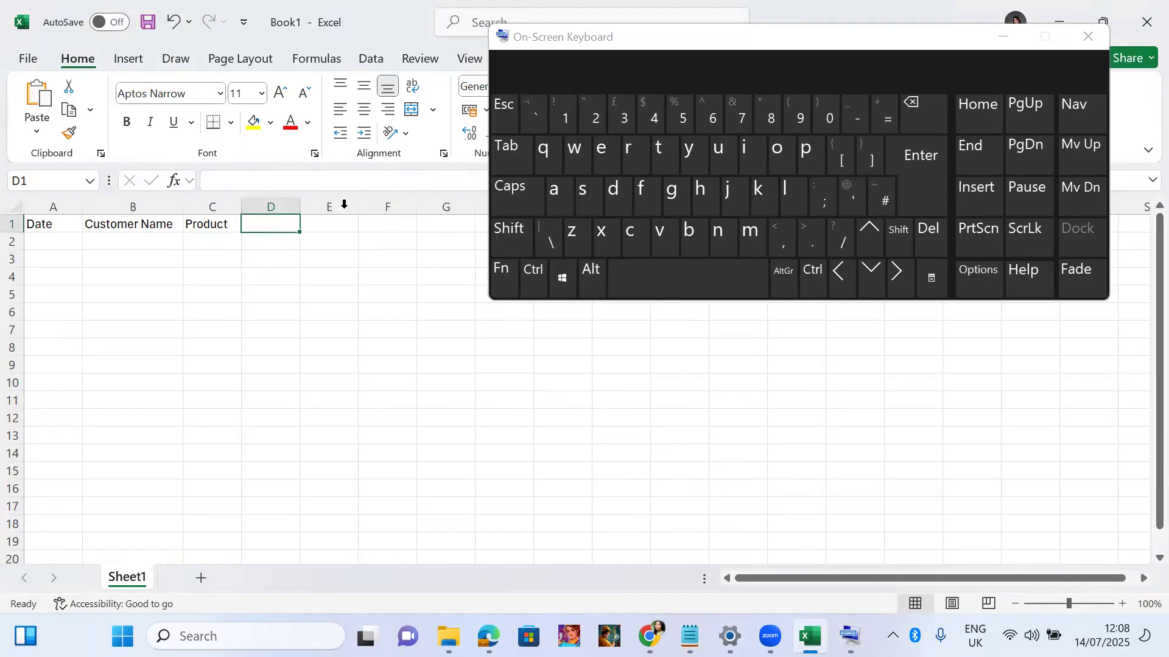
left_click(509, 190)
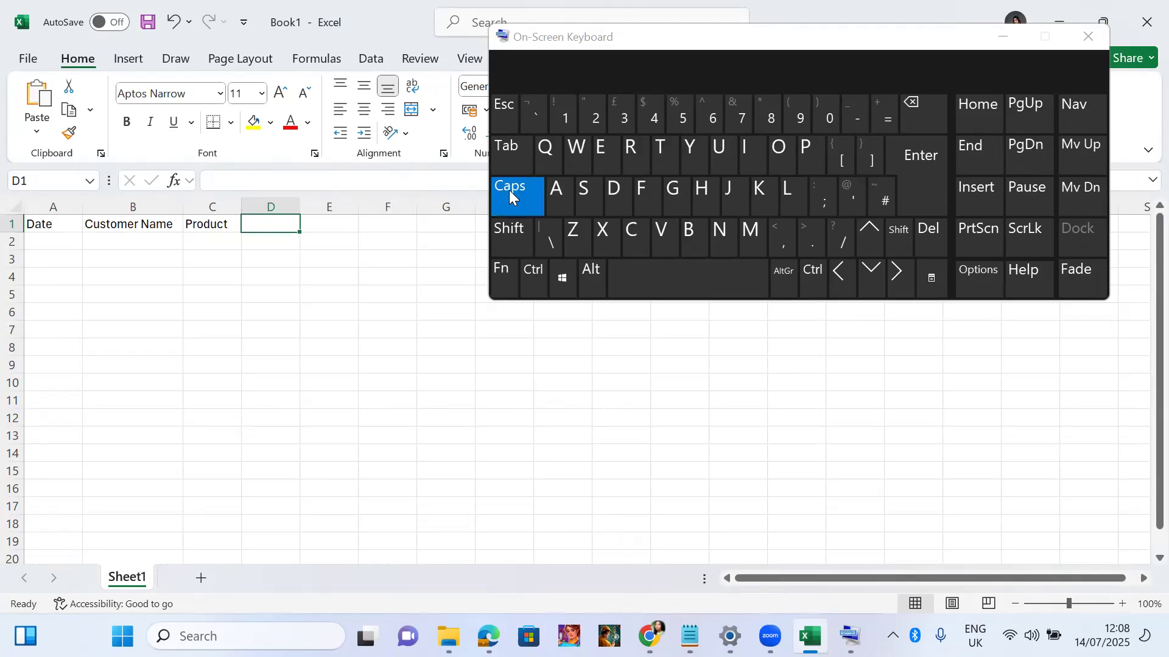
left_click(546, 140)
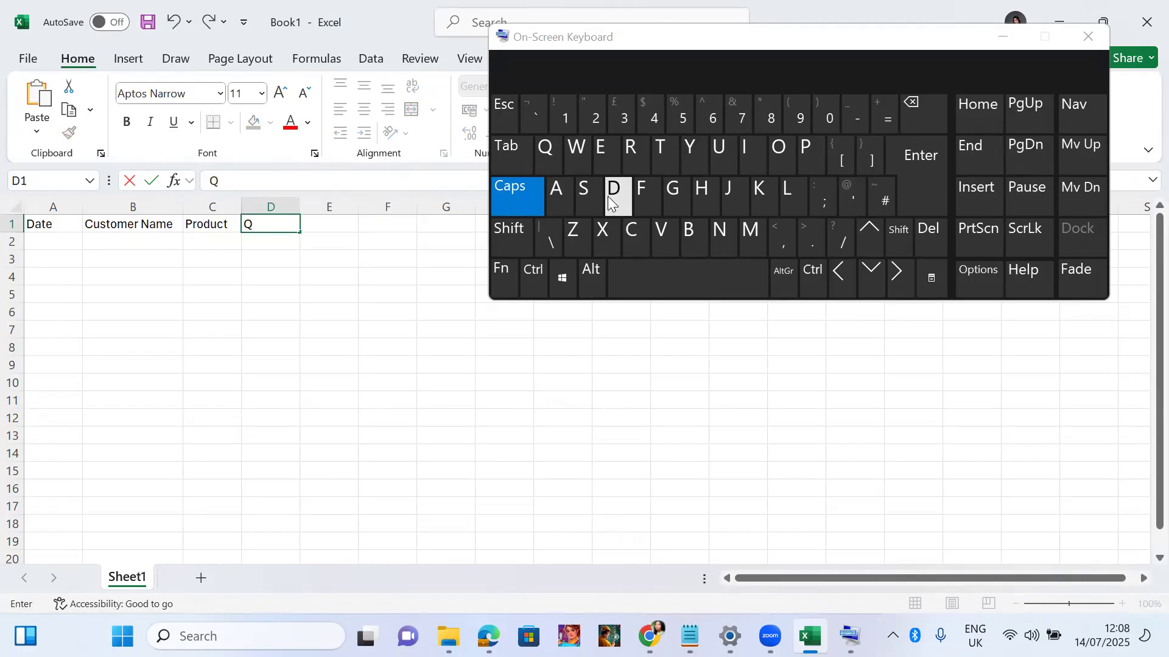
left_click(526, 193)
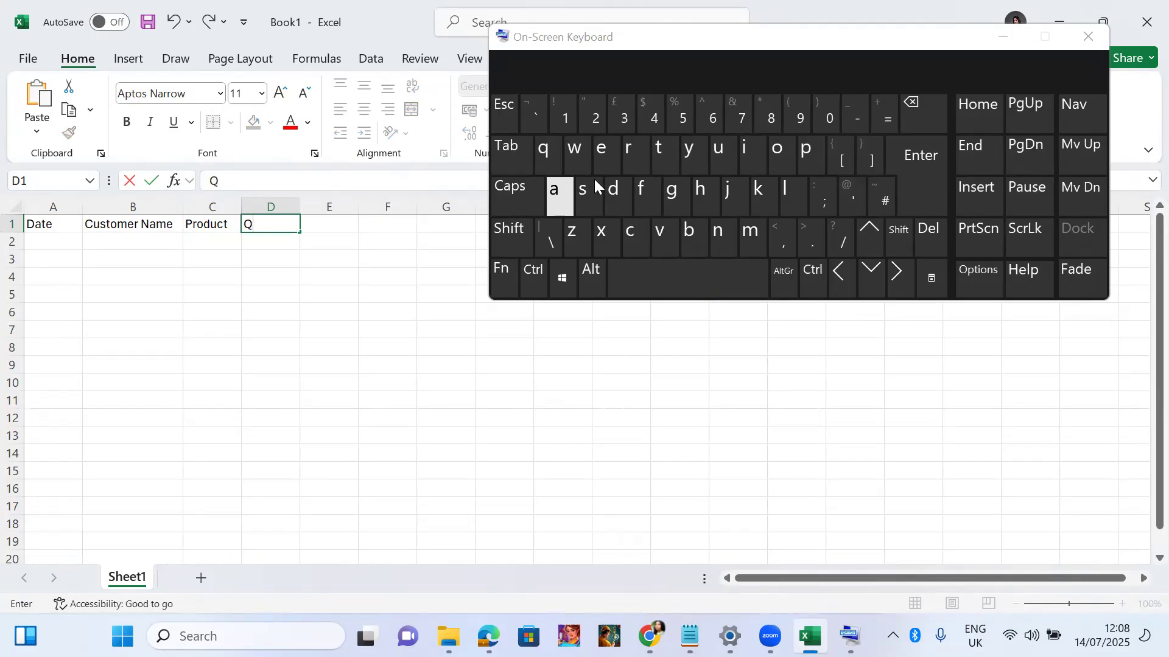
left_click(717, 147)
left_click(554, 195)
left_click(714, 226)
left_click(652, 154)
left_click(747, 152)
left_click(663, 149)
left_click(688, 154)
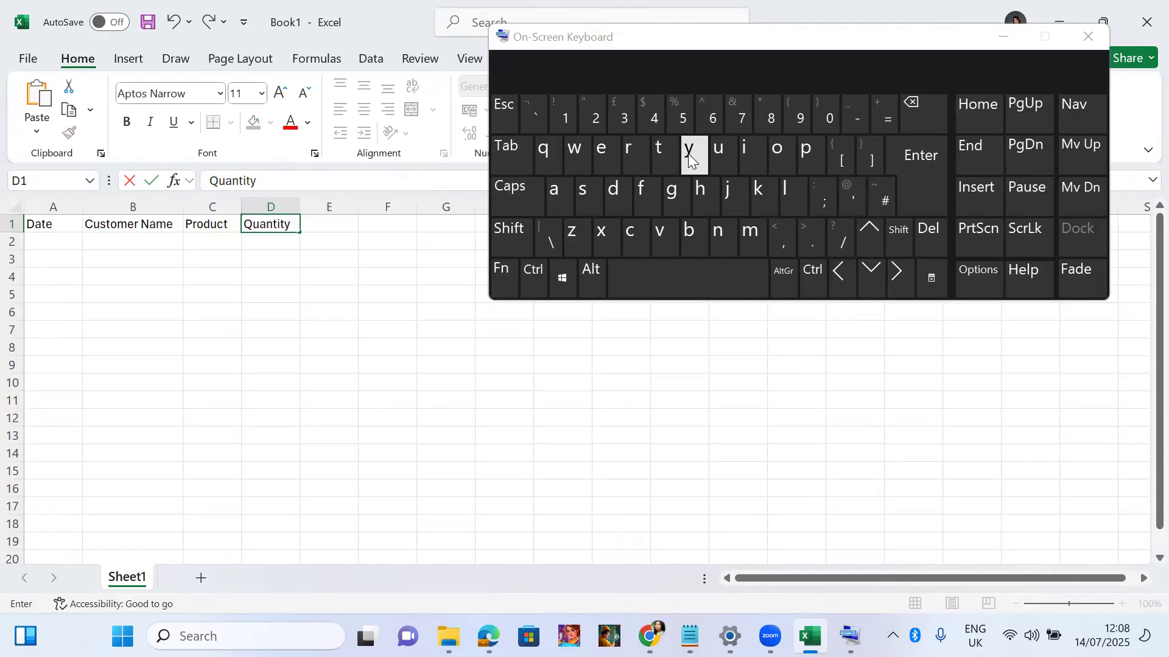
left_click(655, 270)
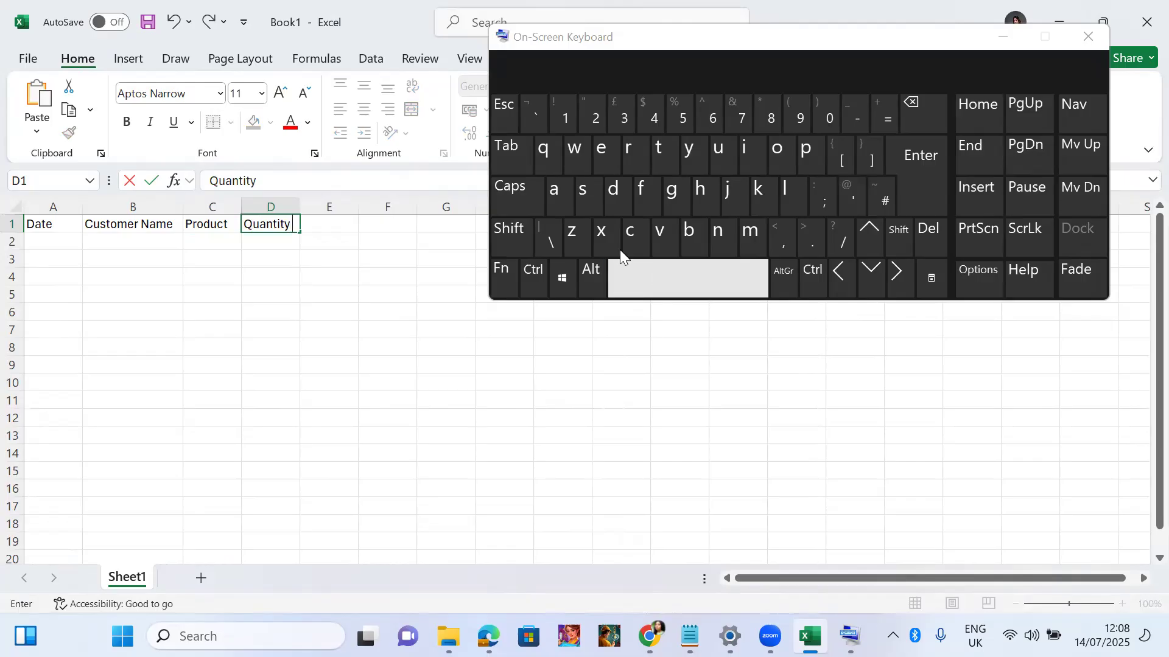
left_click(587, 196)
left_click(773, 153)
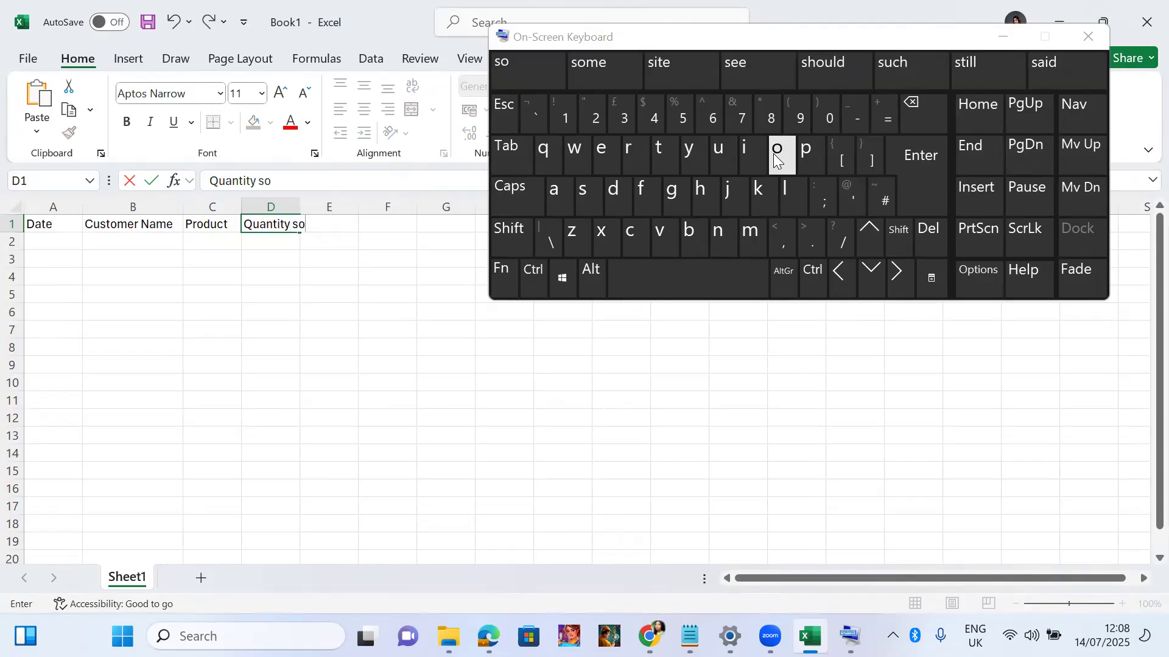
left_click(783, 192)
left_click(615, 192)
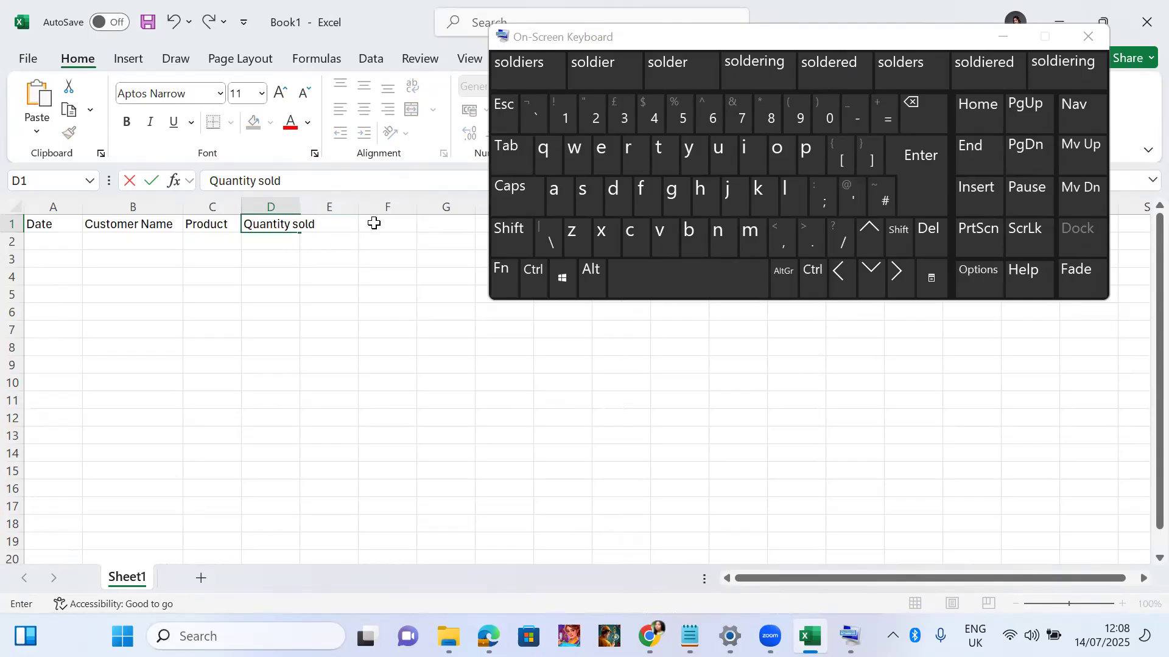
left_click(503, 155)
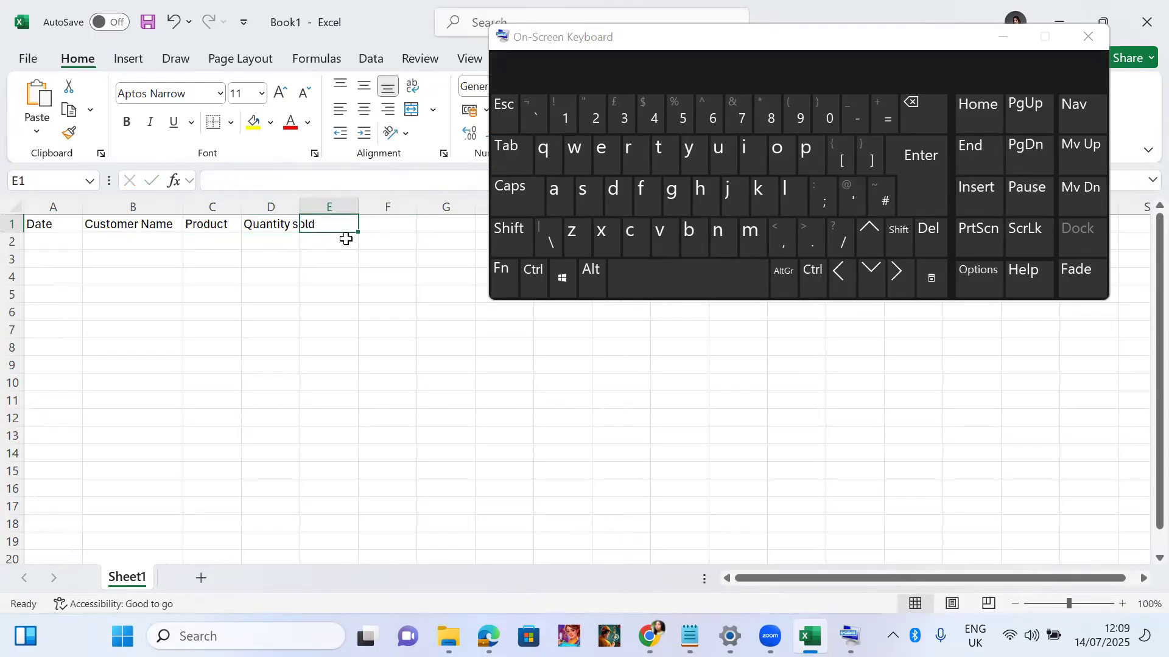
Begin the heading in cell E1 with the word Unit and a trailing space, using the On-Screen Keyboard.
mouse_move(690, 636)
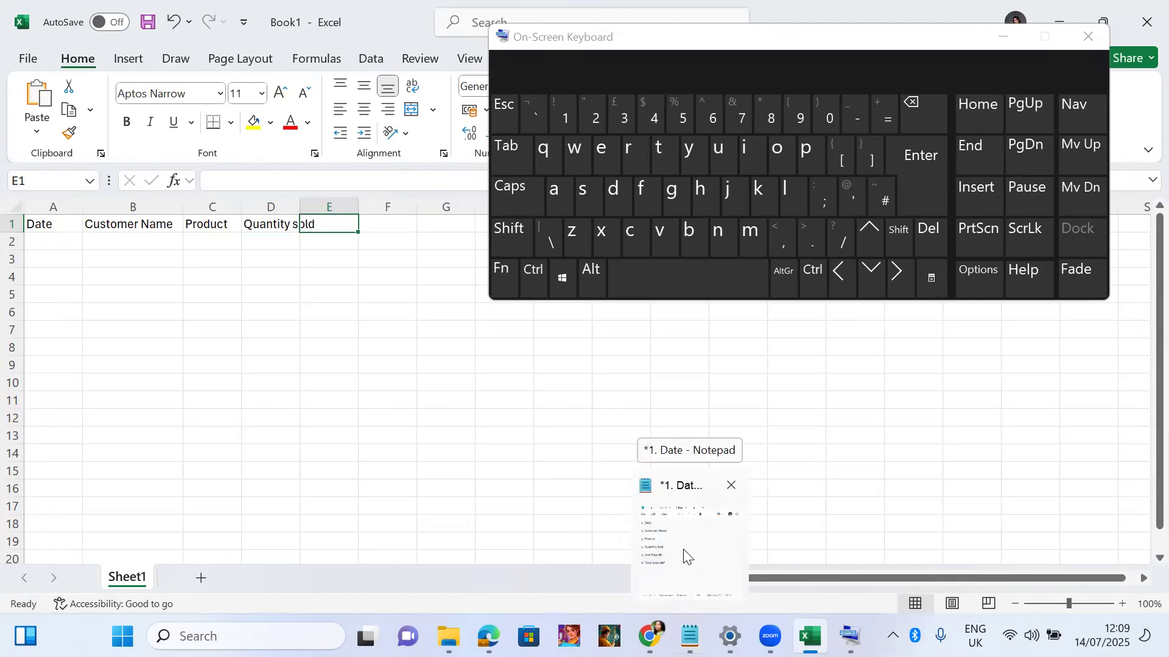
left_click(522, 193)
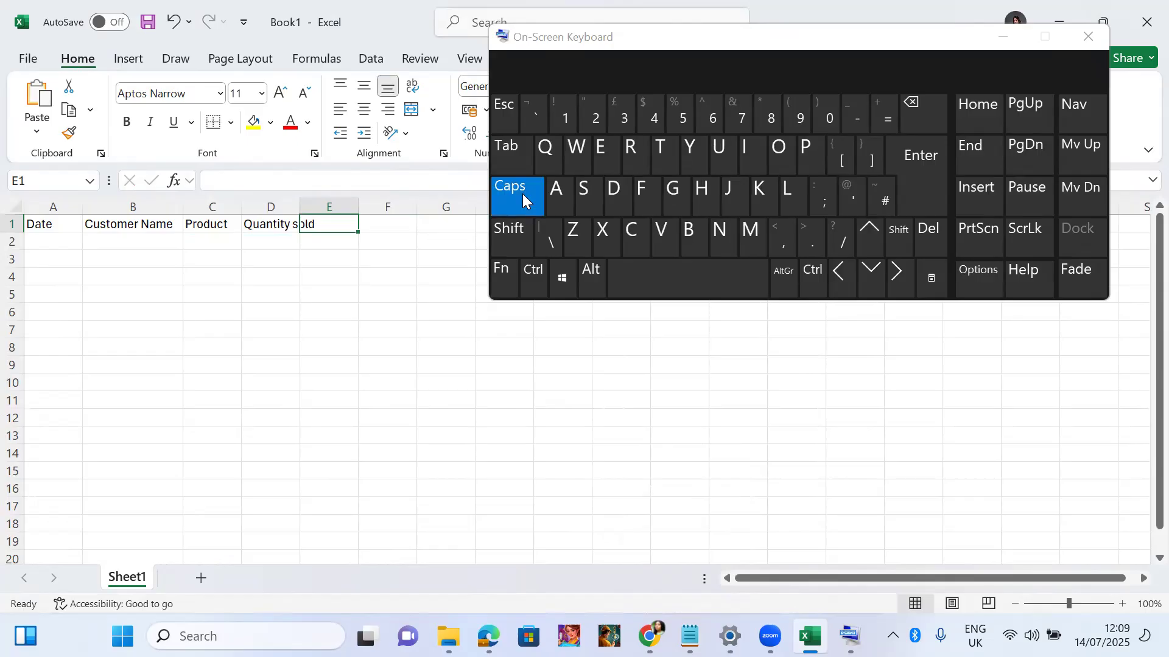
left_click(719, 152)
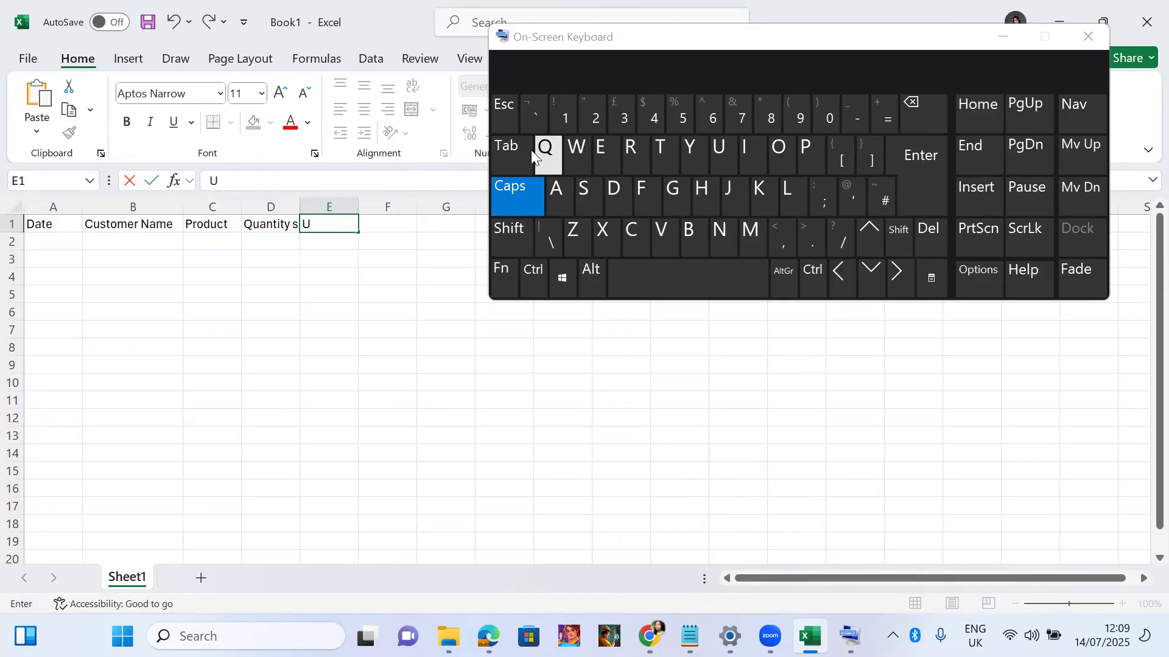
left_click(520, 194)
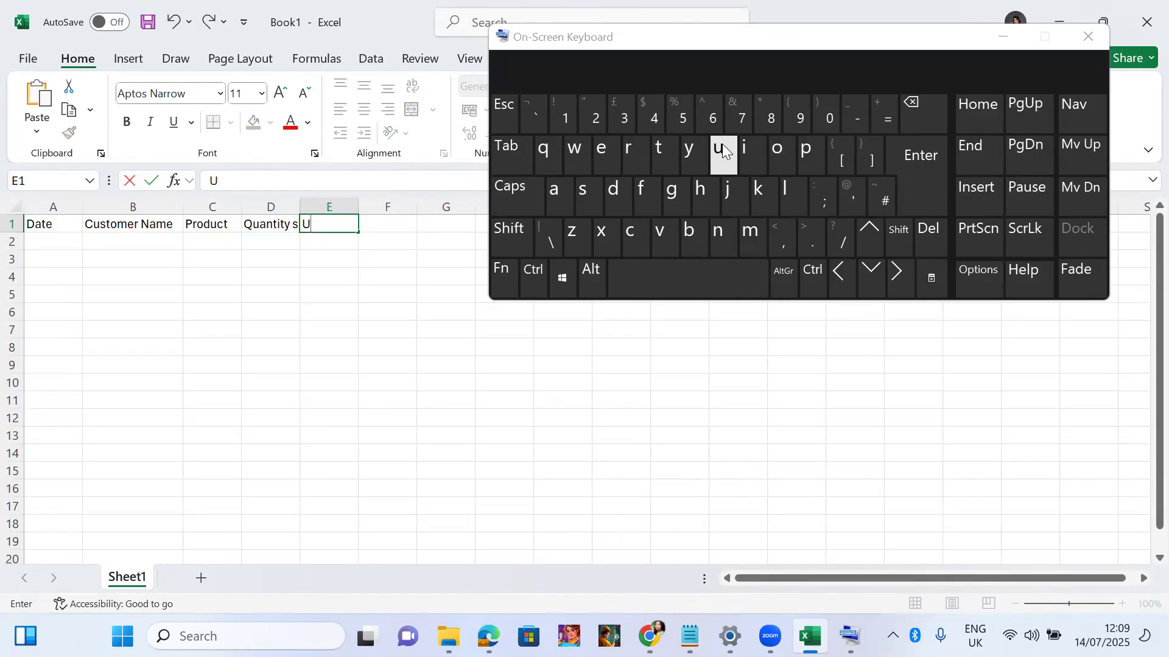
left_click(718, 230)
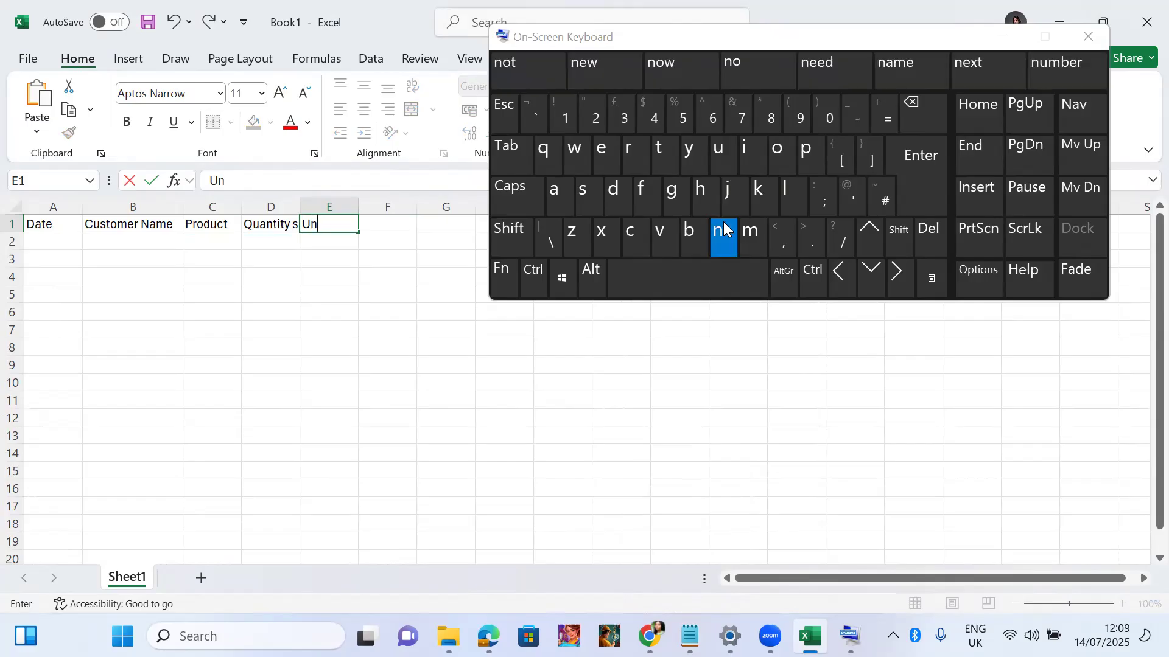
left_click(742, 168)
left_click(662, 155)
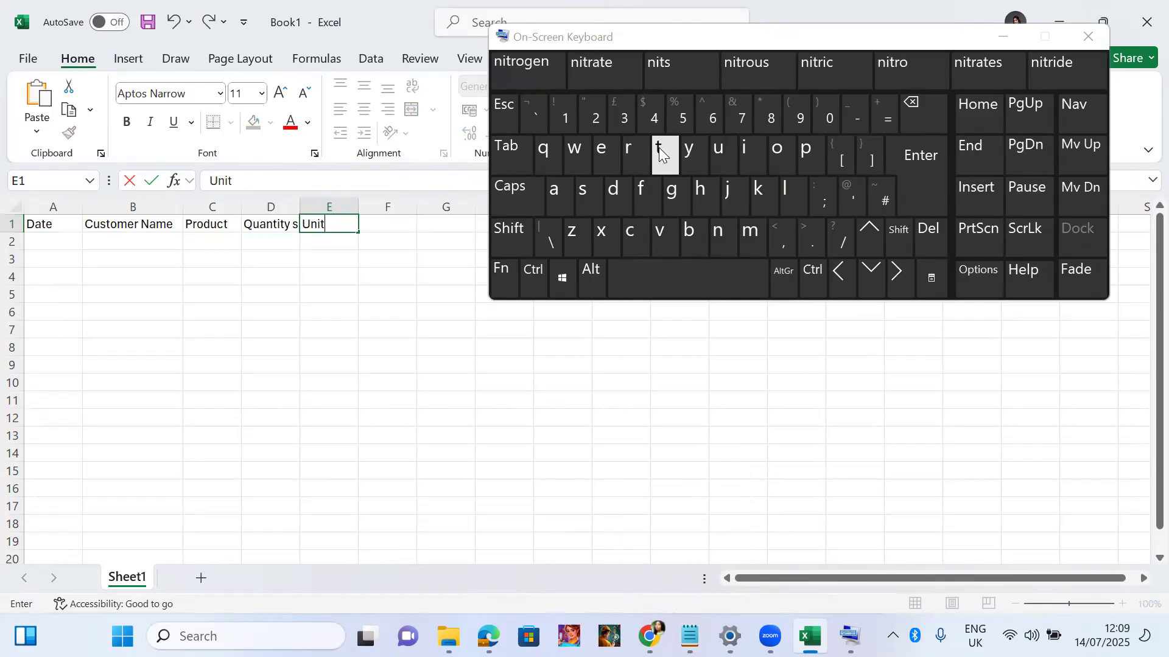
left_click(664, 280)
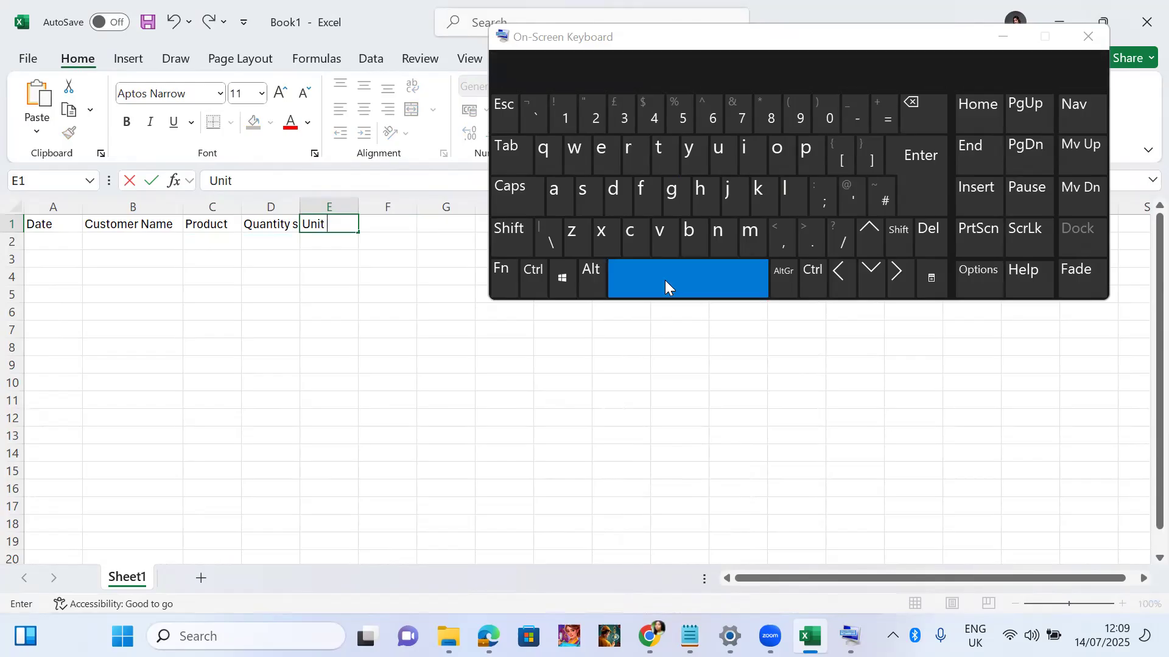
left_click(516, 201)
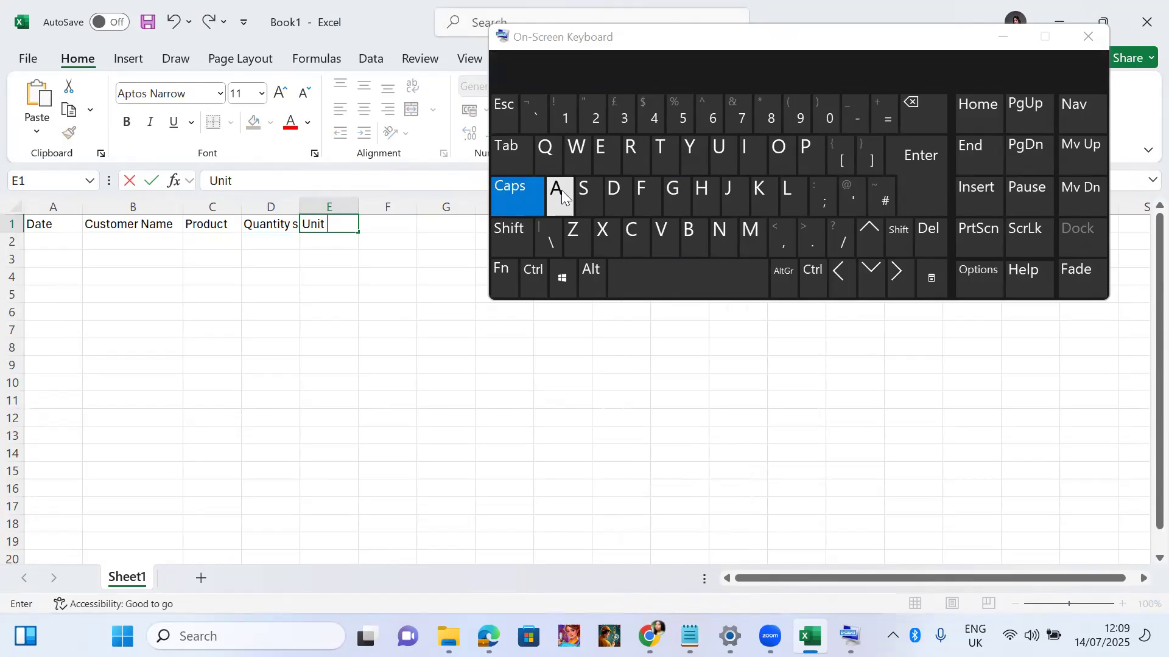
left_click(584, 190)
left_click(516, 194)
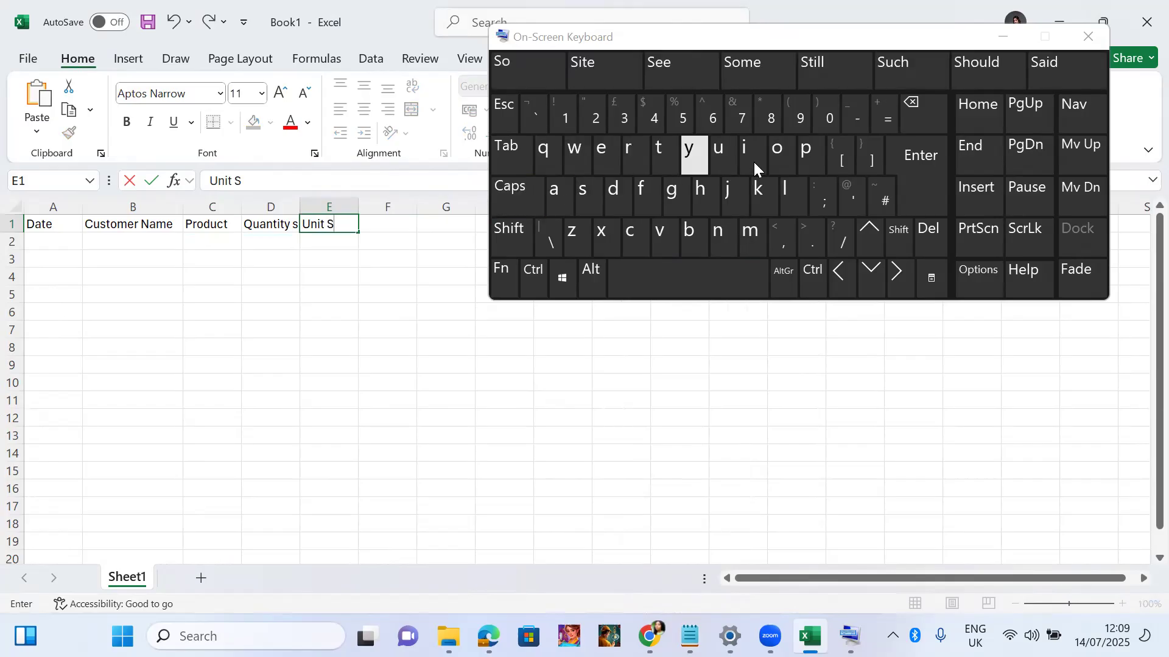
left_click(781, 154)
left_click(786, 186)
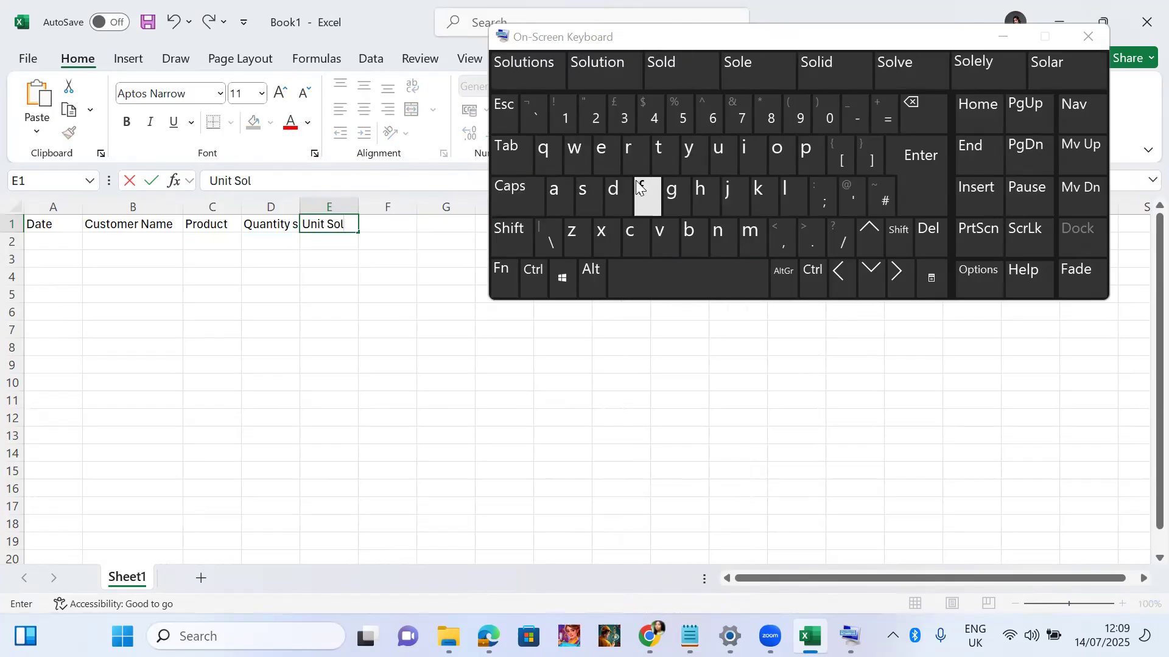
left_click(616, 190)
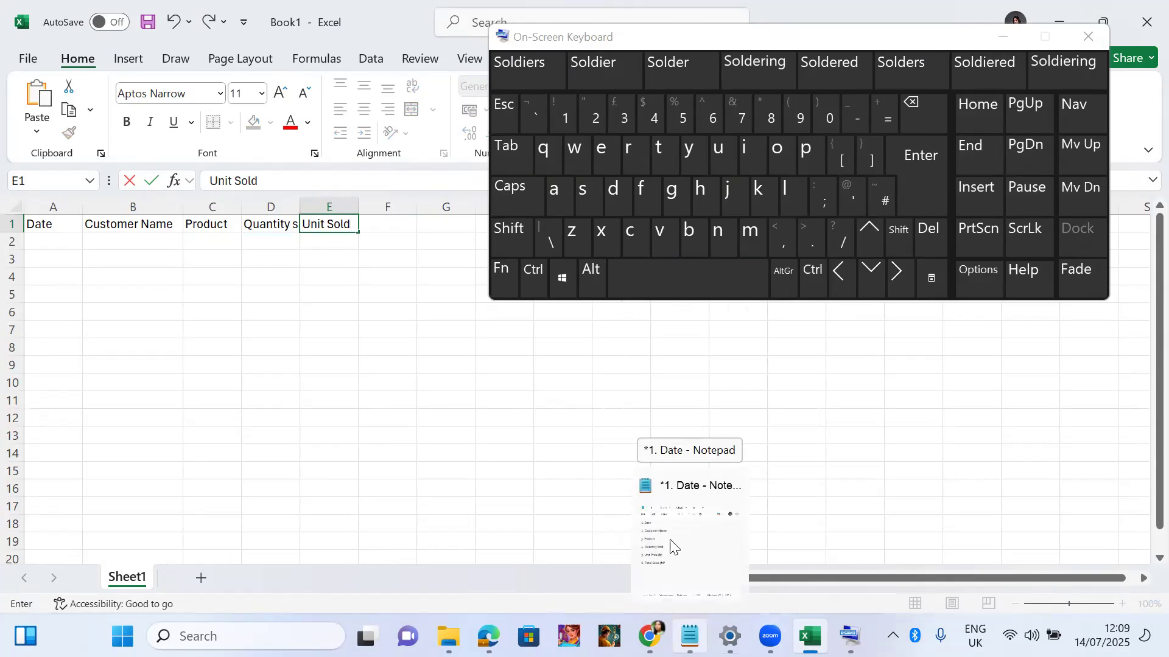
left_click(278, 175)
key("BackSpace")
key("BackSpace")
key("BackSpace")
key("BackSpace")
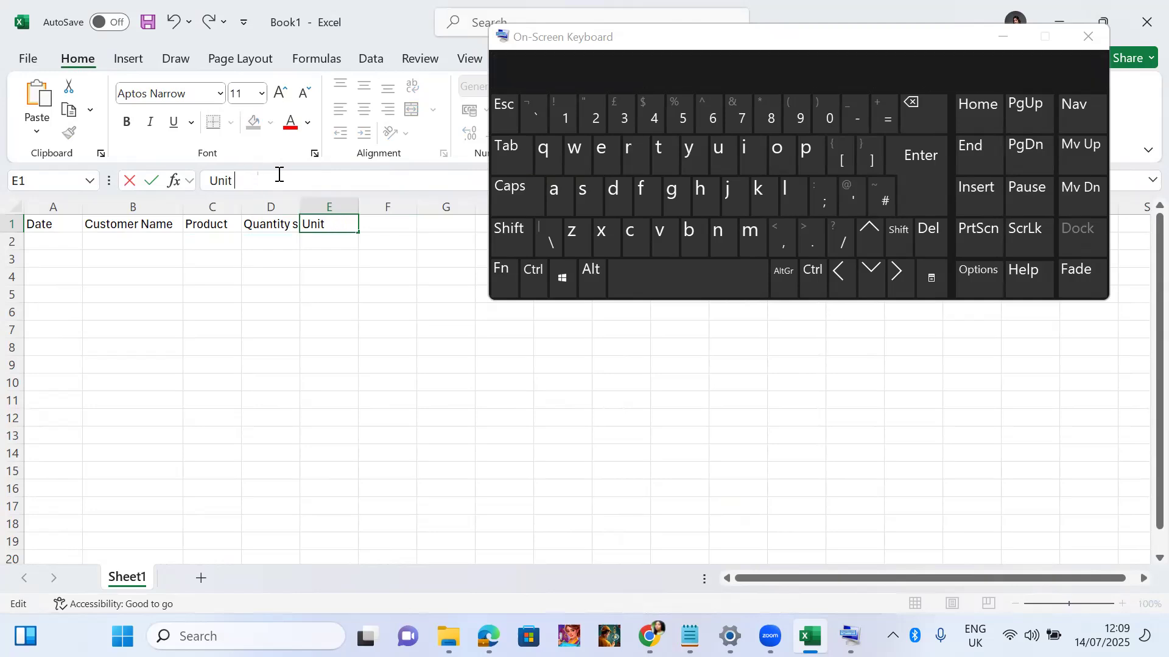
Complete the E1 heading as Unit Price and advance to F1.
key("Caps_Lock")
type("P")
key("Caps_Lock")
type("rice")
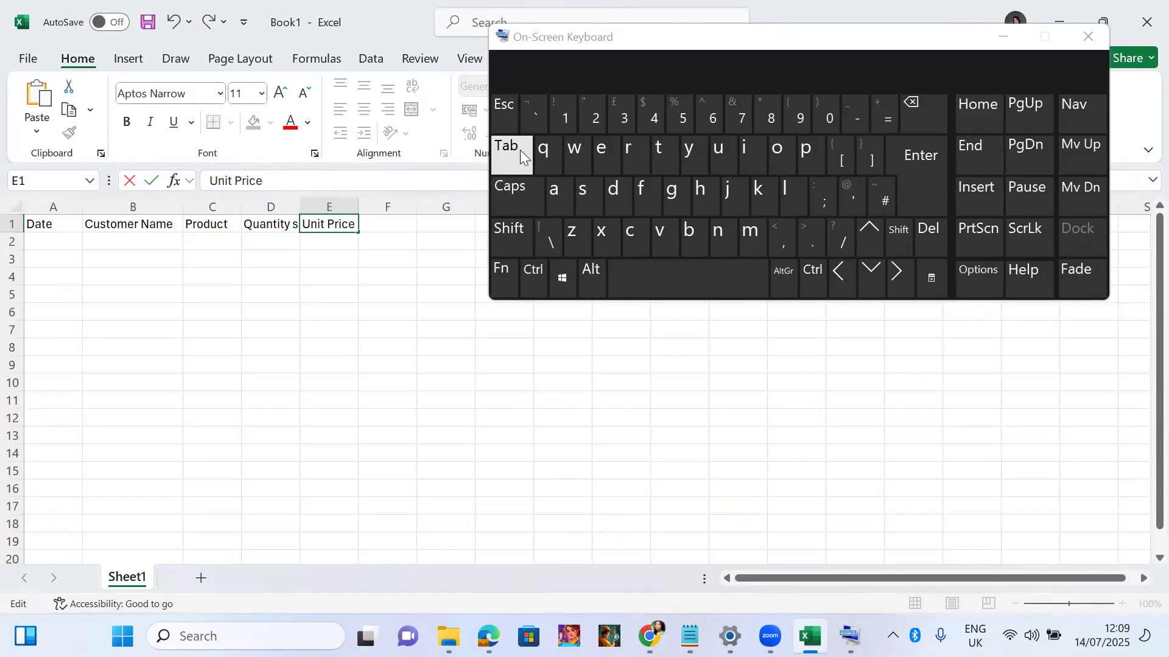
left_click(512, 152)
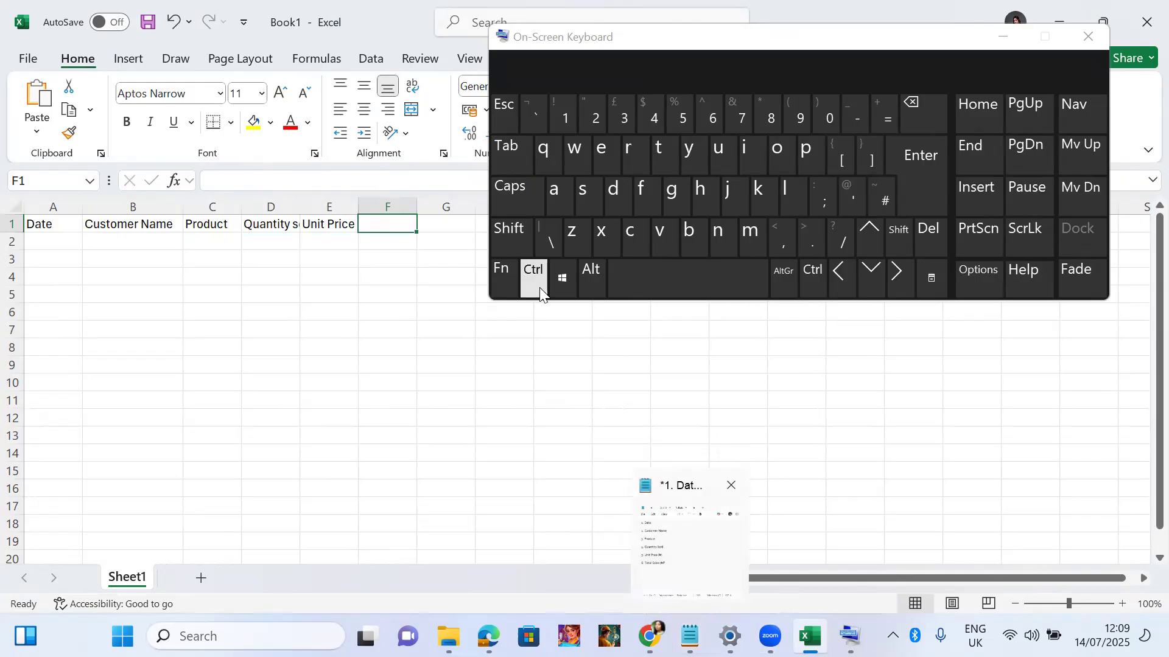
Enter the heading text Total Sales in cell F1, capitalising both words.
left_click(517, 195)
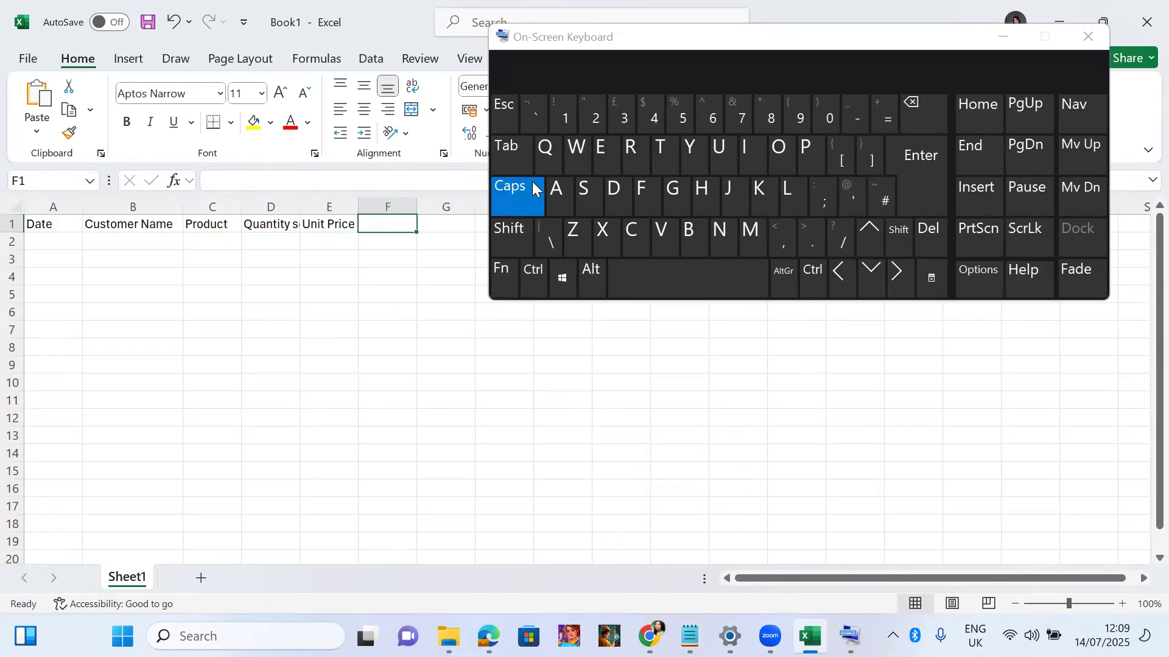
left_click(660, 148)
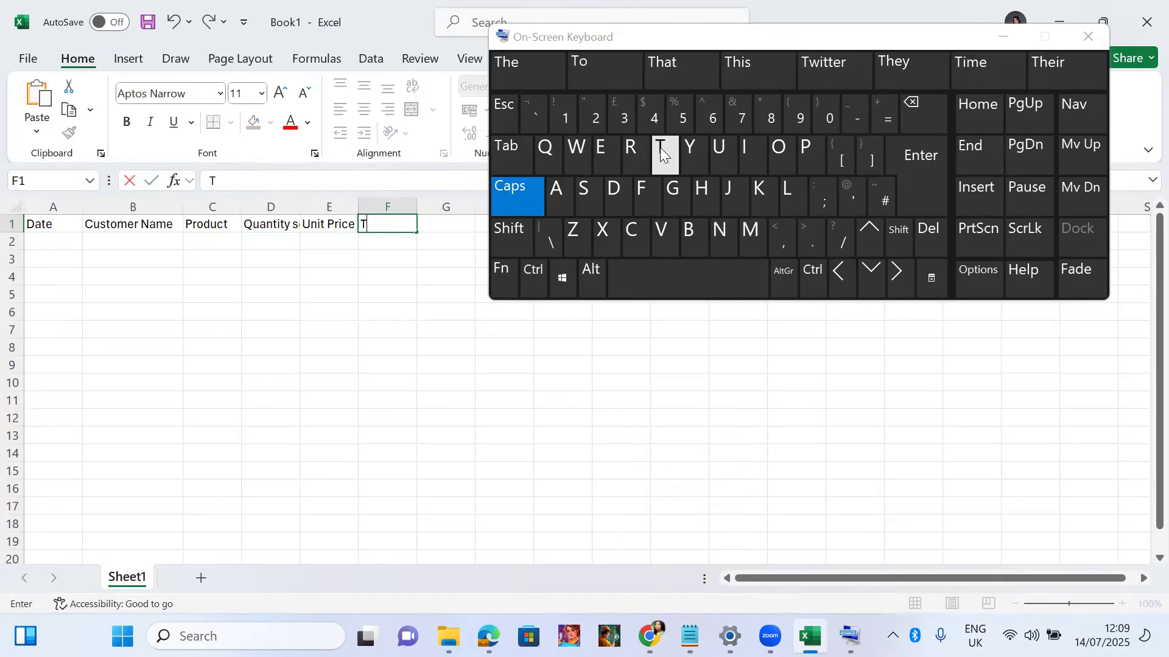
left_click(511, 197)
type("o")
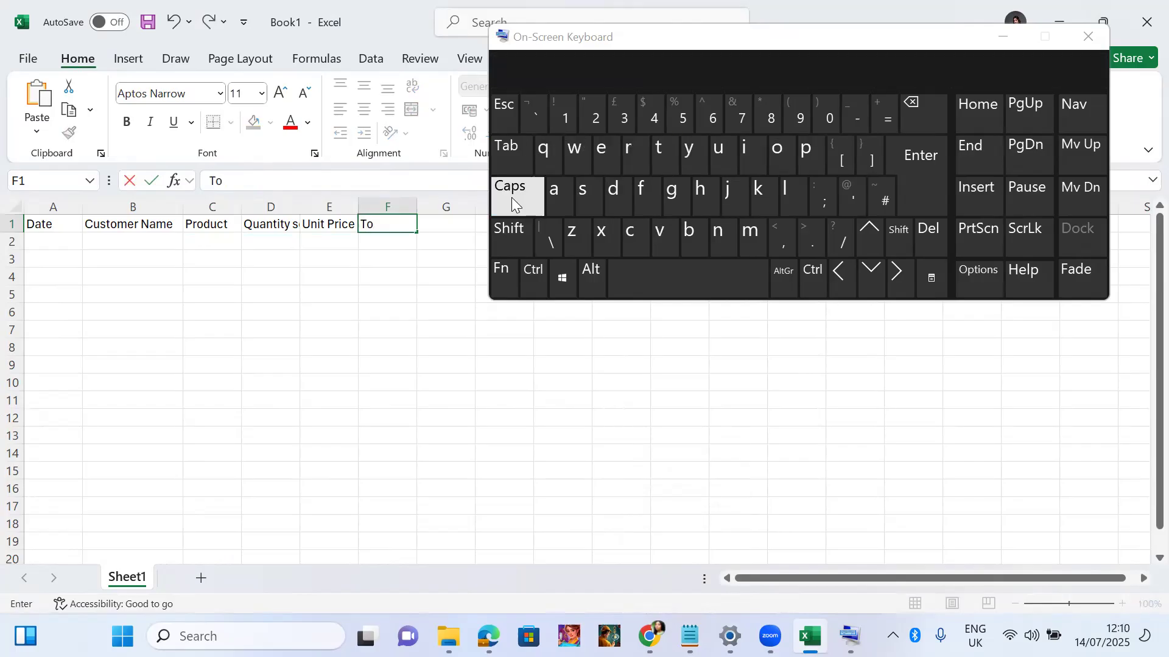
type("tal")
left_click(646, 289)
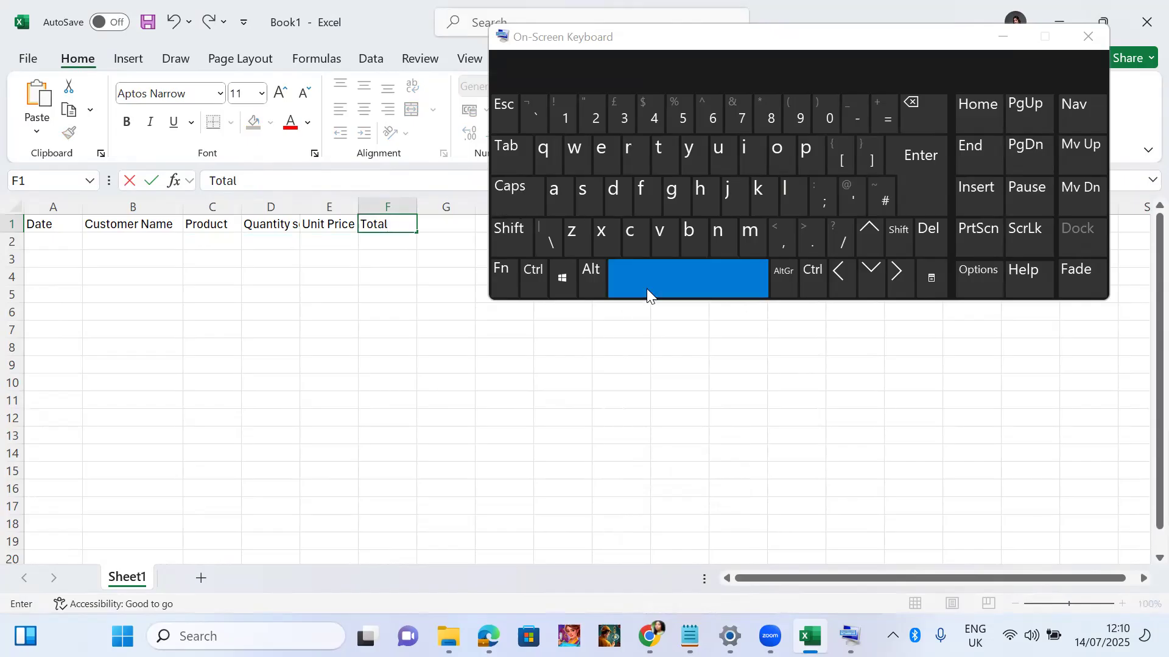
left_click(513, 196)
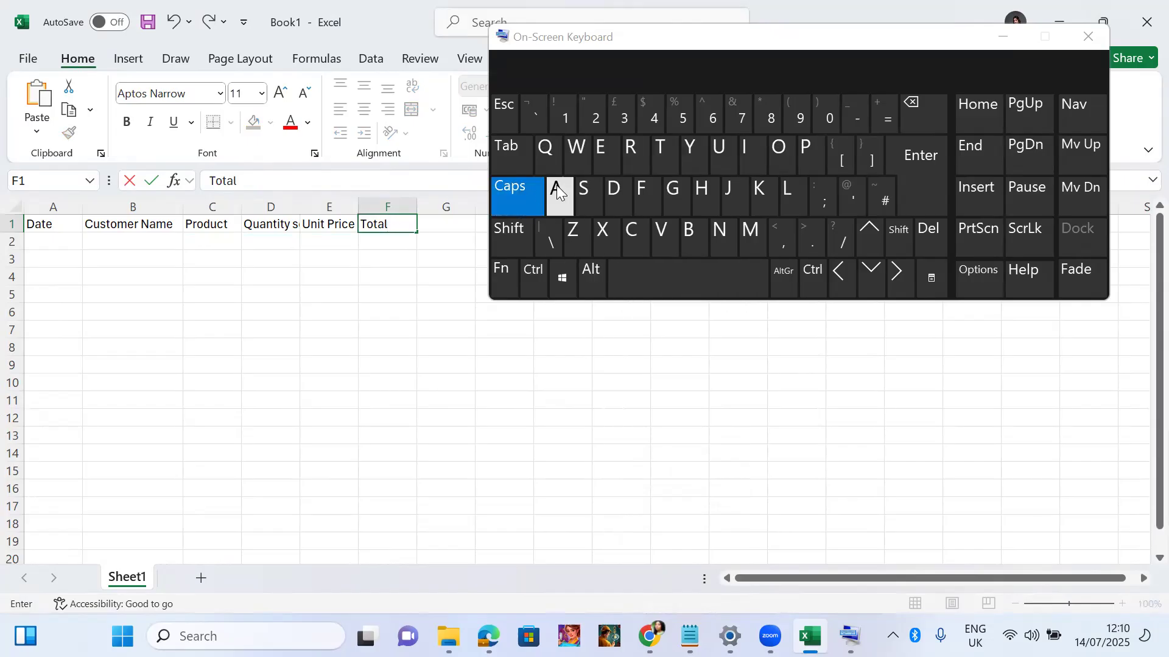
left_click(584, 195)
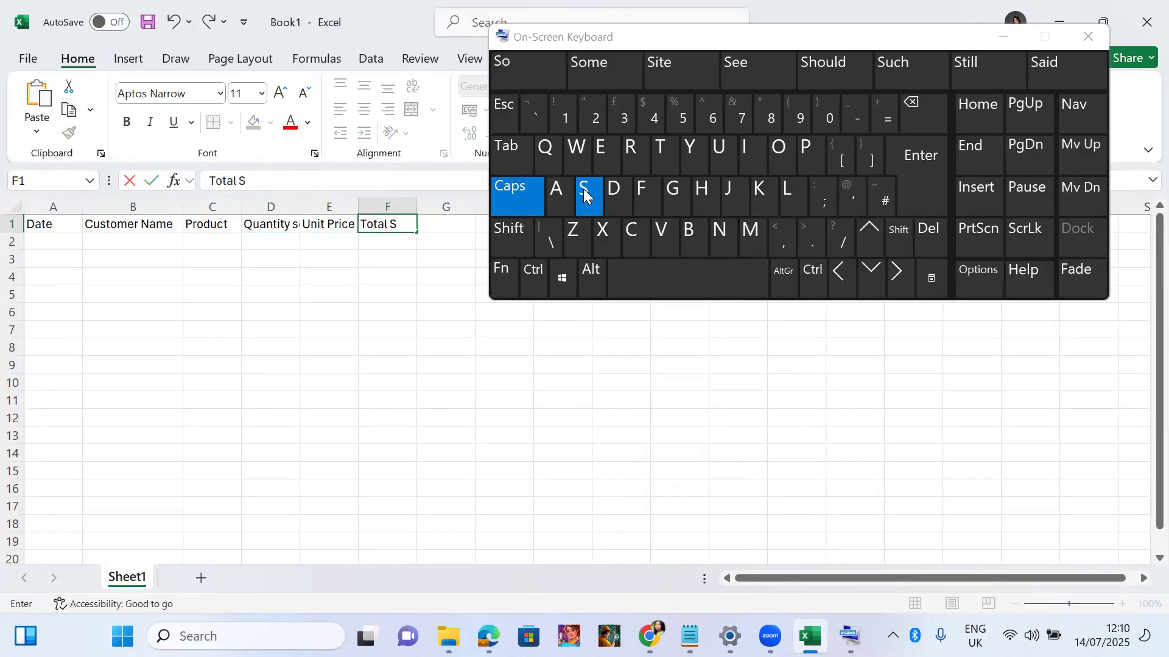
left_click(527, 185)
type("ales")
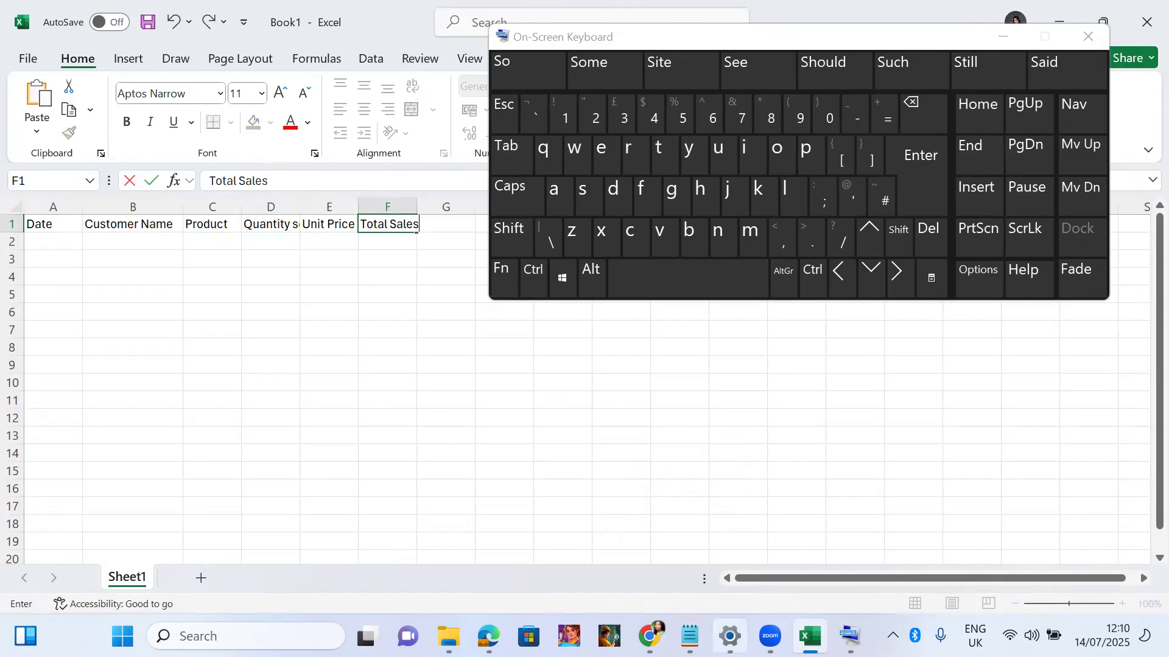
Extend the heading in cell F1 to Total Sales (Naira) using the On-Screen Keyboard, minimise the keyboard and commit the entry.
mouse_move(690, 636)
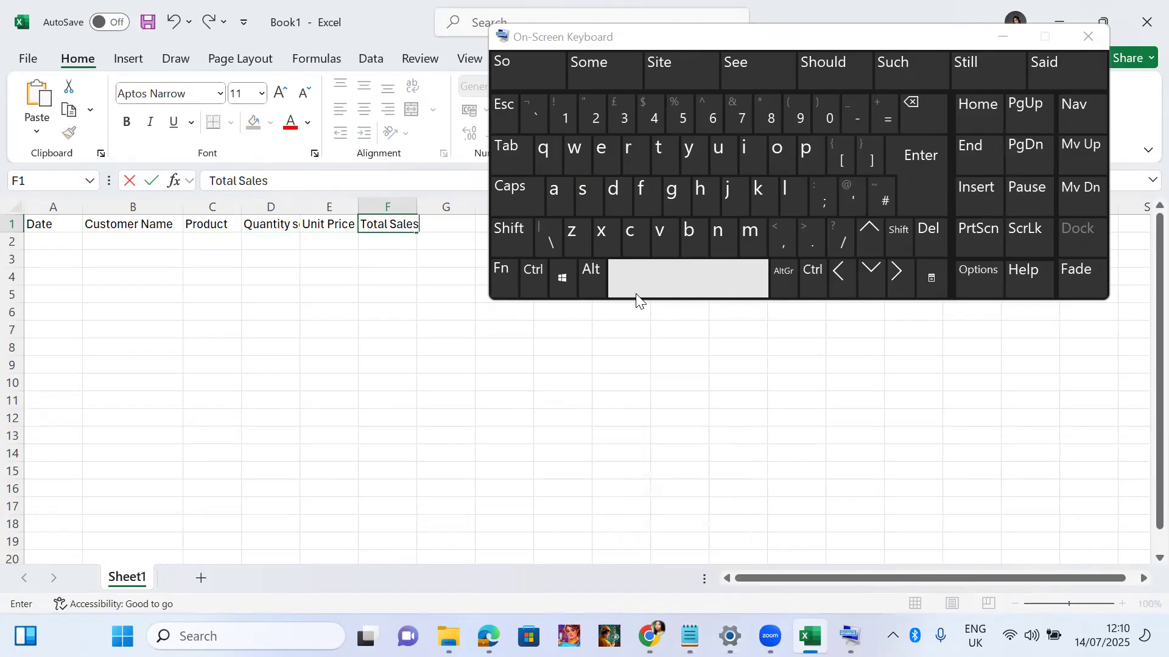
left_click(655, 291)
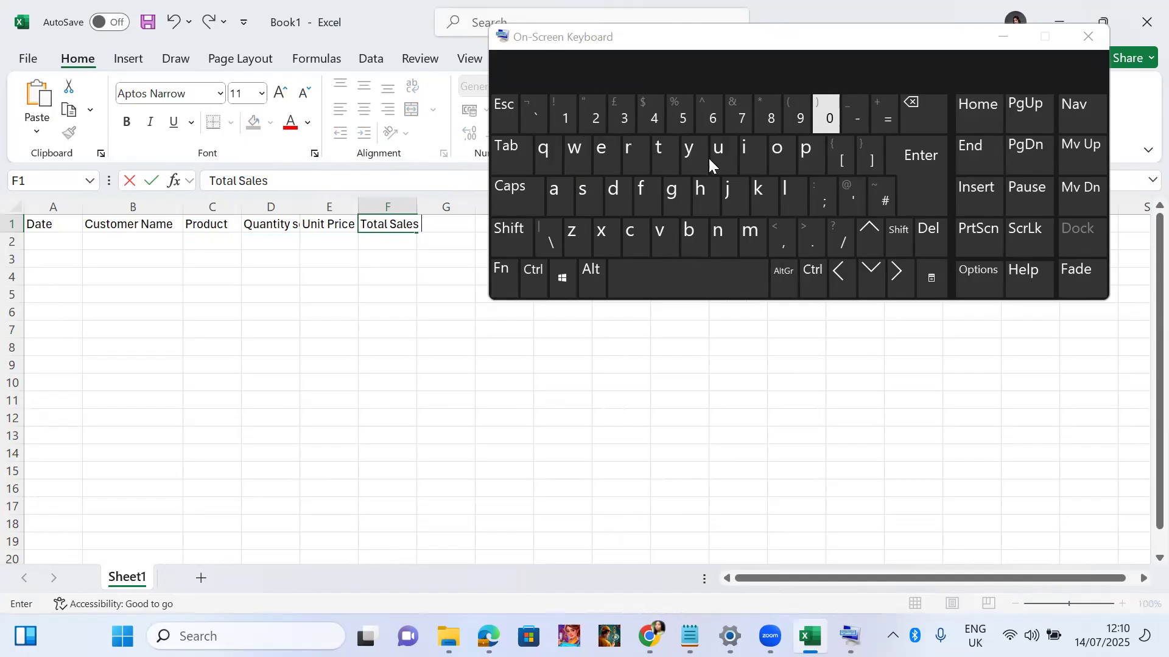
left_click(513, 248)
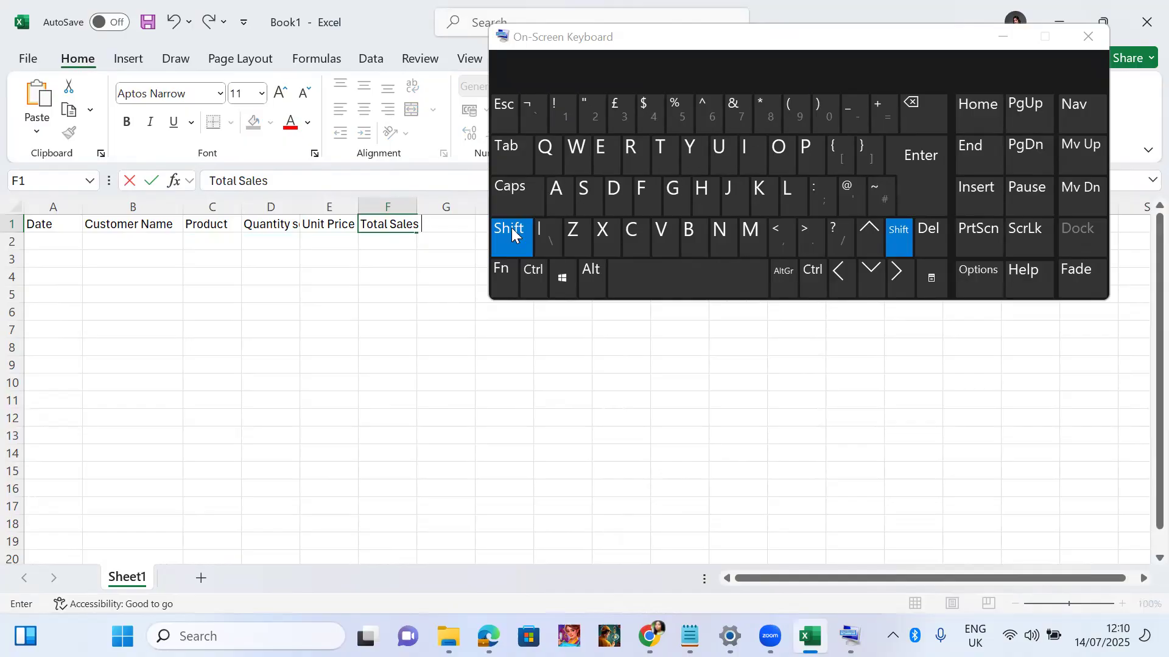
left_click(787, 102)
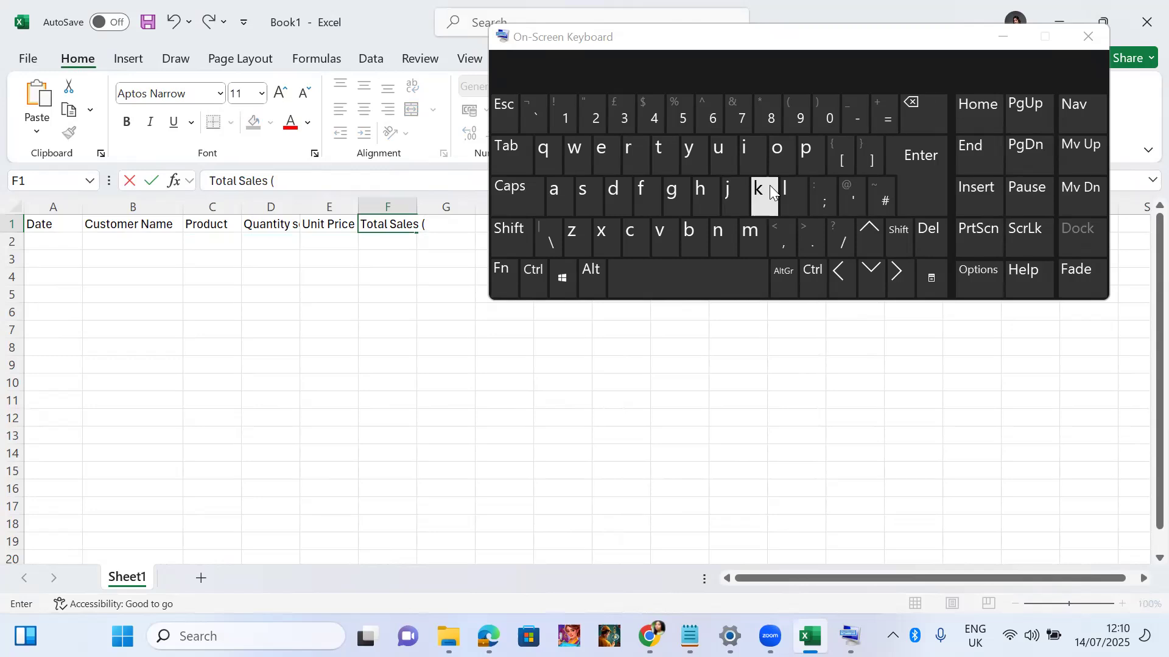
key("Caps_Lock")
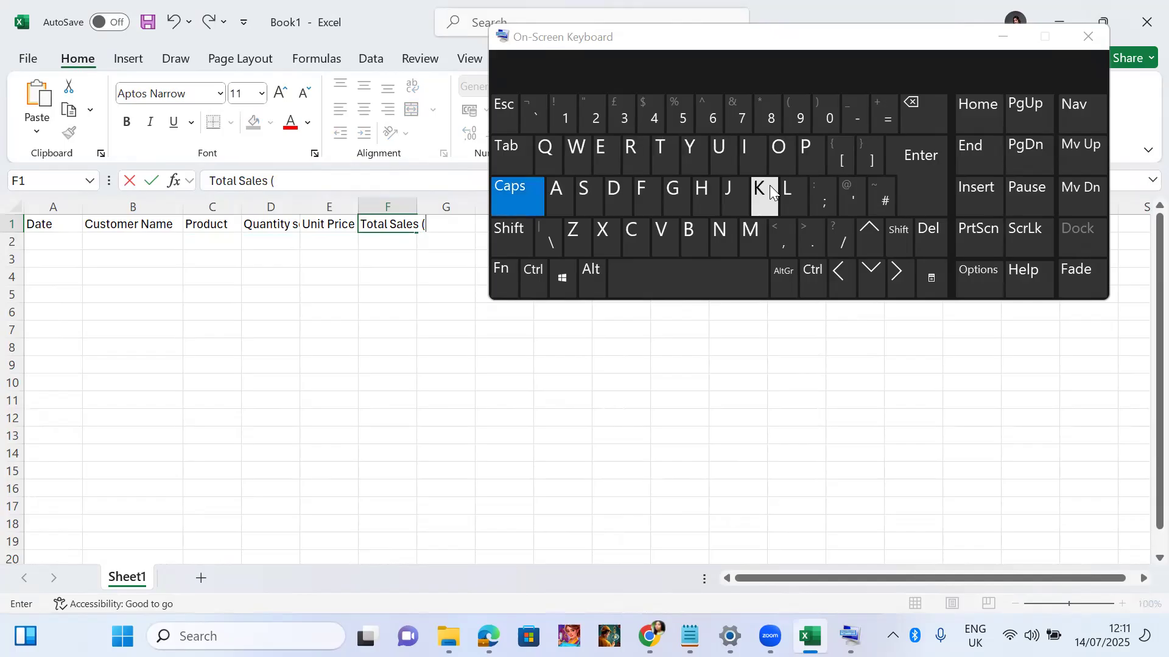
left_click(718, 236)
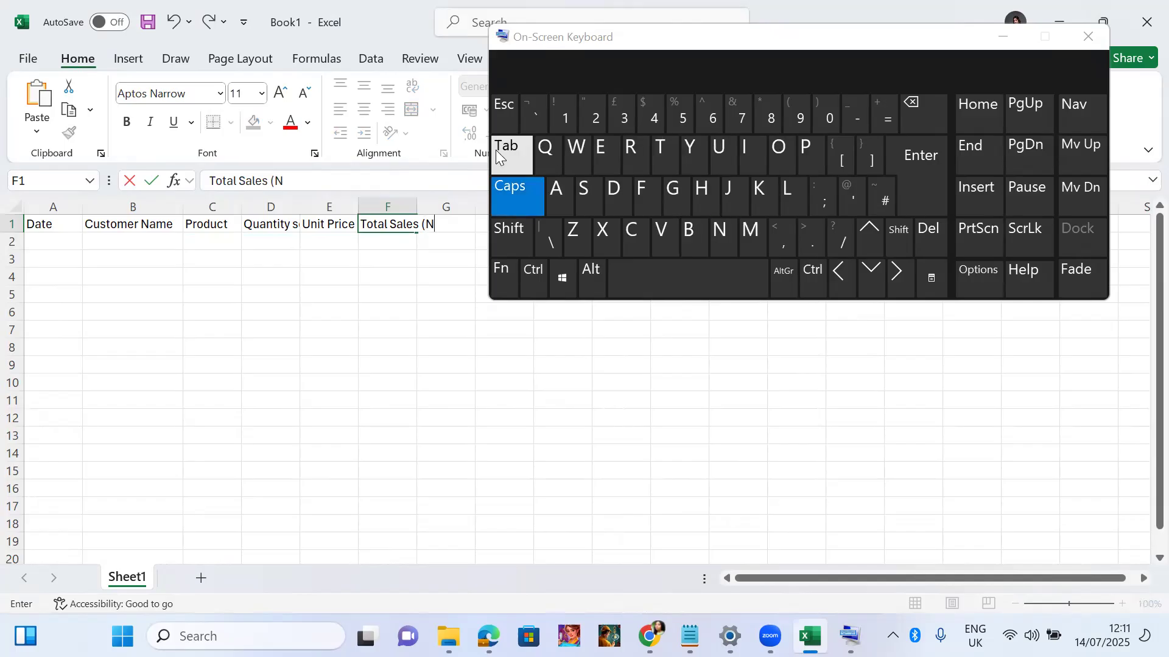
left_click(525, 197)
left_click(554, 197)
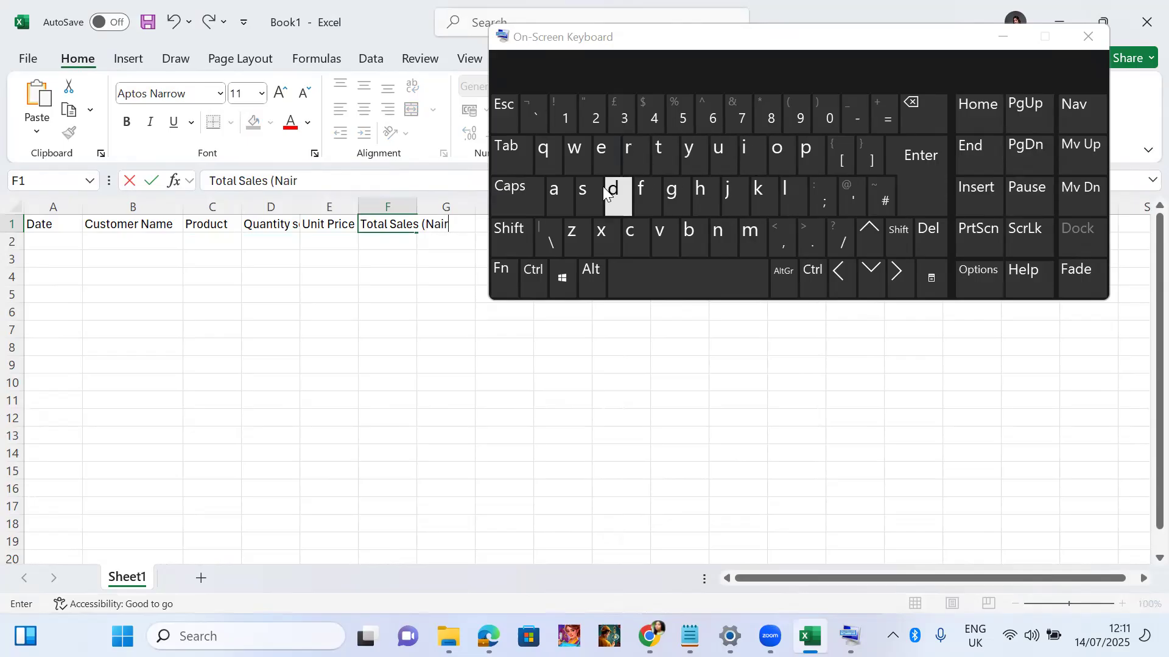
left_click(563, 202)
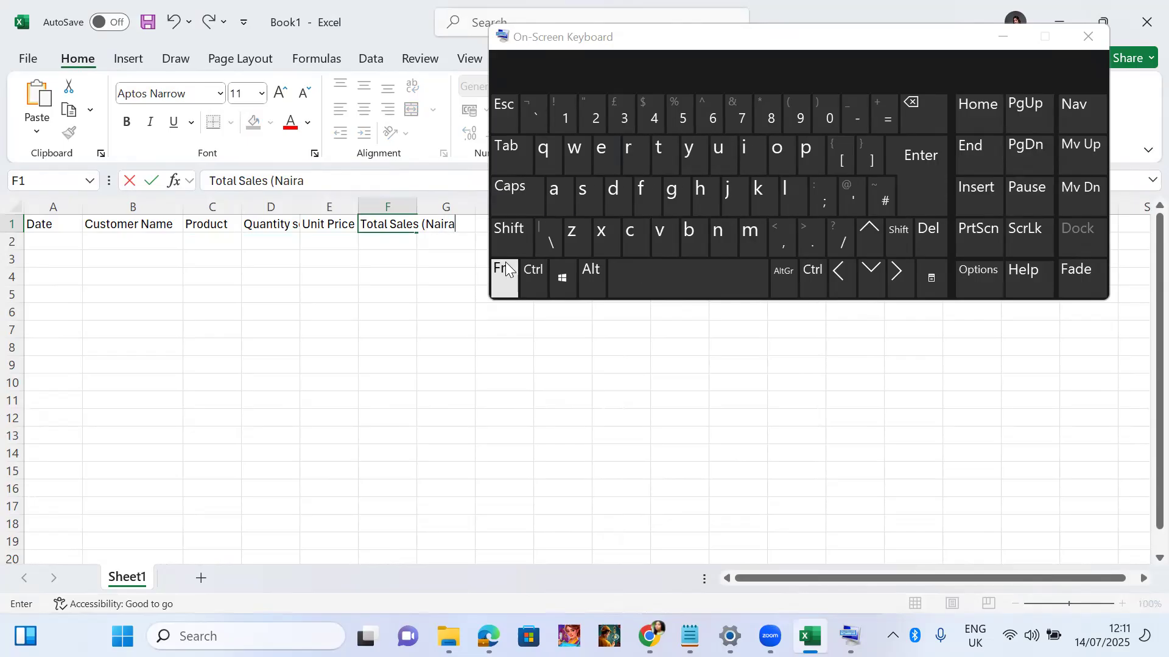
left_click(502, 230)
left_click(821, 115)
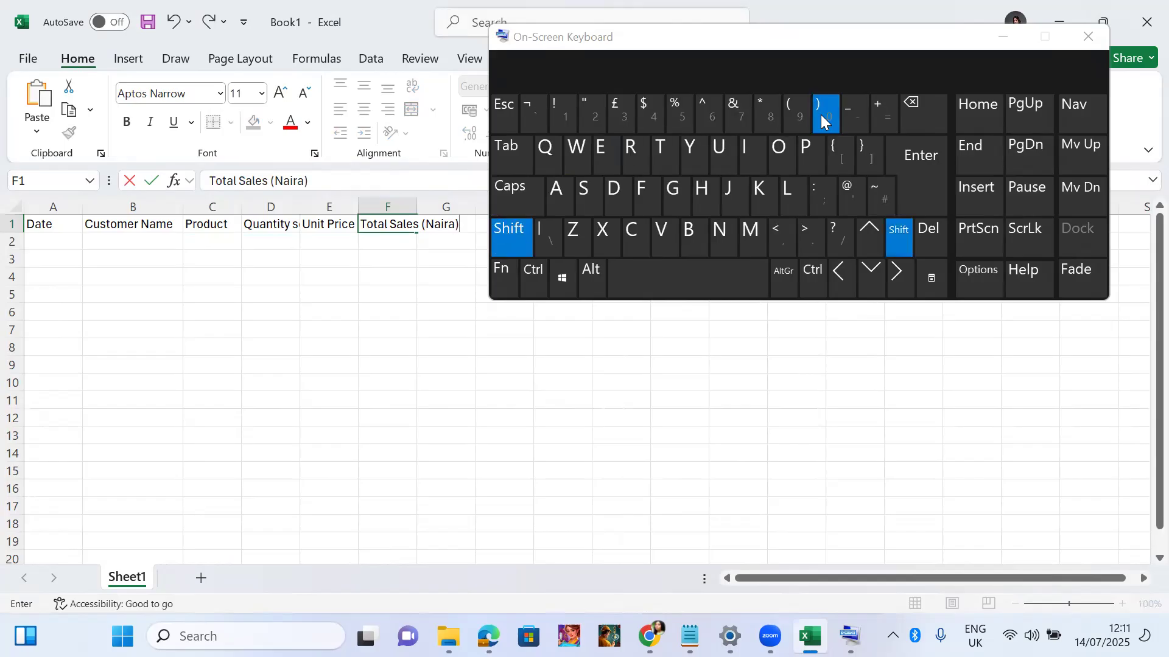
left_click(1006, 36)
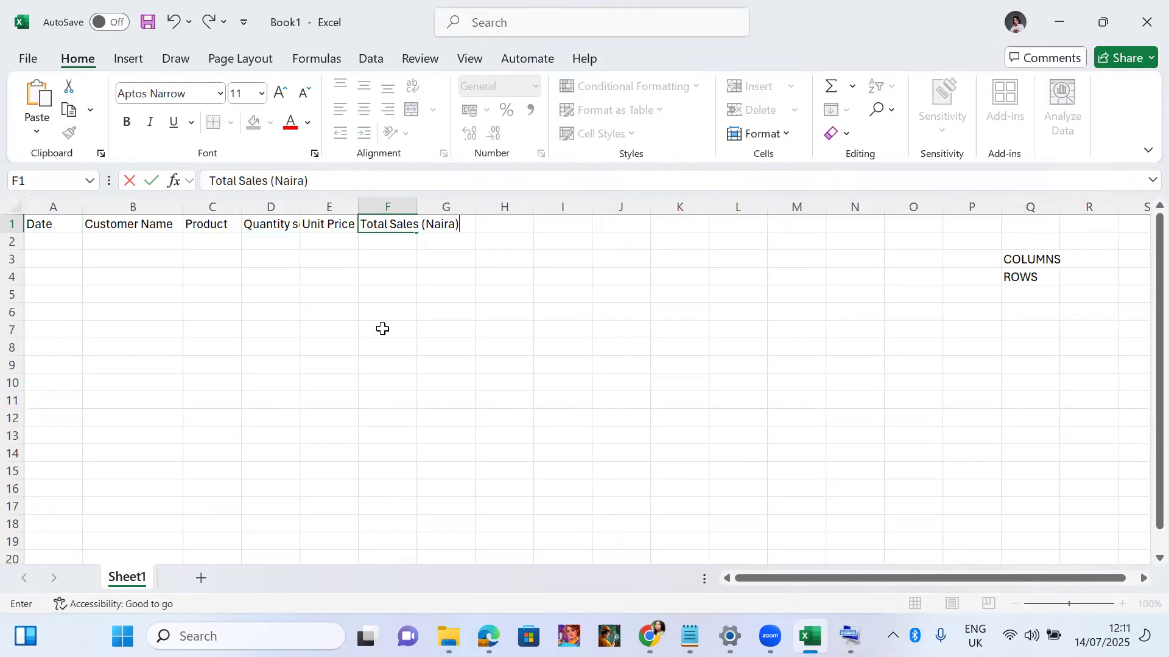
key("Return")
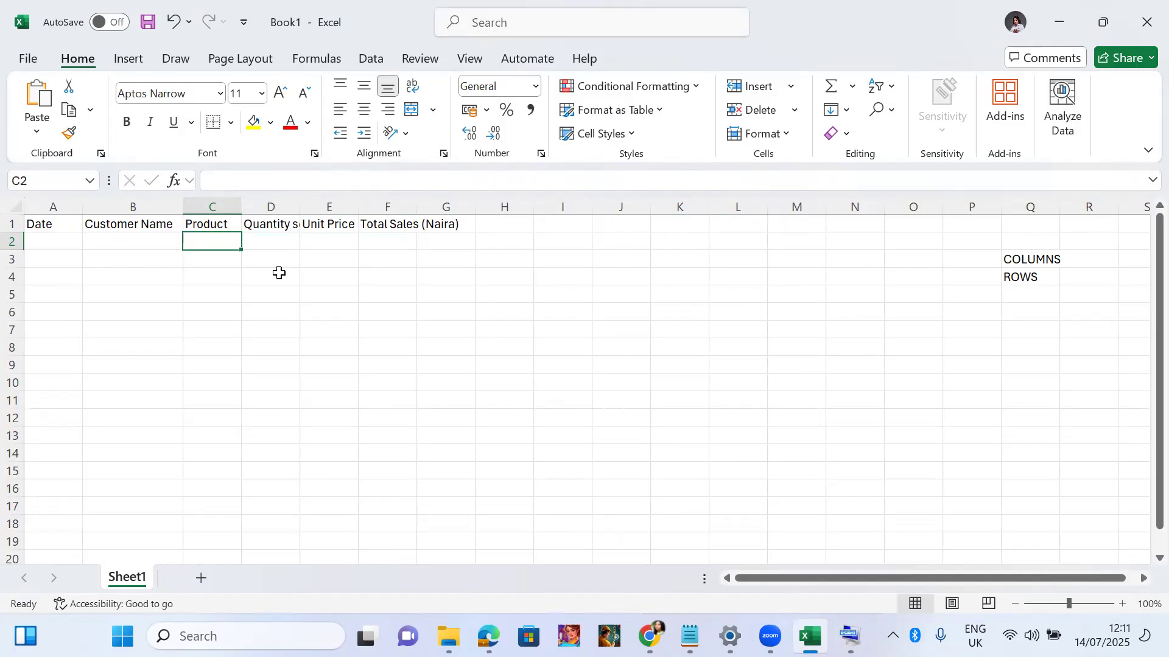
Go through the headings from A1 to D1 and widen column D to fit the full Quantity sold heading.
left_click(40, 224)
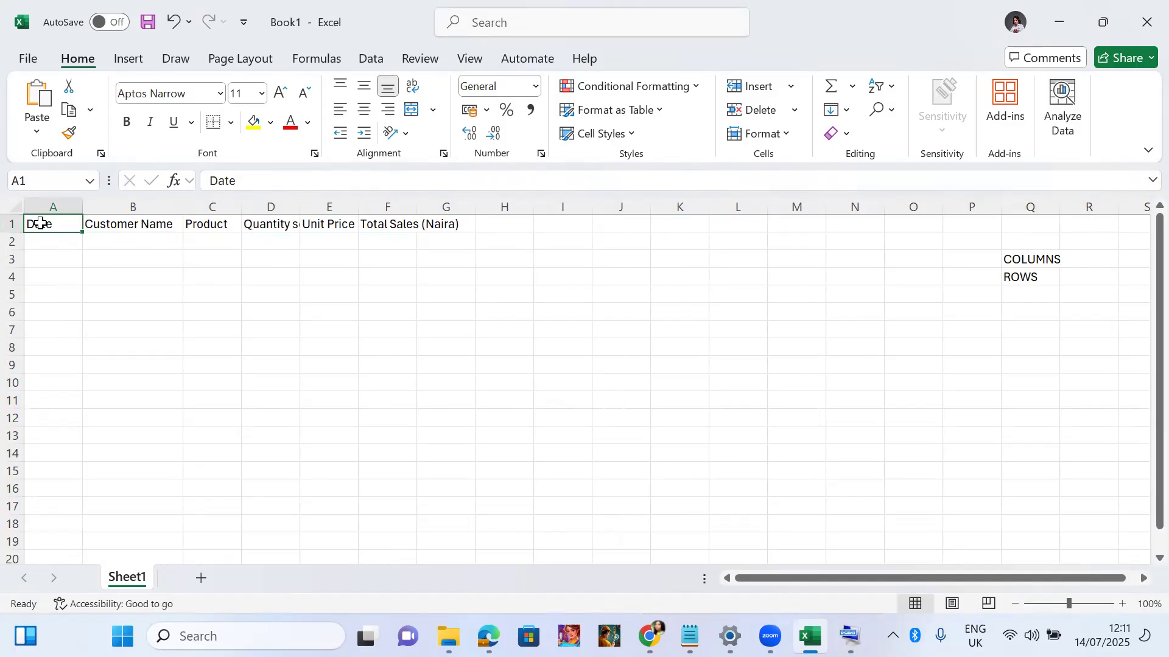
left_click(123, 225)
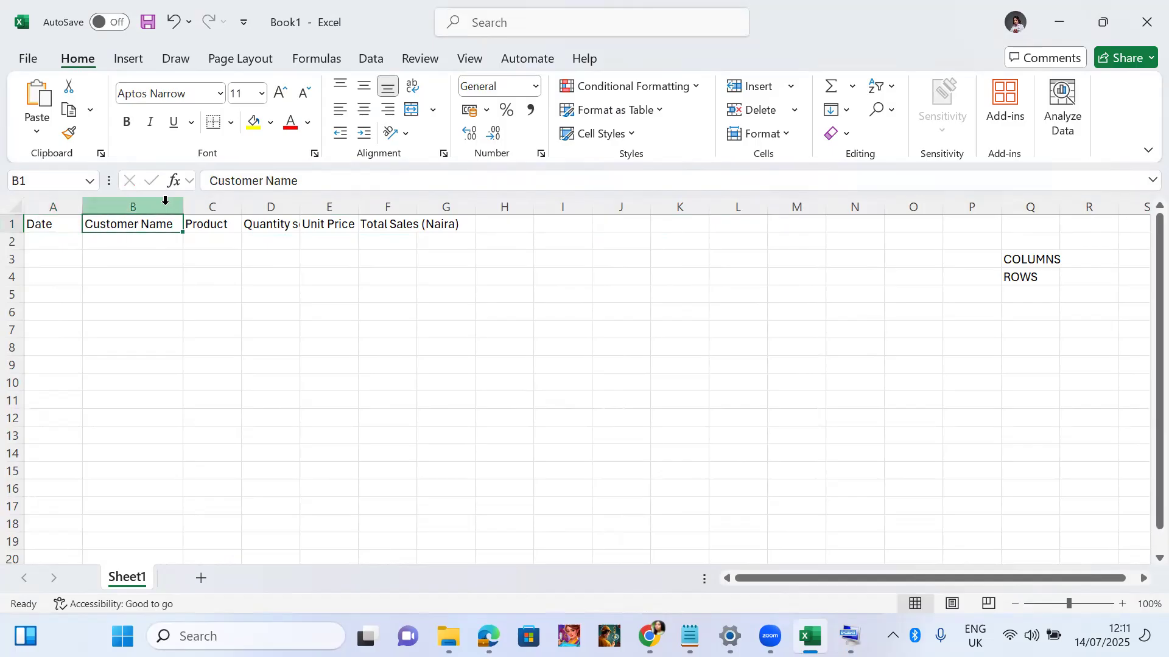
left_click(208, 229)
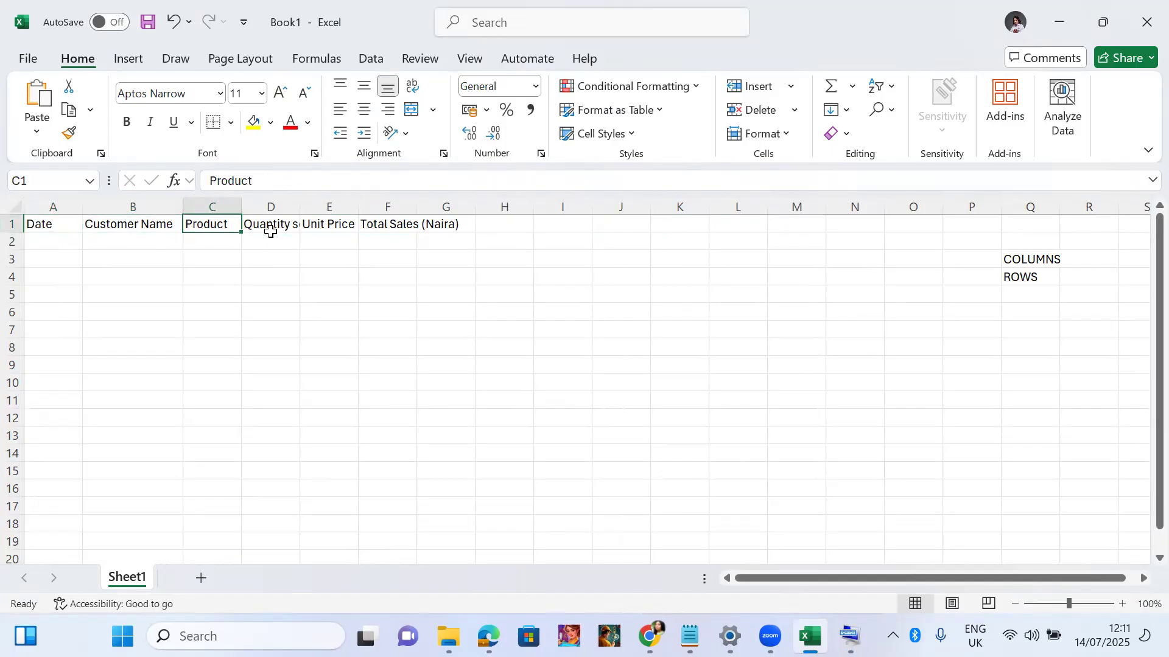
left_click(256, 224)
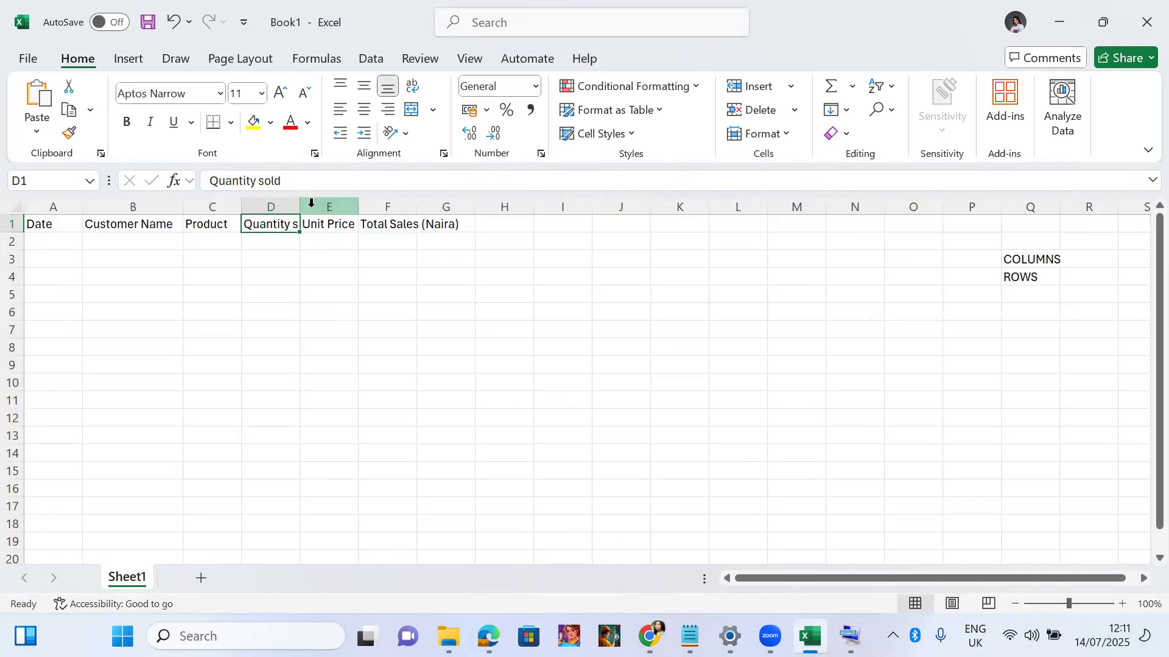
left_click_drag(300, 204, 331, 208)
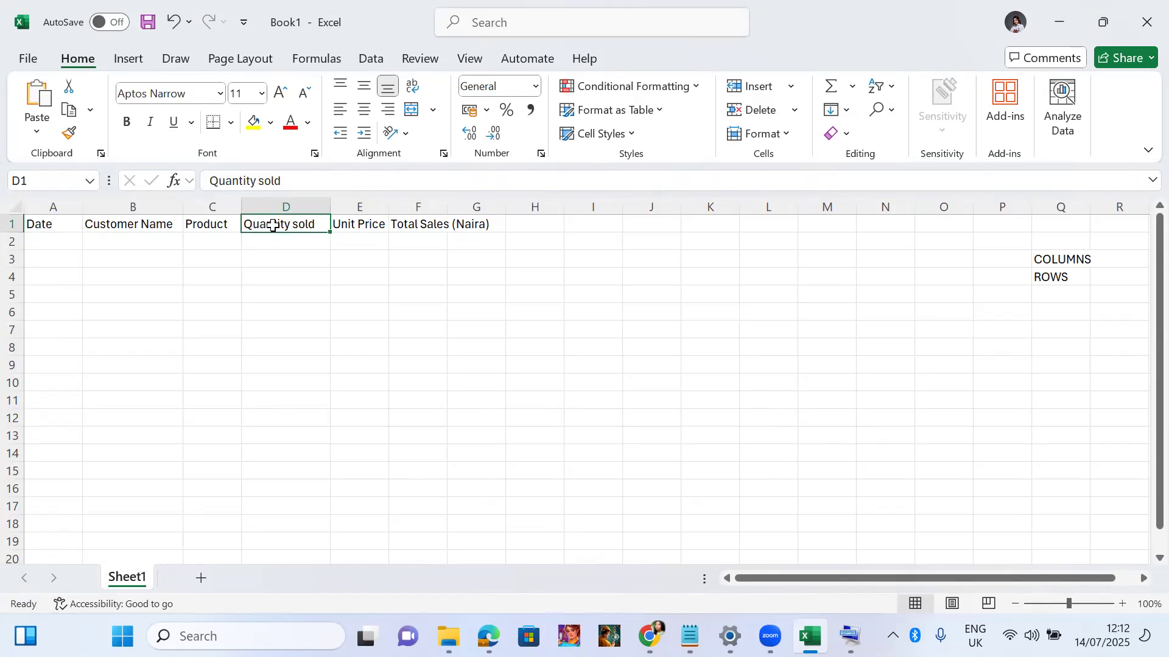
Capitalise the second word of the heading in cell D1, making it Quantity Sold.
left_click(265, 181)
key("BackSpace")
type("S")
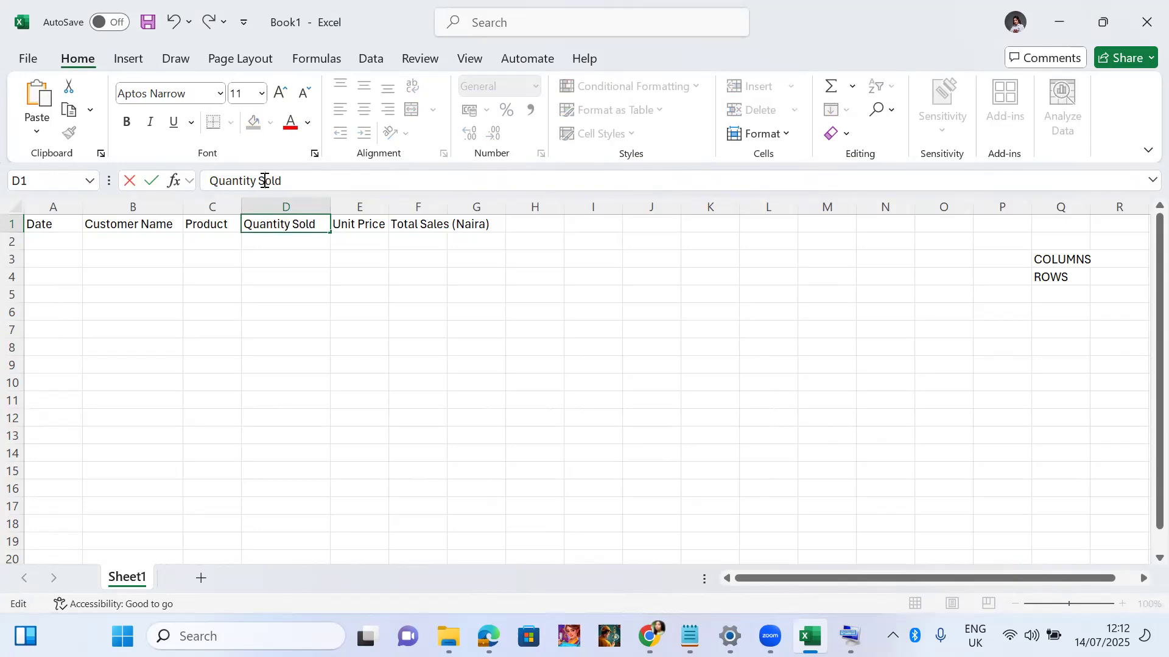
key("Return")
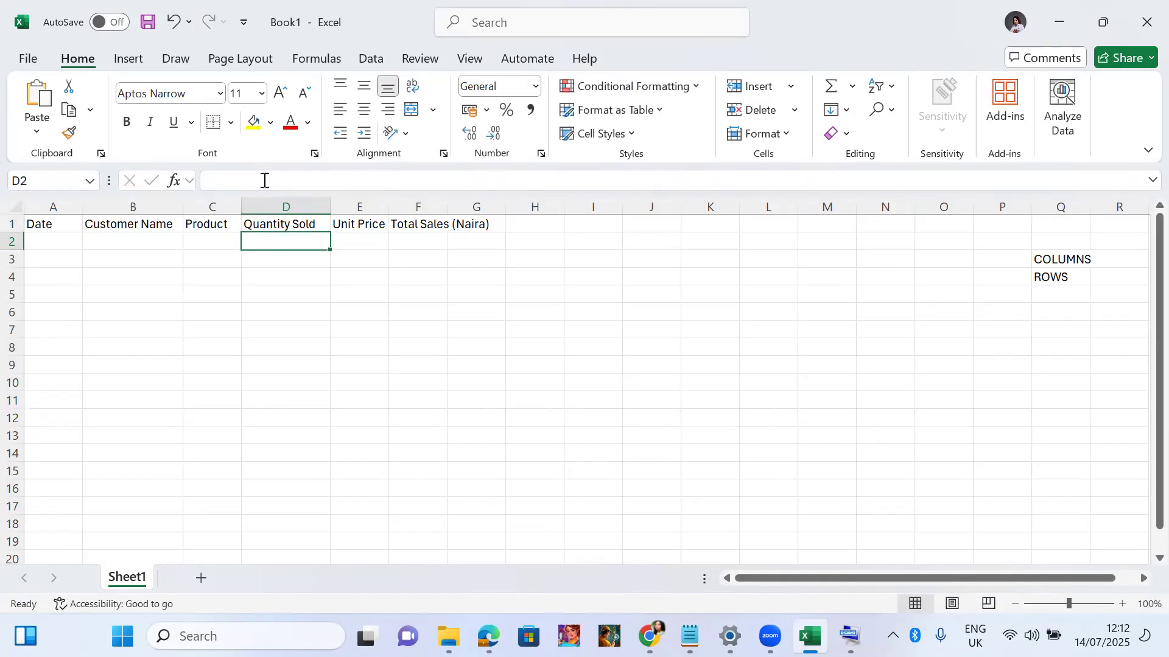
Widen column F to fit the full Total Sales (Naira) heading.
left_click(353, 228)
left_click(424, 224)
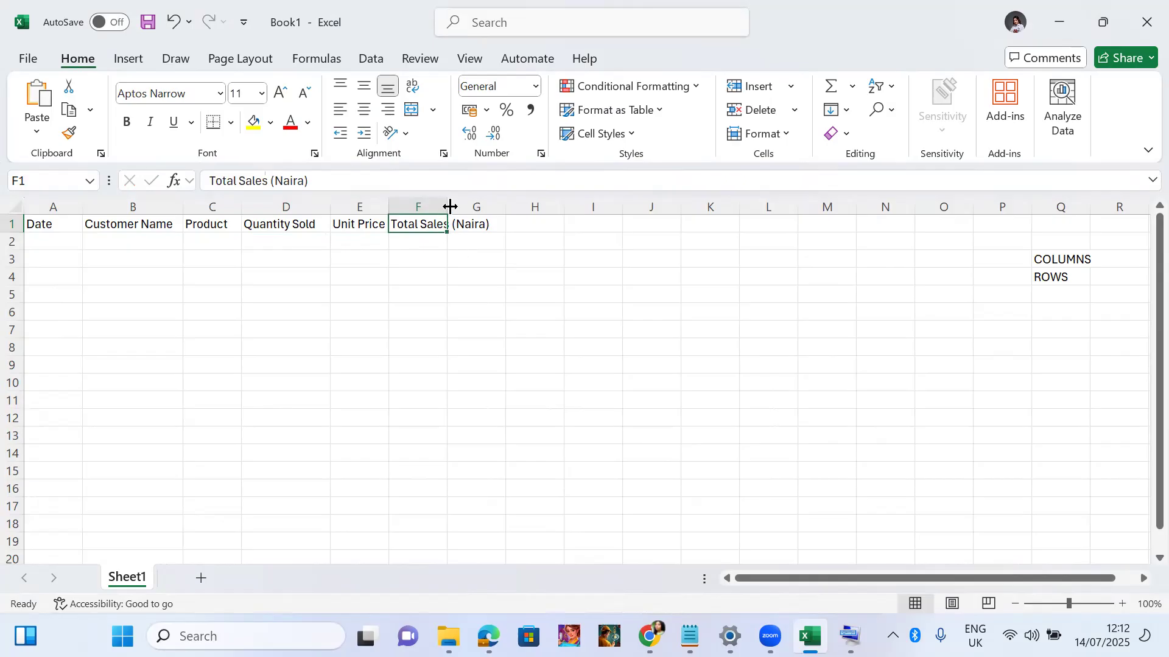
left_click_drag(446, 203, 500, 209)
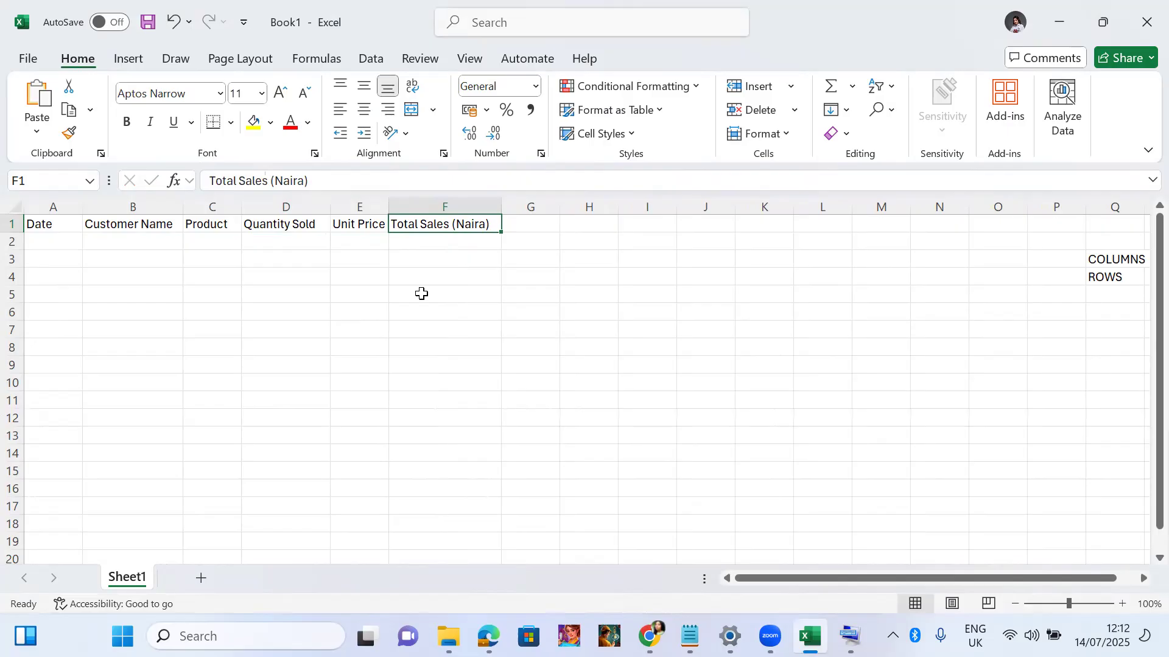
Switch to the DAY 1 TASK – DATA ENTRY document in Google Docs, read the remaining task instructions and return to the Excel workbook.
mouse_move(650, 636)
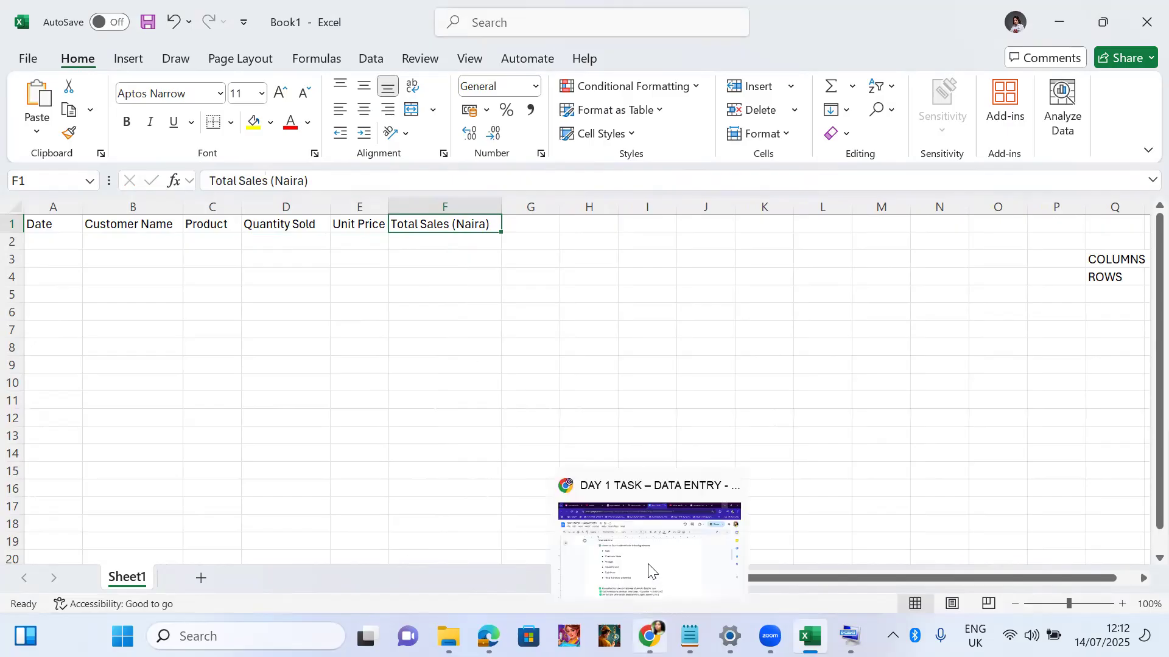
left_click(649, 570)
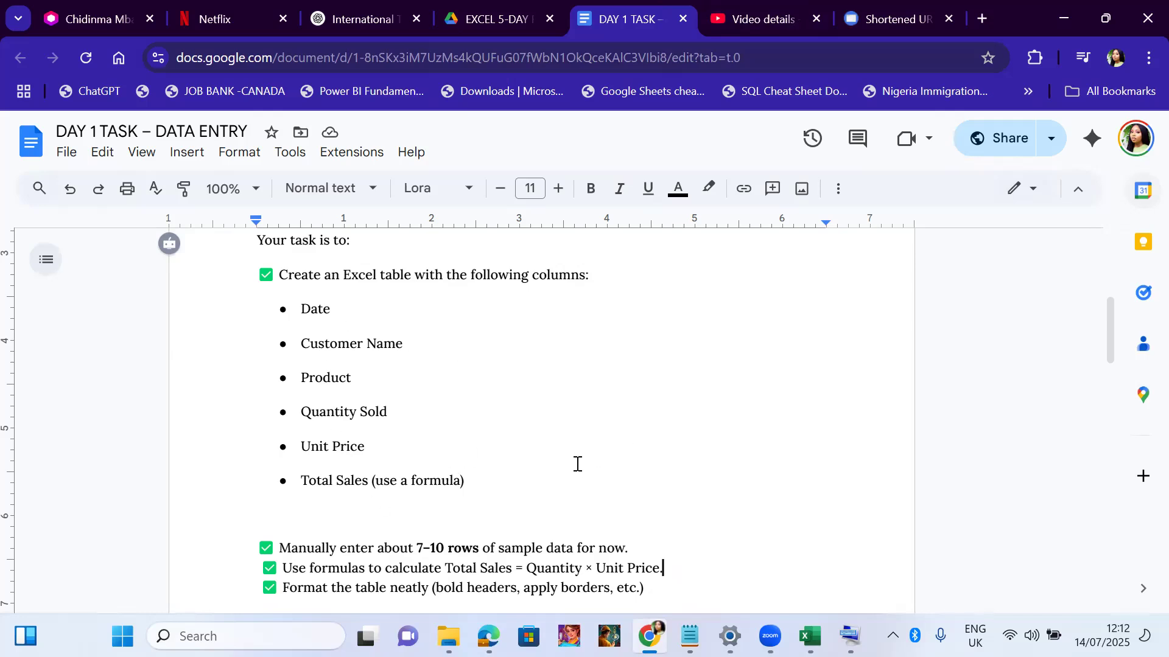
left_click(588, 448)
key("Down")
key("Down")
key("Down")
key("Down")
key("Down")
key("Down")
key("Down")
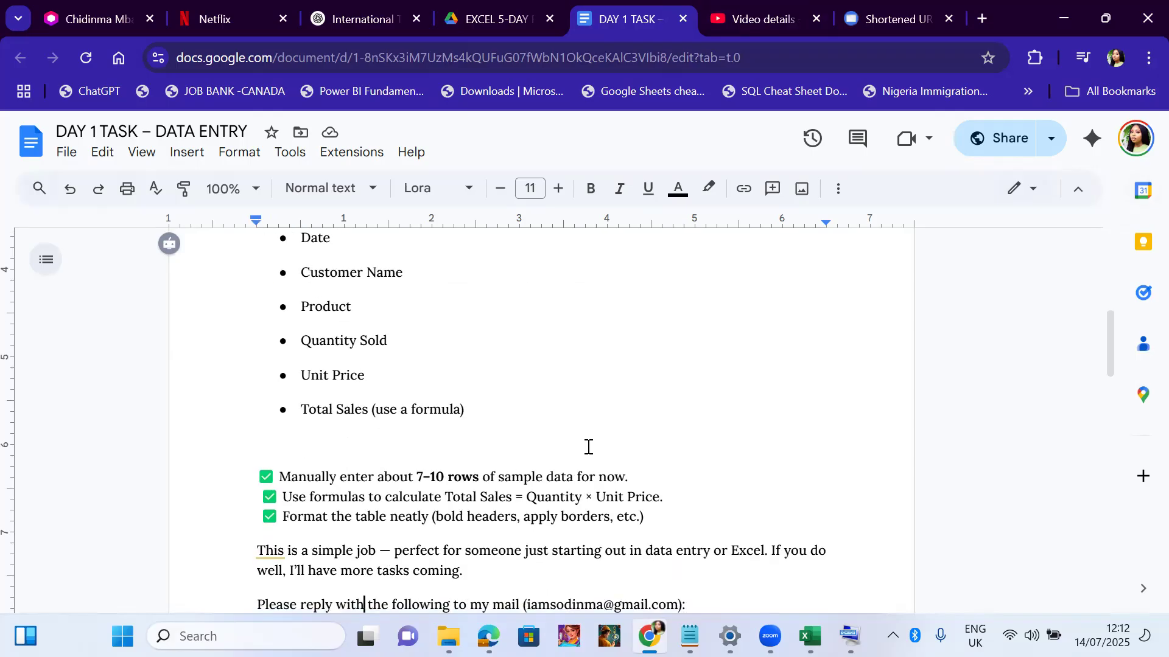
key("Down")
key("Down")
key("Down")
key("Down")
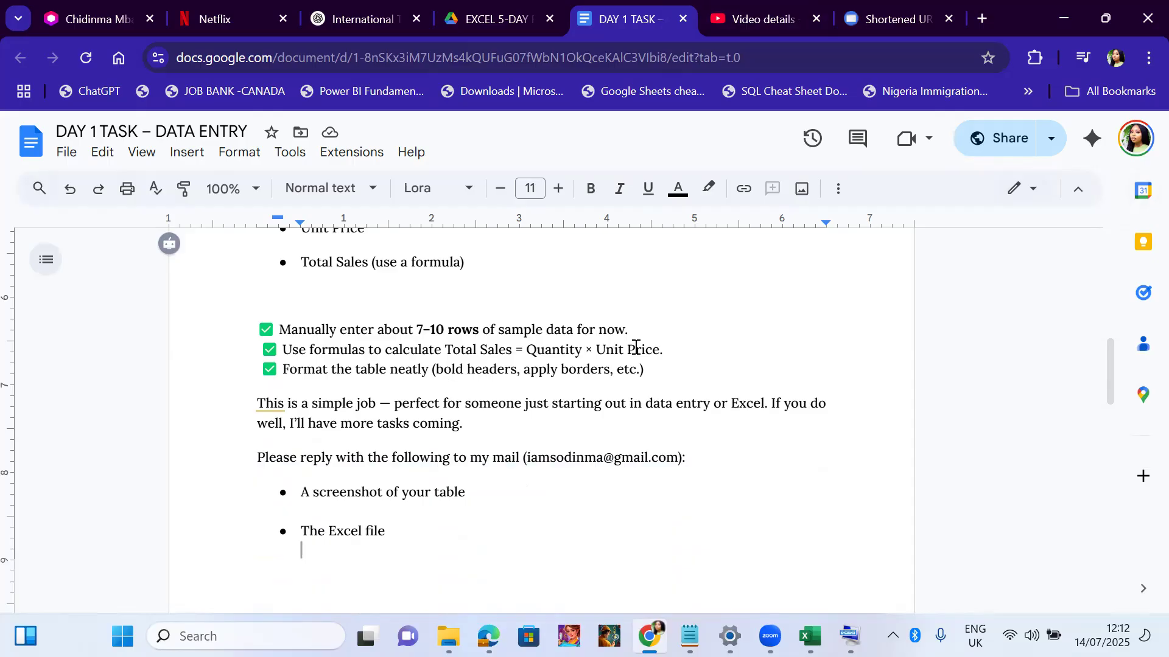
left_click(1060, 18)
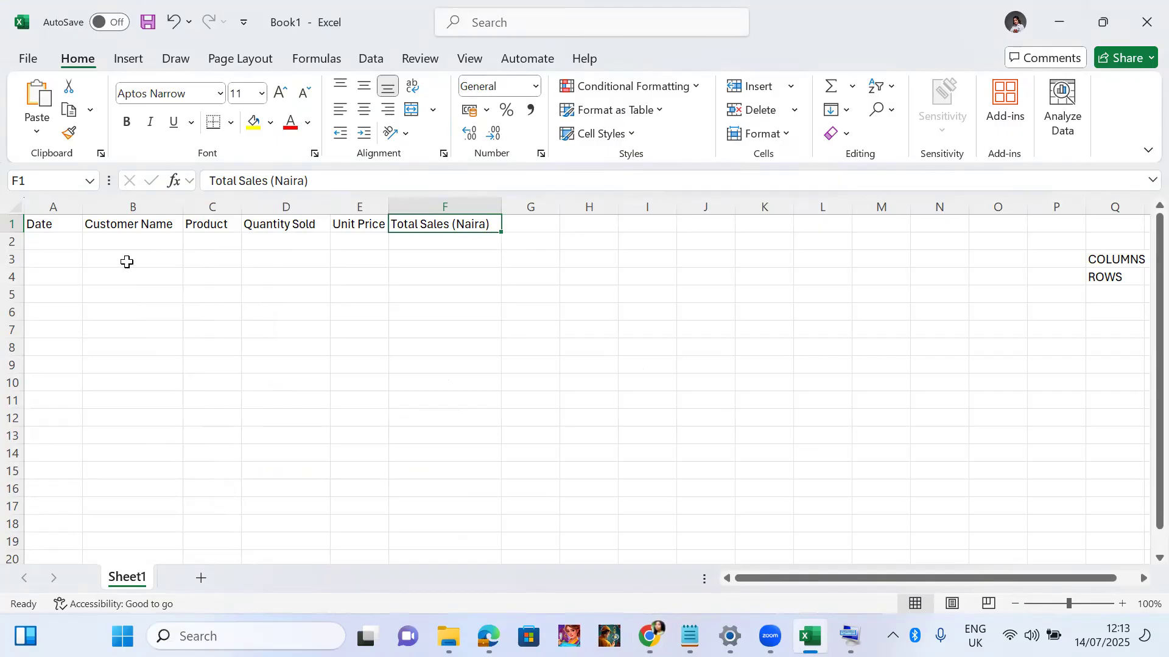
Enter the date 14/07/2025 in cell A2, bring back the On-Screen Keyboard and advance to cell B2.
left_click(58, 244)
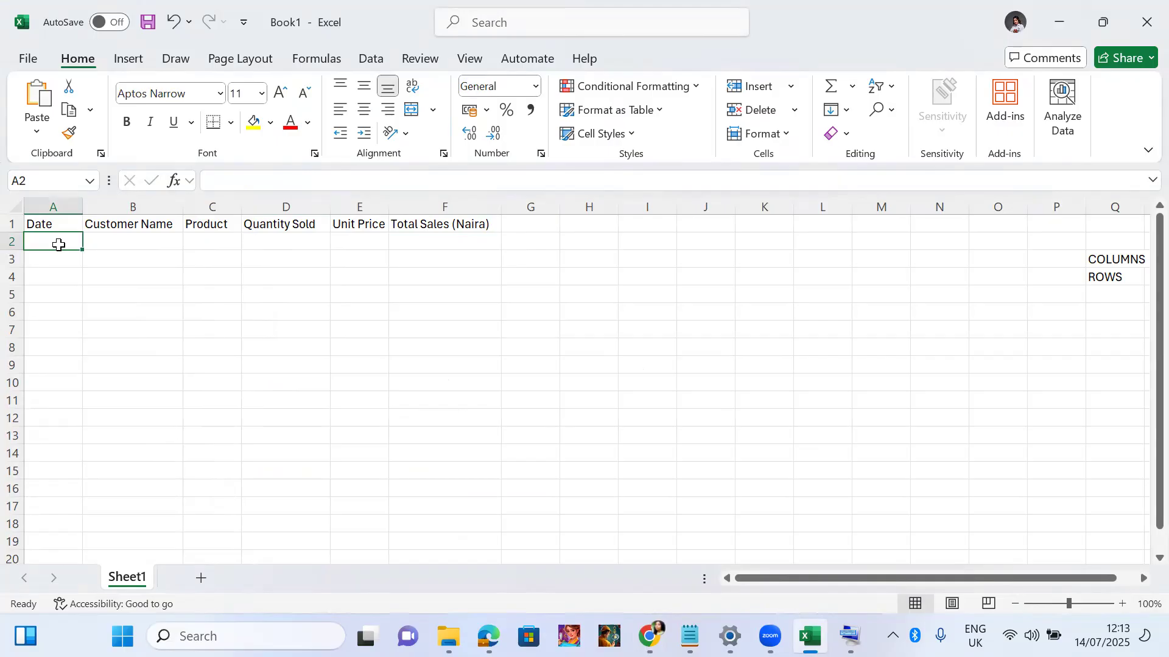
type("14")
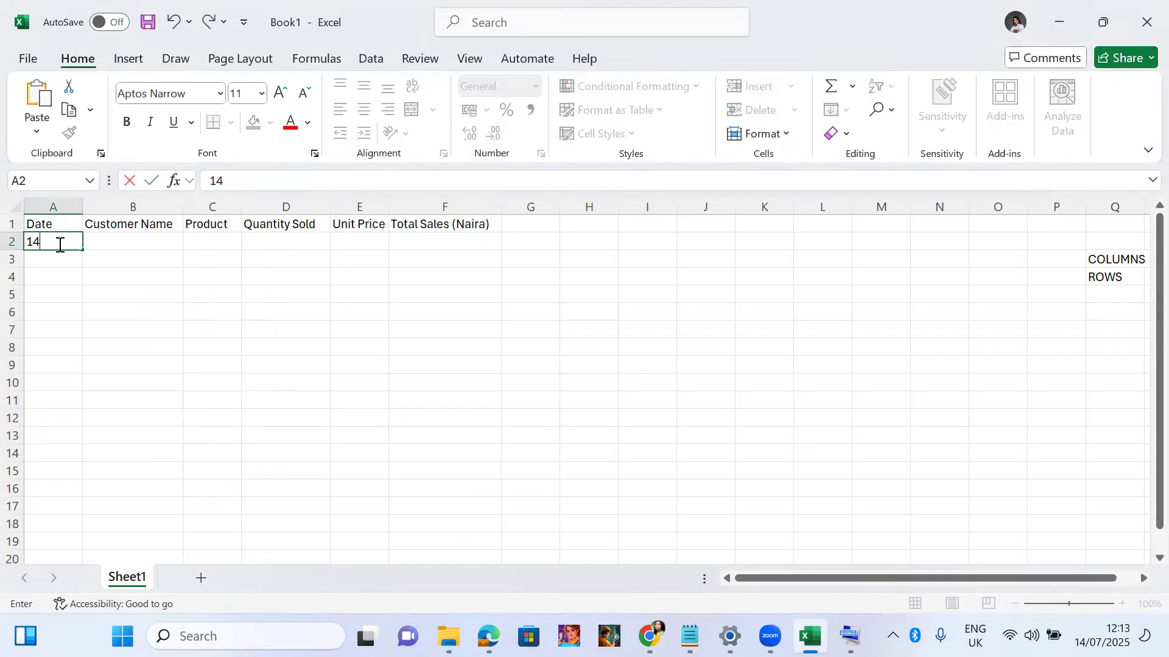
type("/07/2025")
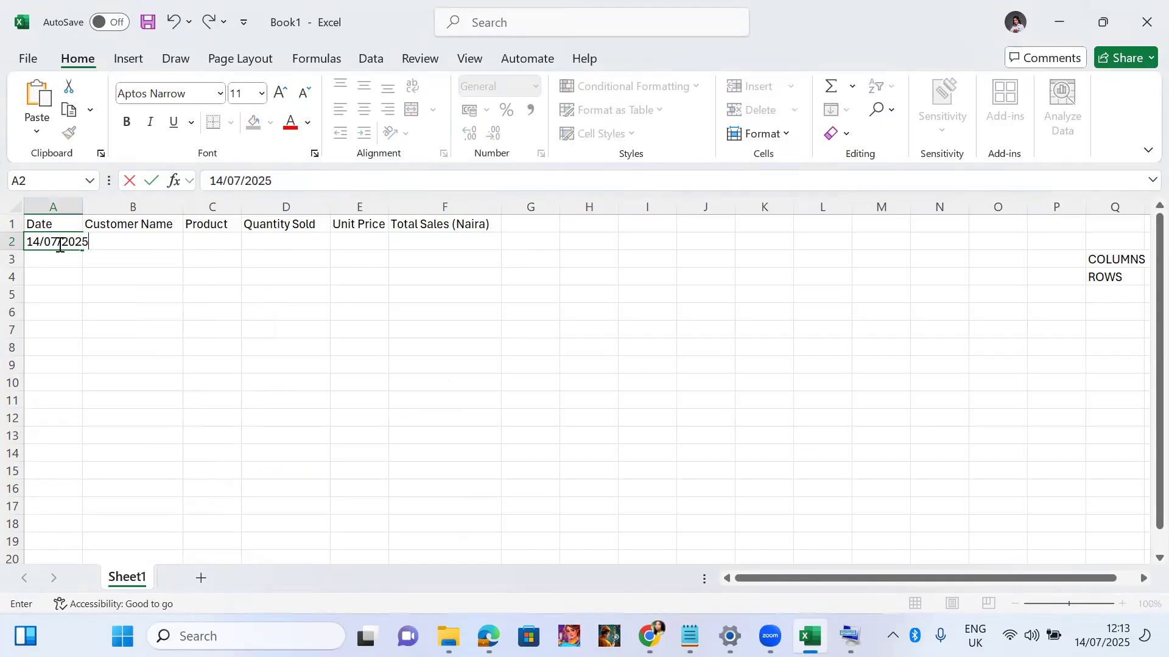
mouse_move(850, 636)
left_click(850, 560)
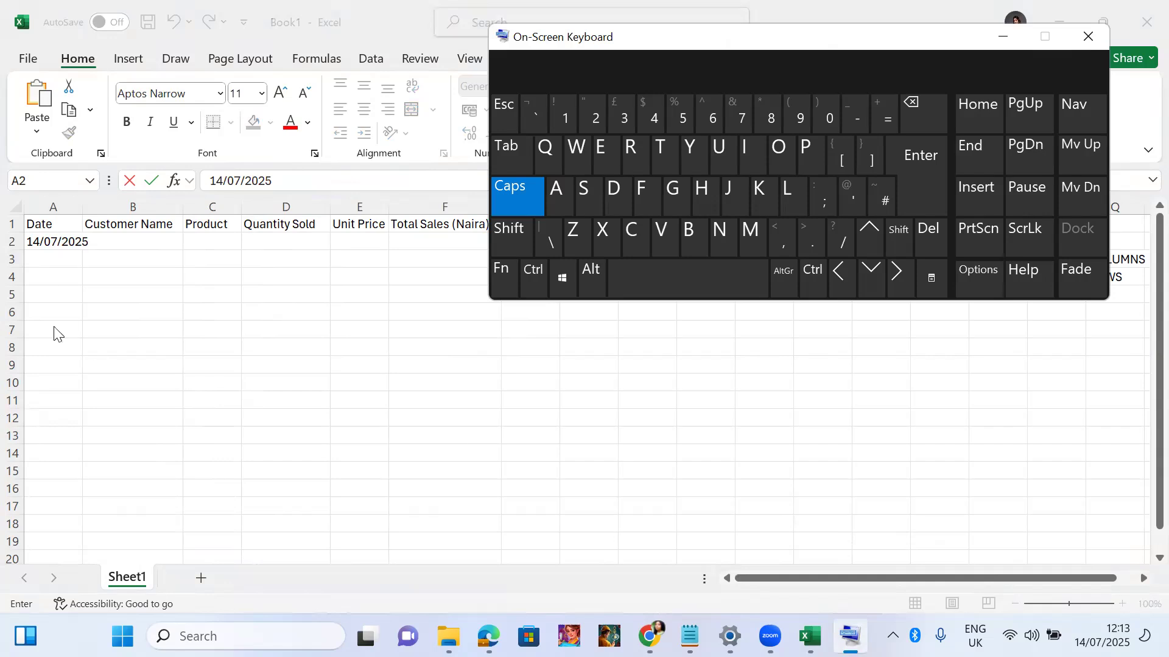
left_click(53, 238)
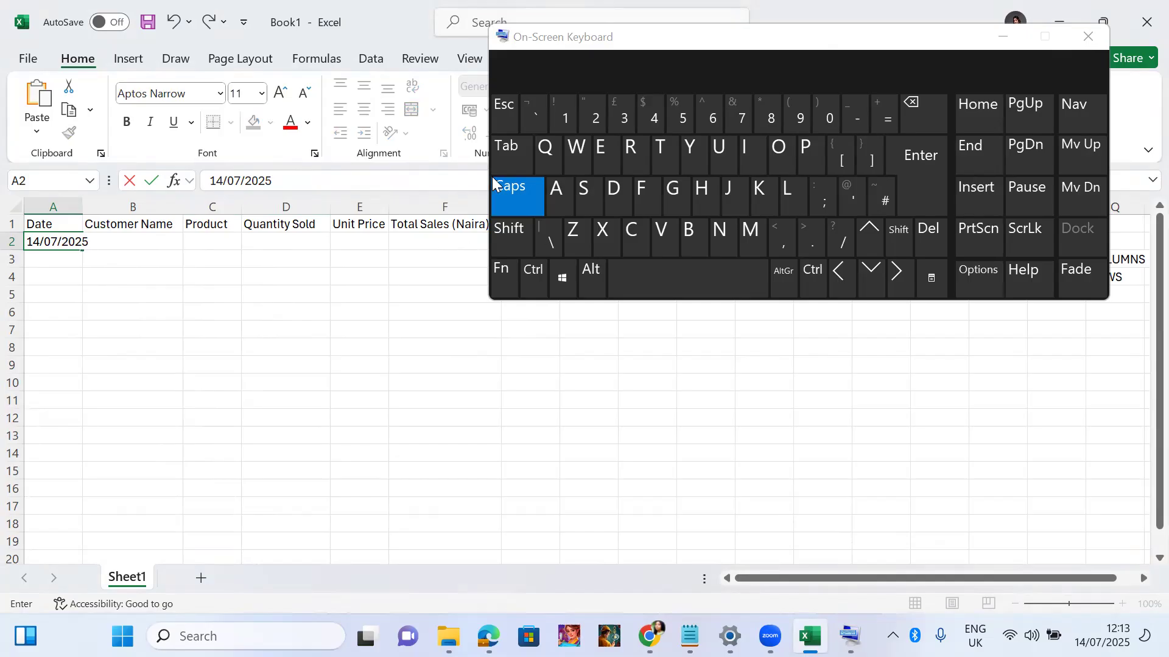
left_click(497, 152)
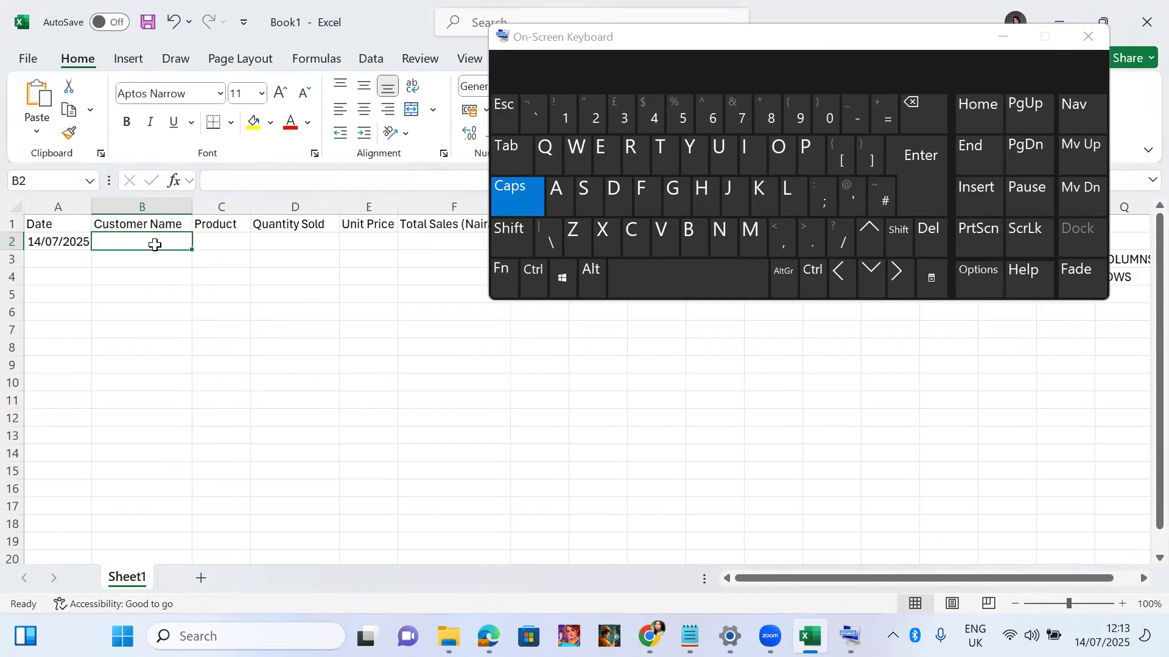
Return to the Date column and enter 14/07/2025 in cell A3 and 15/07/2025 in cell A4.
left_click(54, 244)
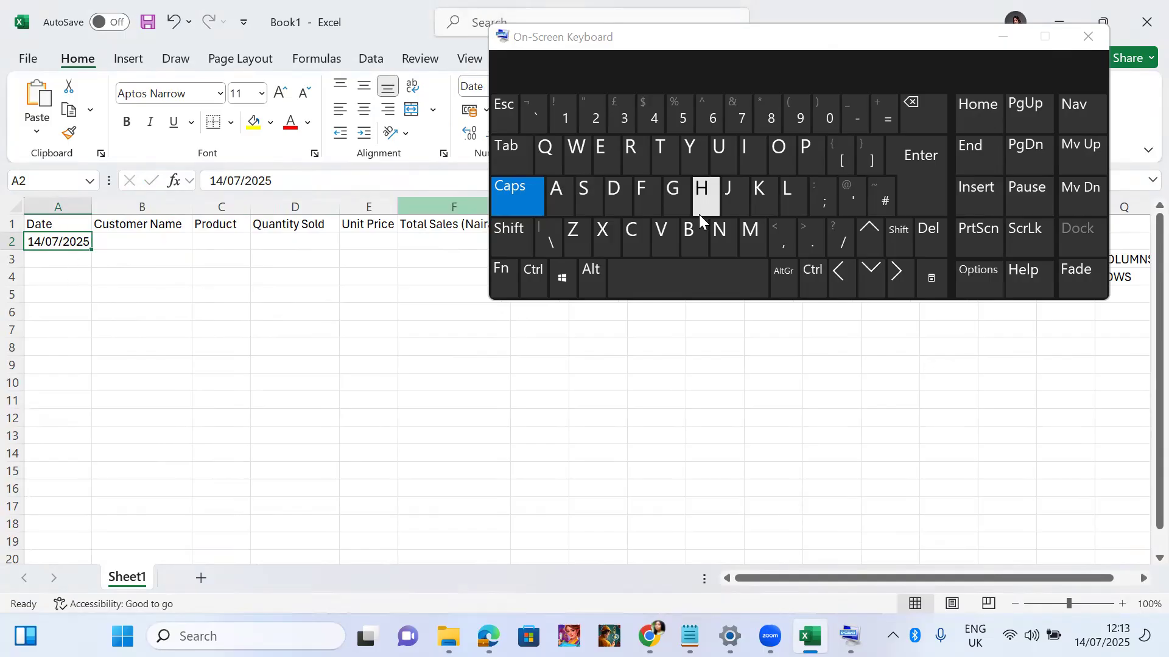
left_click(919, 201)
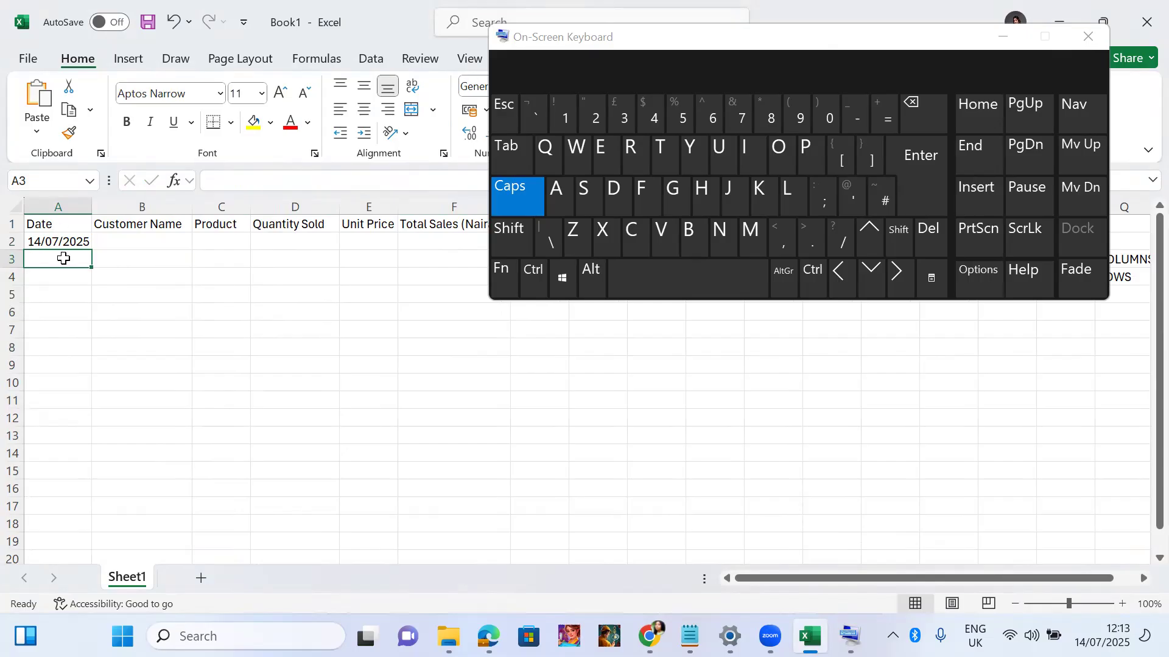
type("14/07")
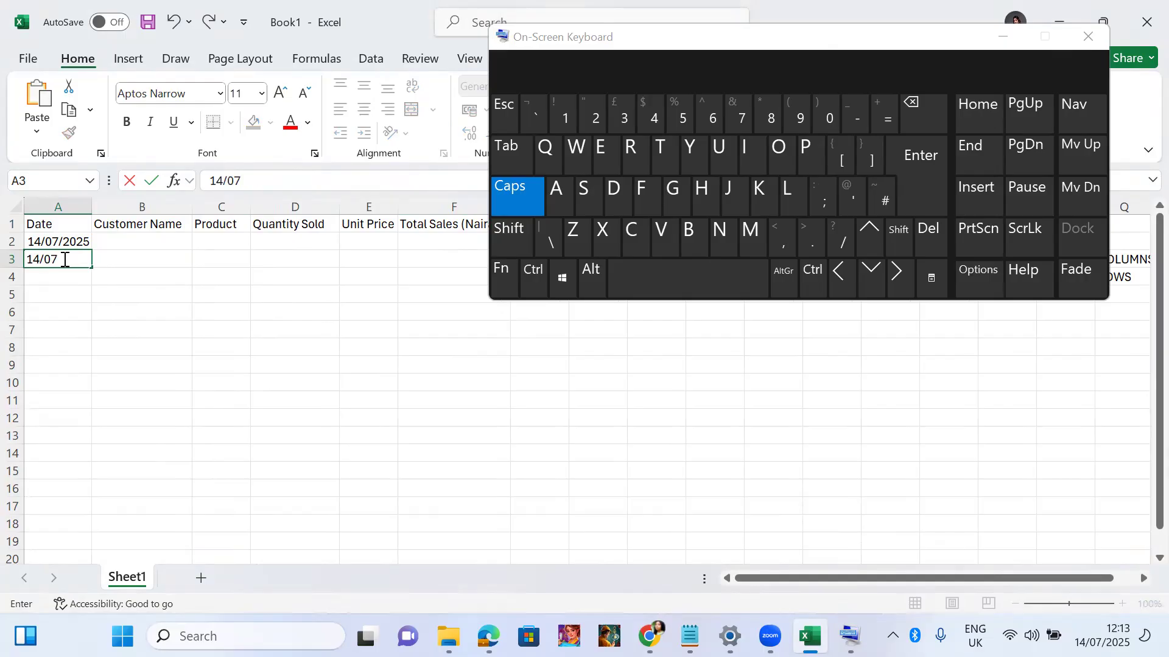
type("/2025")
left_click(918, 193)
type("15/07/2025")
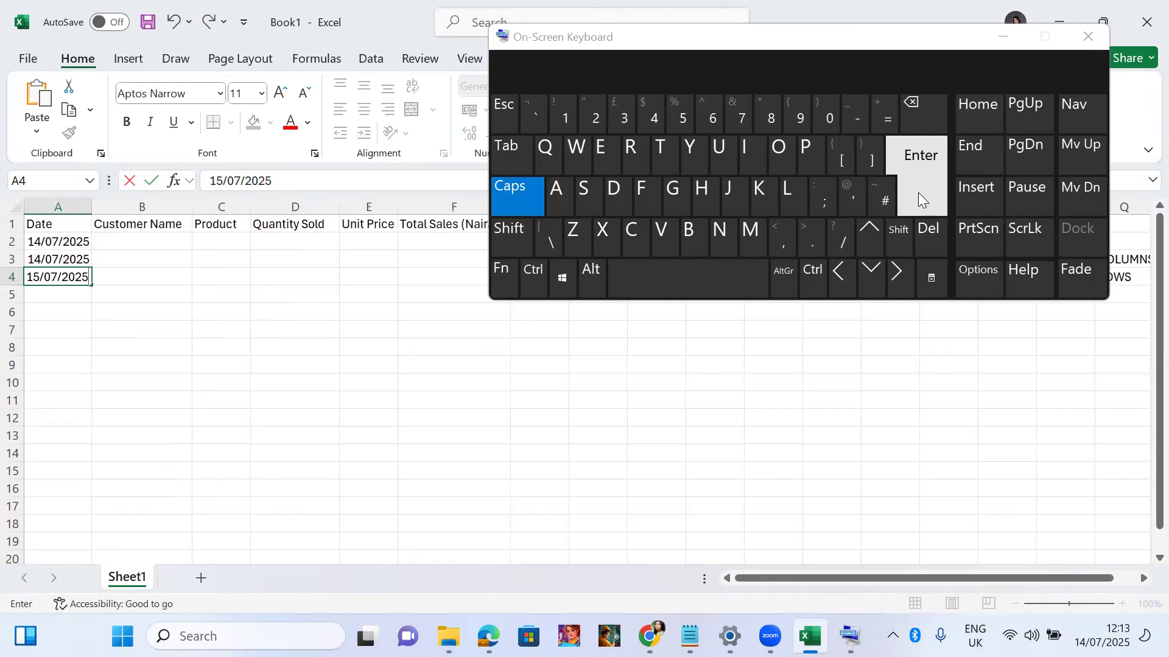
Continue the Date column by entering 15/07/2025 in cell A5 and 16/07/2025 in cell A6.
left_click(929, 185)
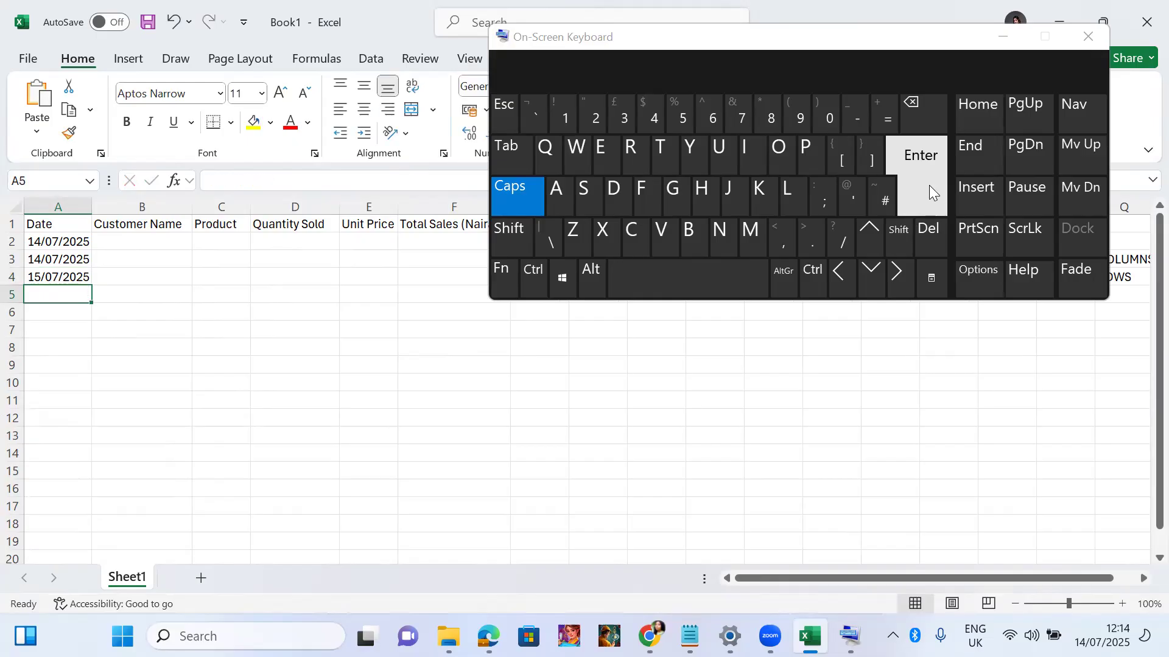
type("15/07/2025")
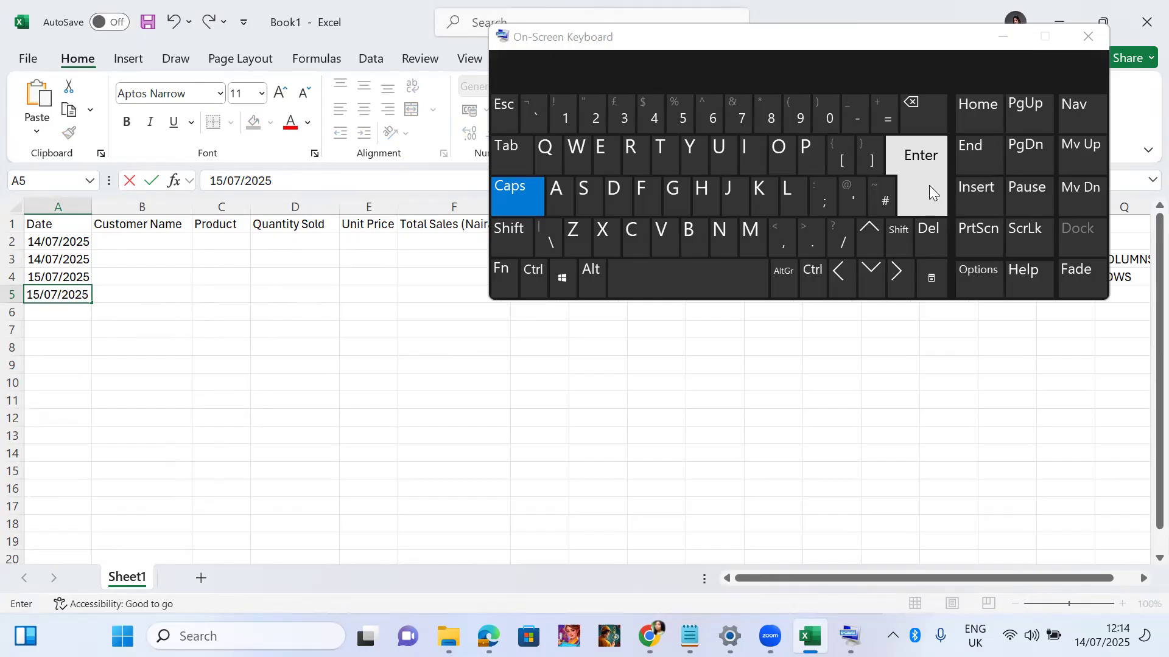
left_click(922, 179)
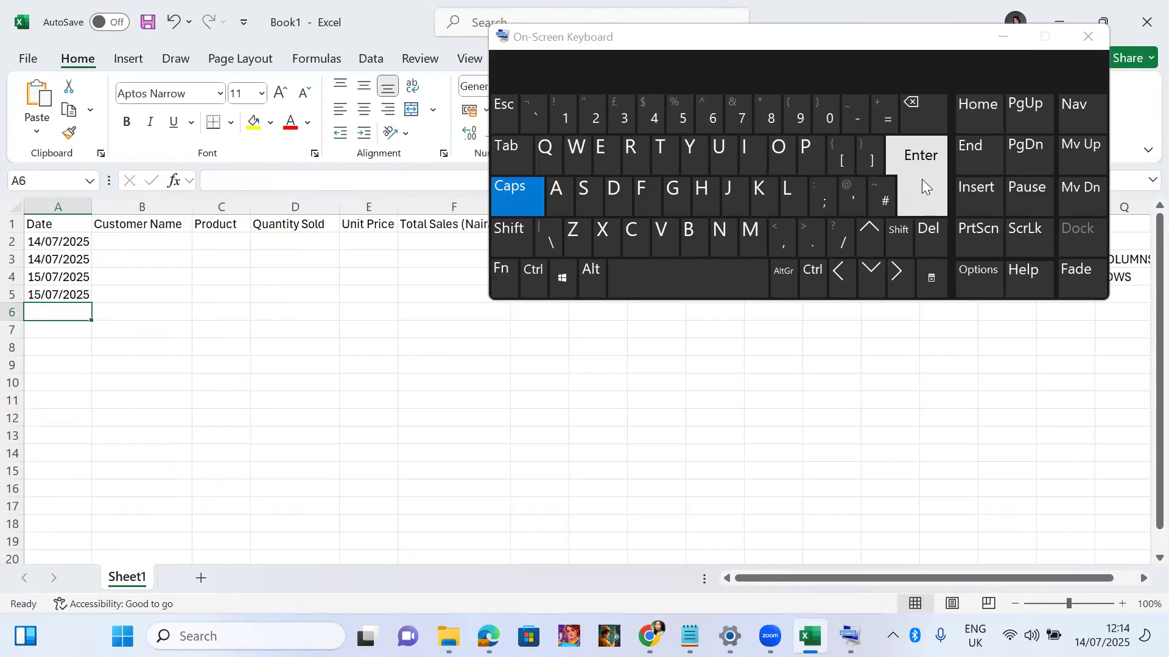
type("16/")
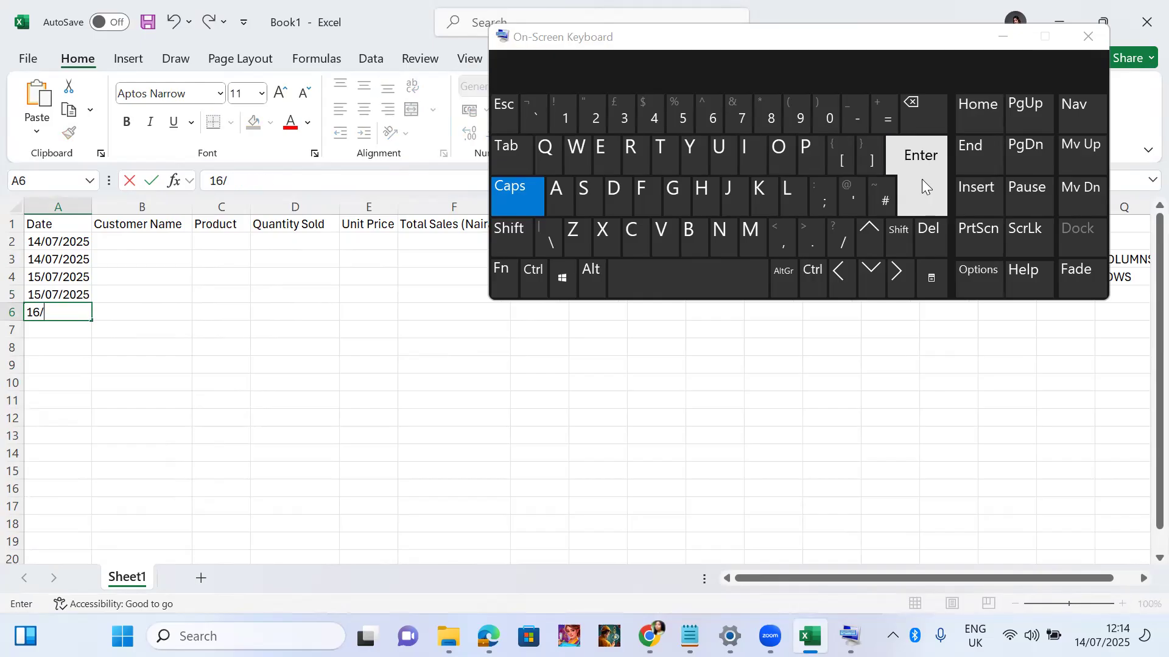
type("07/2025")
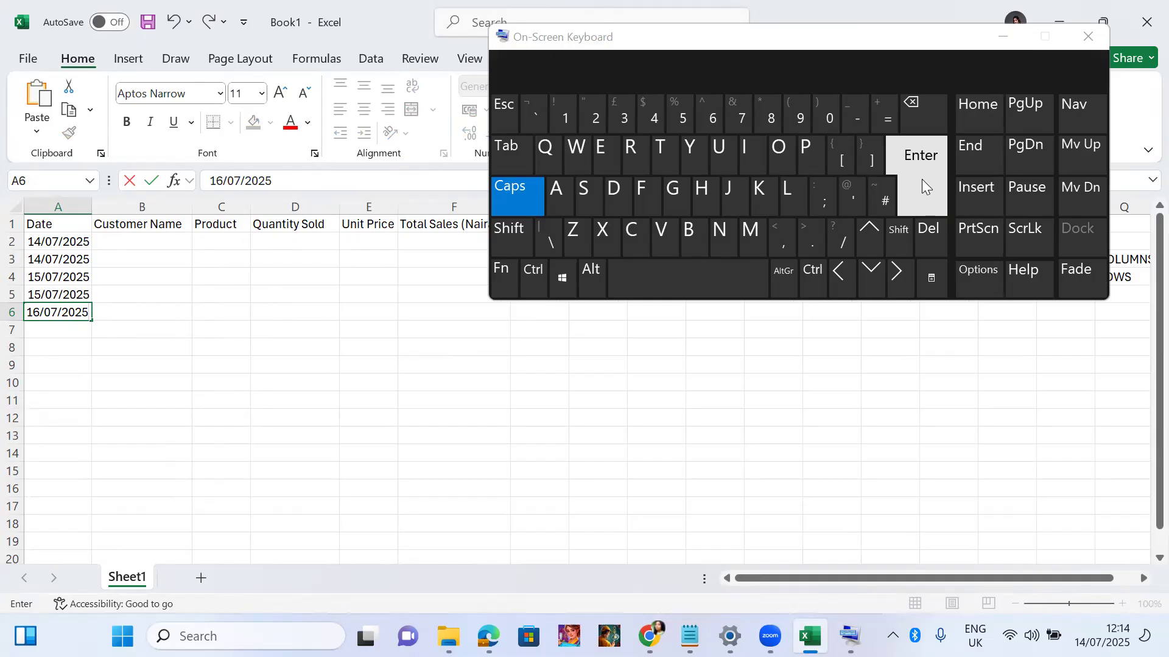
left_click(922, 174)
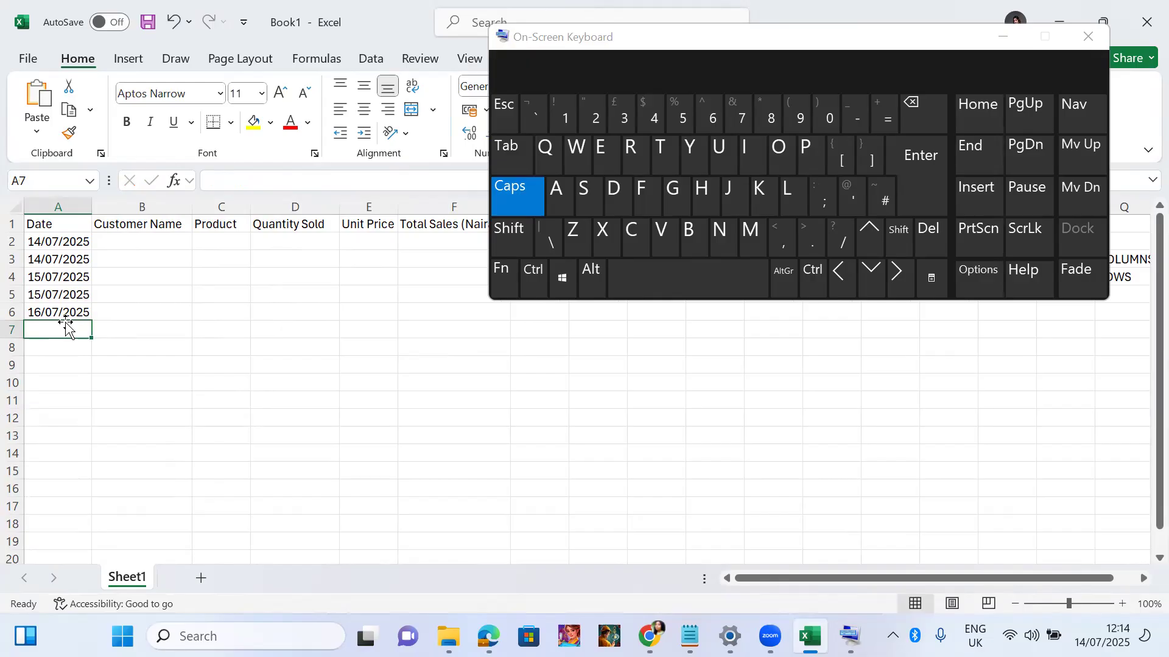
Complete the Date column by entering 16/07/2025 in cell A7 and 17/07/2025 in cell A8.
type("16/0/2")
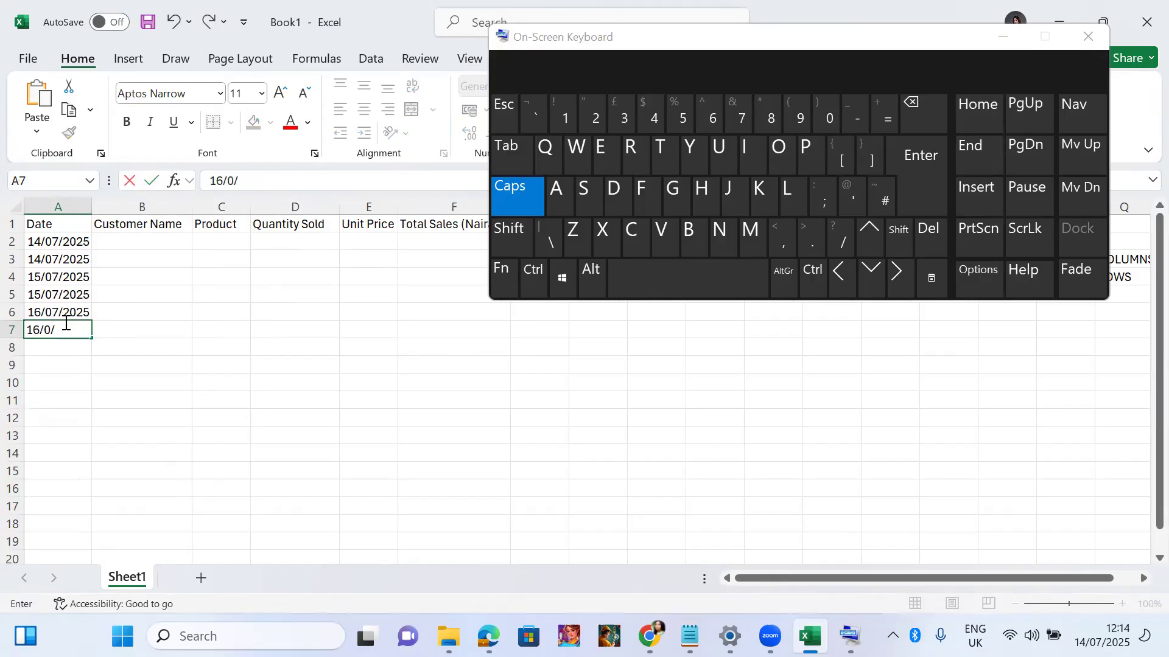
key("BackSpace")
key("BackSpace")
type("7/2025")
left_click(916, 174)
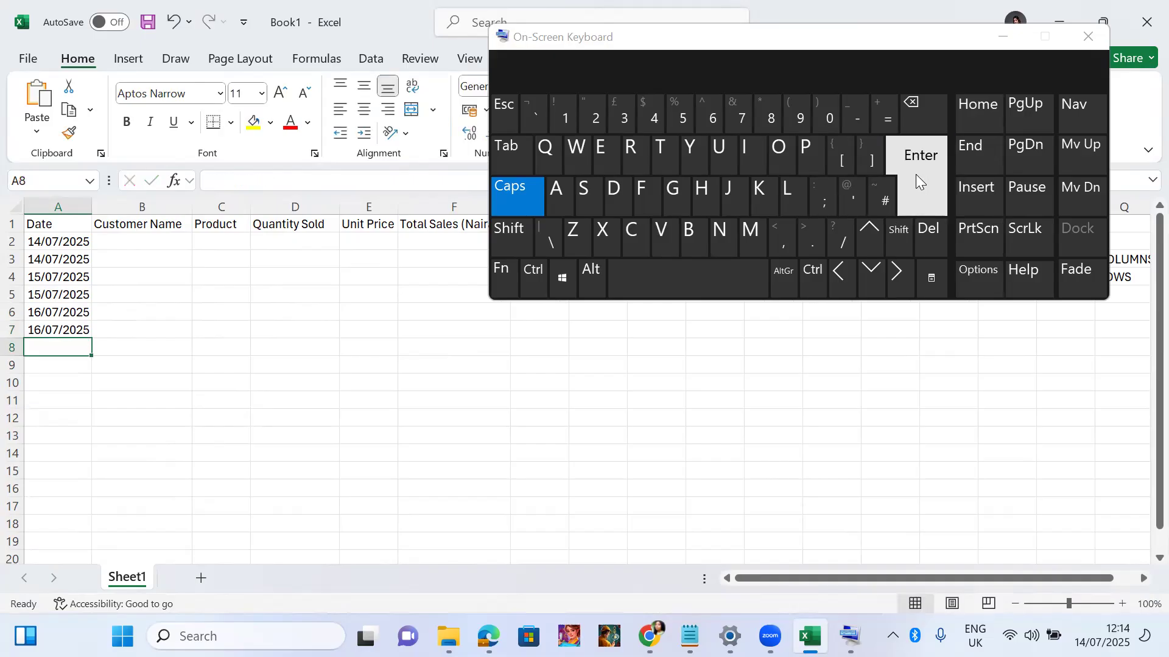
type("17/07")
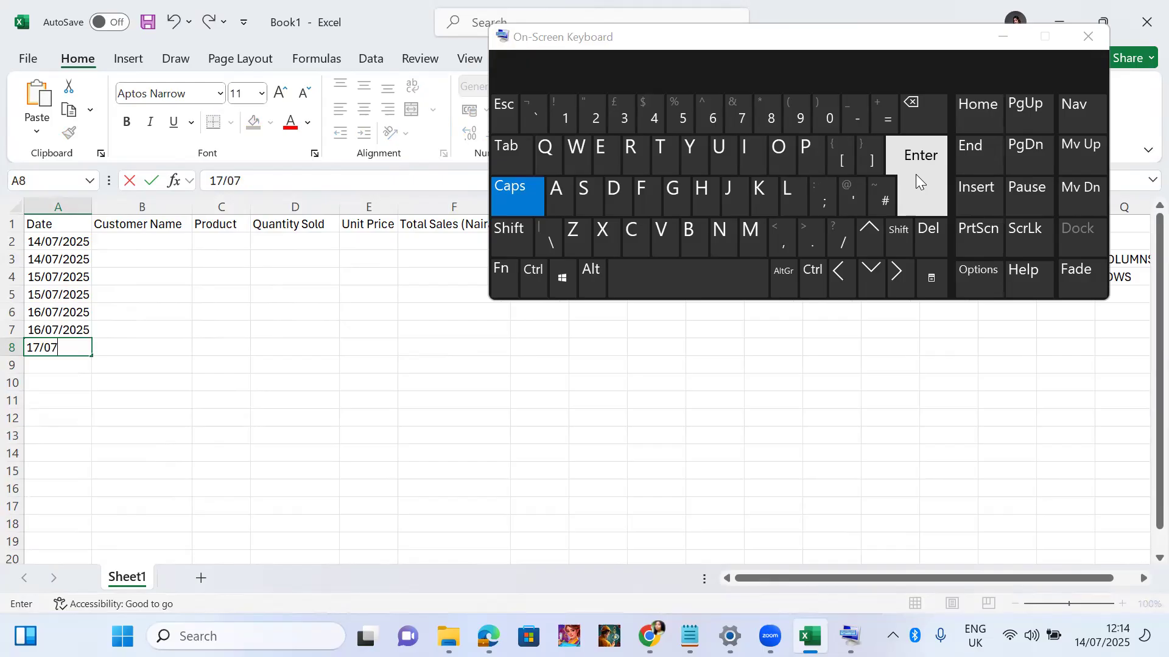
type("/2025")
left_click(916, 175)
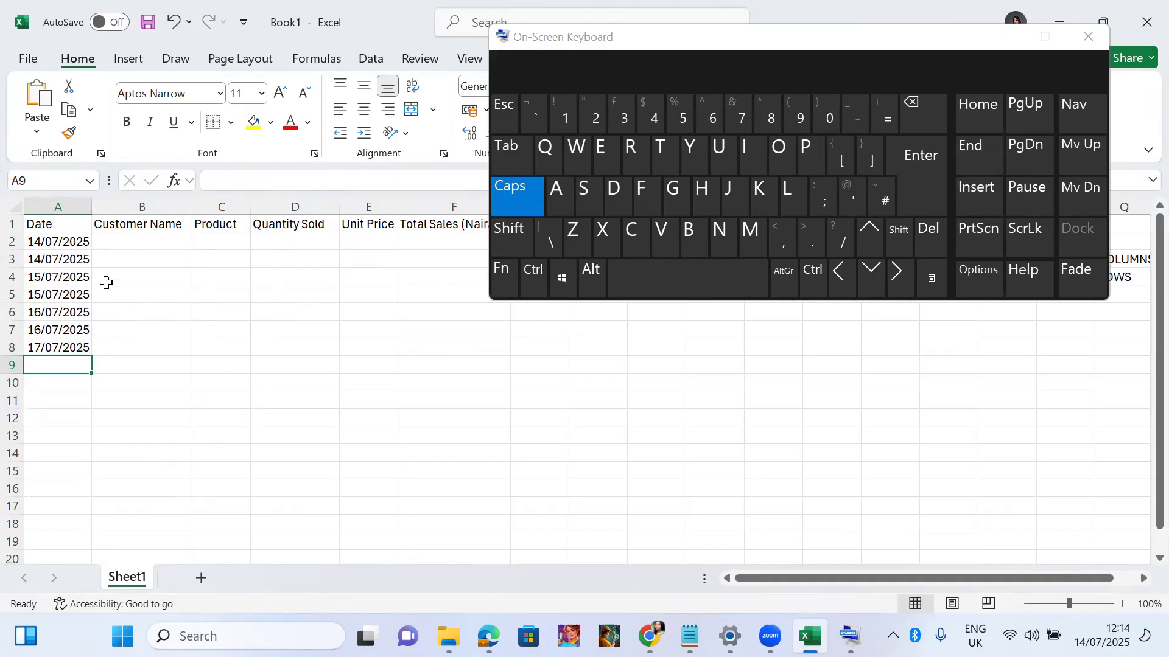
Enter the first customer's full name in cell B2 of the Customer Name column.
left_click(127, 244)
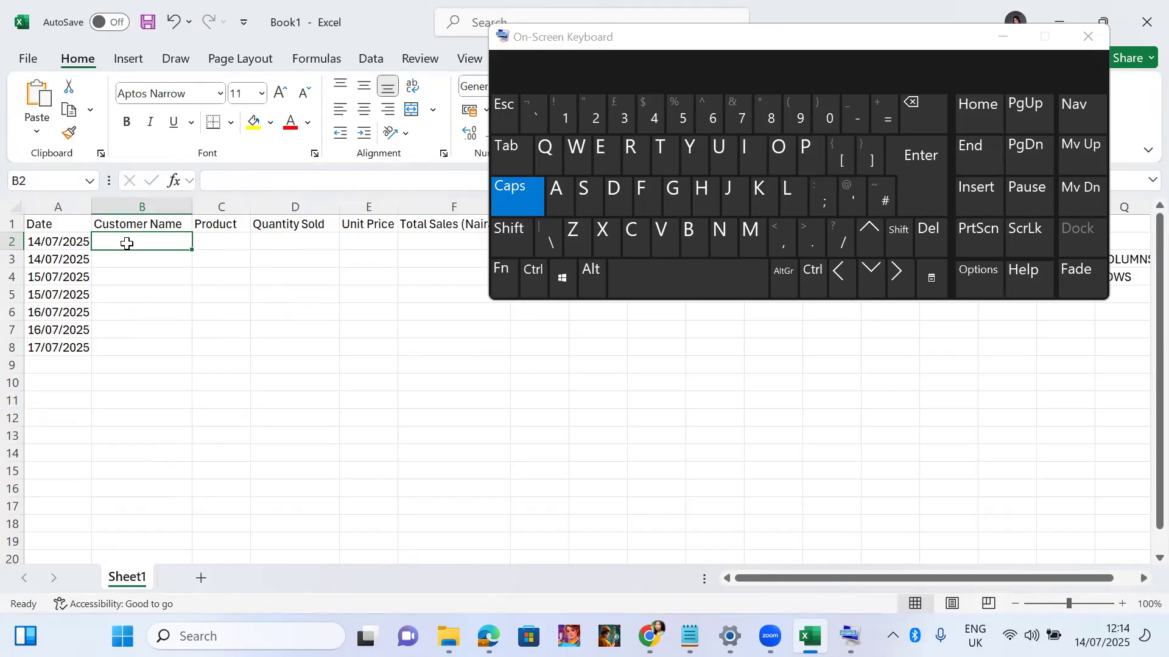
type("Aminu B")
key("Caps_Lock")
type("ello")
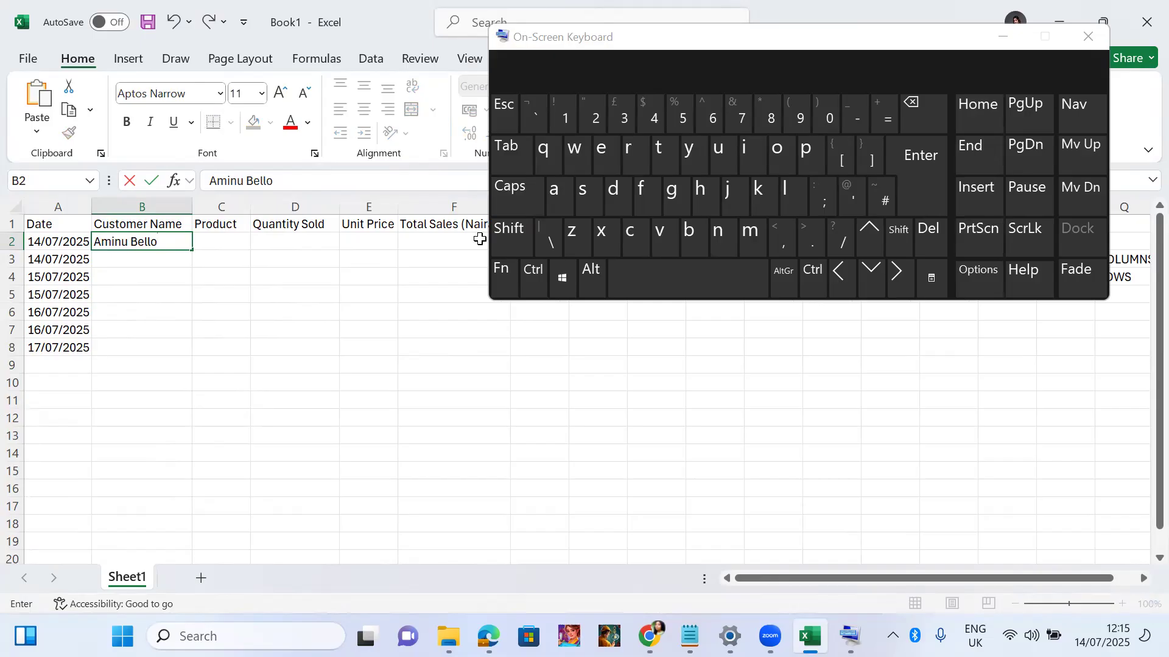
left_click(906, 177)
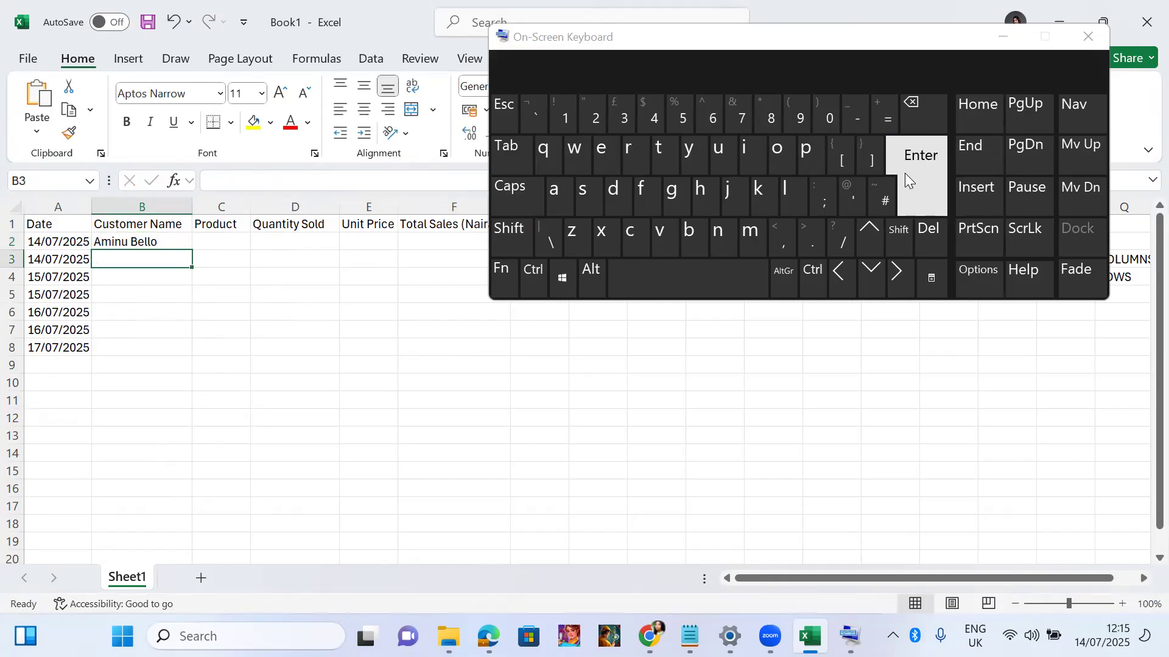
Enter the second customer's full name in cell B3, capitalizing the first letter of each name.
key("Caps_Lock")
type("C")
key("Caps_Lock")
type("hioma")
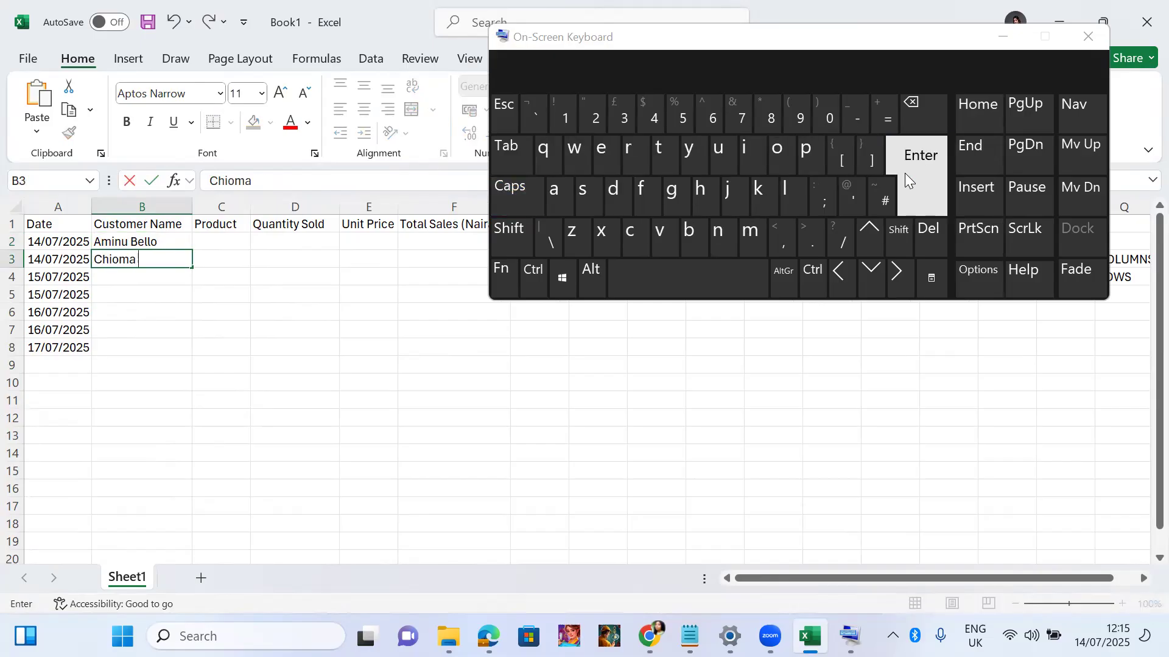
key("Caps_Lock")
type("E")
key("Caps_Lock")
type("lu")
left_click(917, 185)
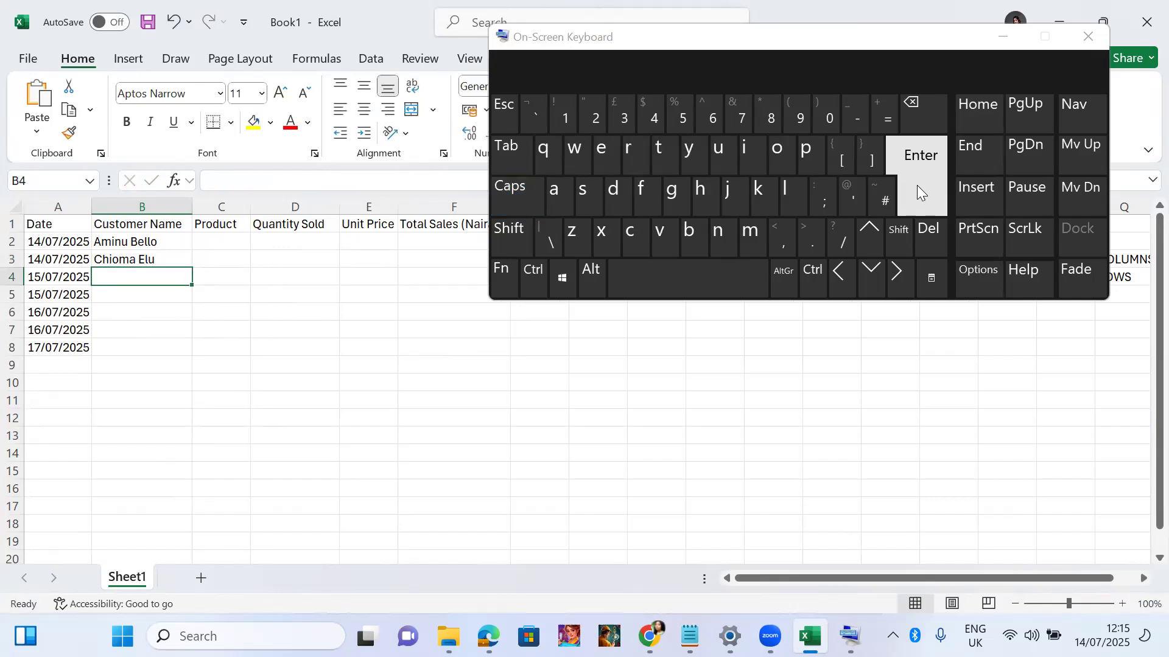
Enter the third customer's full name in cell B4, without a stray space inside the first name.
key("Caps_Lock")
type("E")
key("Caps_Lock")
type("me")
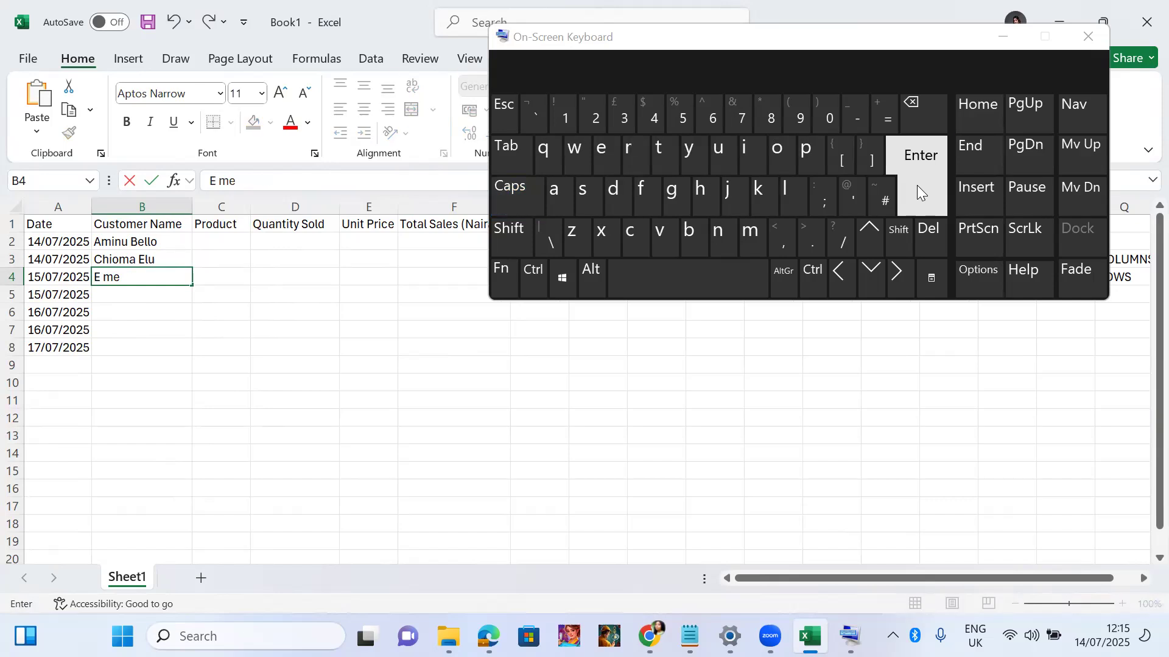
key("BackSpace")
key("BackSpace")
key("BackSpace")
type("meka")
key("Caps_Lock")
type("N")
key("Caps_Lock")
type("wosu")
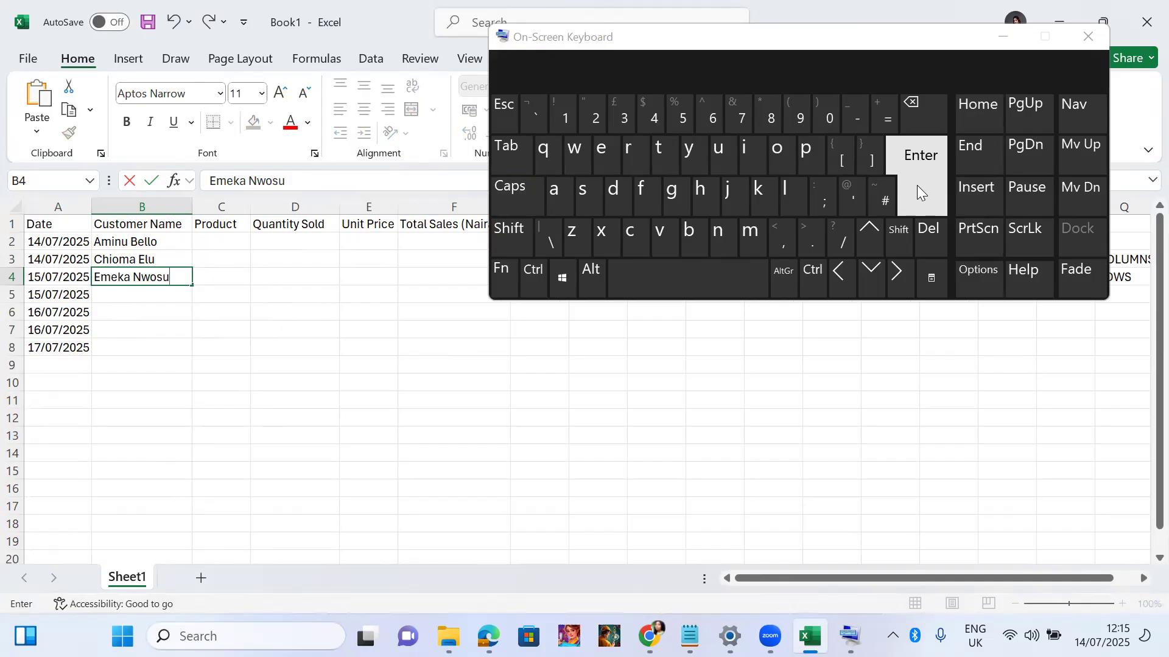
left_click(930, 181)
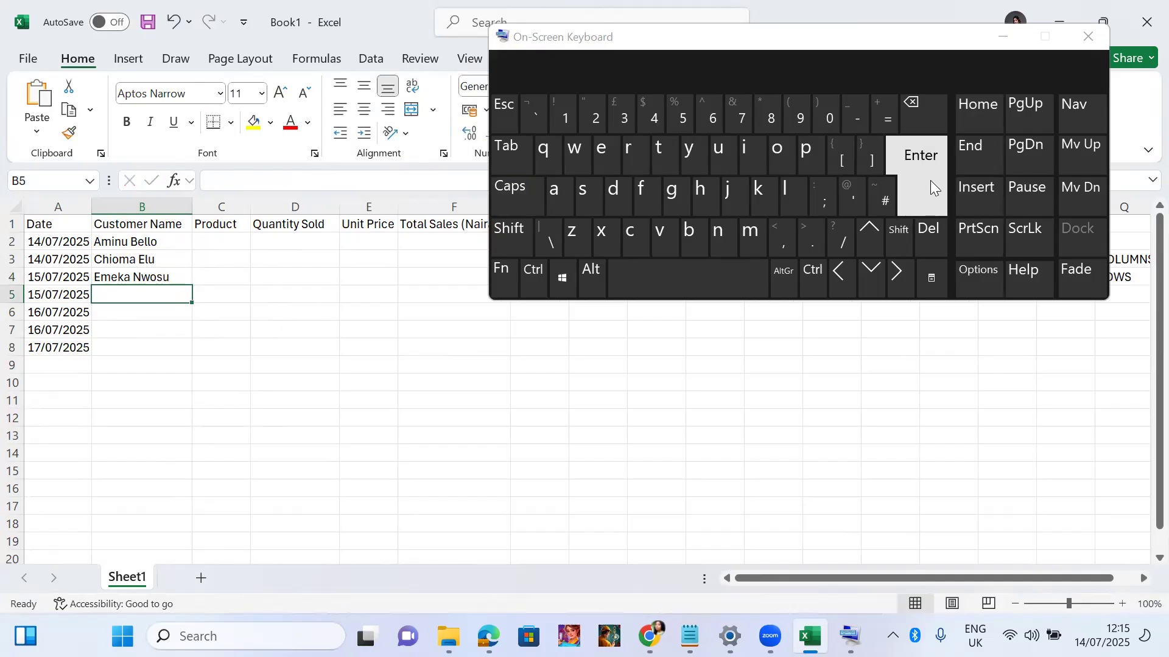
Enter the fourth customer's full name in cell B5 of the Customer Name column.
key("Caps_Lock")
type("N")
key("Caps_Lock")
type("gozi")
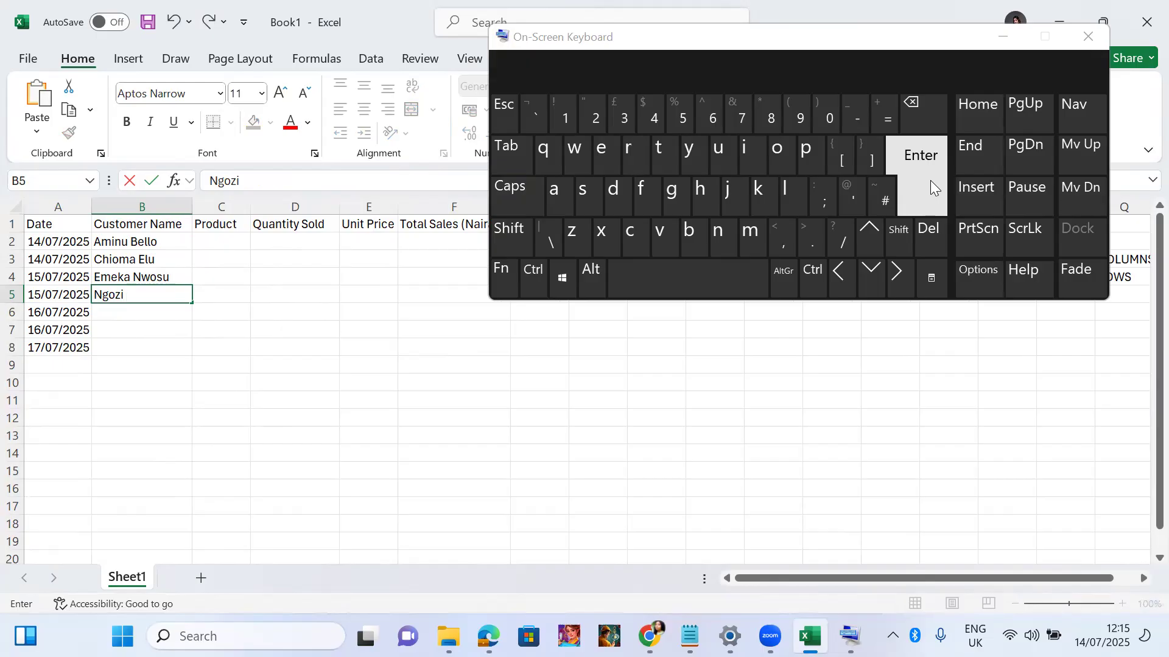
key("Caps_Lock")
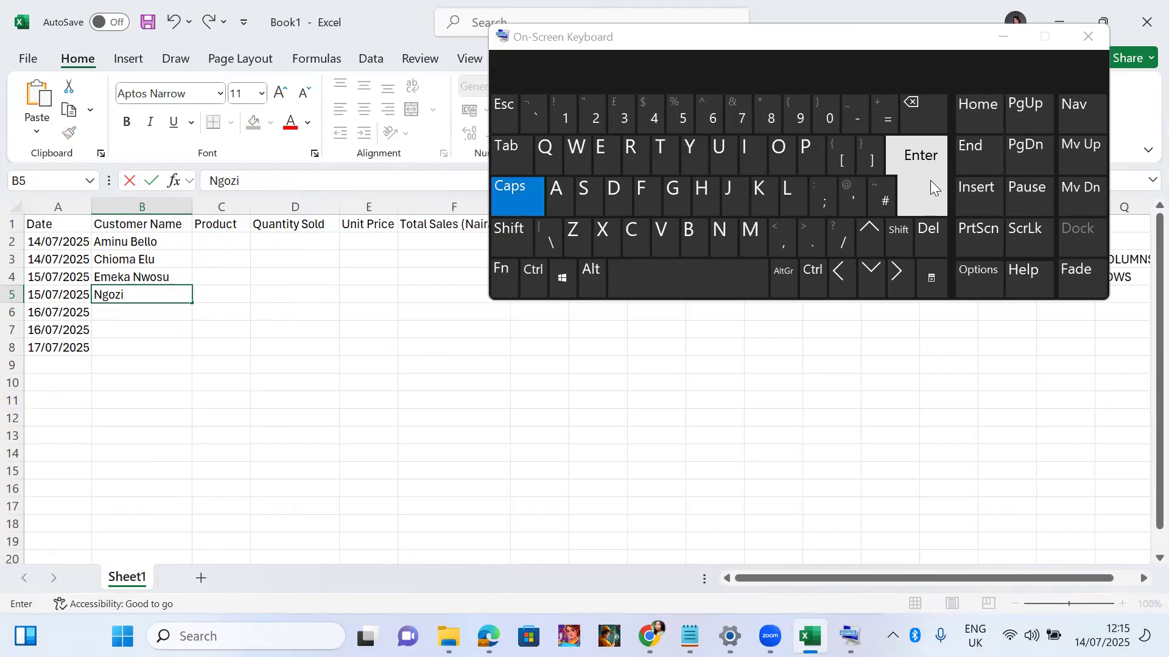
type("O")
key("Caps_Lock")
type("ffor")
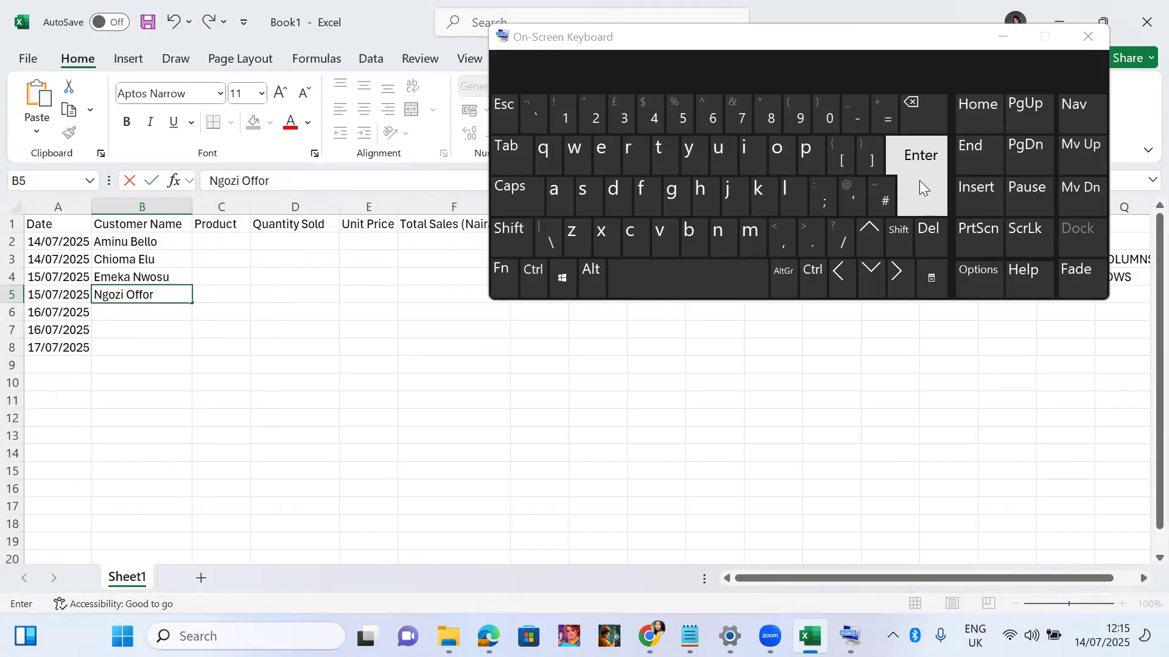
left_click(923, 187)
Enter the fifth customer's full name in cell B6, next to the first 16/07/2025 date.
key("Caps_Lock")
type("T")
key("Caps_Lock")
type("unde")
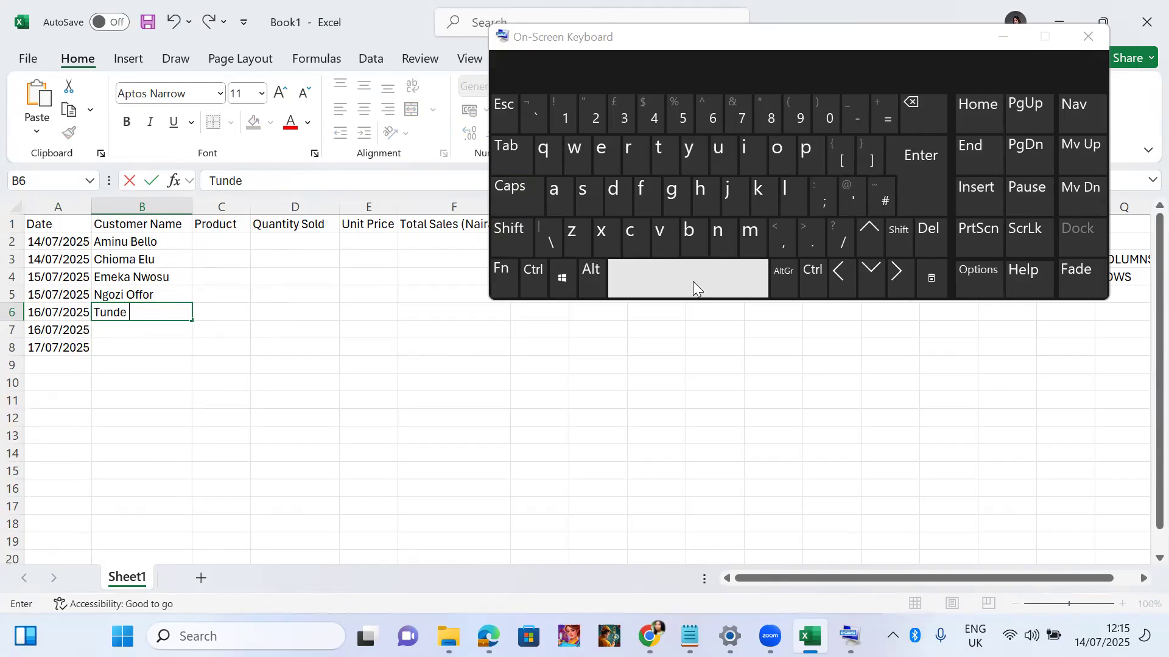
key("Caps_Lock")
type("A")
key("Caps_Lock")
type("debayo")
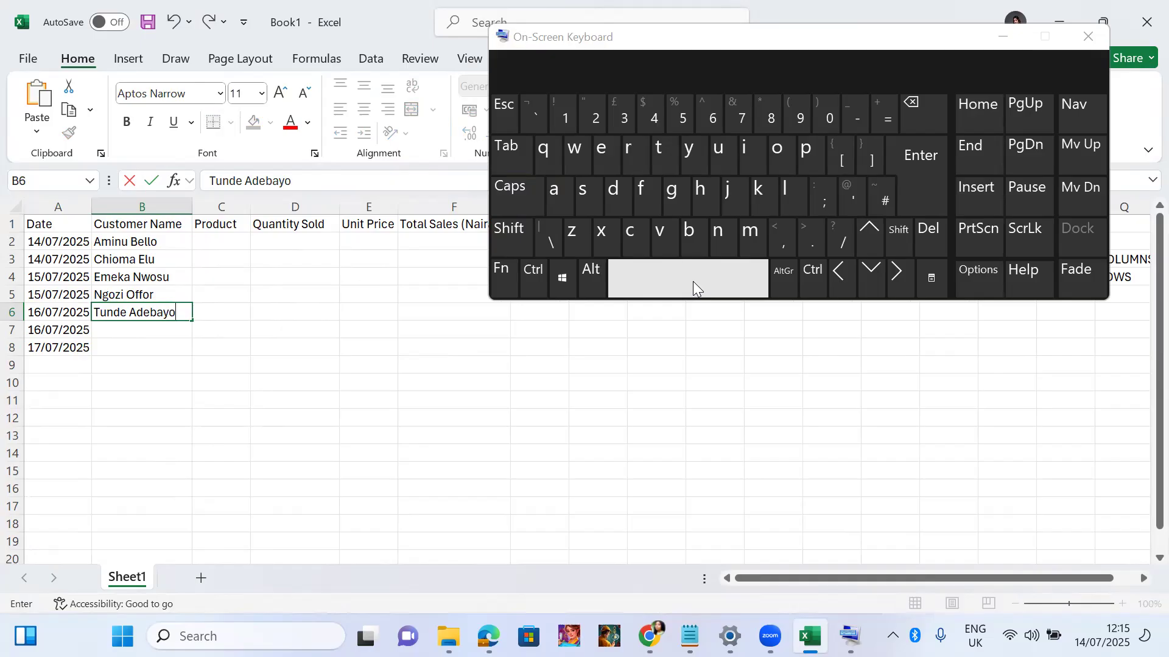
left_click(930, 178)
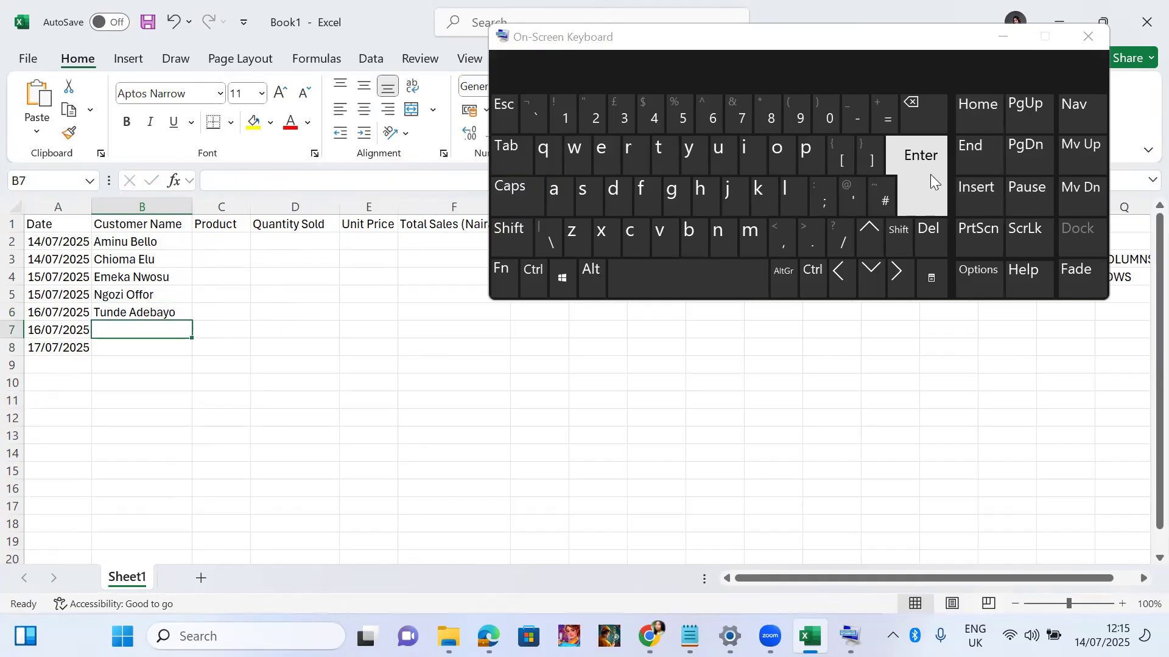
Enter the sixth customer's full name in cell B7, next to the second 16/07/2025 date.
type("Grace")
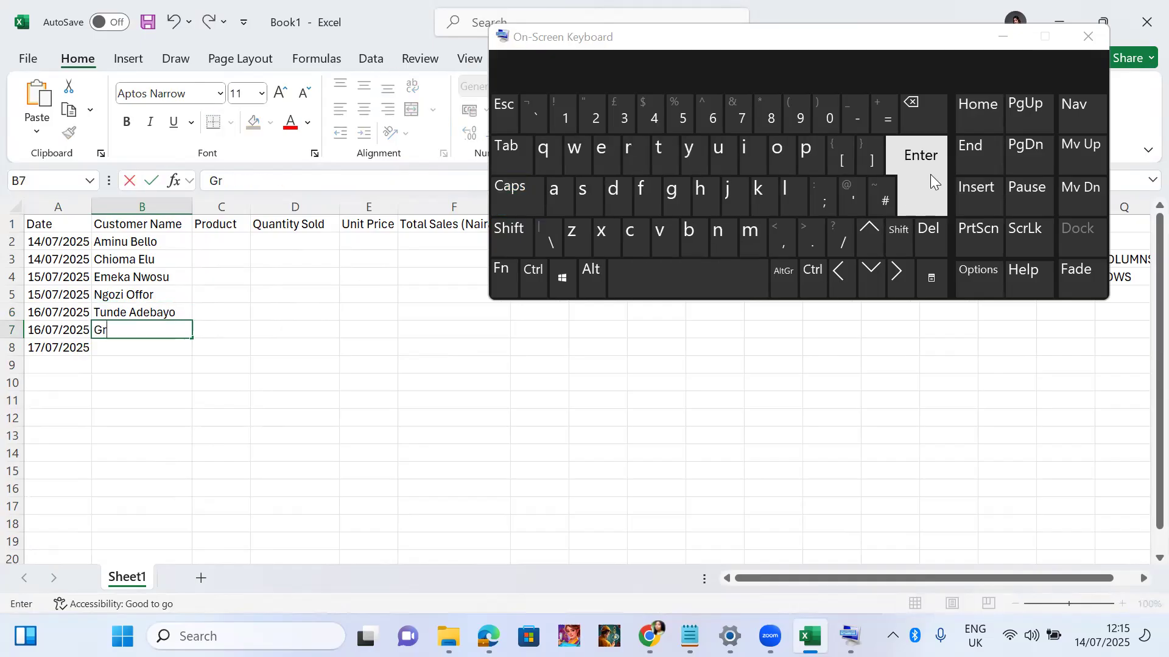
key("Caps_Lock")
type("M")
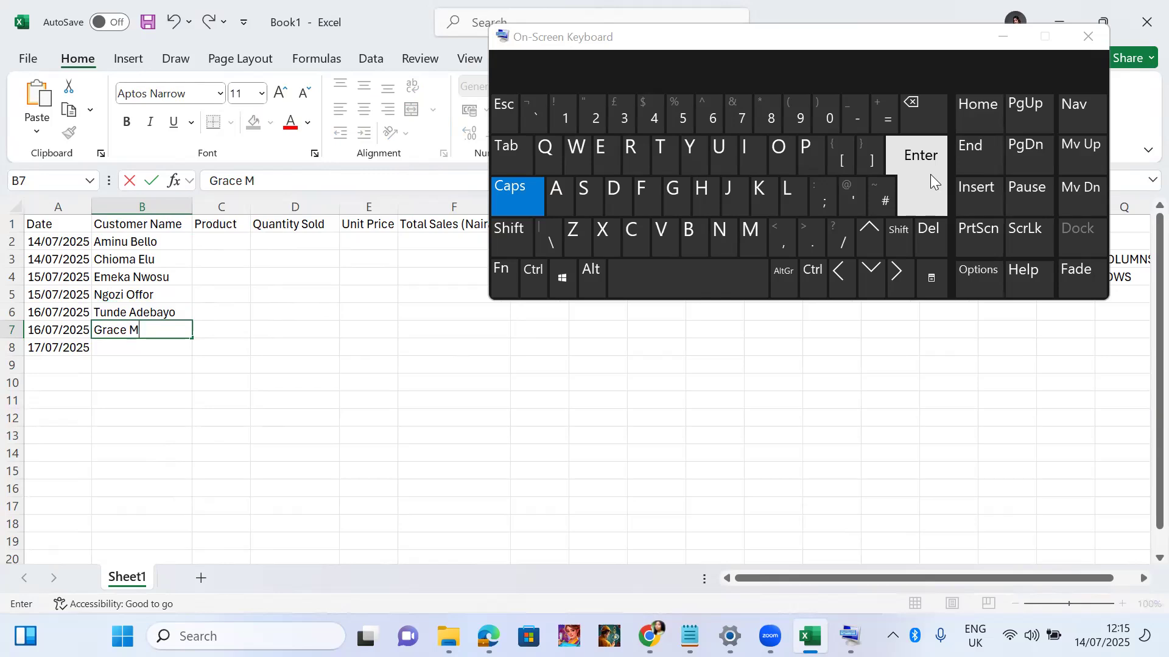
key("Caps_Lock")
type("oses")
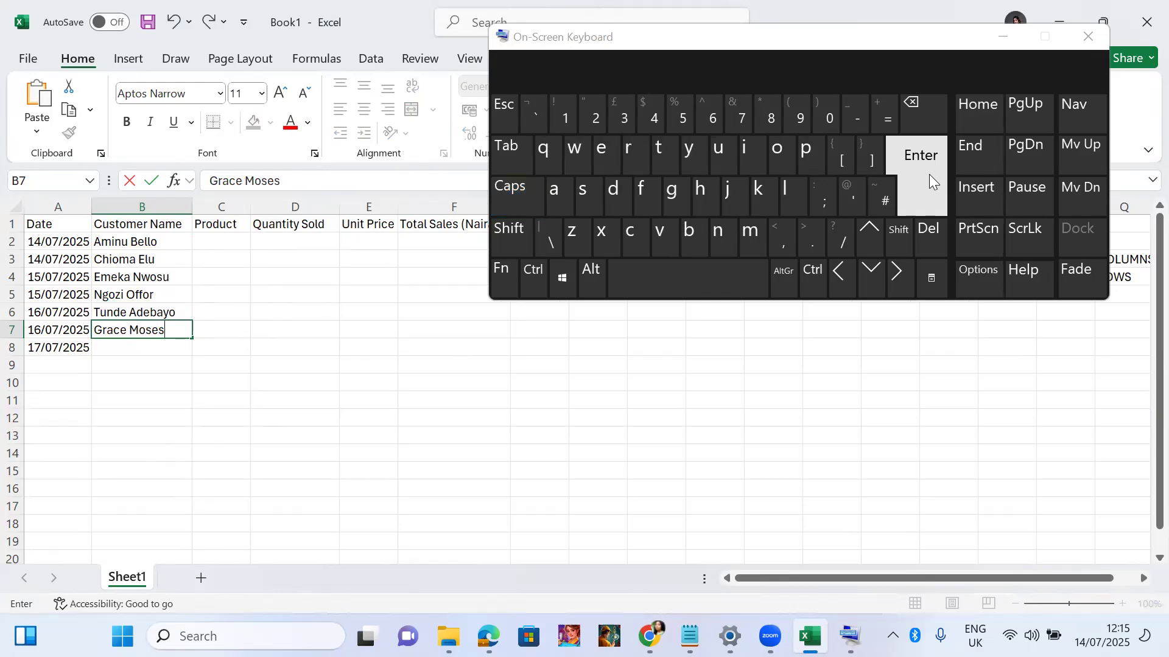
left_click(929, 174)
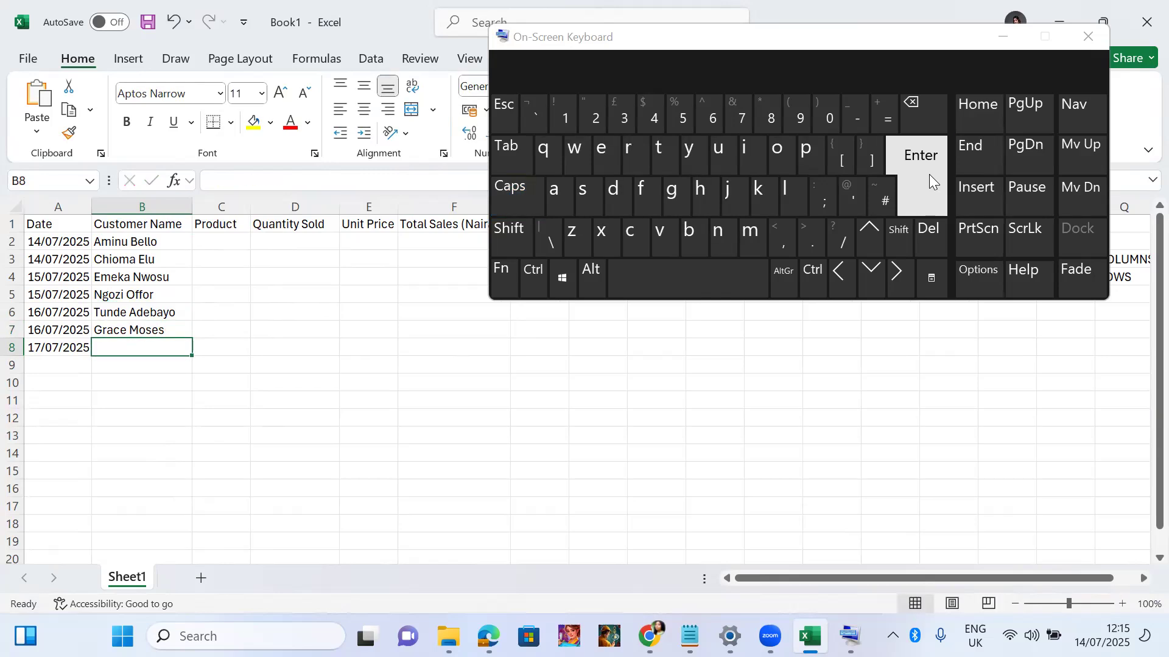
Enter the seventh customer's full name in cell B8, next to the date 17/07/2025.
key("Caps_Lock")
type("S")
key("Caps_Lock")
type("ani")
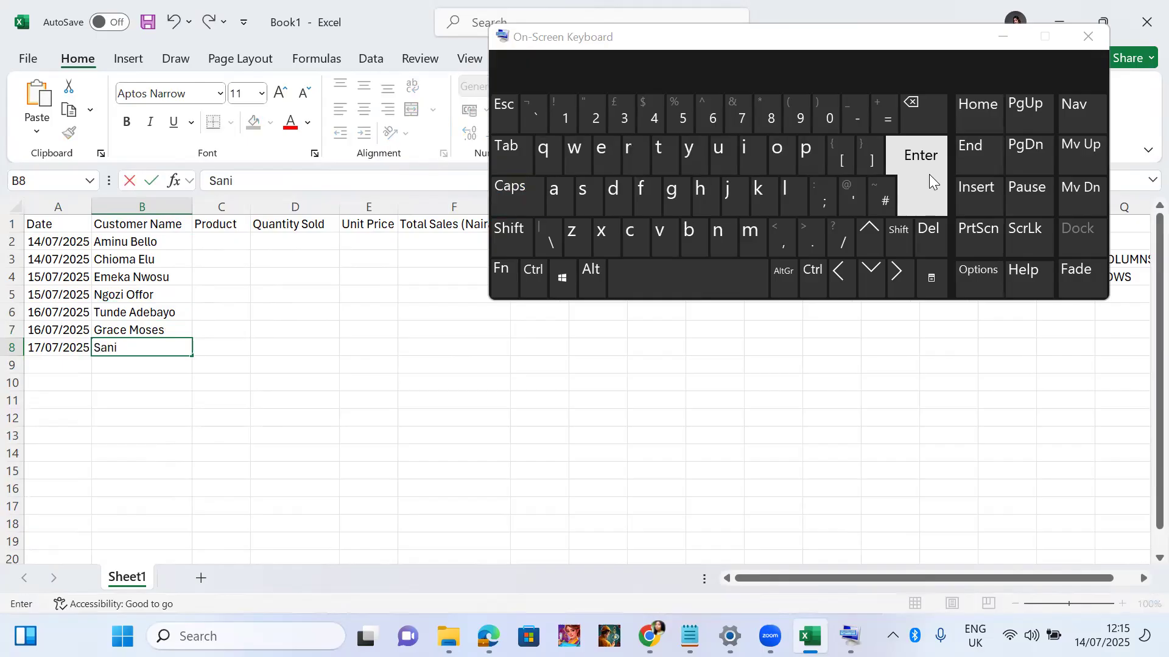
key("Caps_Lock")
type("M")
key("Caps_Lock")
type("uhammed")
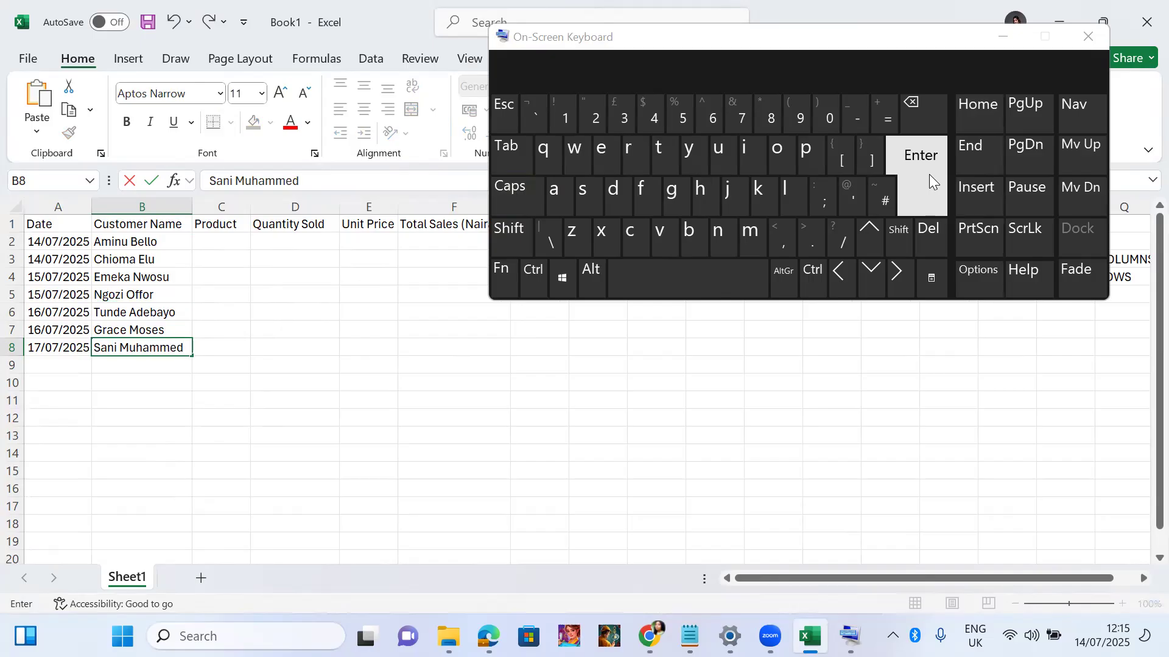
left_click(909, 194)
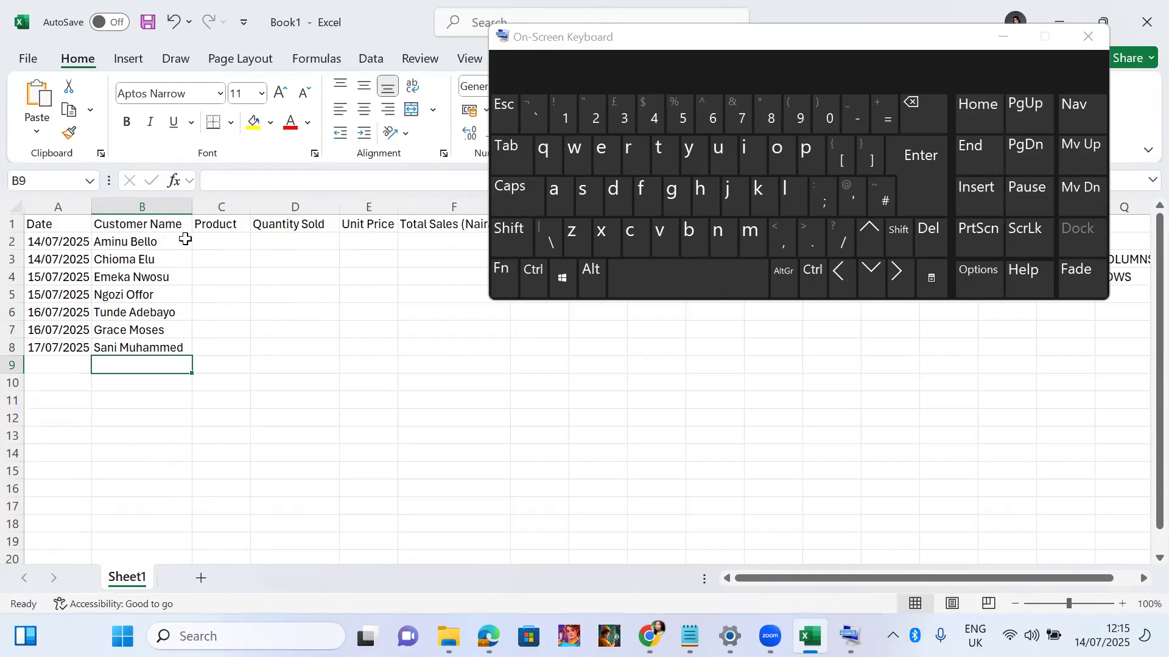
Enter Sneakers in cell C2 as the first item in the Product column.
left_click(209, 205)
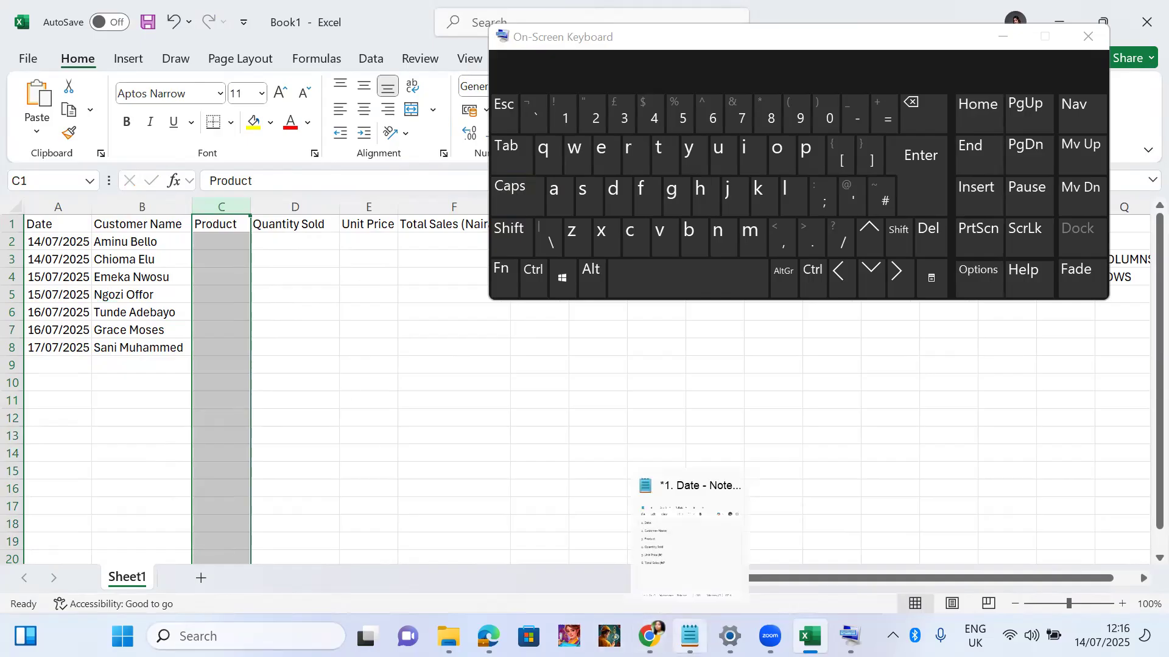
mouse_move(650, 636)
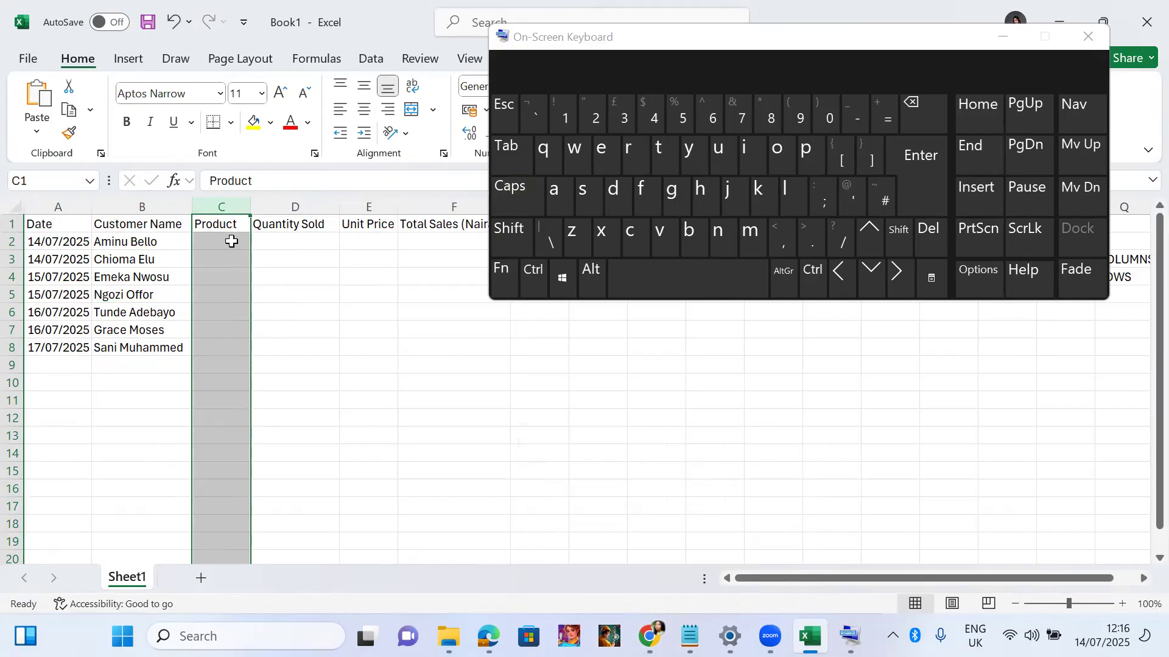
left_click(232, 242)
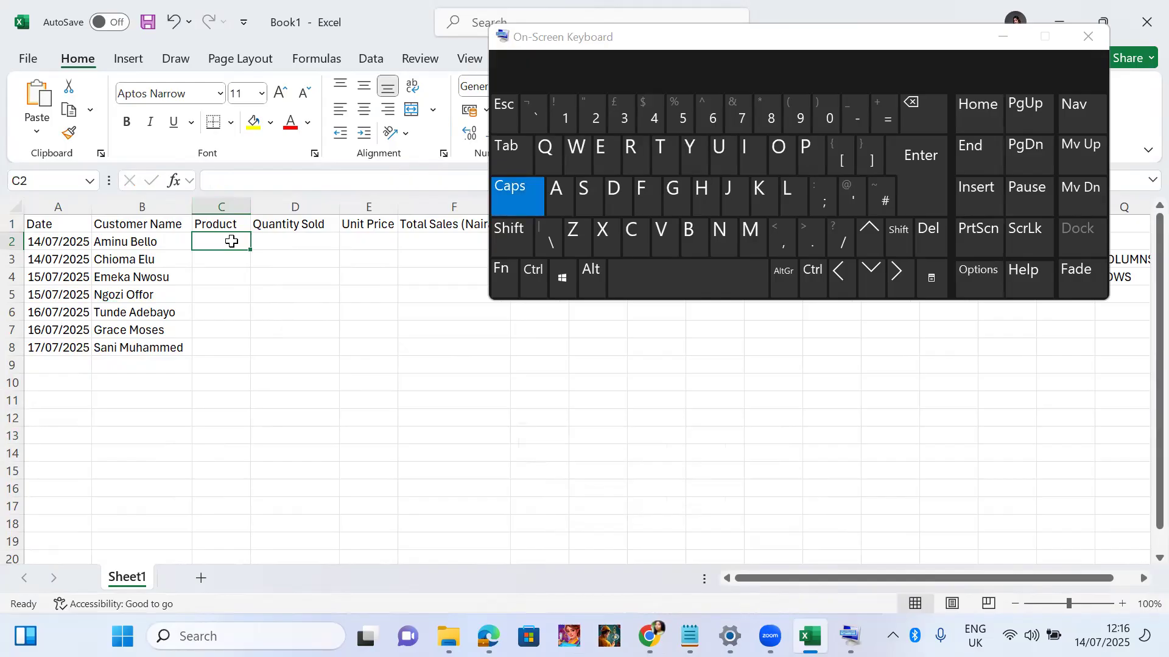
type("Sneakers")
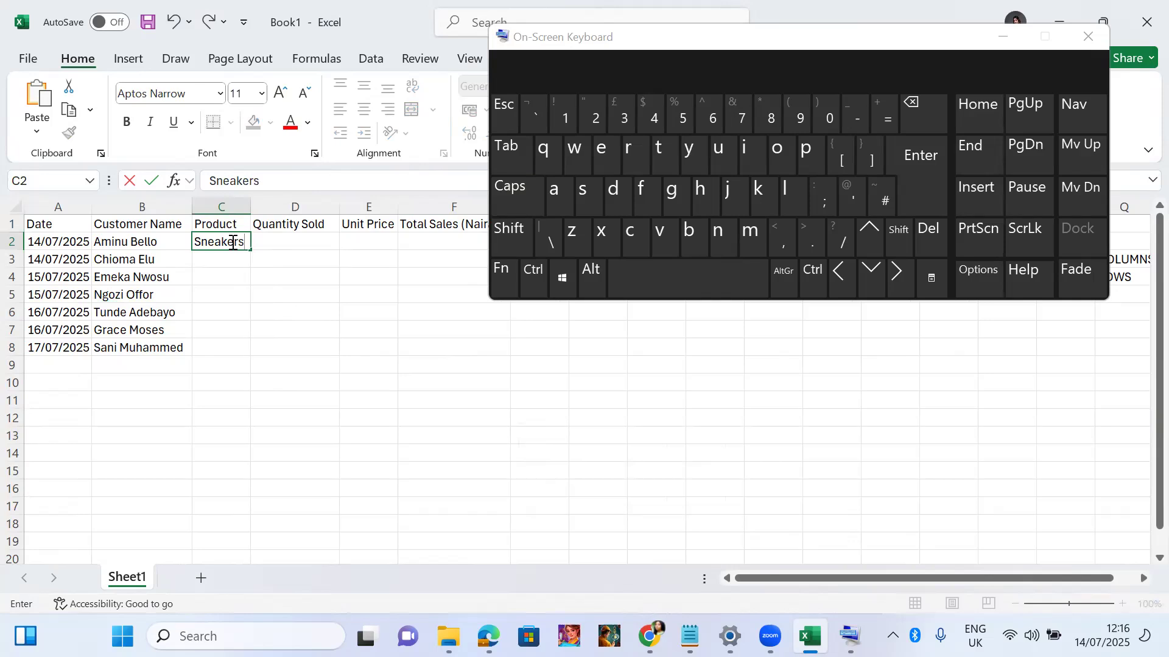
left_click(909, 168)
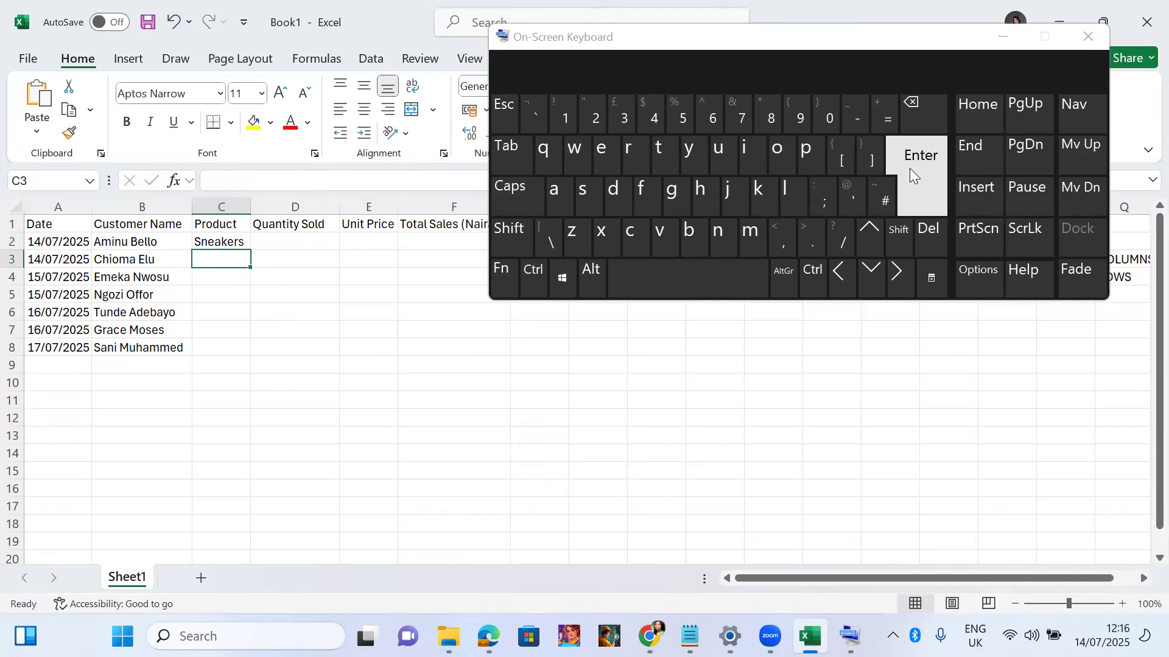
Enter Caps in cell C3 as the second product.
left_click(503, 189)
left_click(627, 235)
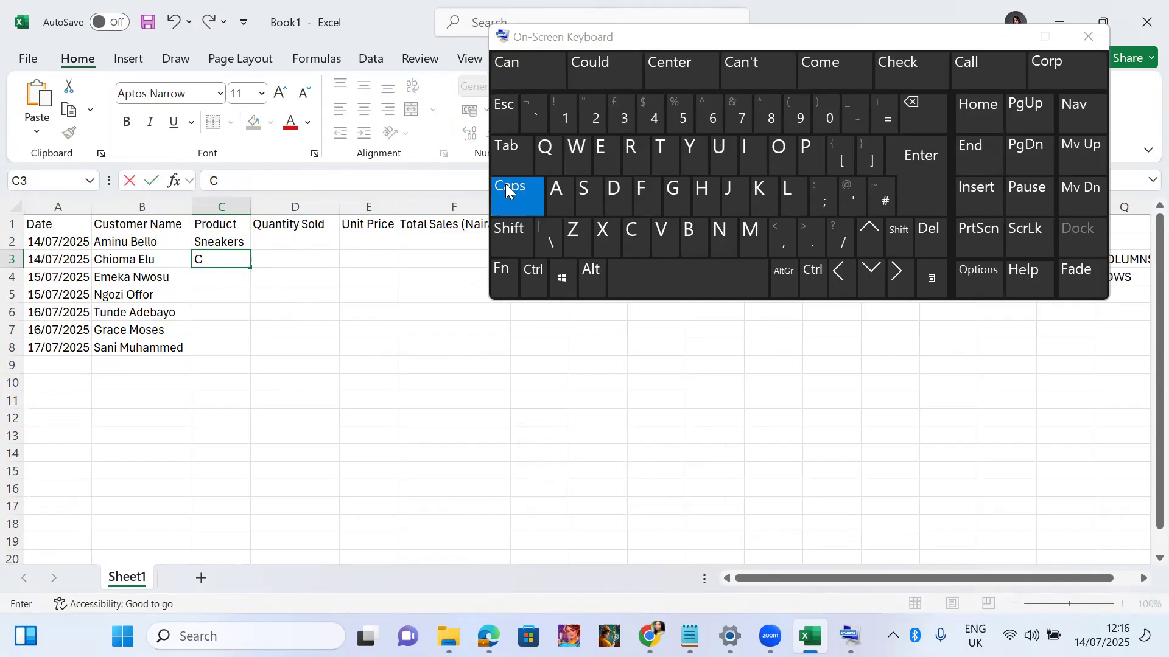
left_click(504, 189)
left_click(557, 192)
left_click(799, 159)
left_click(589, 206)
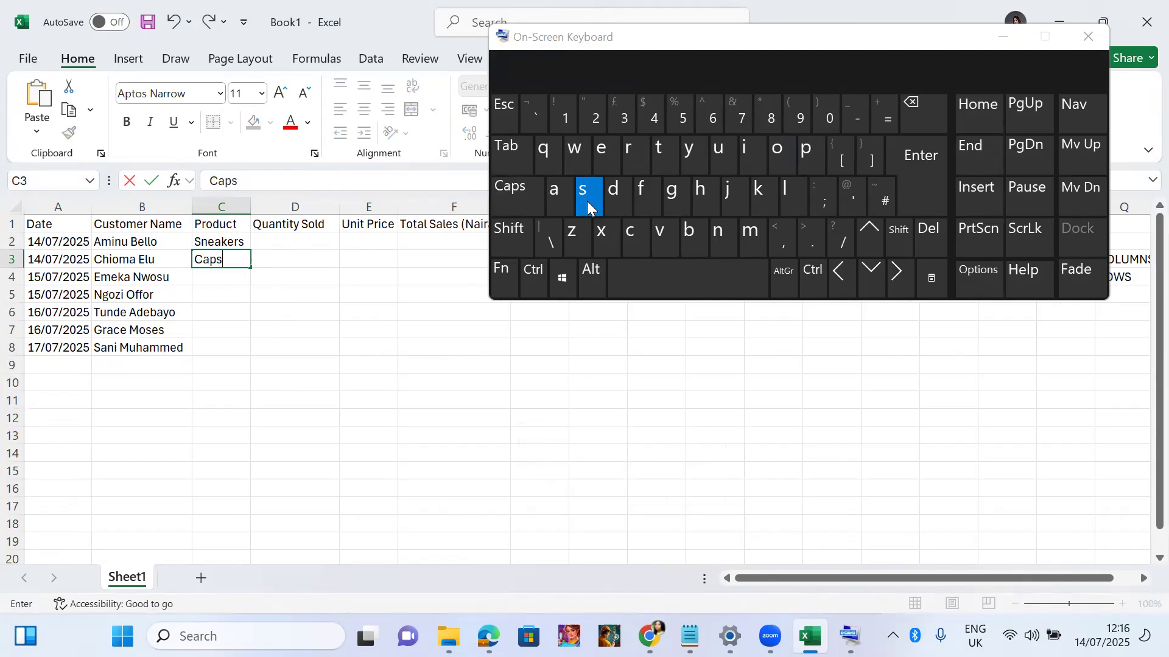
left_click(914, 174)
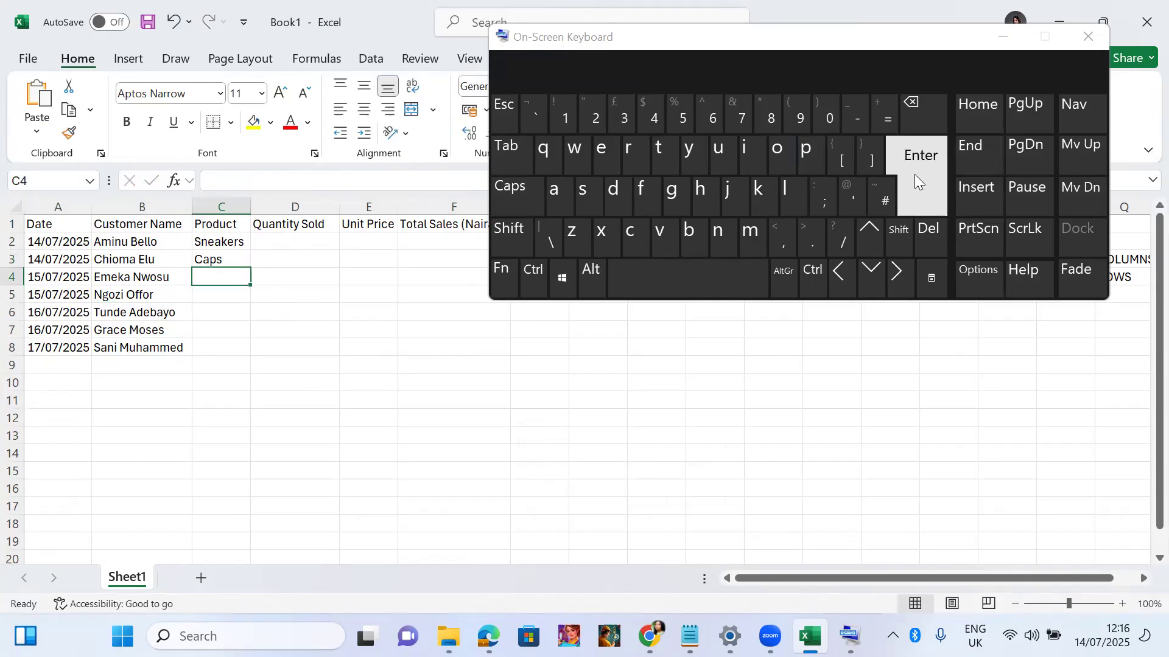
Enter Watch in cell C4 of the Product column, next to the first 15/07/2025 customer.
left_click(516, 194)
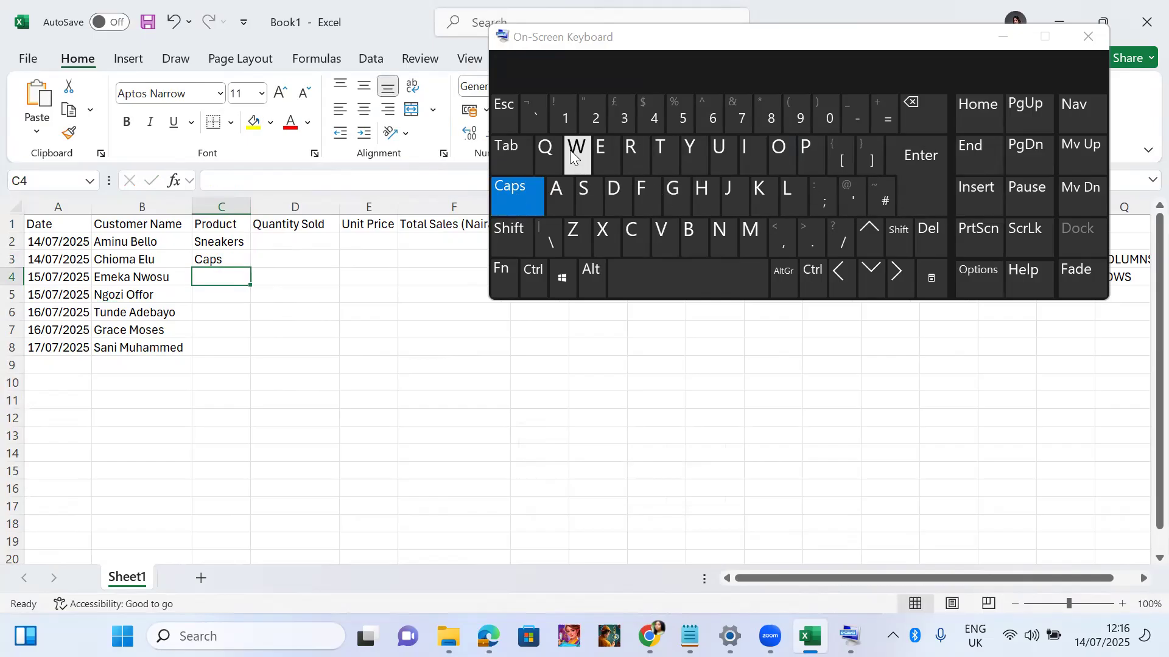
left_click(576, 151)
left_click(520, 190)
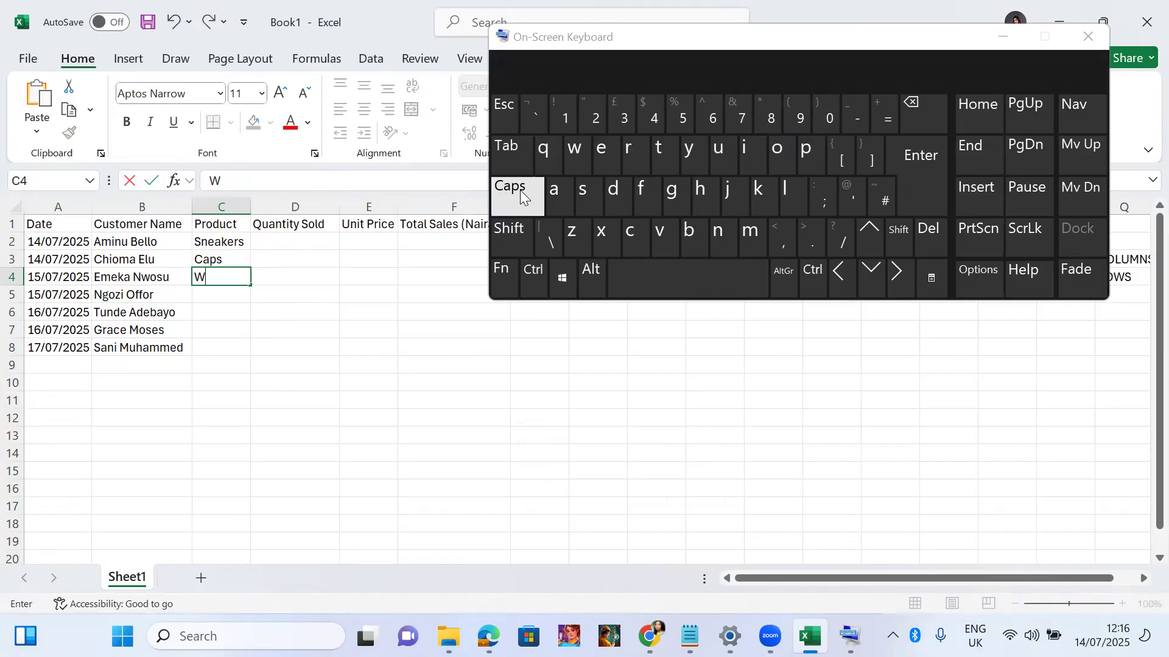
left_click(554, 192)
left_click(660, 154)
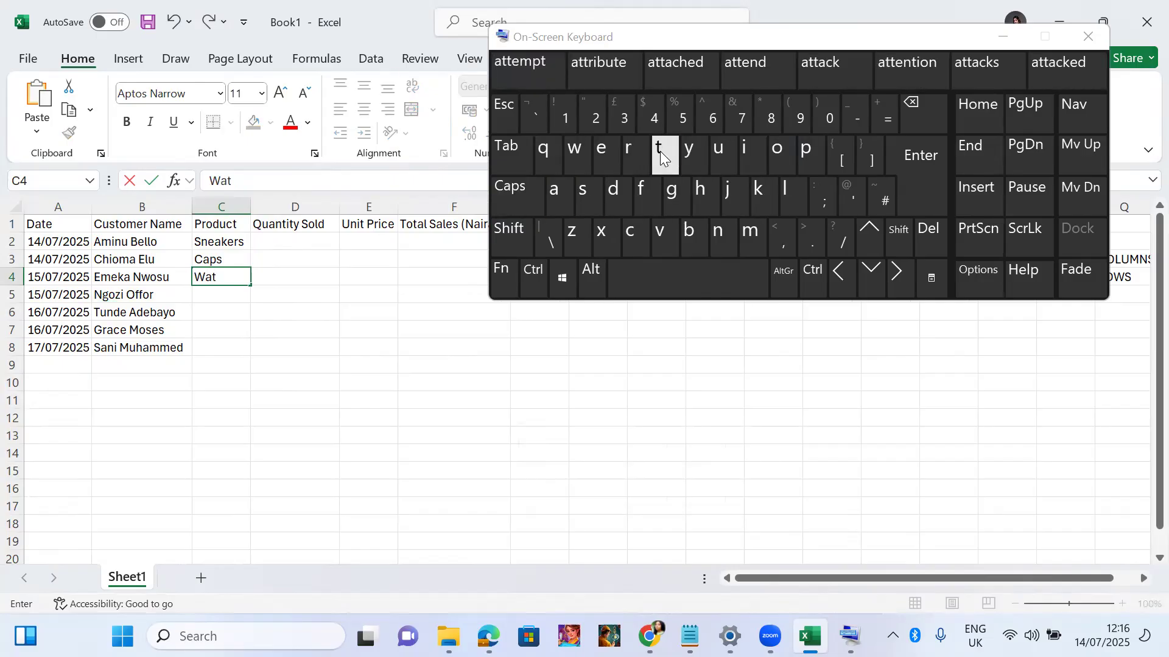
left_click(633, 235)
left_click(700, 195)
left_click(908, 193)
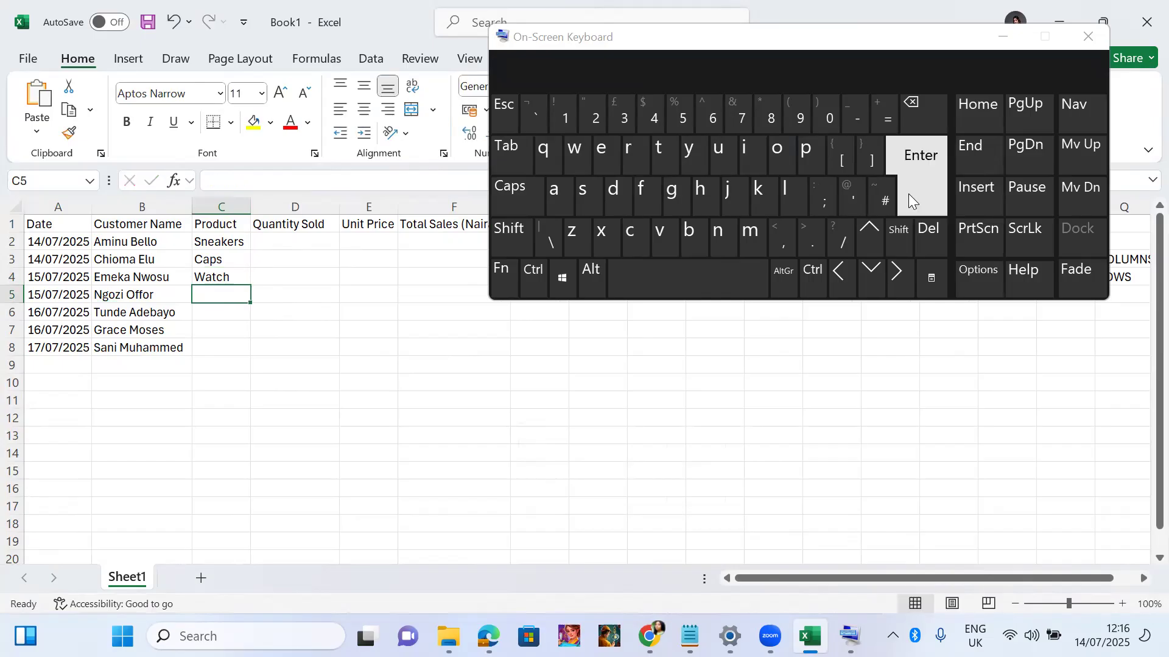
Enter Sandals in cell C5 of the Product column, replacing the autocomplete suggestion.
left_click(516, 195)
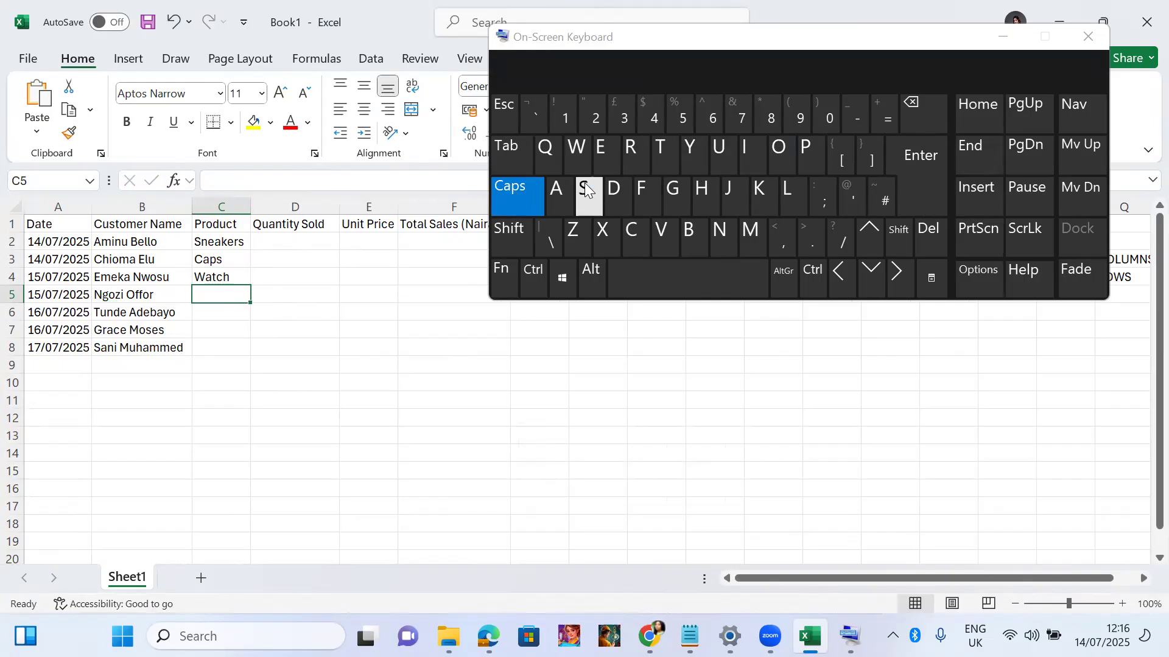
left_click(585, 190)
left_click(522, 193)
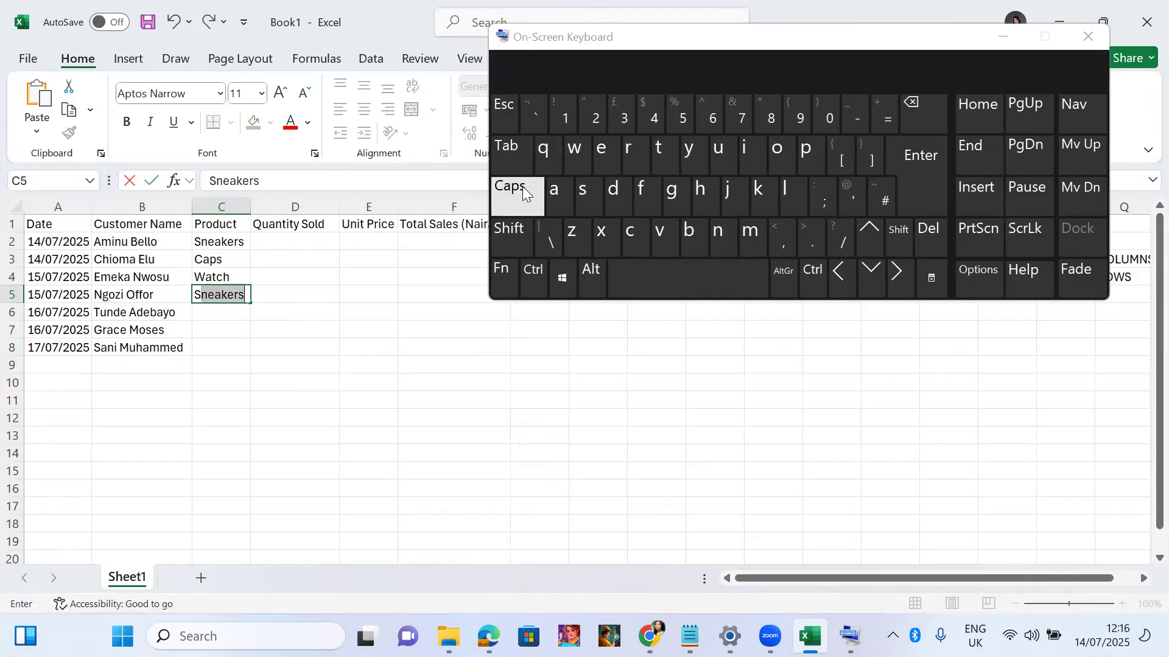
left_click(558, 198)
left_click(713, 239)
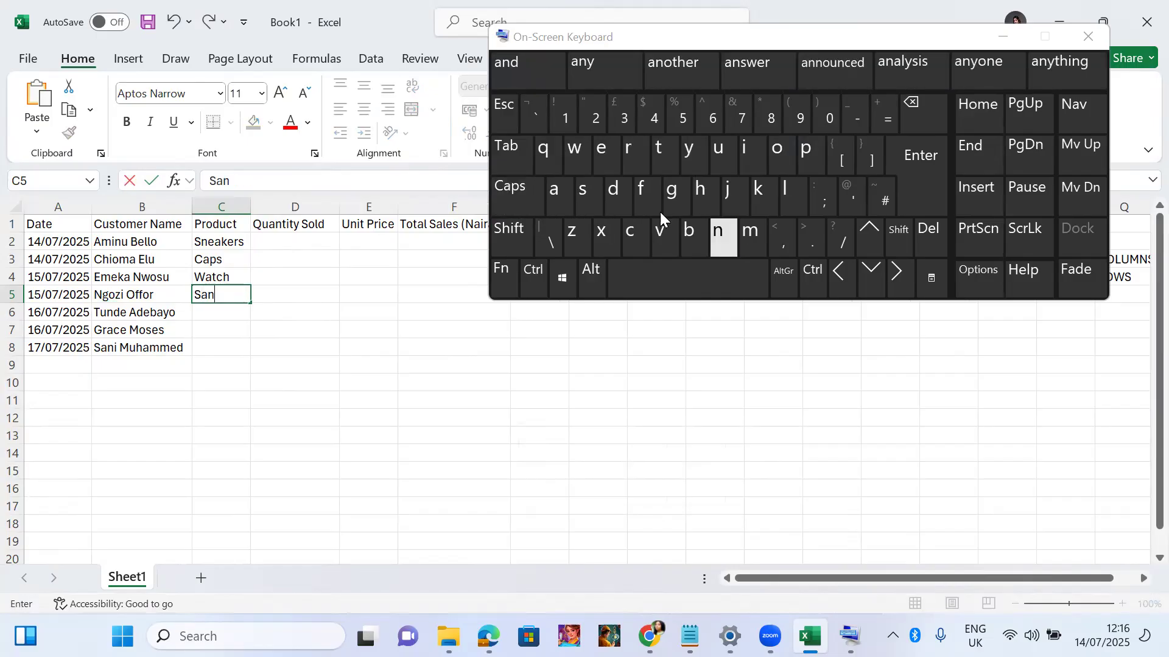
left_click(614, 196)
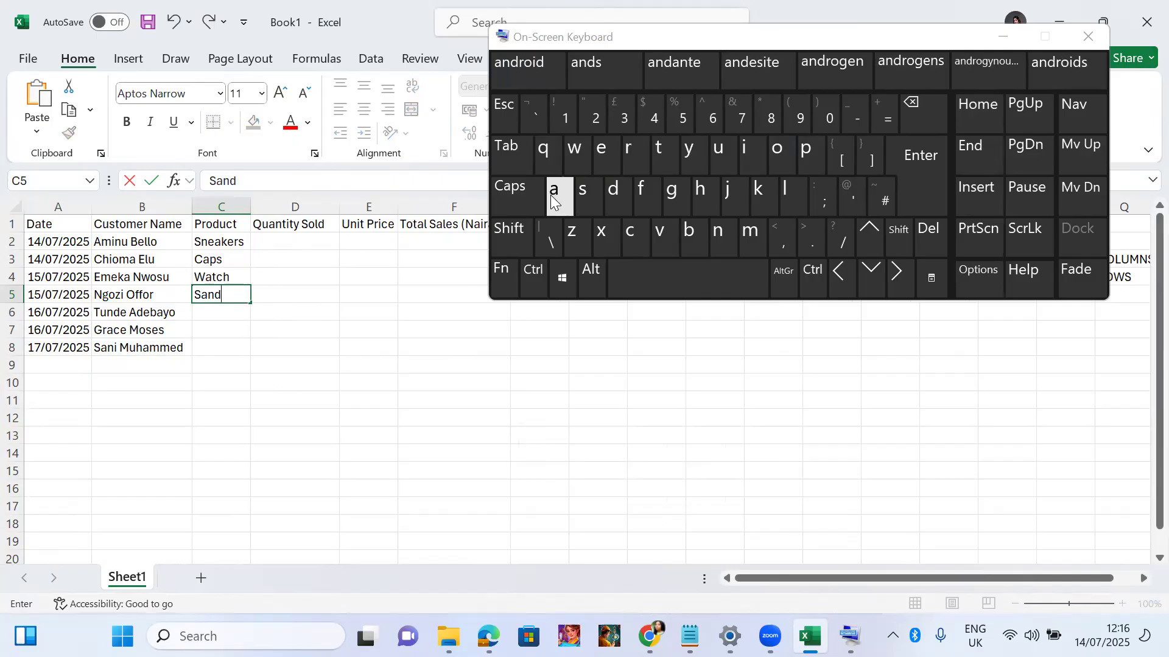
left_click(550, 195)
left_click(785, 190)
left_click(590, 190)
left_click(910, 163)
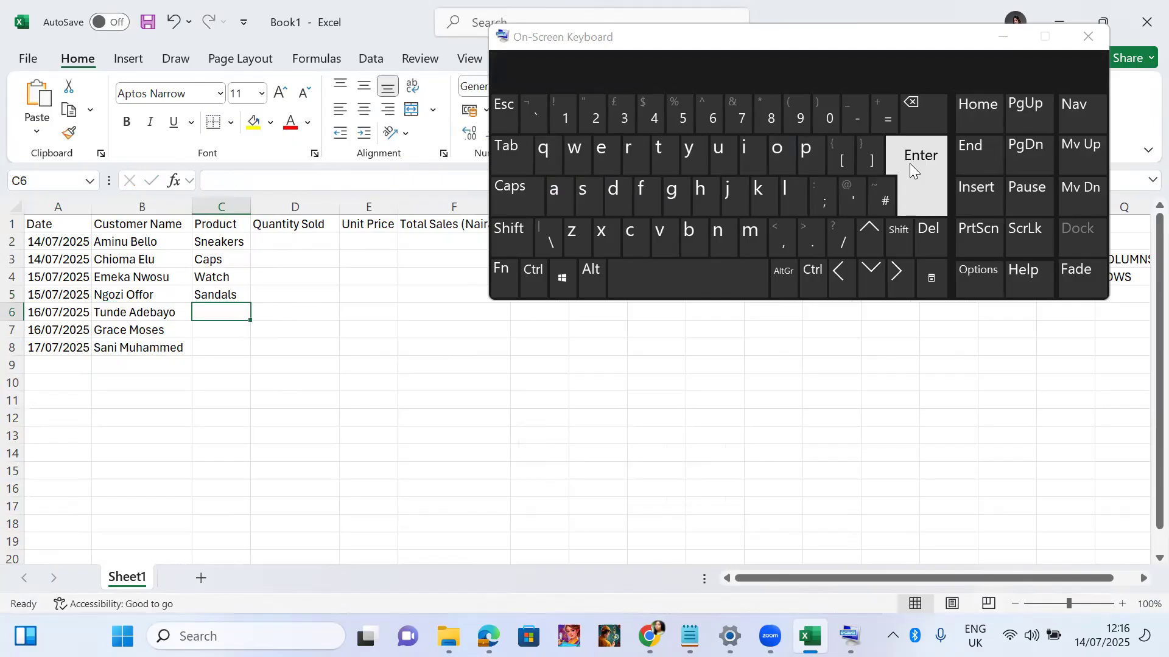
Enter Shirts in cell C6 of the Product column, on the first 16/07/2025 row.
left_click(514, 183)
left_click(577, 189)
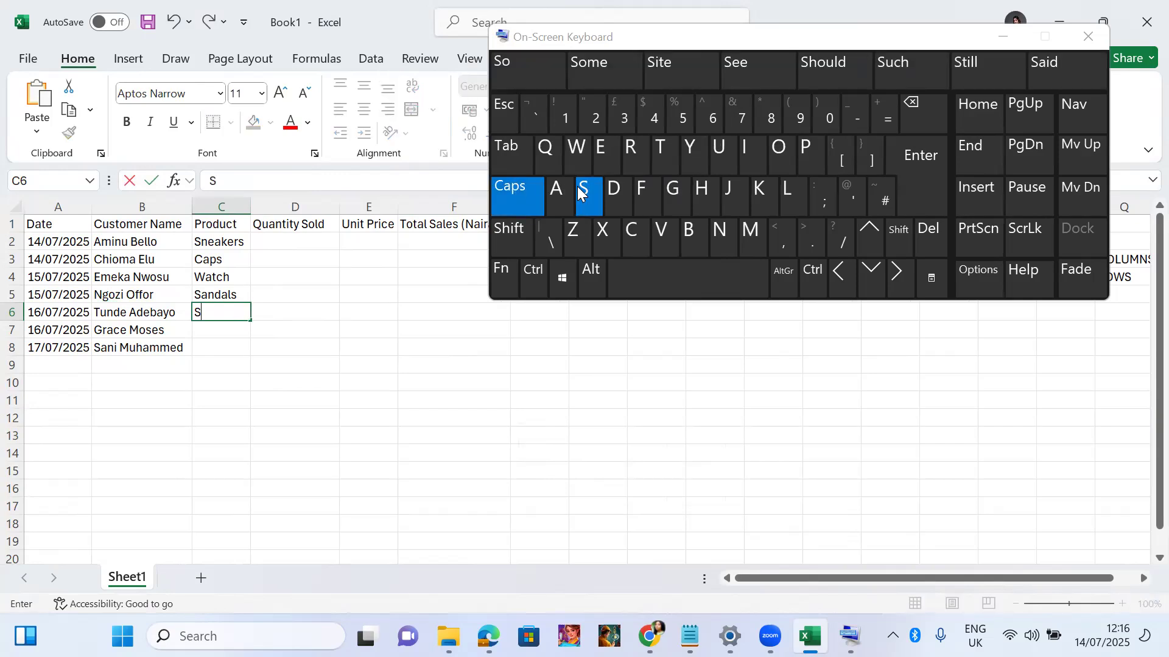
left_click(523, 190)
left_click(705, 190)
left_click(746, 144)
left_click(630, 150)
left_click(652, 150)
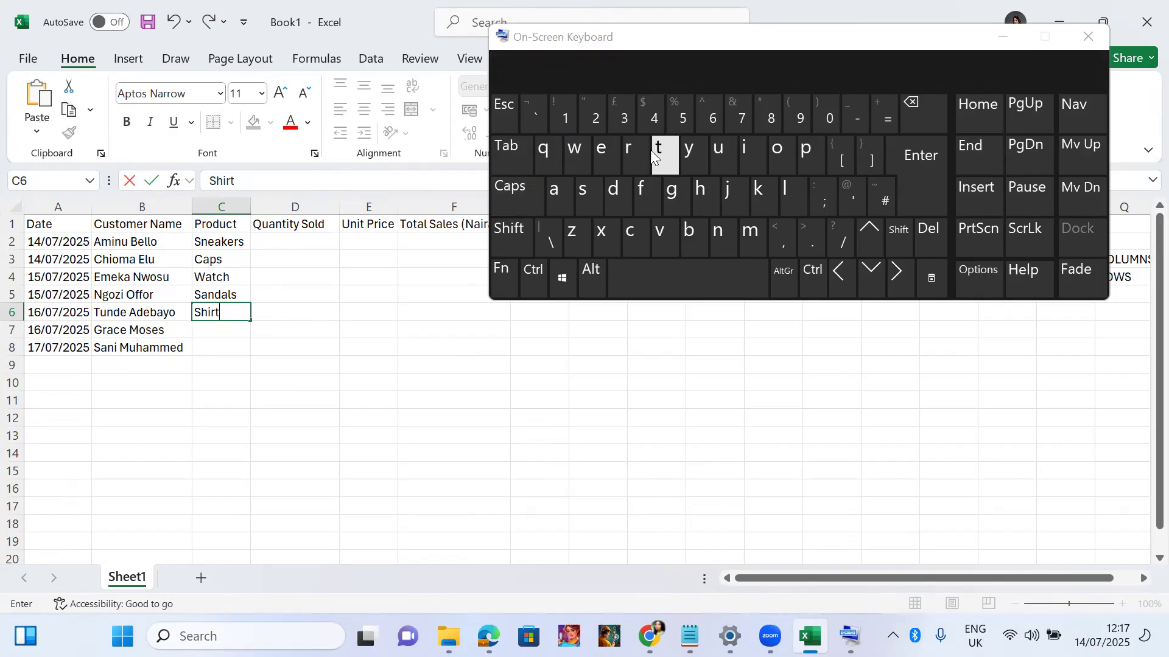
left_click(588, 192)
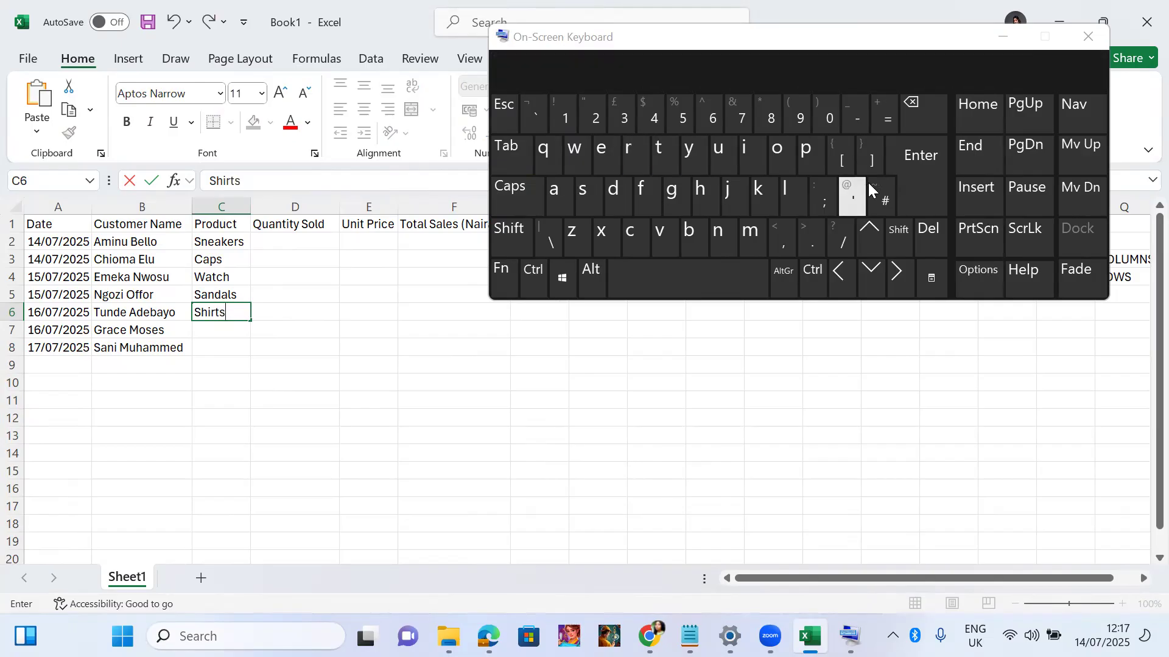
left_click(917, 164)
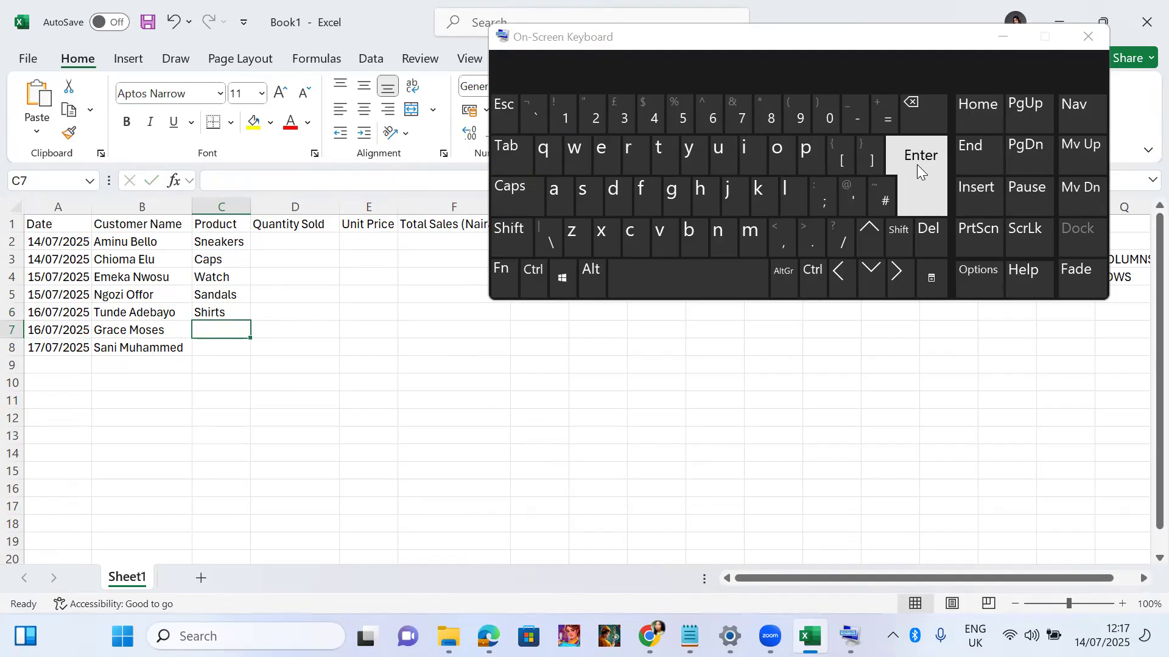
Enter Jeans in cell C7 of the Product column, on the second 16/07/2025 row.
left_click(504, 198)
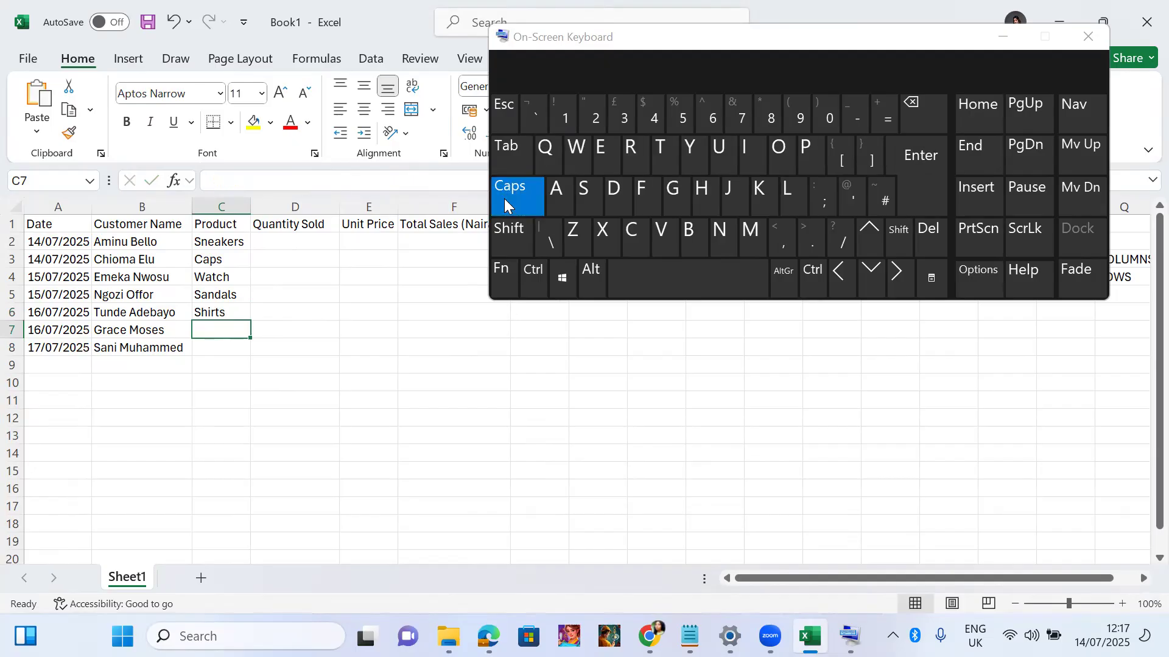
left_click(731, 189)
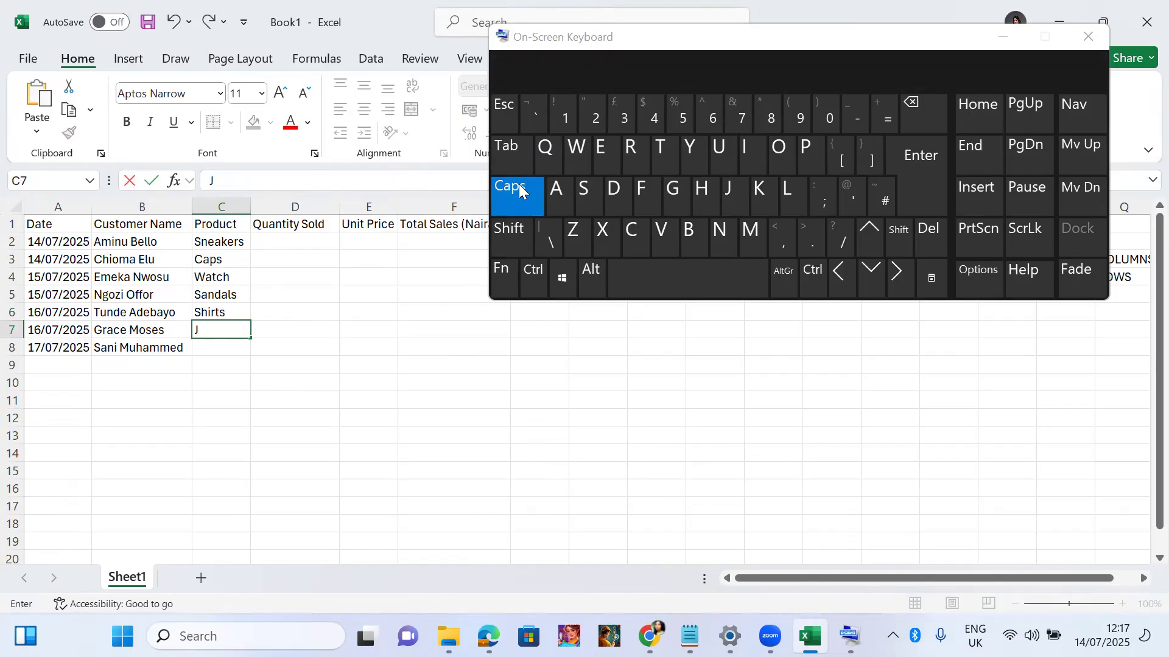
left_click(518, 194)
left_click(598, 155)
left_click(555, 198)
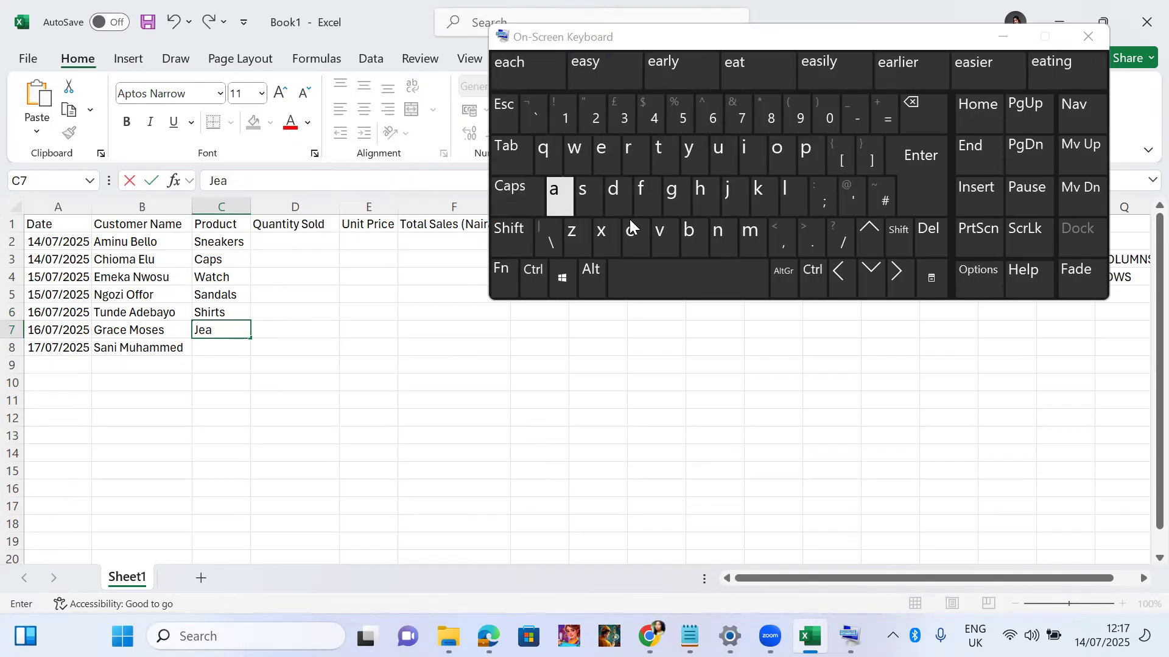
left_click(719, 235)
left_click(585, 200)
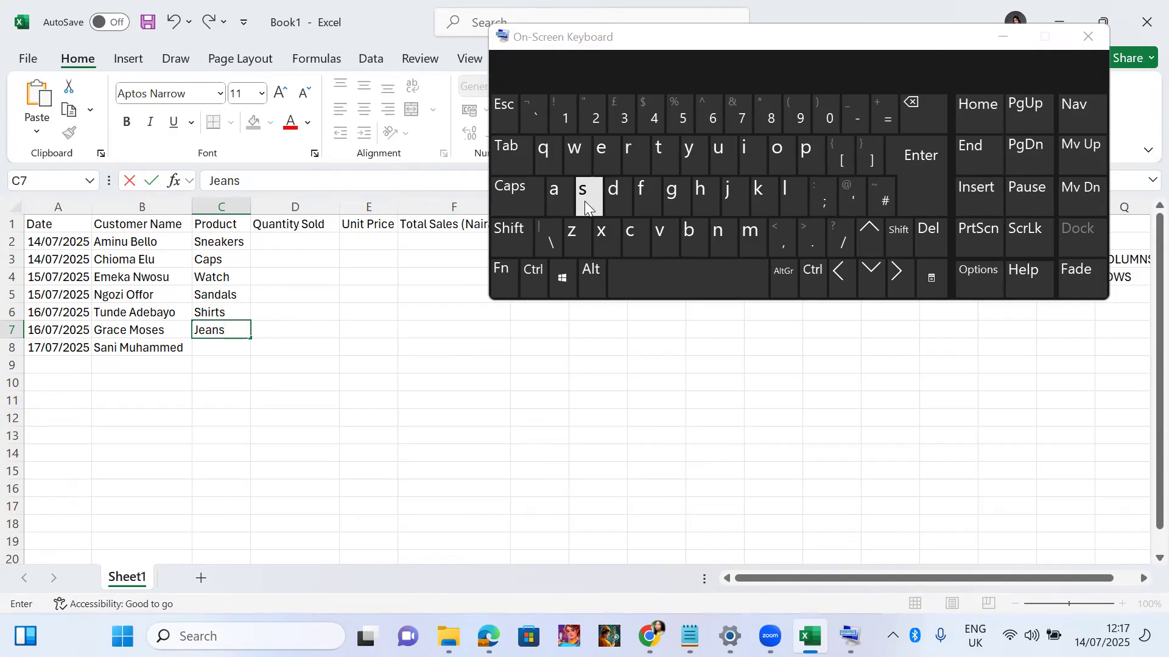
left_click(924, 164)
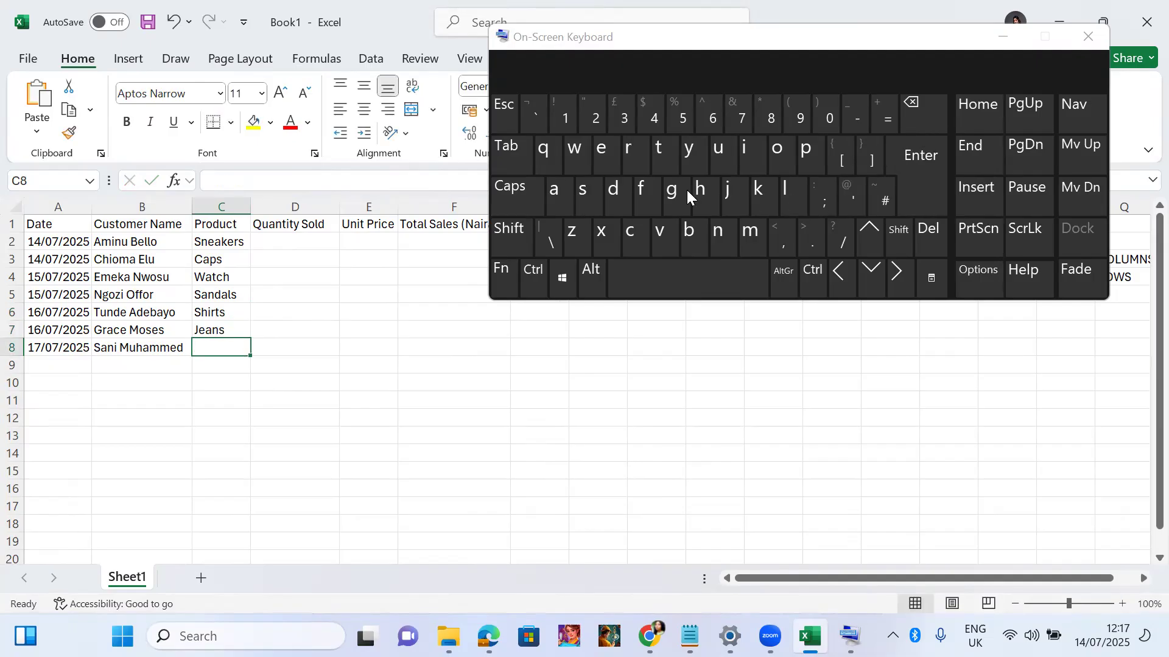
Enter Backpack in cell C8 as the product for the 17/07/2025 row.
left_click(521, 206)
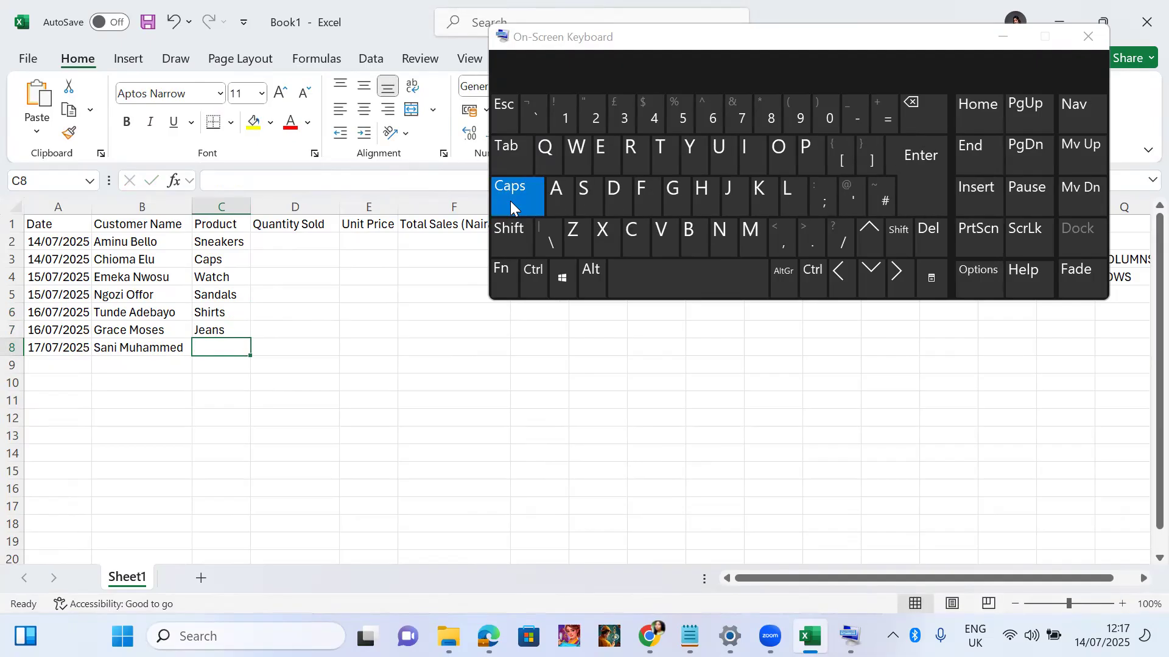
left_click(691, 239)
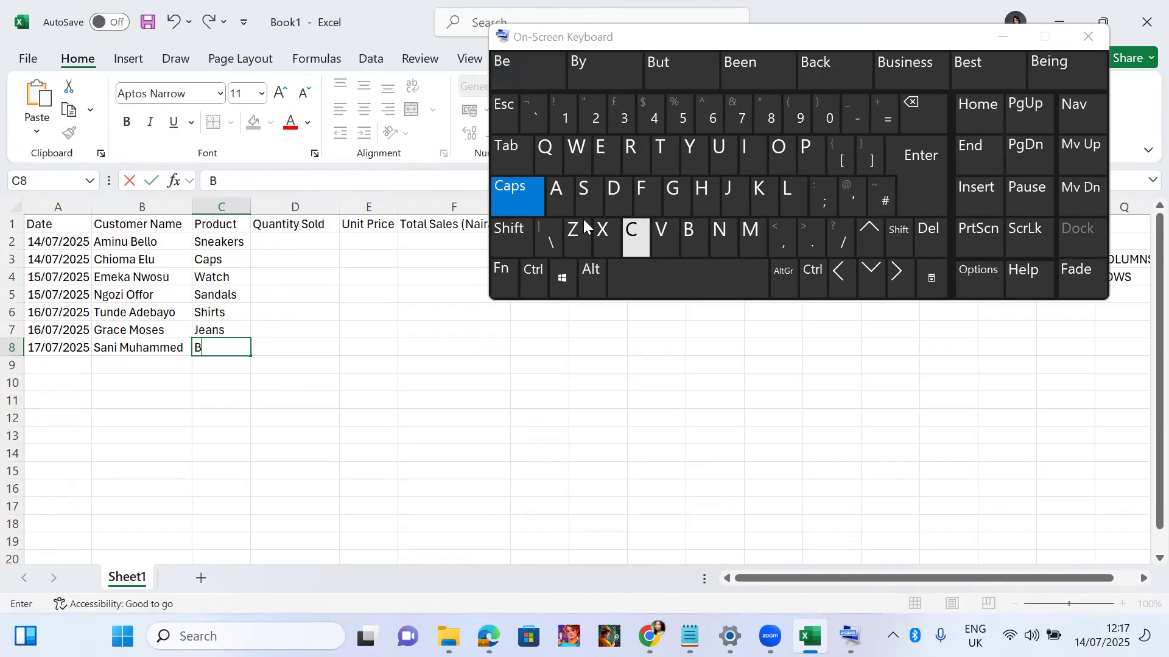
left_click(501, 193)
left_click(552, 194)
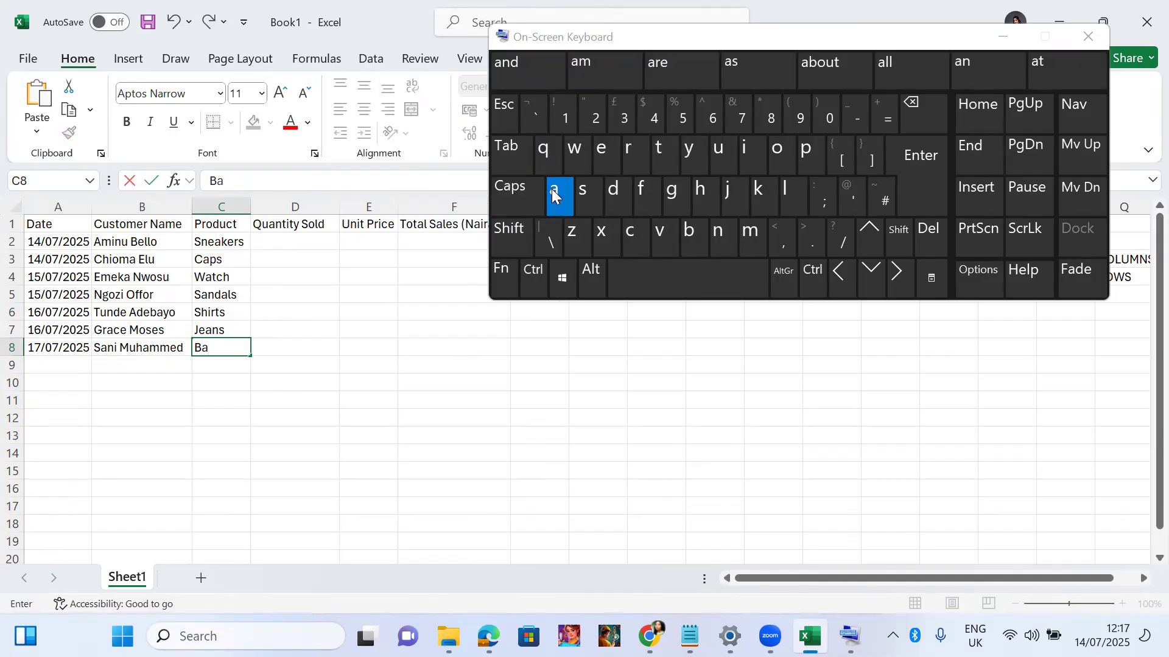
left_click(630, 230)
left_click(757, 195)
left_click(817, 143)
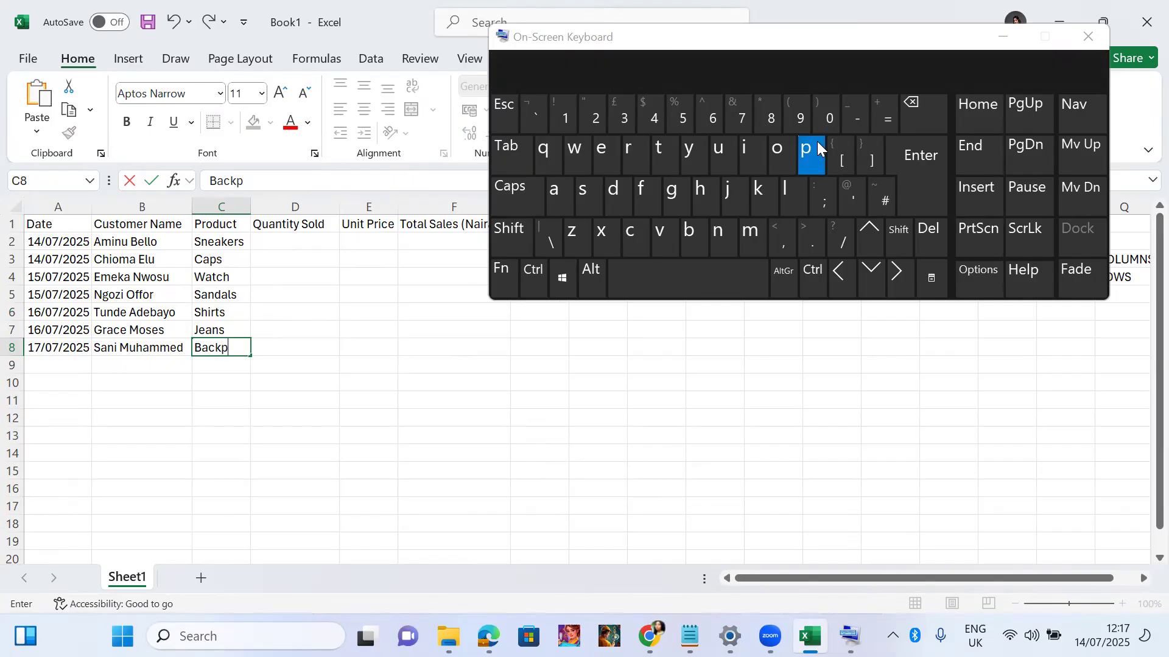
left_click(548, 199)
left_click(631, 236)
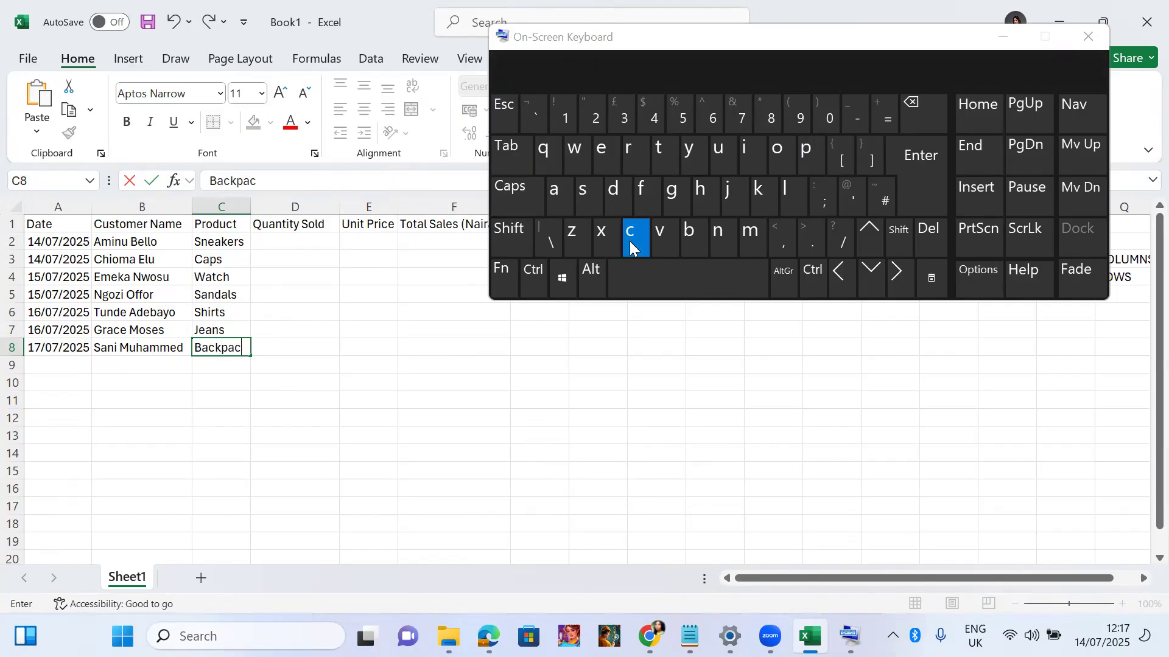
left_click(760, 190)
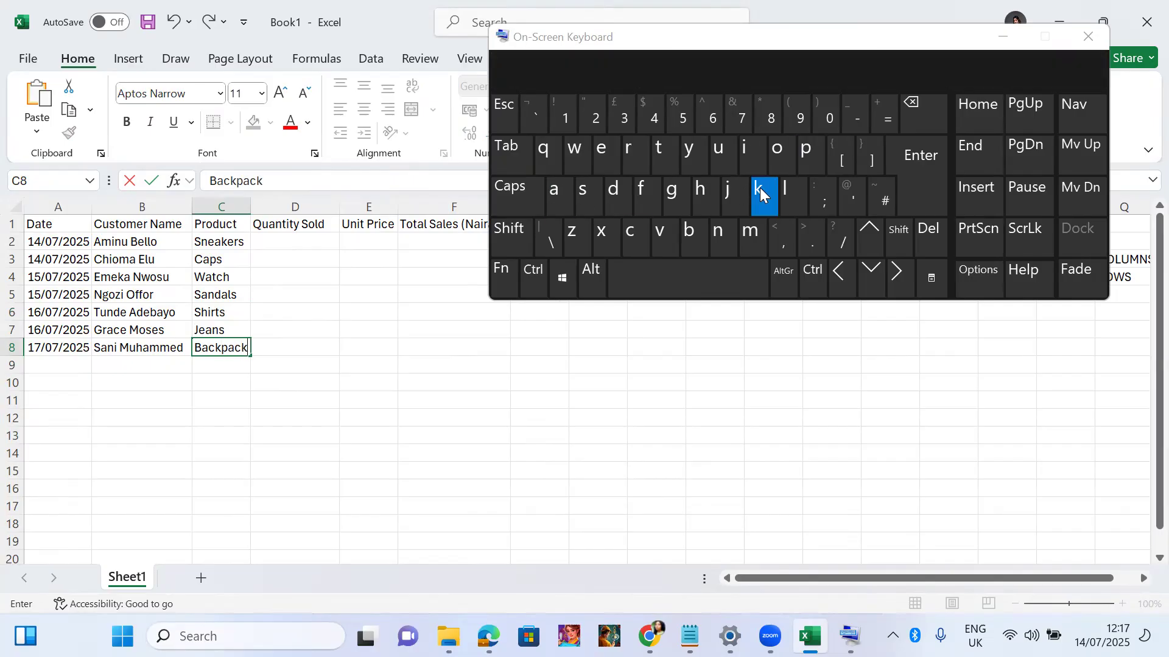
left_click(910, 168)
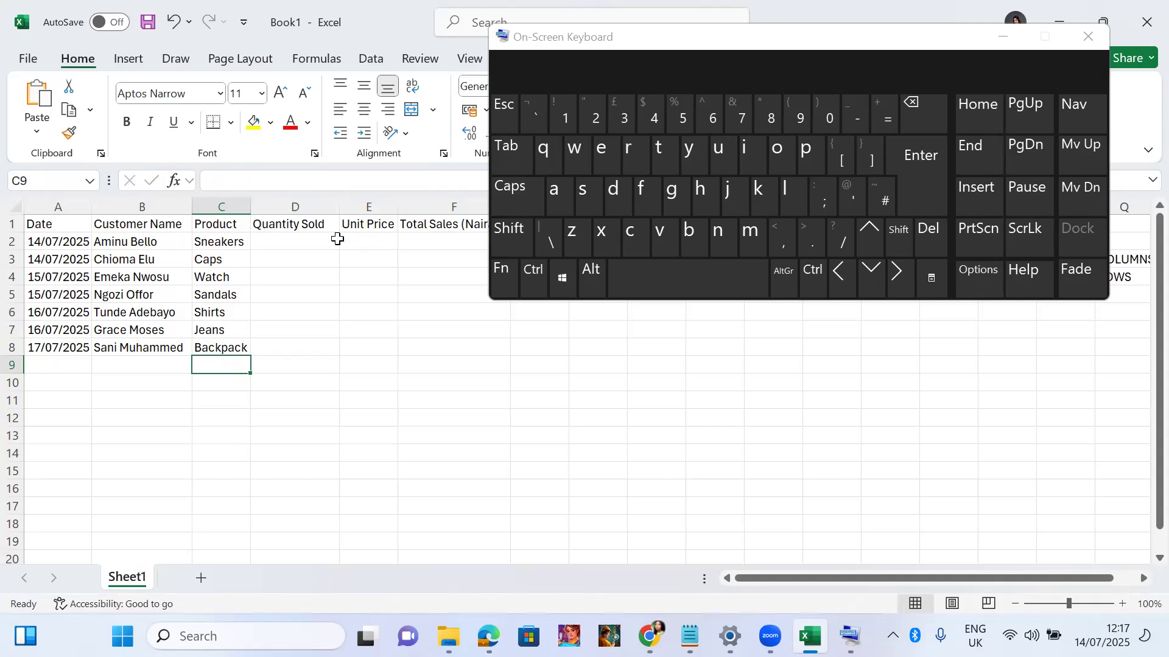
Fill in the Quantity Sold column with 2 for Sneakers in D2 and 5 for Caps in D3.
left_click(292, 209)
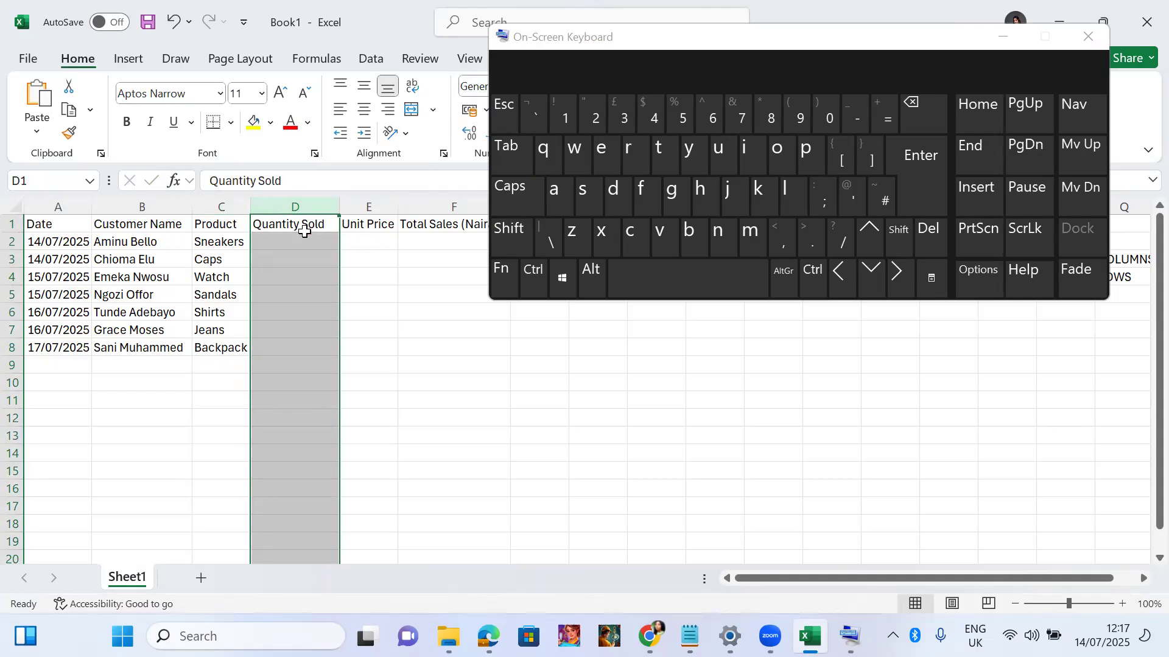
left_click(288, 239)
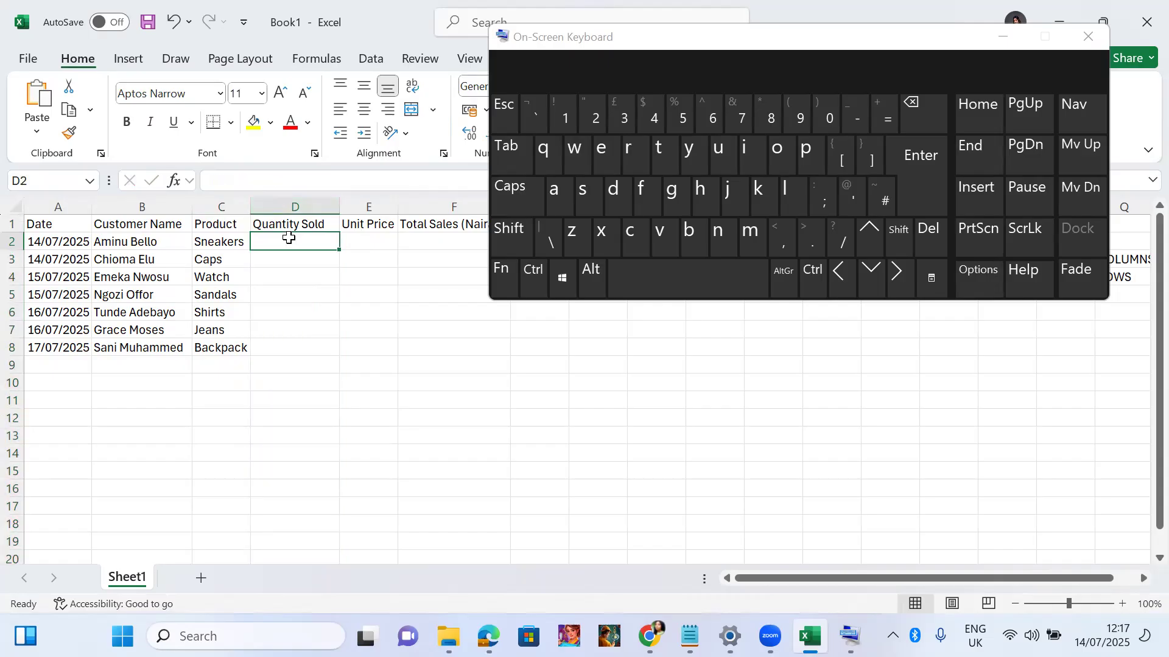
type("2")
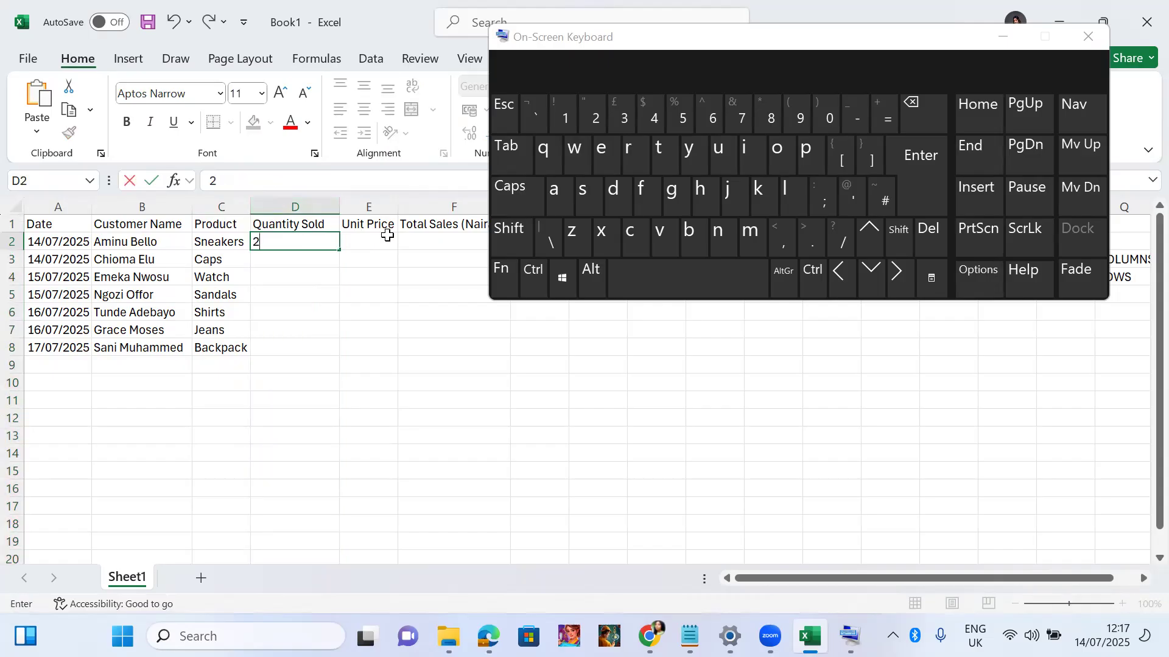
left_click(926, 179)
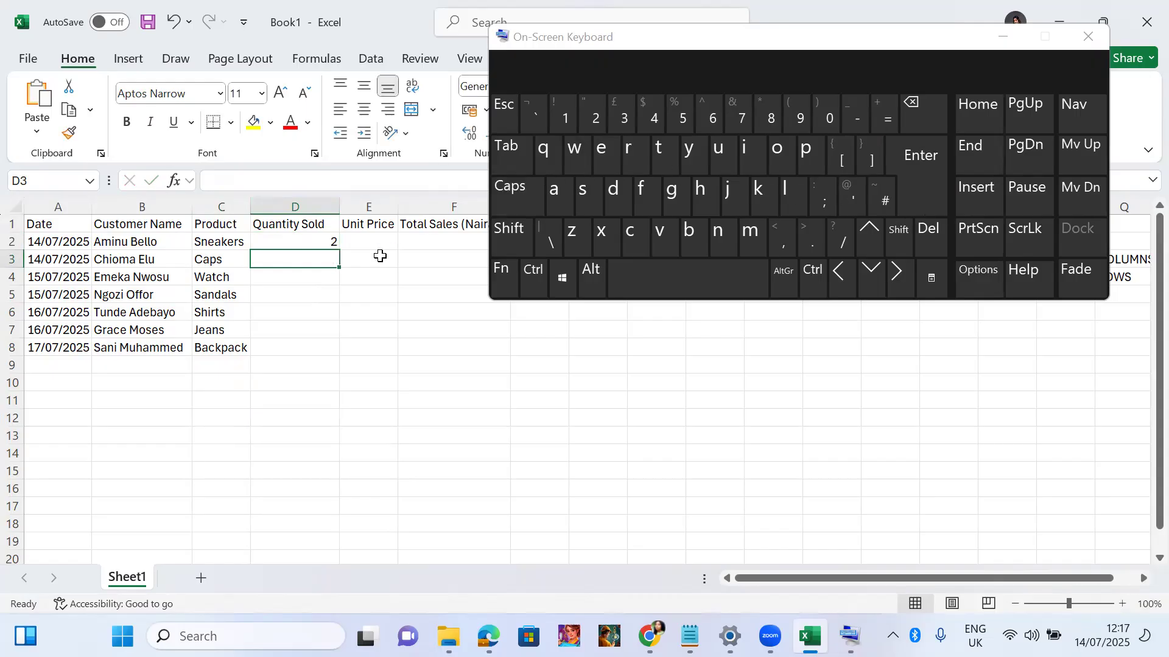
left_click(681, 119)
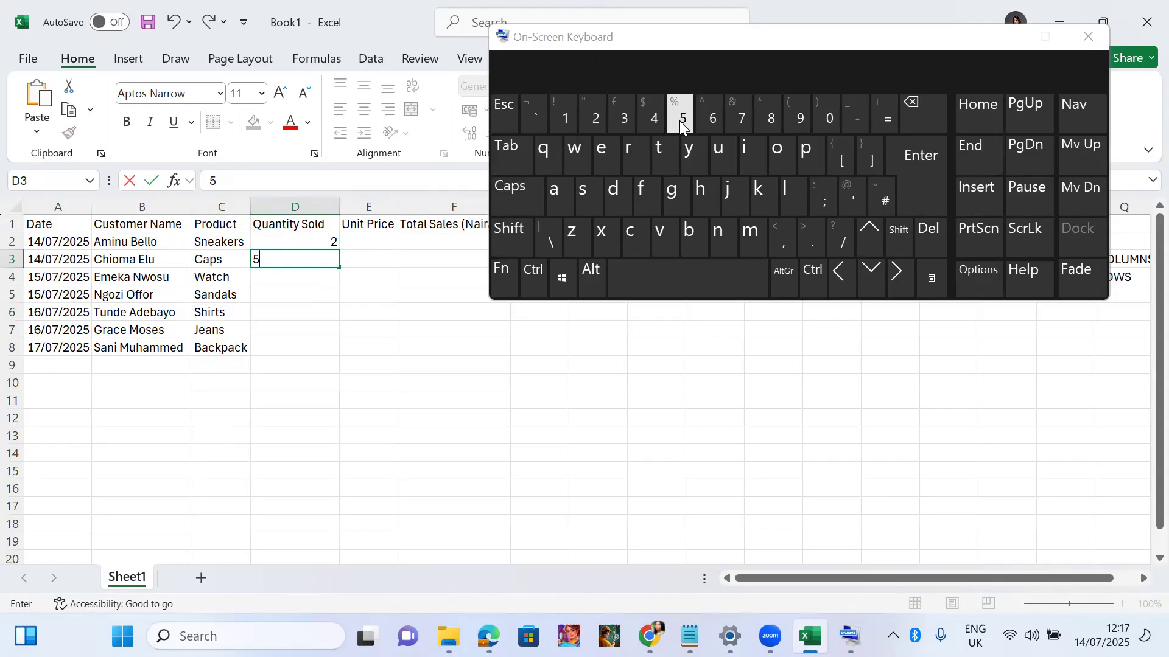
Confirm 5 as the quantity sold for Caps, and enter 1 for Watch and 3 for Sandals below it.
left_click(923, 169)
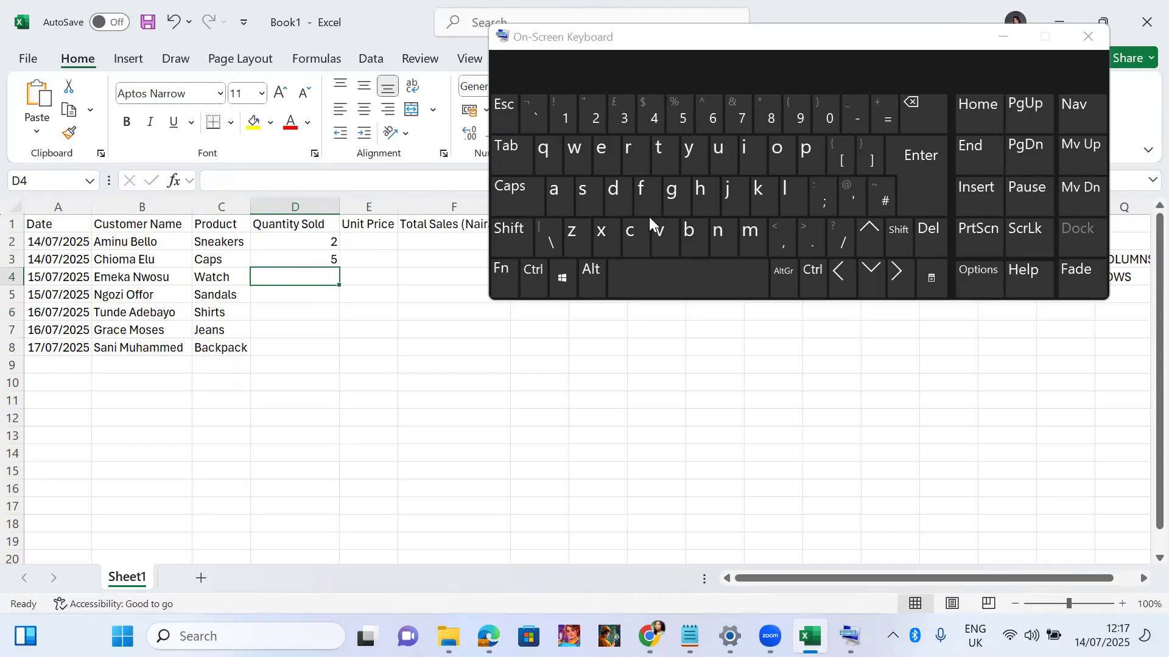
left_click(573, 124)
left_click(918, 160)
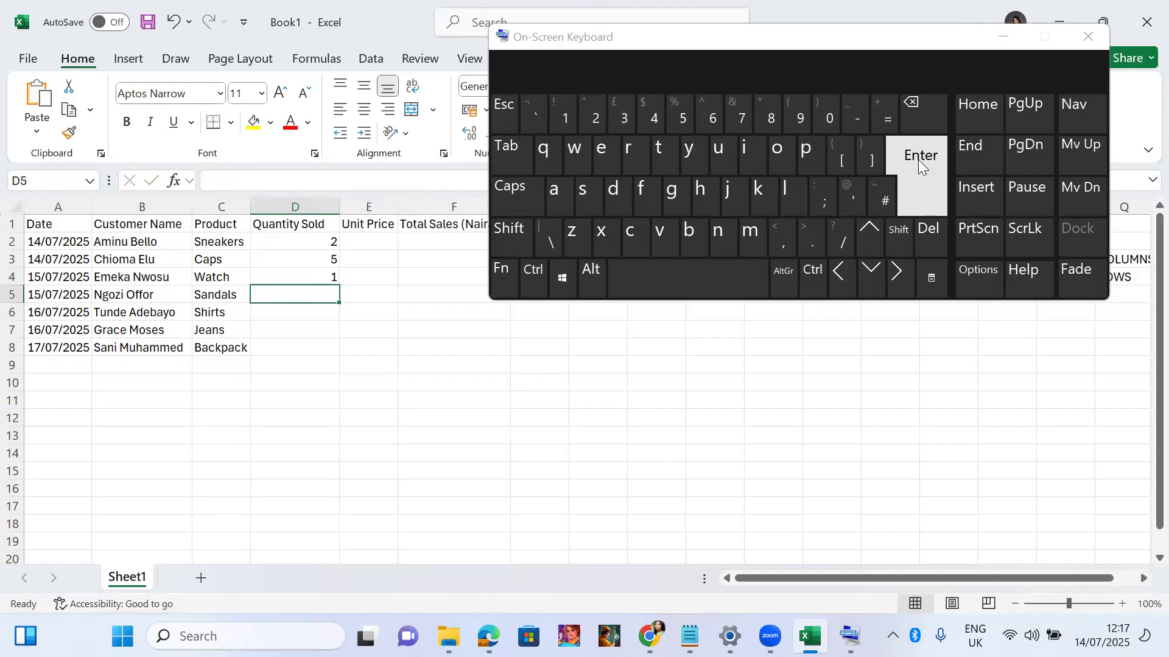
left_click(630, 130)
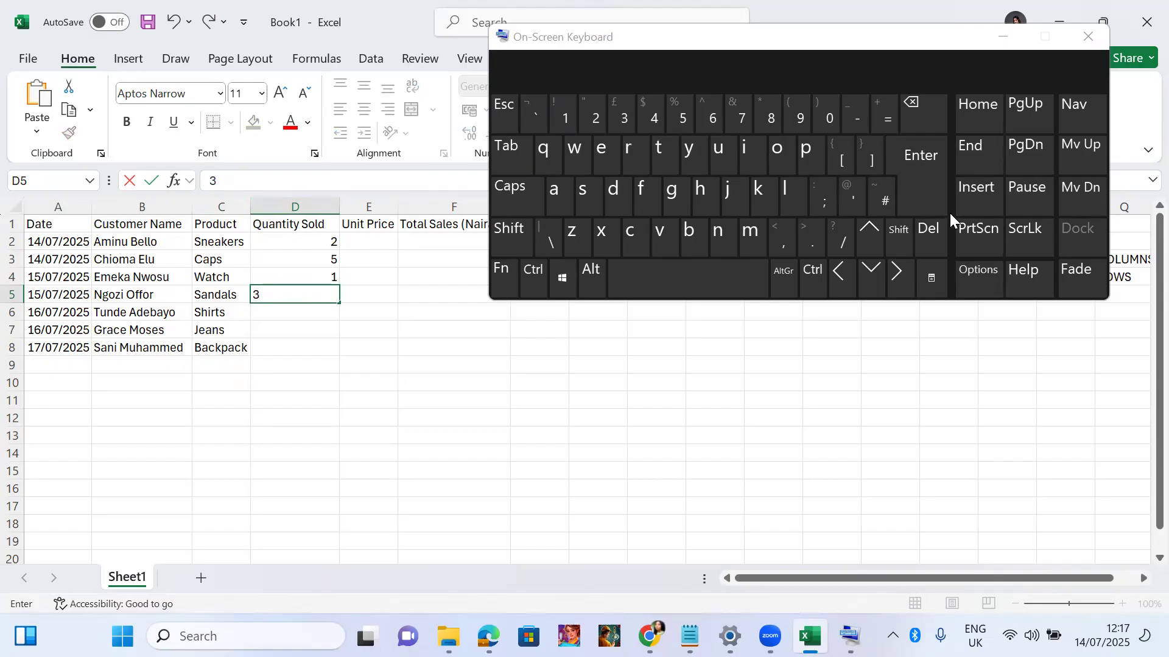
left_click(933, 176)
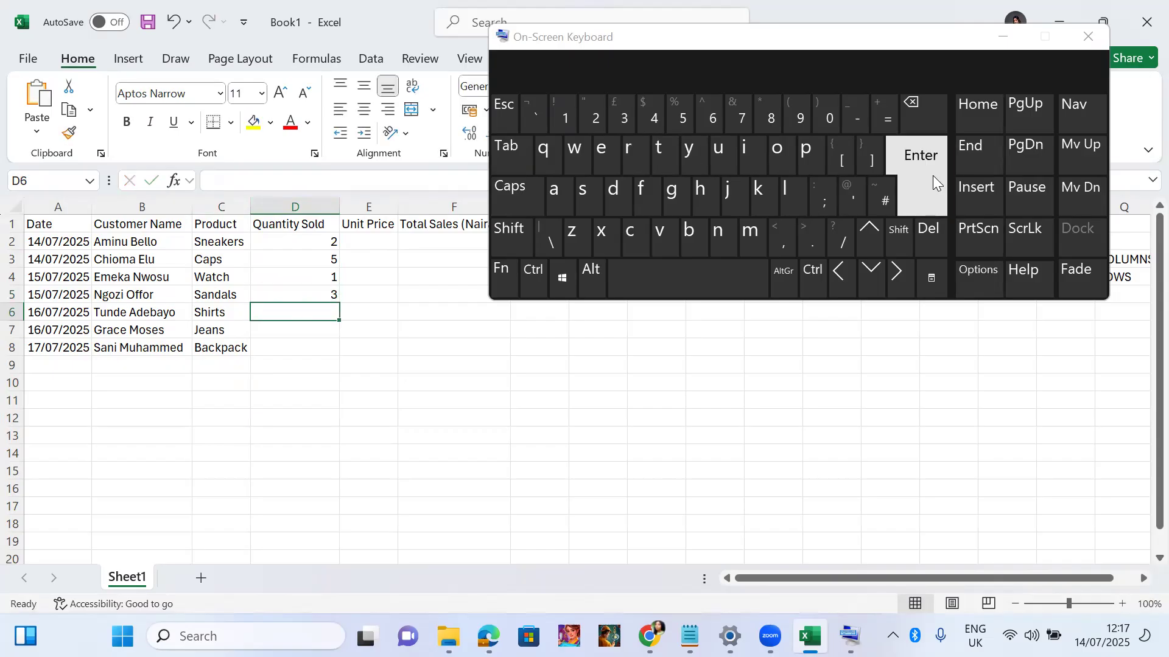
Enter the remaining quantities sold: 3 for Shirts, 5 for Jeans and 1 for Backpack.
left_click(627, 126)
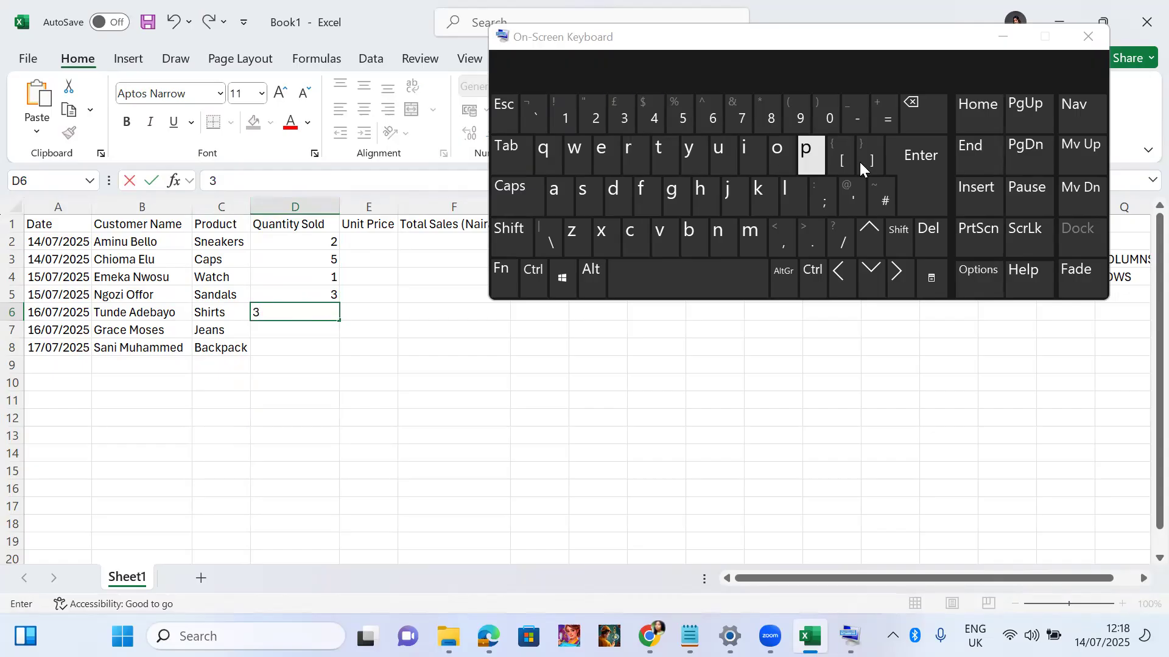
left_click(909, 172)
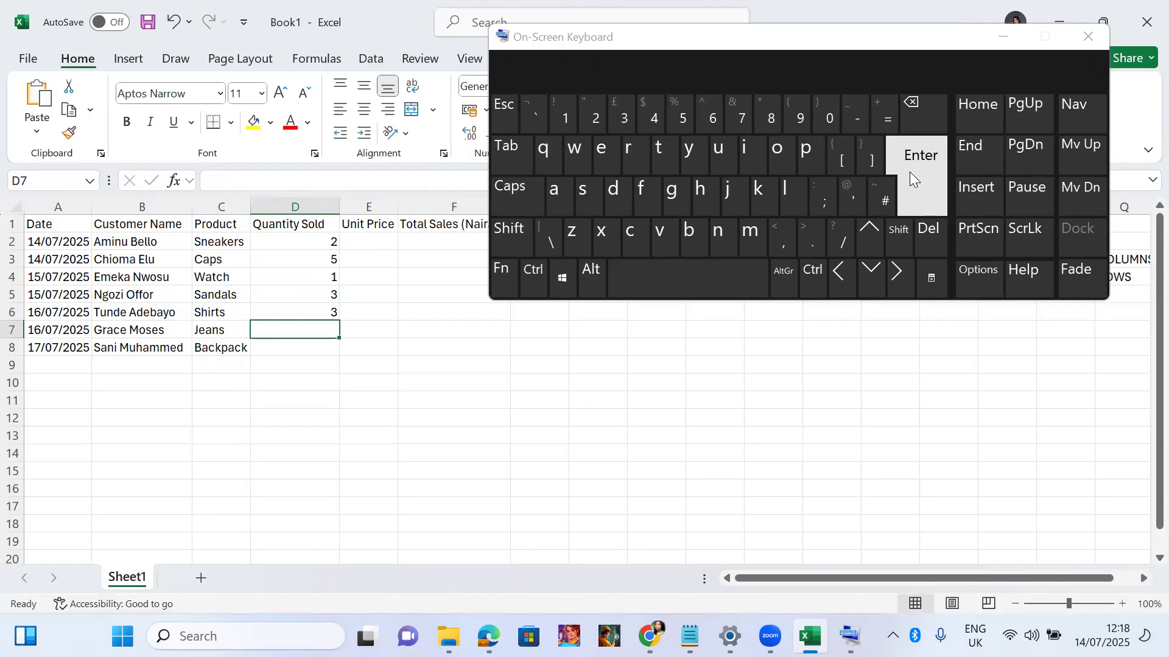
left_click(684, 119)
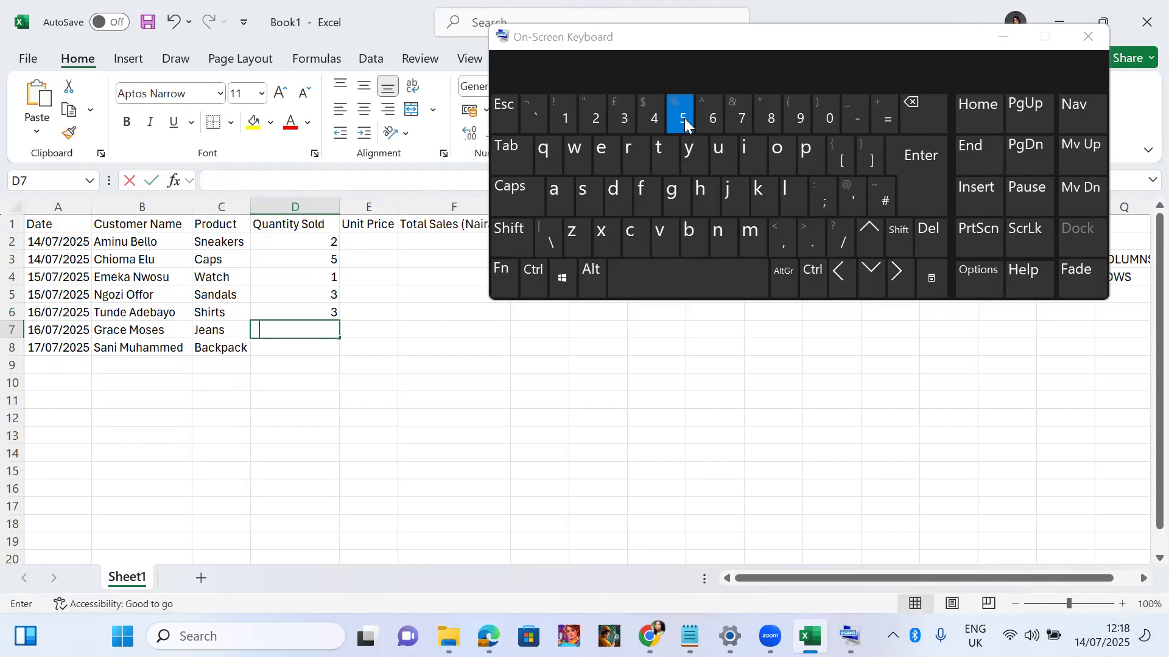
left_click(926, 166)
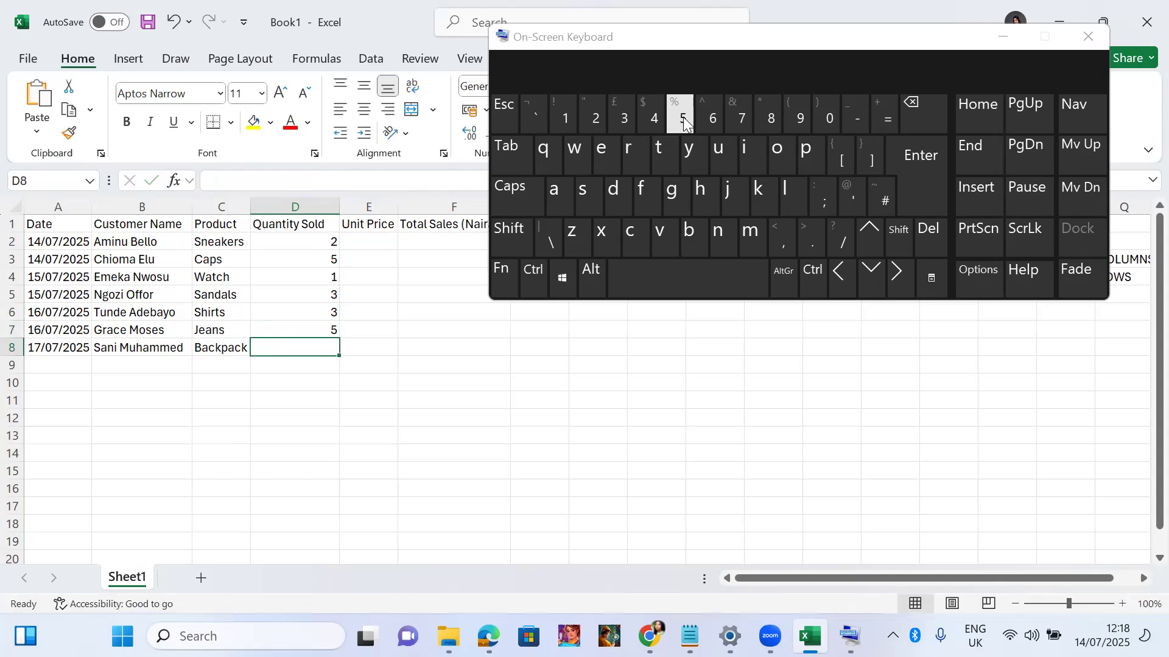
left_click(560, 114)
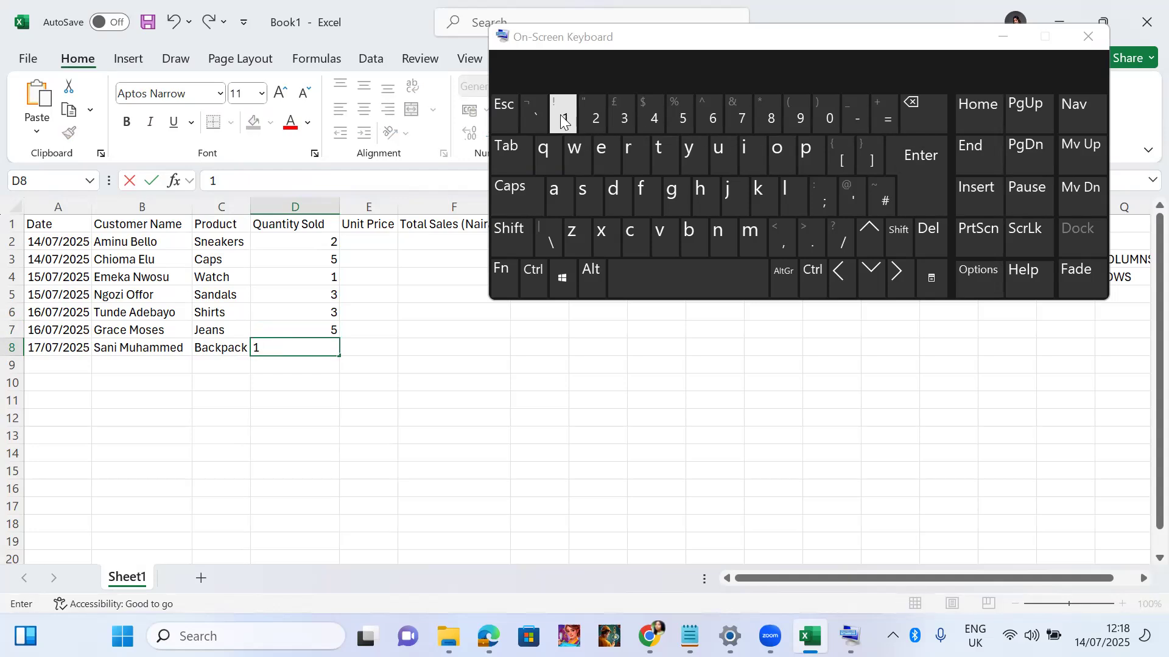
left_click(898, 188)
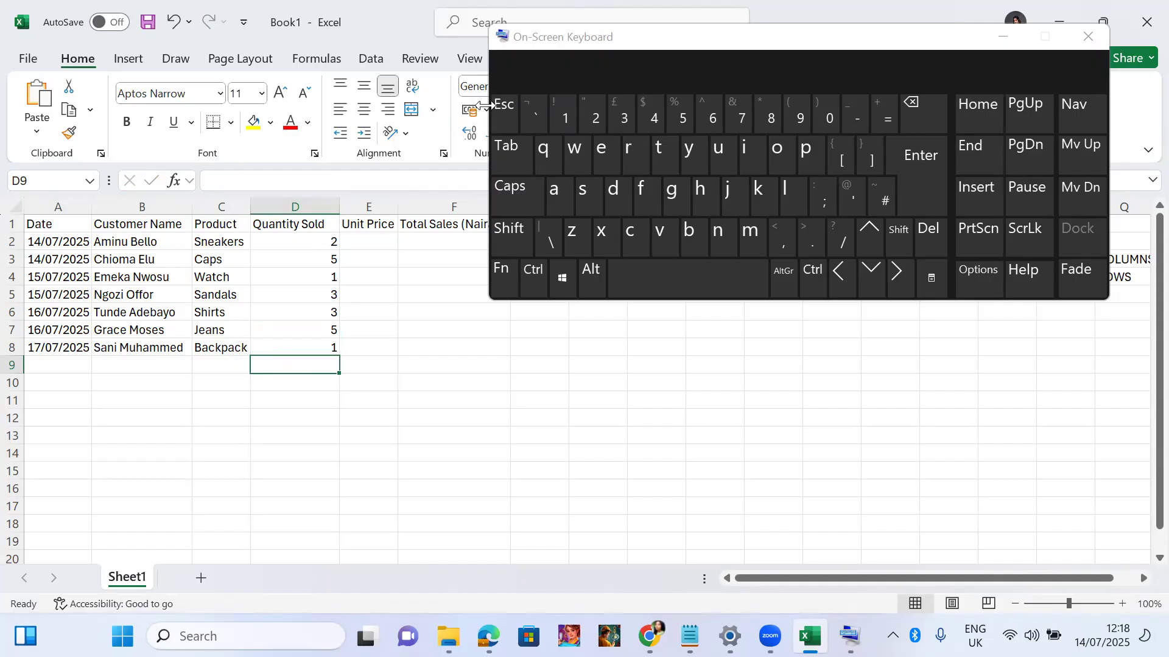
Narrow the on-screen keyboard and enter 15,000 as the unit price of Sneakers in cell E2.
left_click_drag(485, 105, 599, 122)
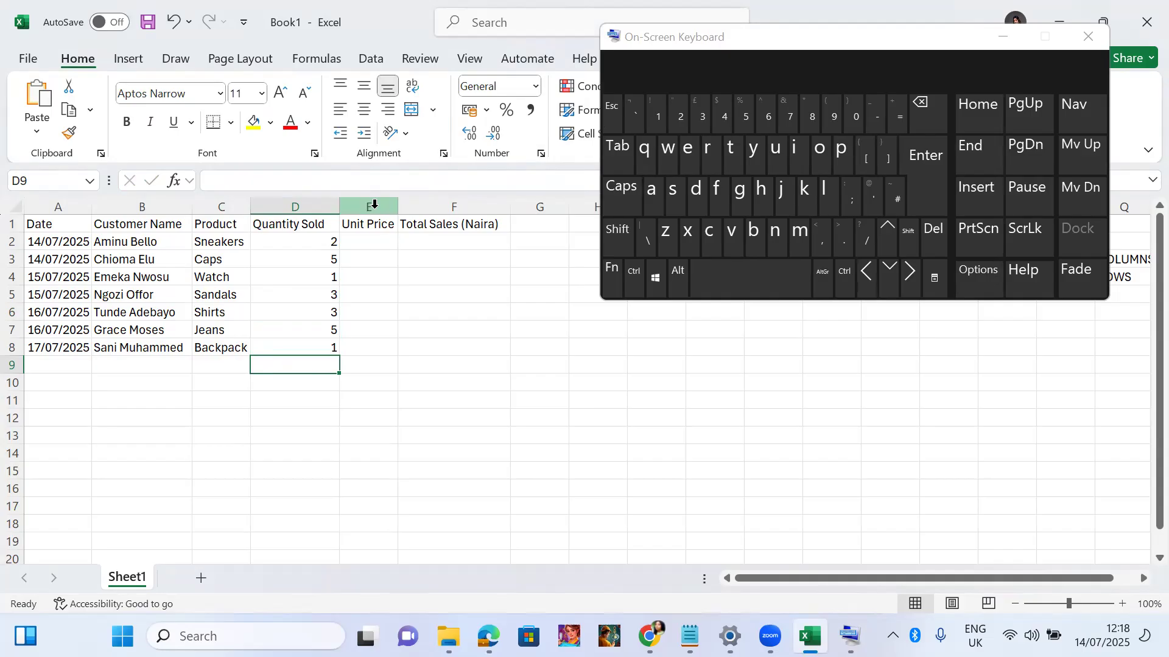
left_click(374, 205)
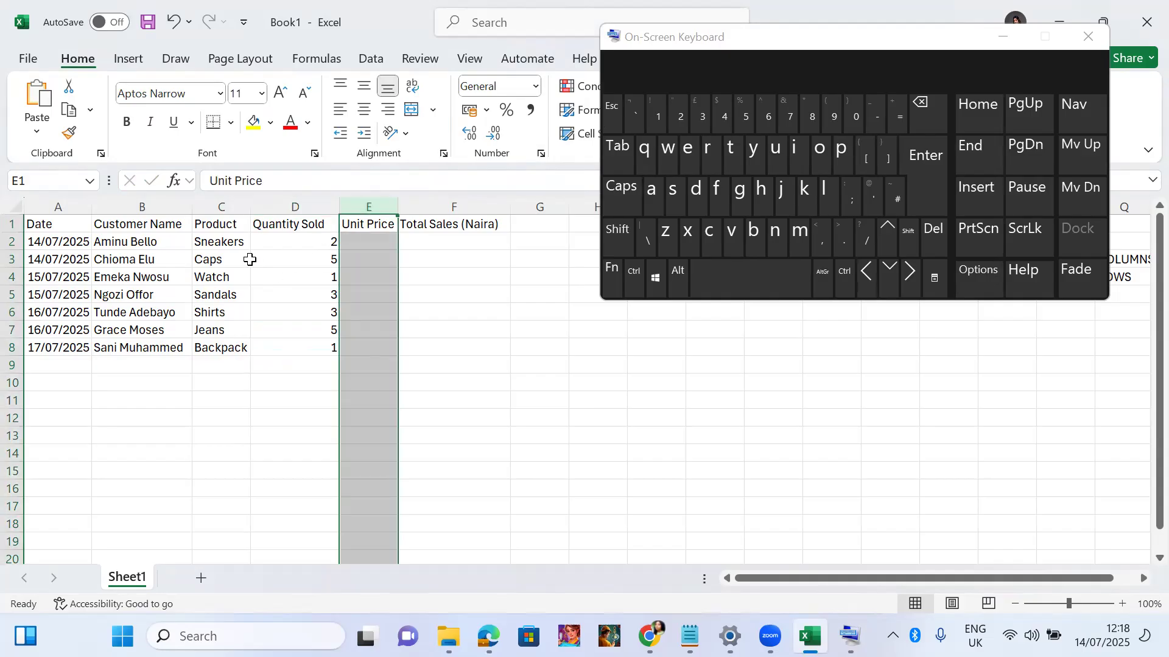
left_click(353, 246)
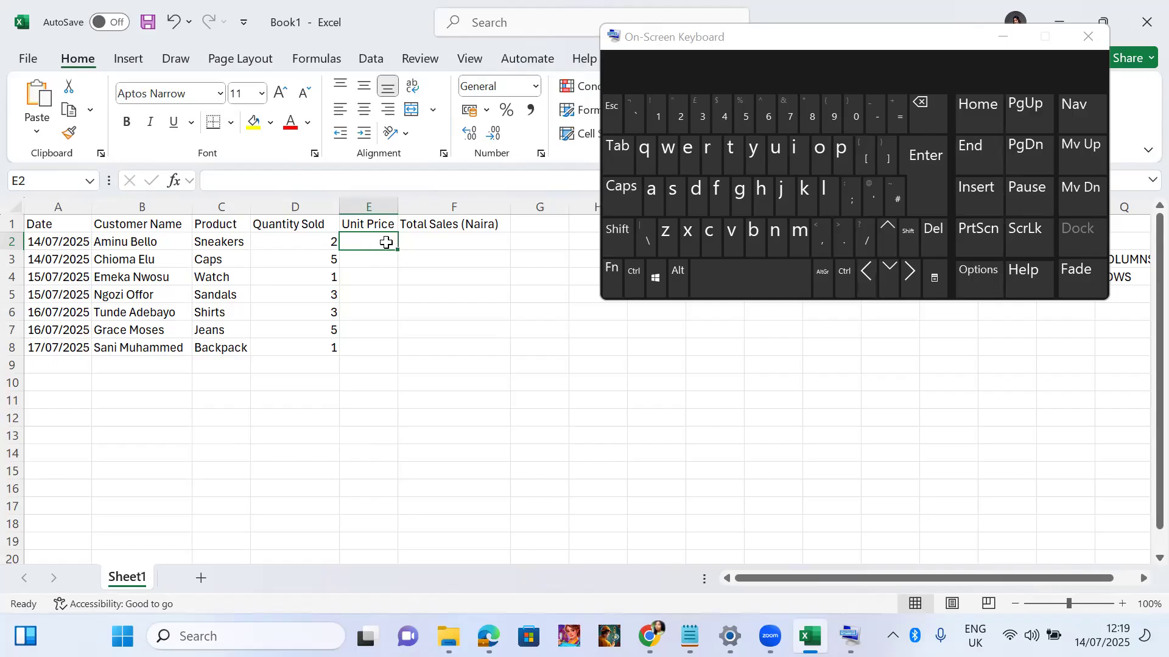
type("12")
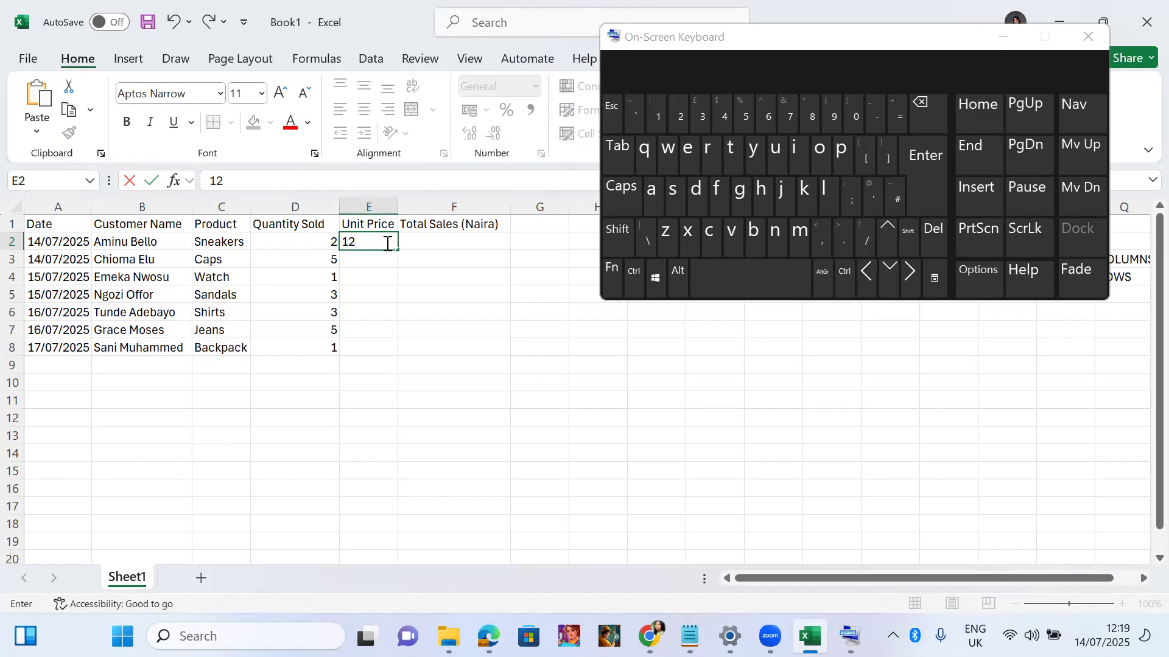
key("BackSpace")
type("5,3")
key("BackSpace")
key("BackSpace")
type("000")
left_click(919, 174)
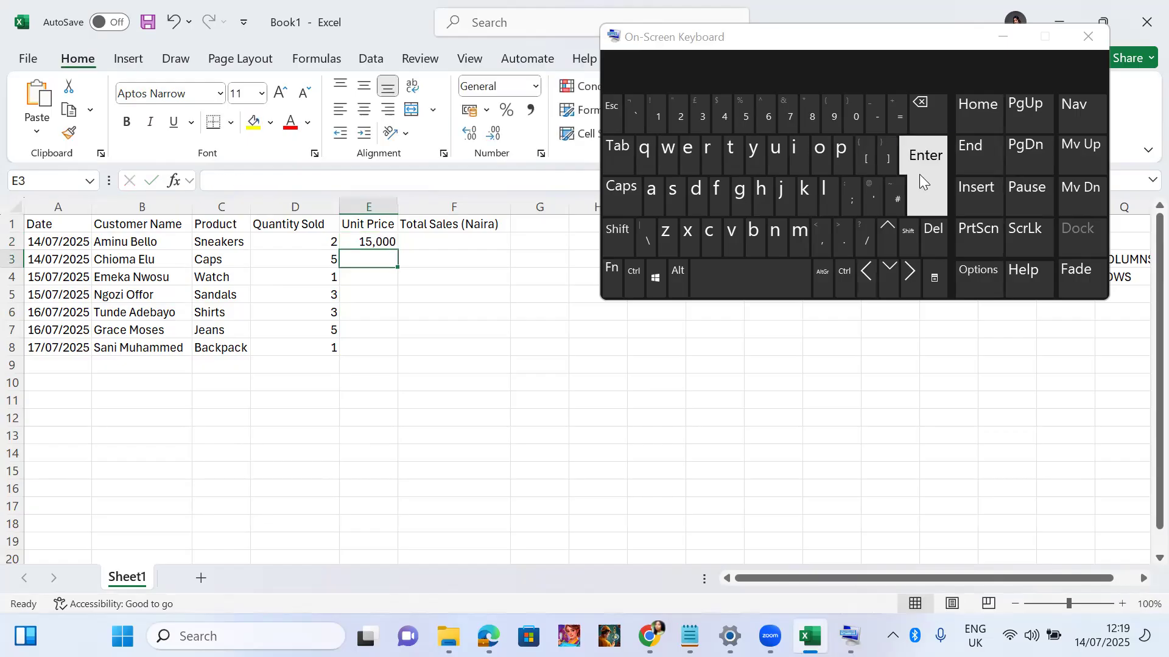
Enter 1,500 as the unit price of Caps in cell E3.
left_click(660, 115)
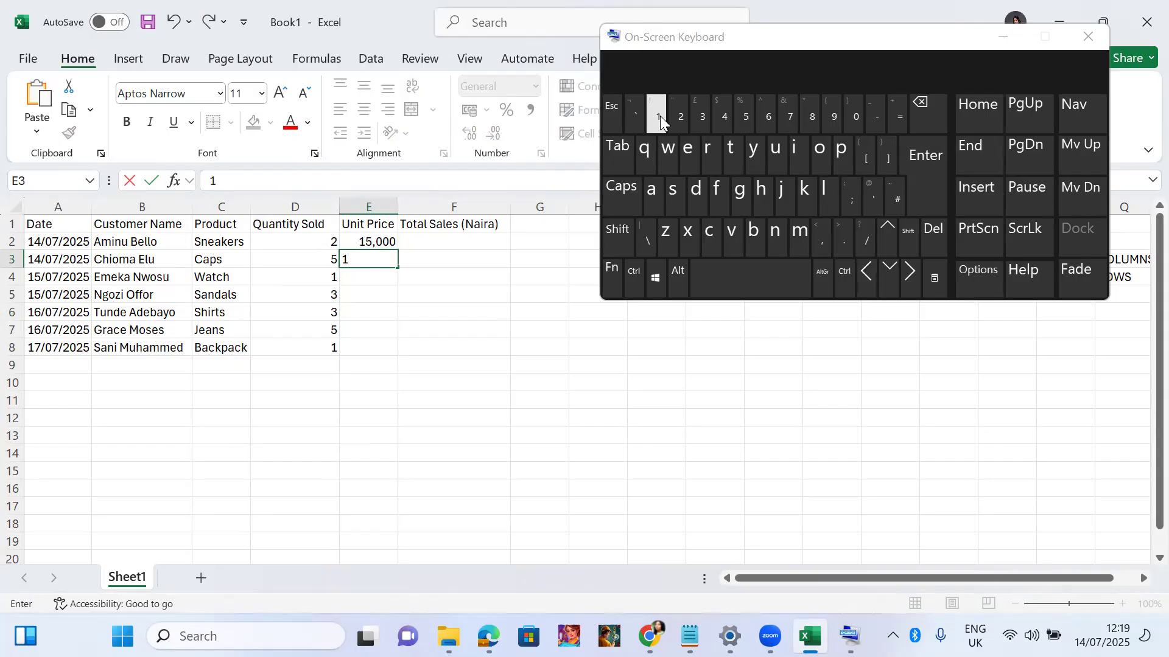
left_click(821, 246)
left_click(740, 119)
left_click(855, 126)
left_click(854, 127)
left_click(916, 180)
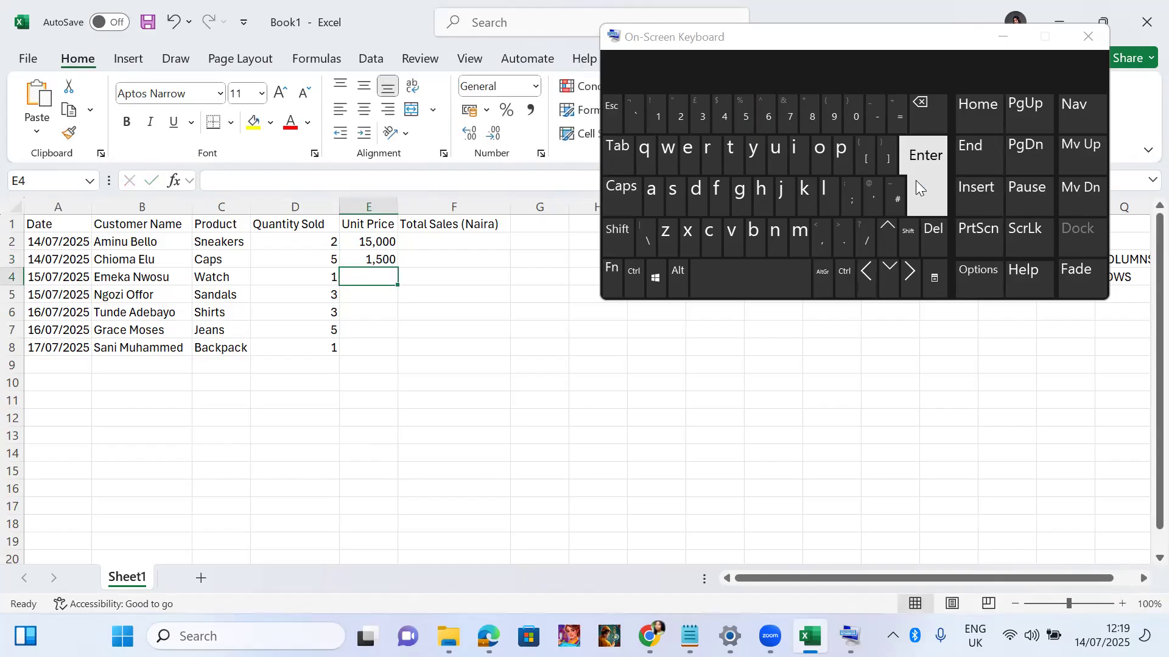
Enter 30,000 as the unit price of the Watch in cell E4.
left_click(701, 122)
left_click(853, 120)
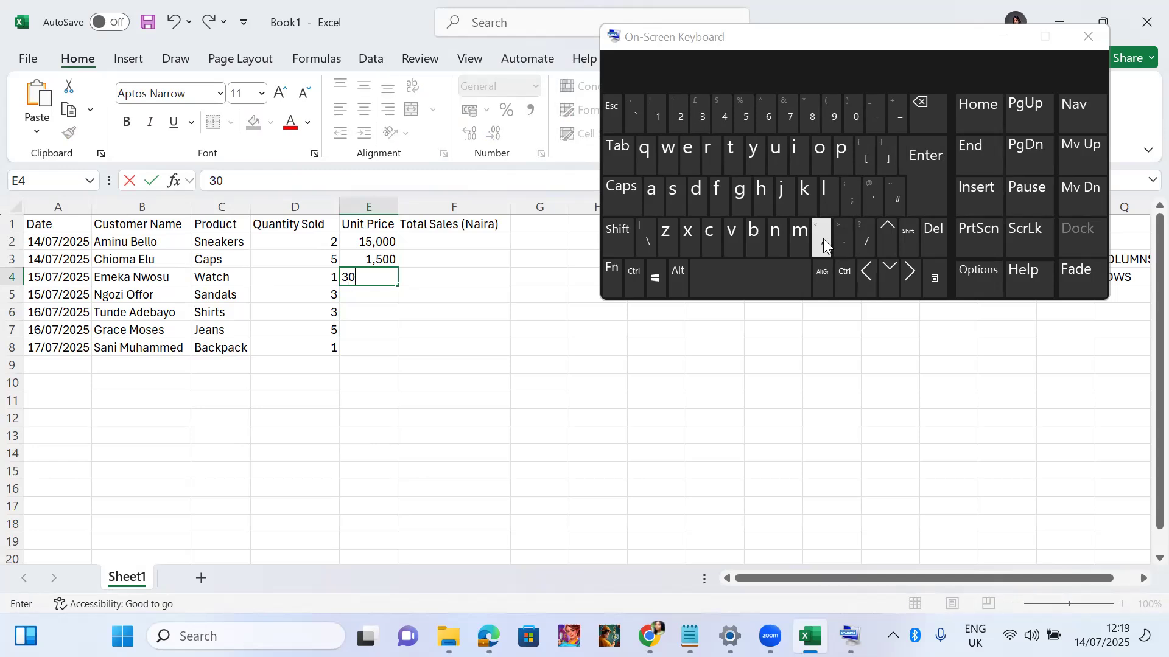
left_click(853, 120)
left_click(854, 120)
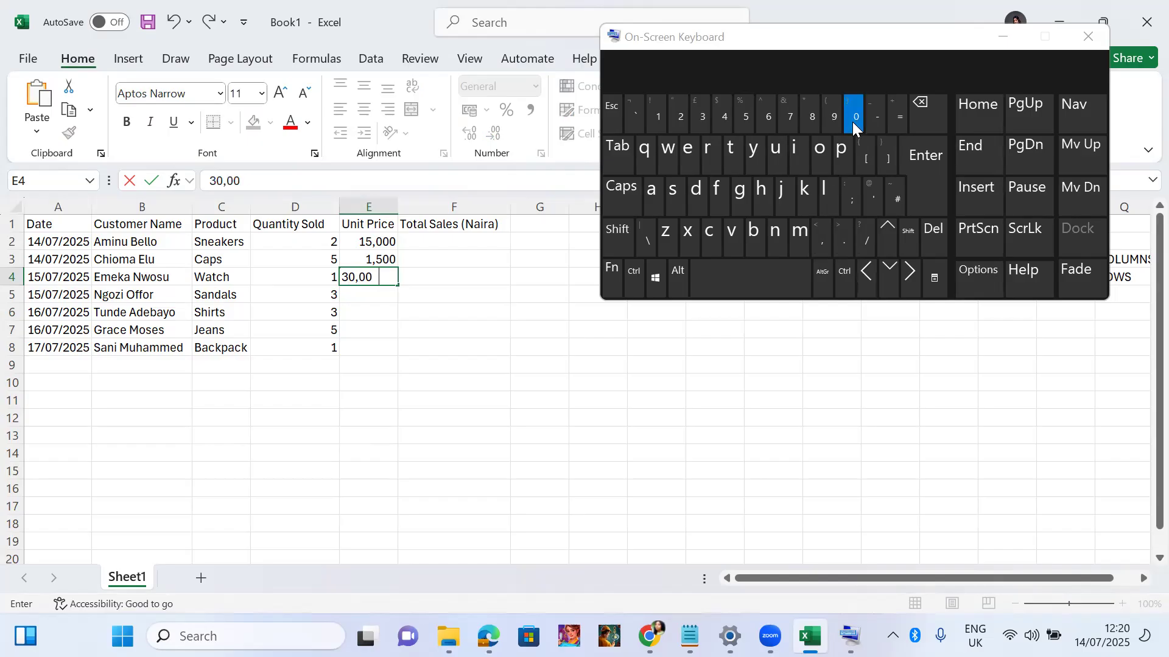
left_click(853, 121)
left_click(917, 159)
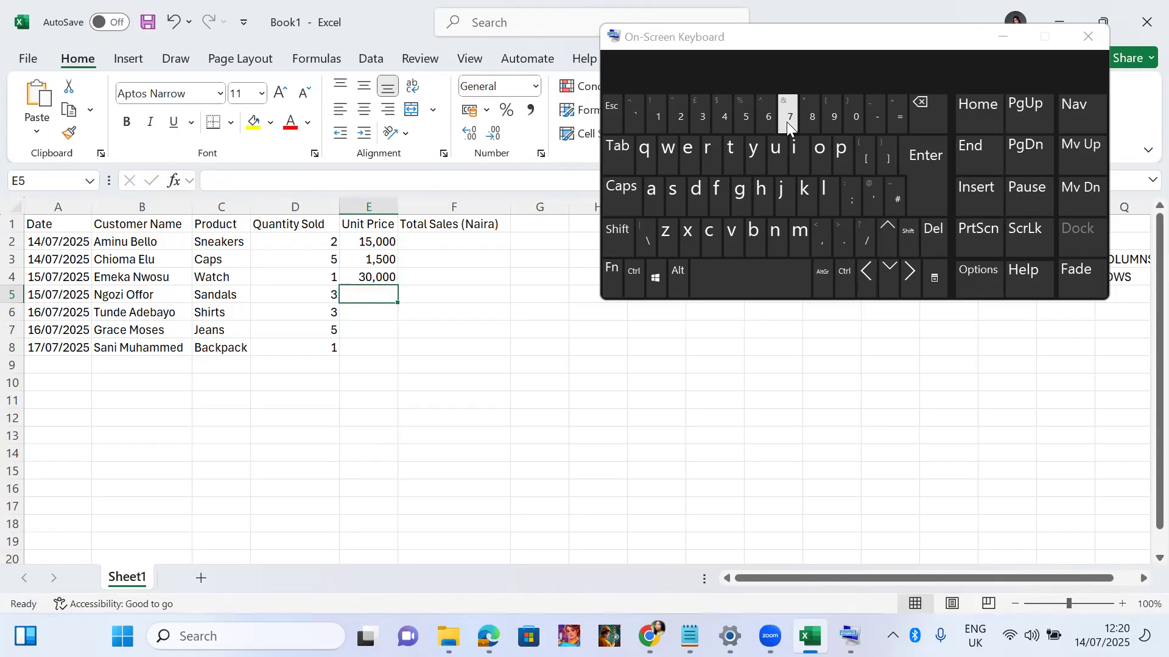
Enter 7,500 as the unit price of Sandals in cell E5.
left_click(786, 122)
left_click(749, 119)
left_click(856, 123)
left_click(856, 123)
left_click(919, 168)
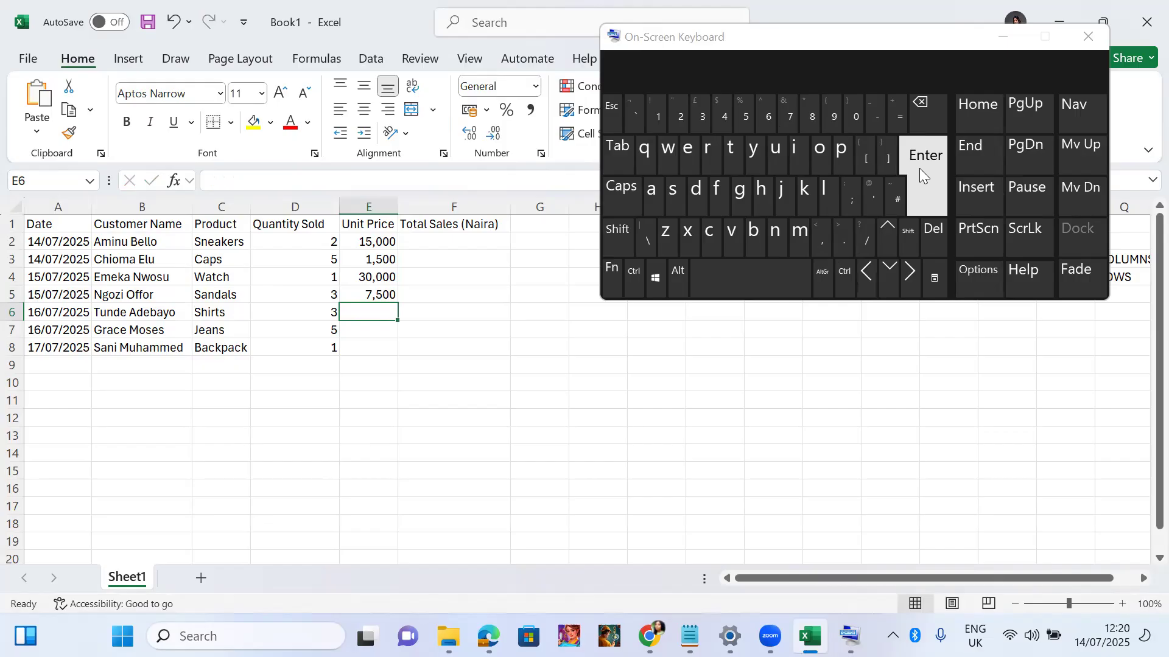
Enter 24000 as the unit price of Shirts in cell E6.
left_click(682, 124)
left_click(723, 122)
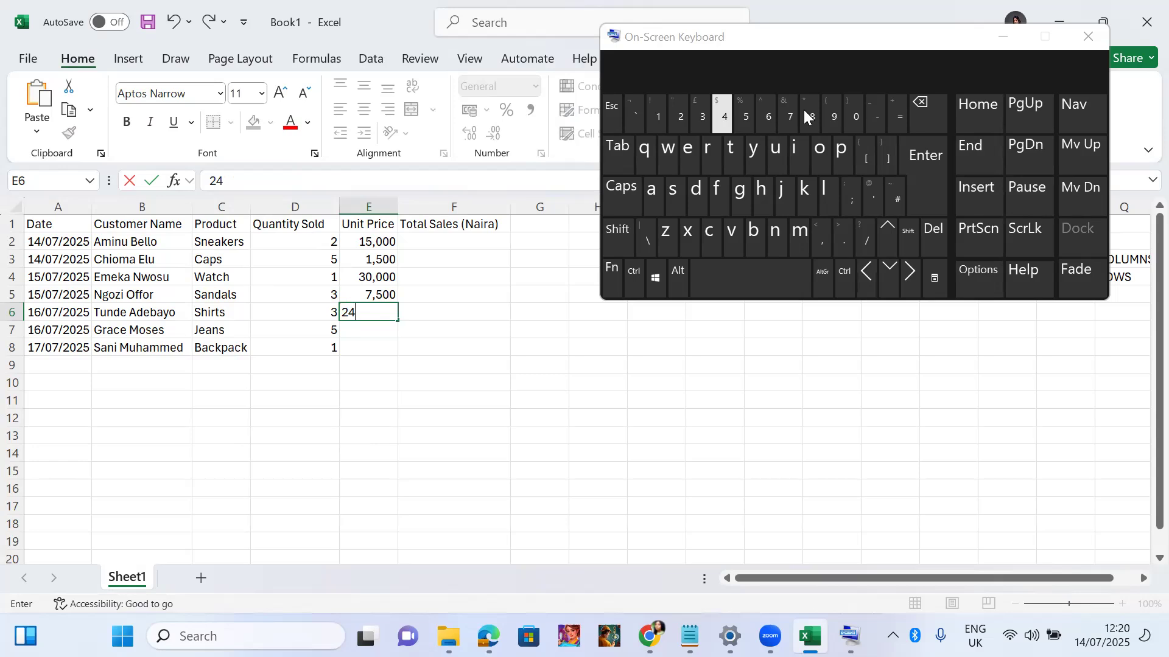
left_click(862, 110)
left_click(862, 110)
left_click(863, 109)
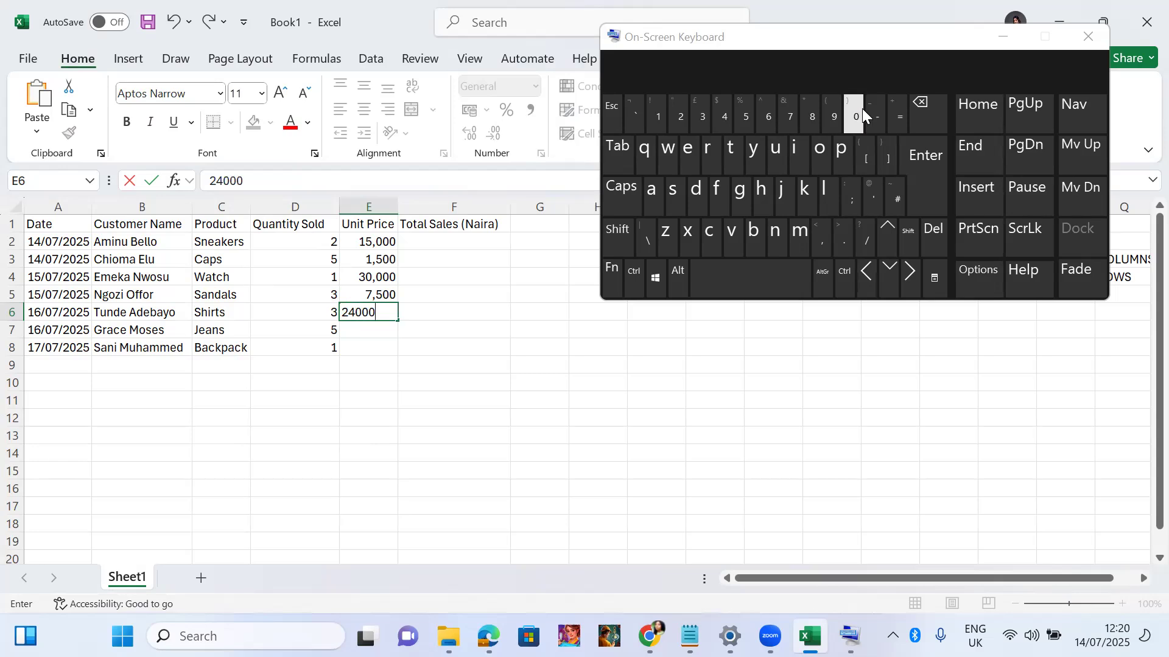
left_click(933, 178)
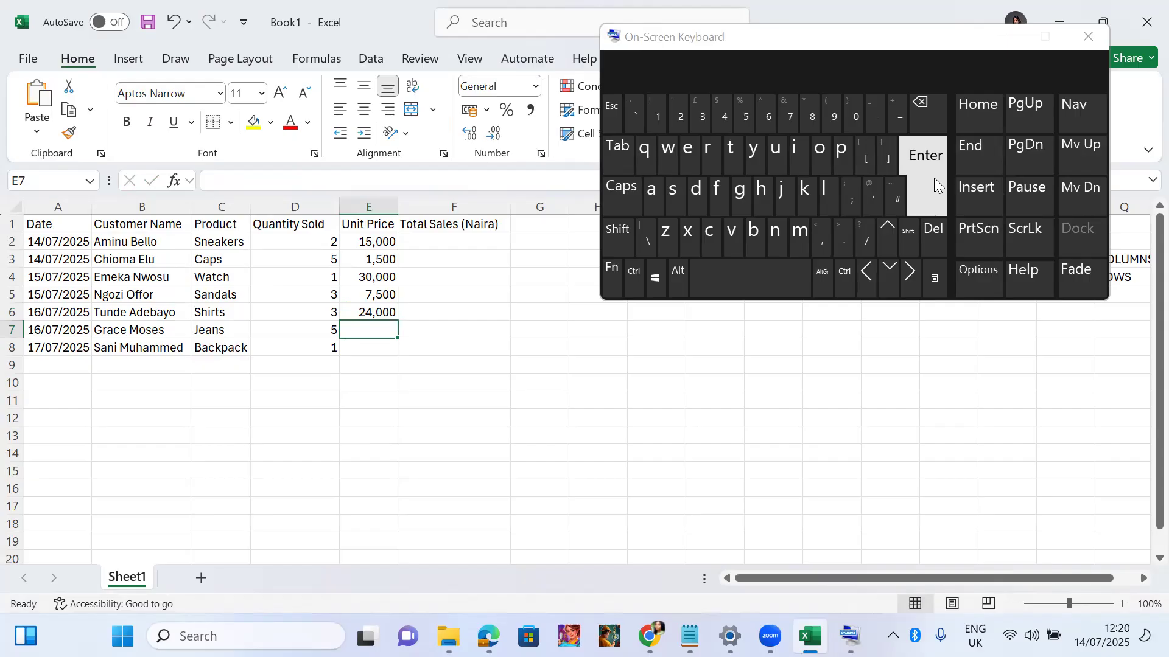
Enter 50000 as the unit price of Jeans in cell E7.
left_click(752, 123)
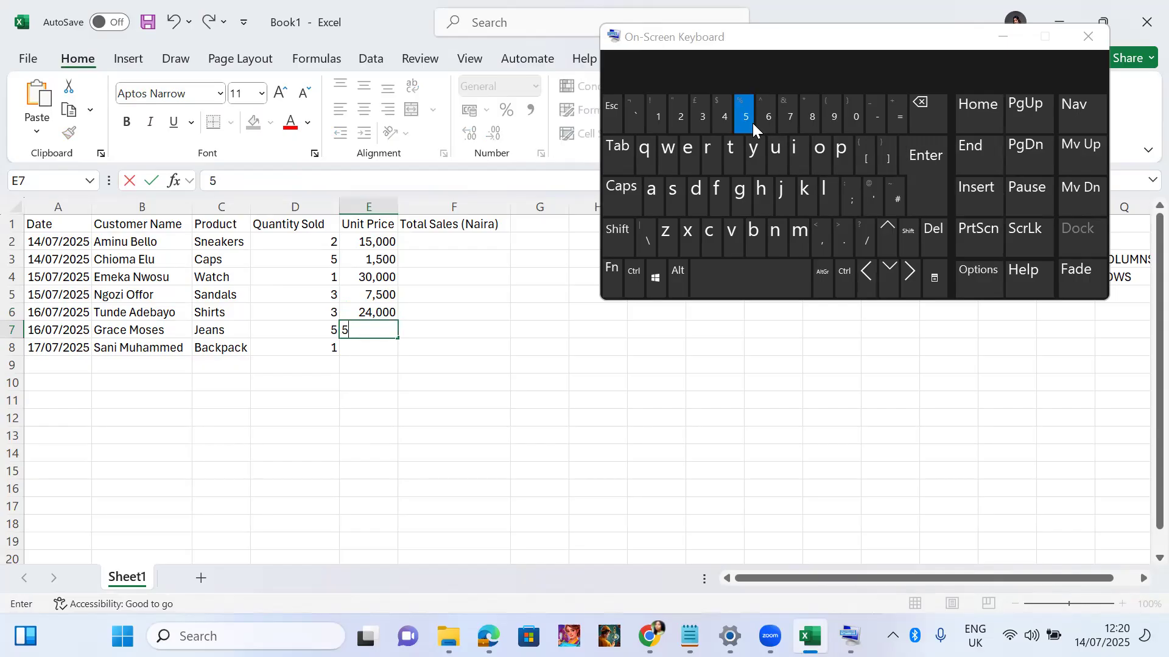
left_click(848, 109)
left_click(847, 109)
left_click(847, 109)
left_click(847, 109)
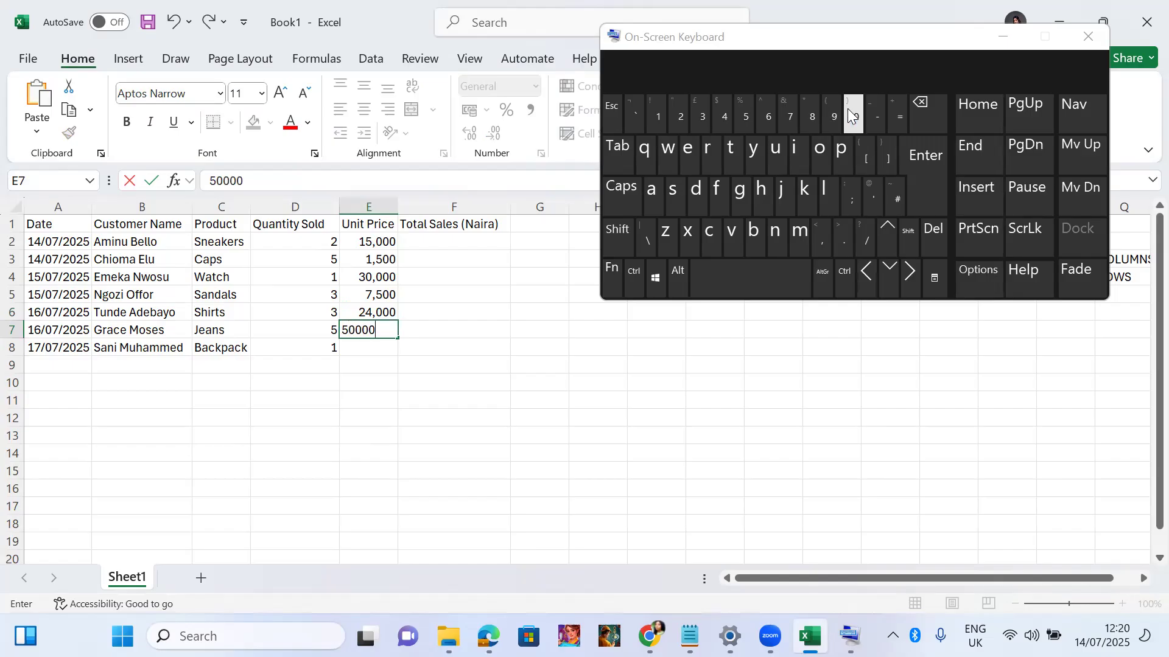
left_click(935, 174)
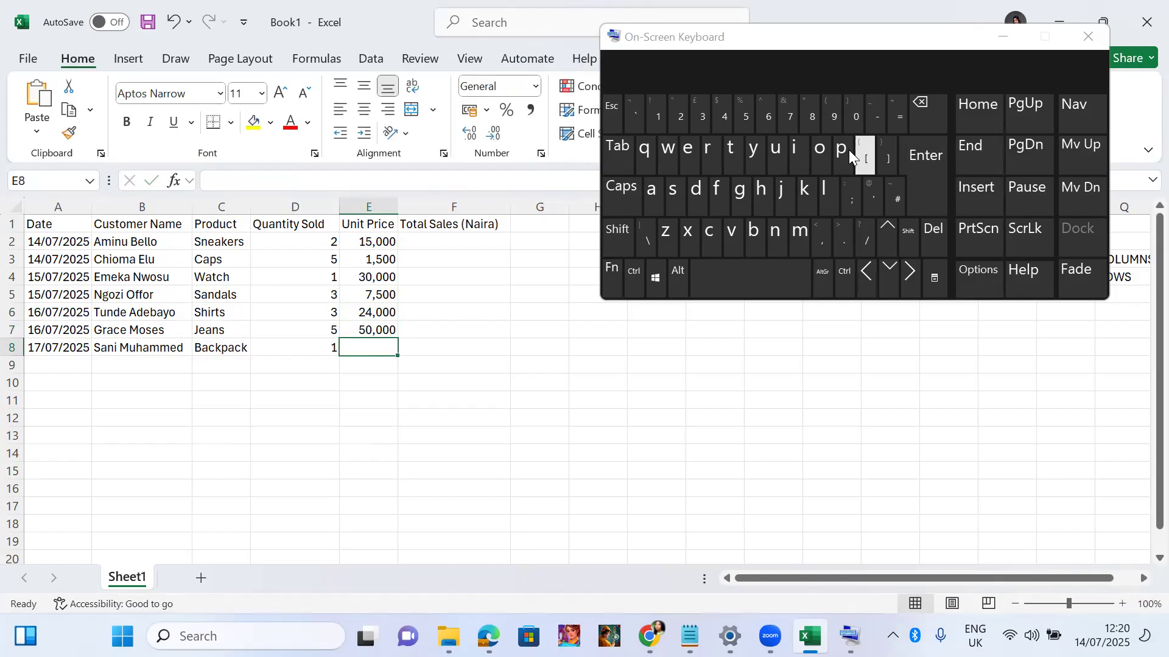
Enter 12000 as the unit price of the Backpack in cell E8.
left_click(659, 125)
left_click(679, 121)
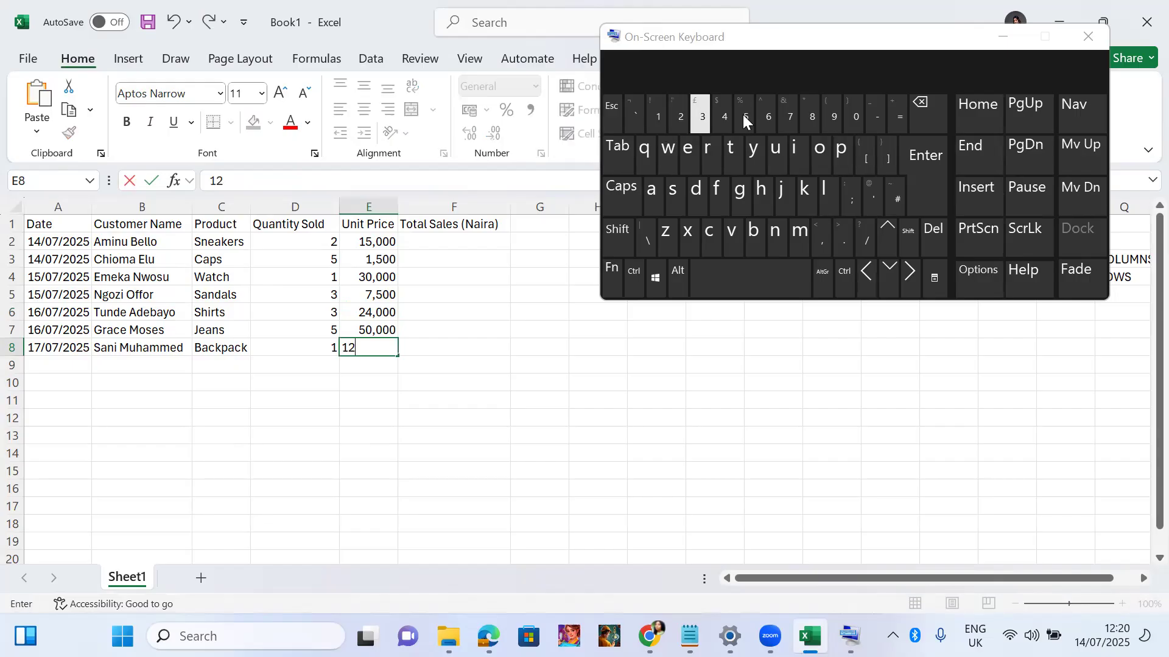
left_click(848, 113)
left_click(847, 113)
left_click(848, 113)
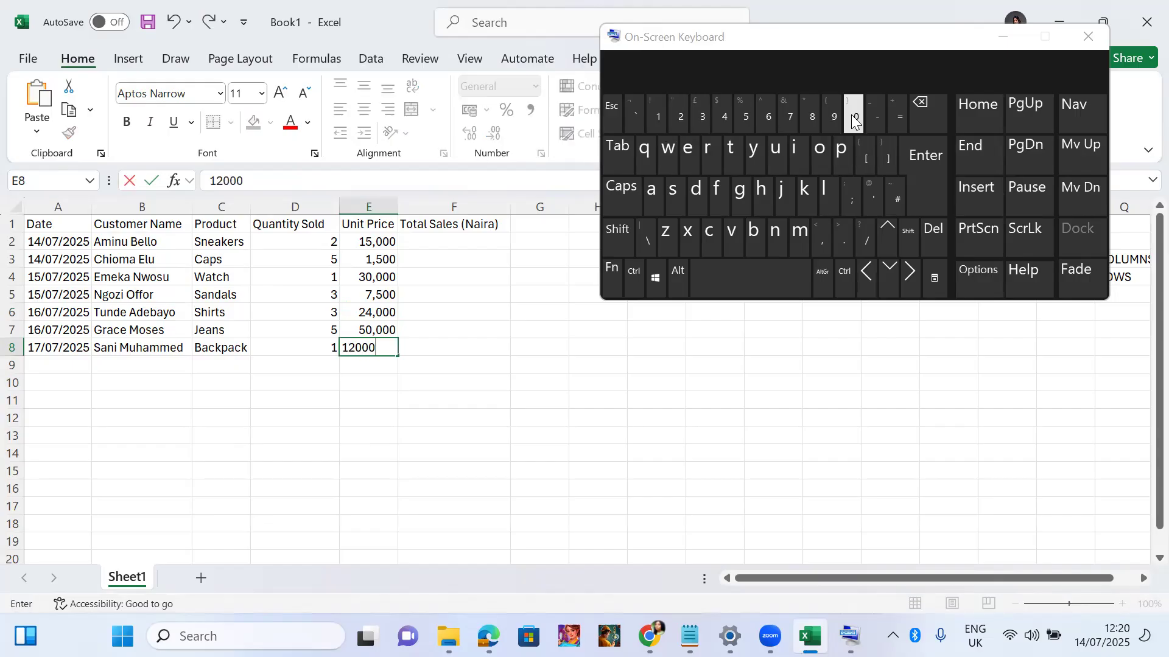
left_click(938, 164)
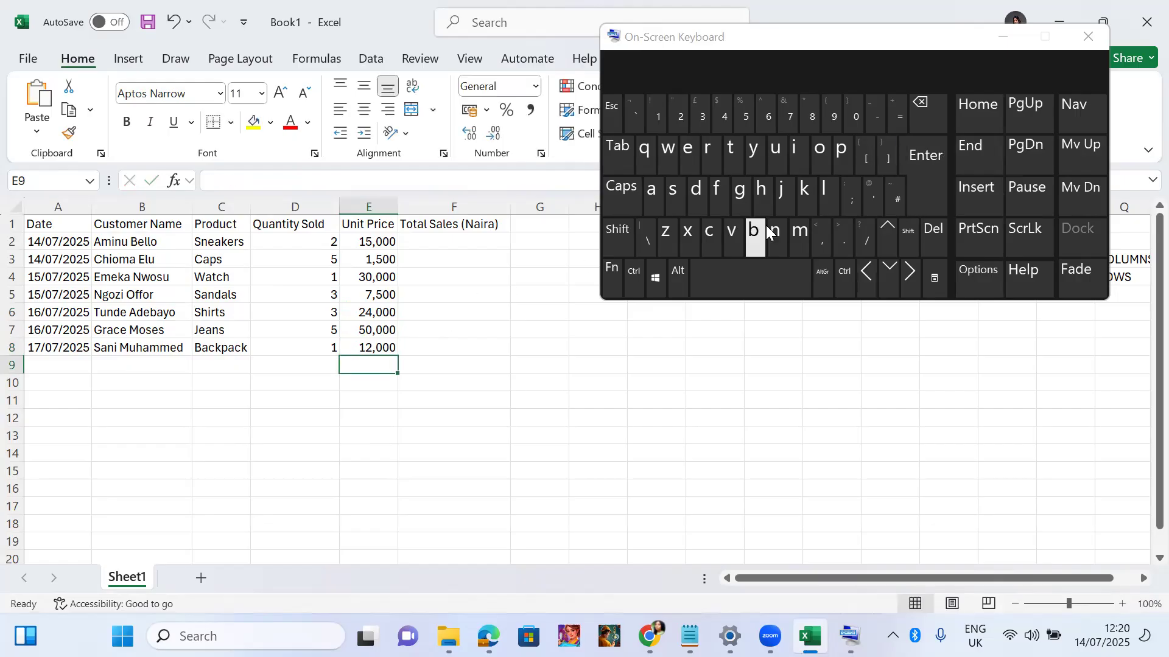
Minimise the on-screen keyboard and check the Total Sales instructions in the DAY 1 TASK – DATA ENTRY document in Chrome before returning to Excel.
left_click(1005, 36)
mouse_move(690, 636)
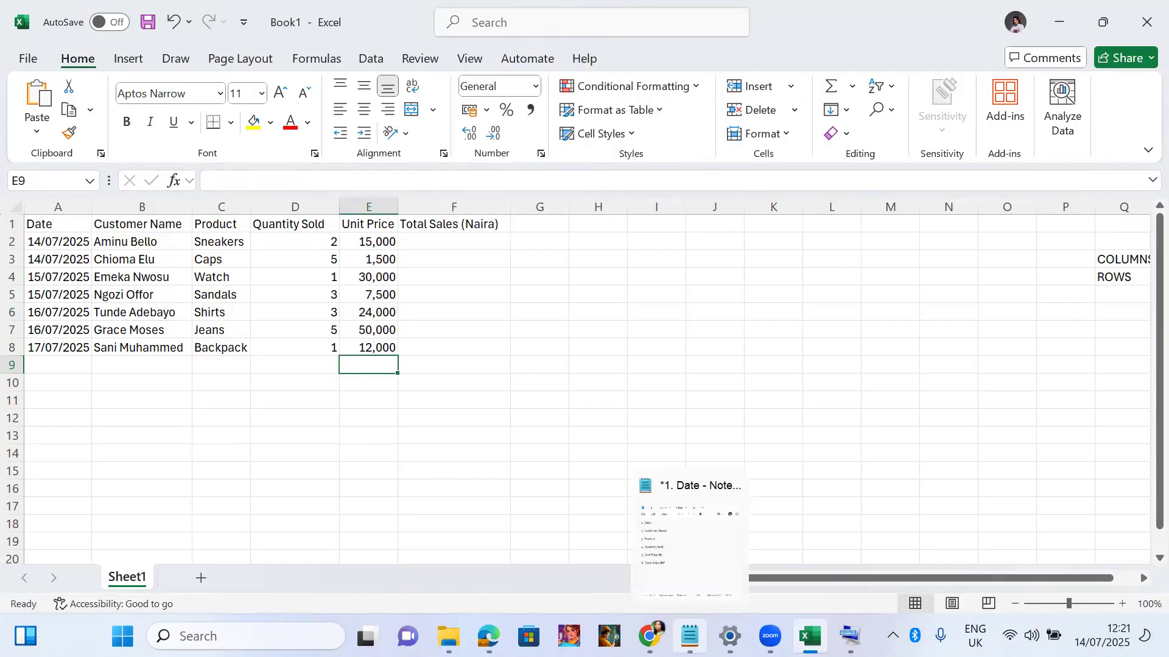
mouse_move(650, 636)
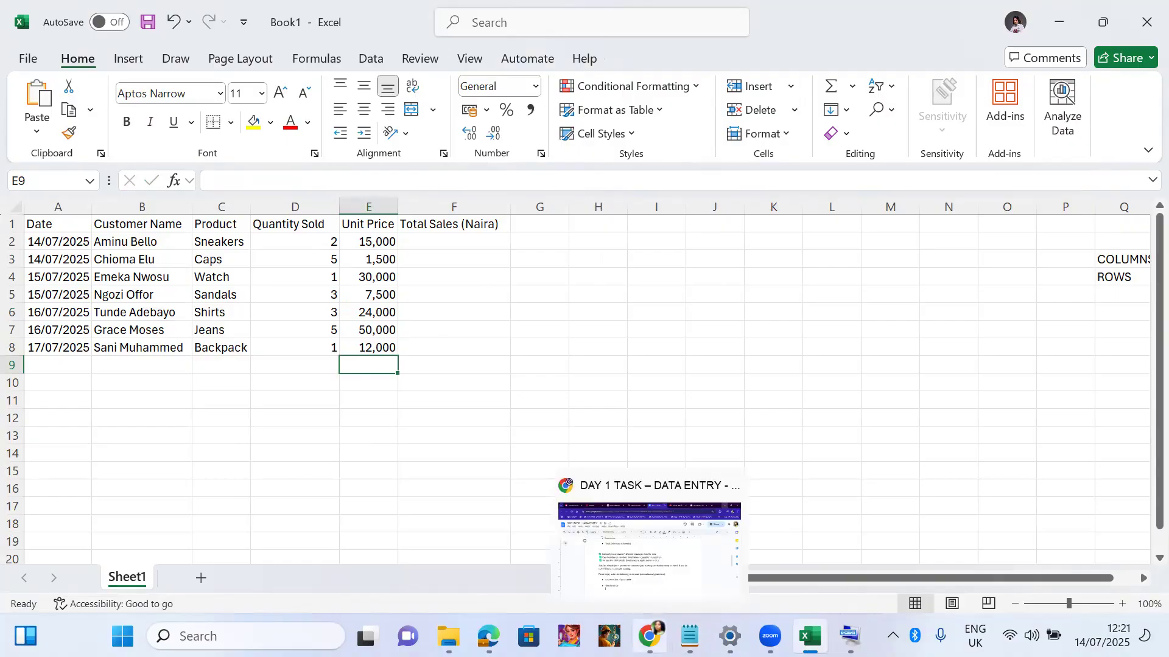
left_click(646, 560)
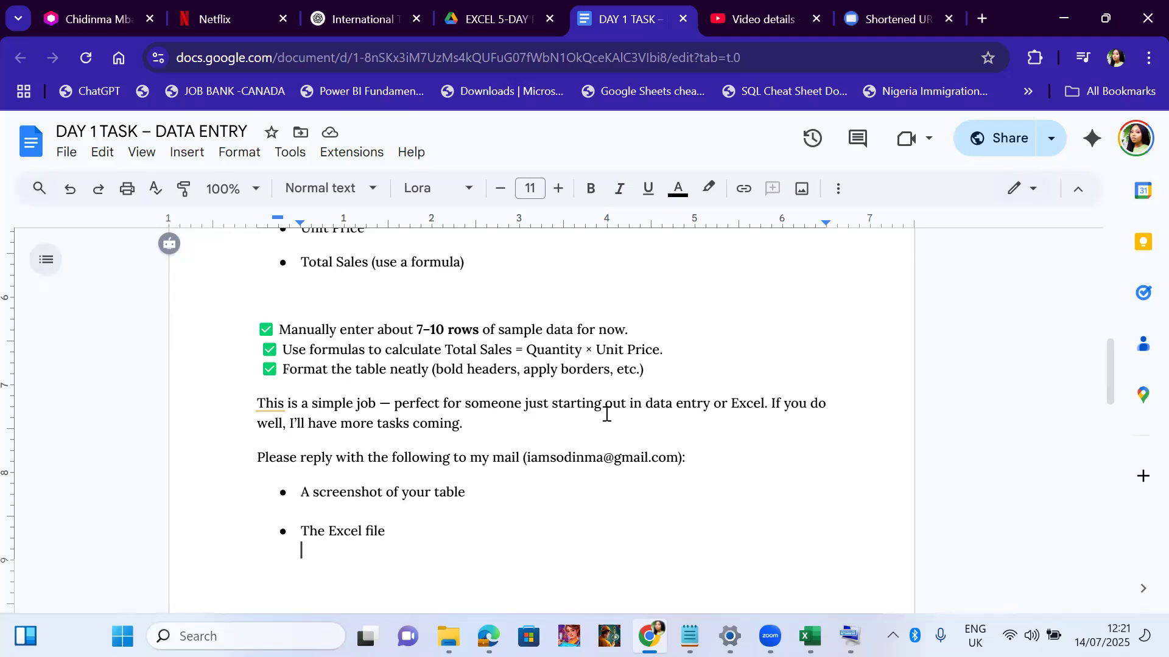
mouse_move(810, 633)
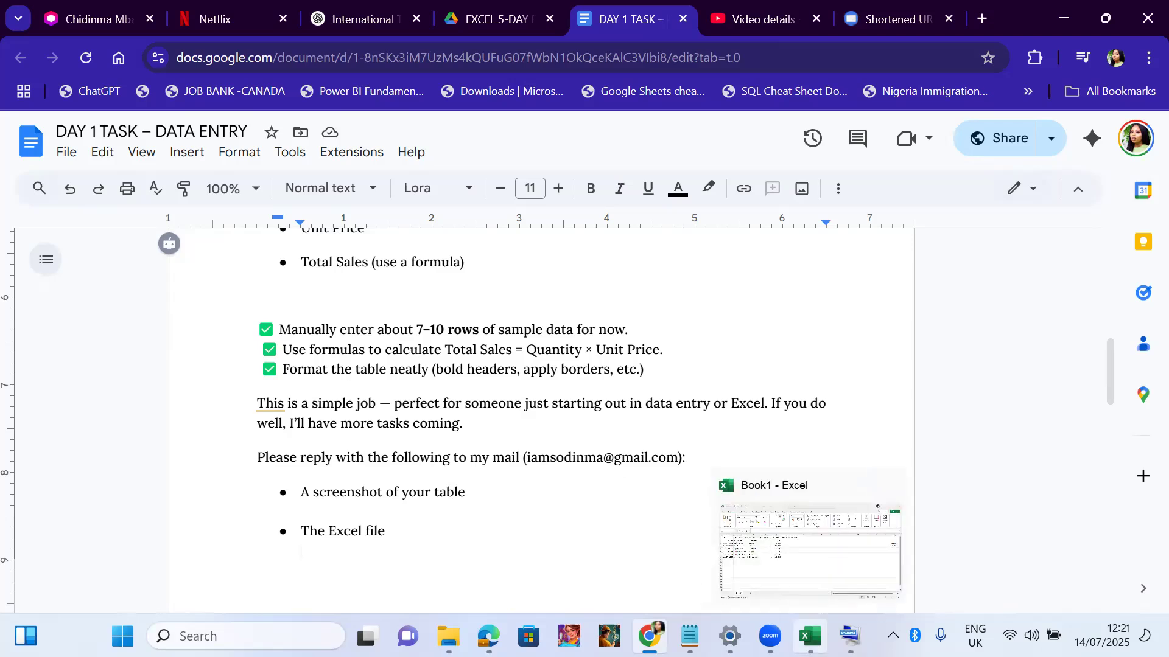
left_click(790, 577)
Recheck the Total Sales formula instruction in the DAY 1 TASK – DATA ENTRY document in Chrome and return to the Excel workbook.
left_click(451, 208)
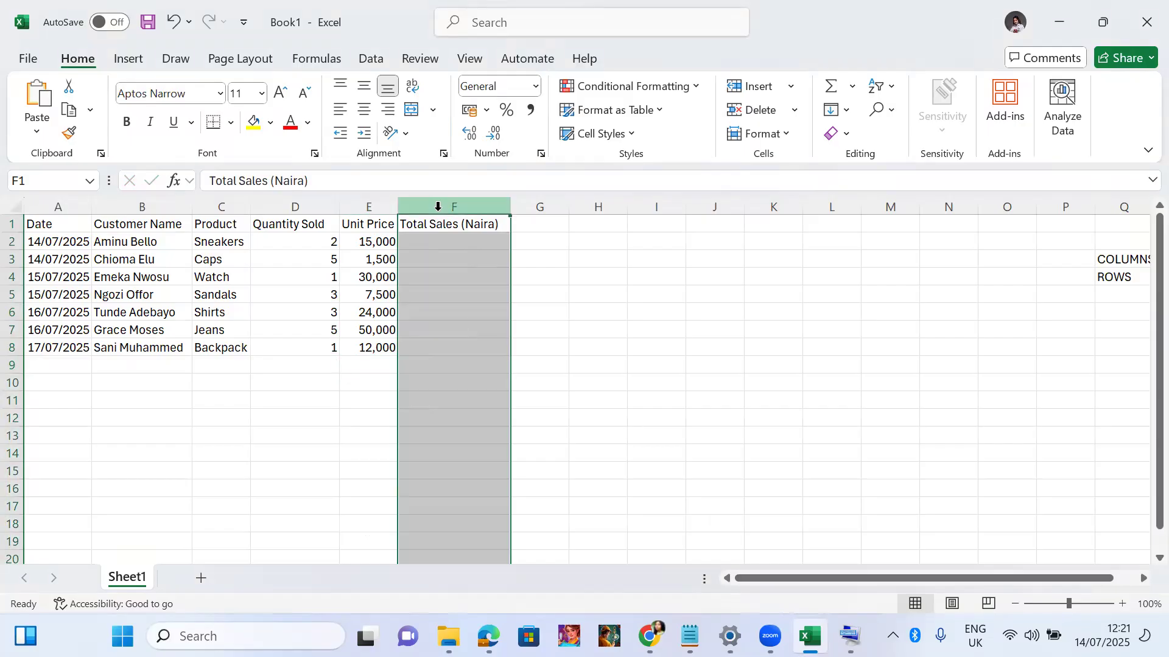
mouse_move(650, 634)
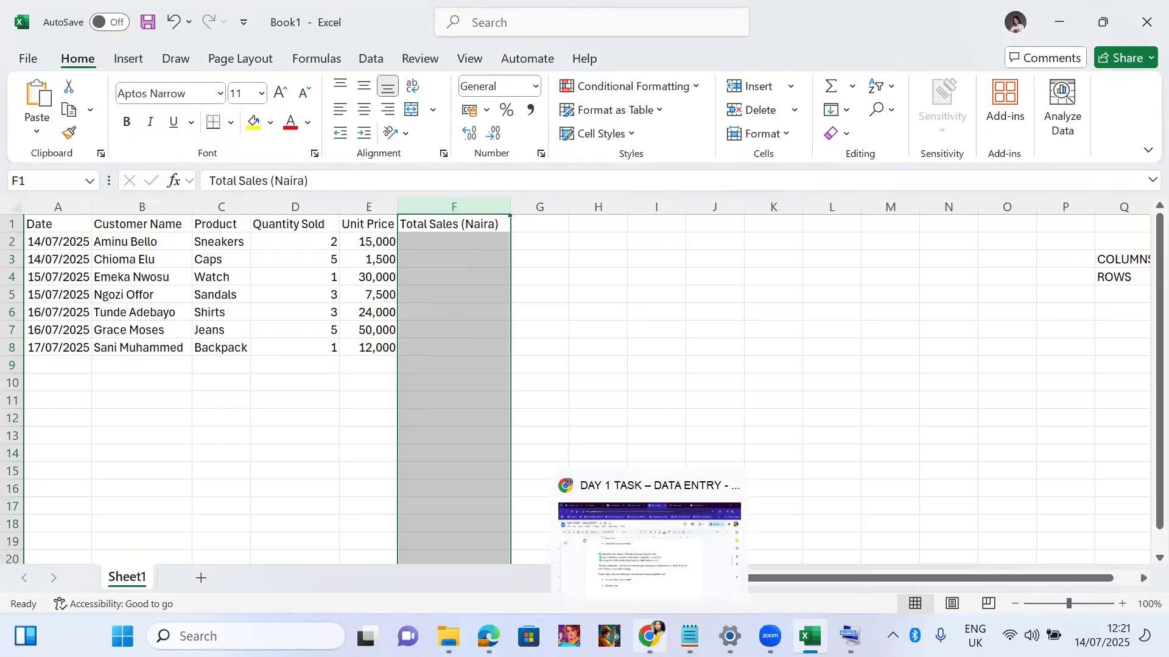
left_click(632, 581)
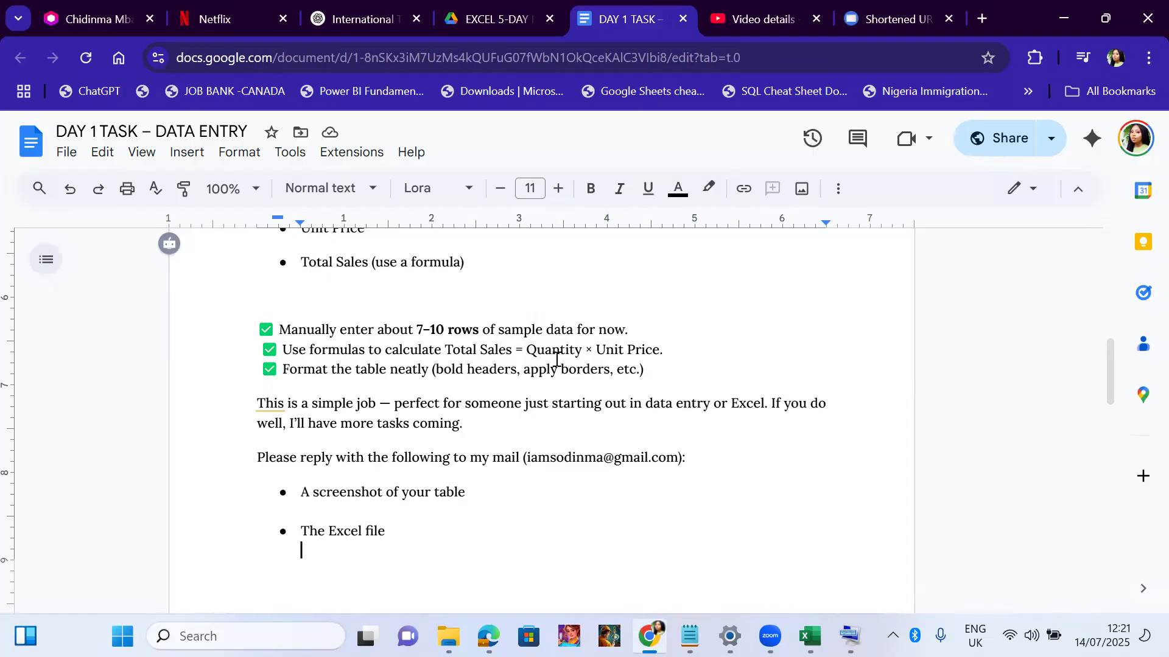
mouse_move(810, 636)
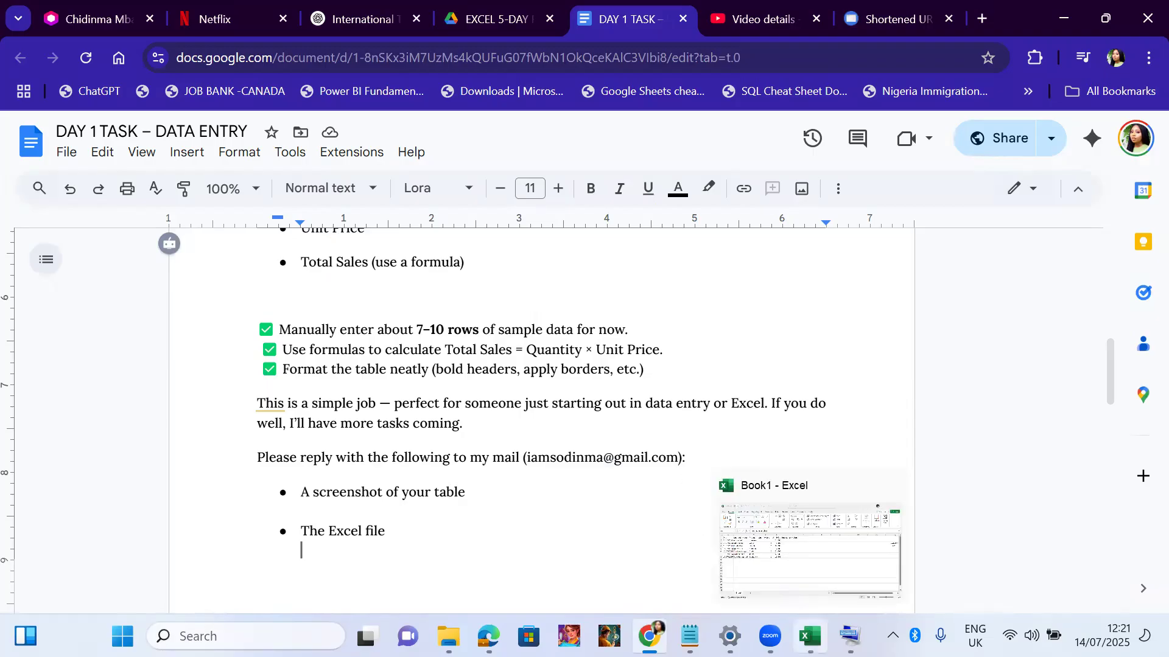
left_click(781, 575)
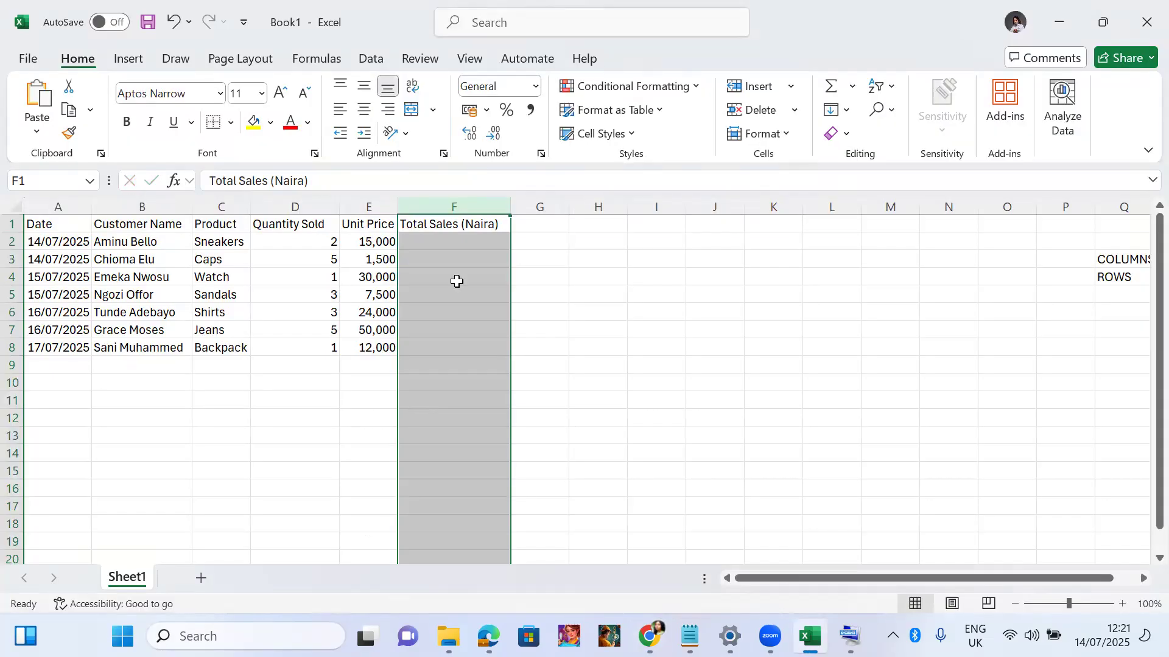
Examine the Quantity Sold and Unit Price columns against cell F2 to identify the cells needed for the Total Sales calculation.
left_click(276, 210)
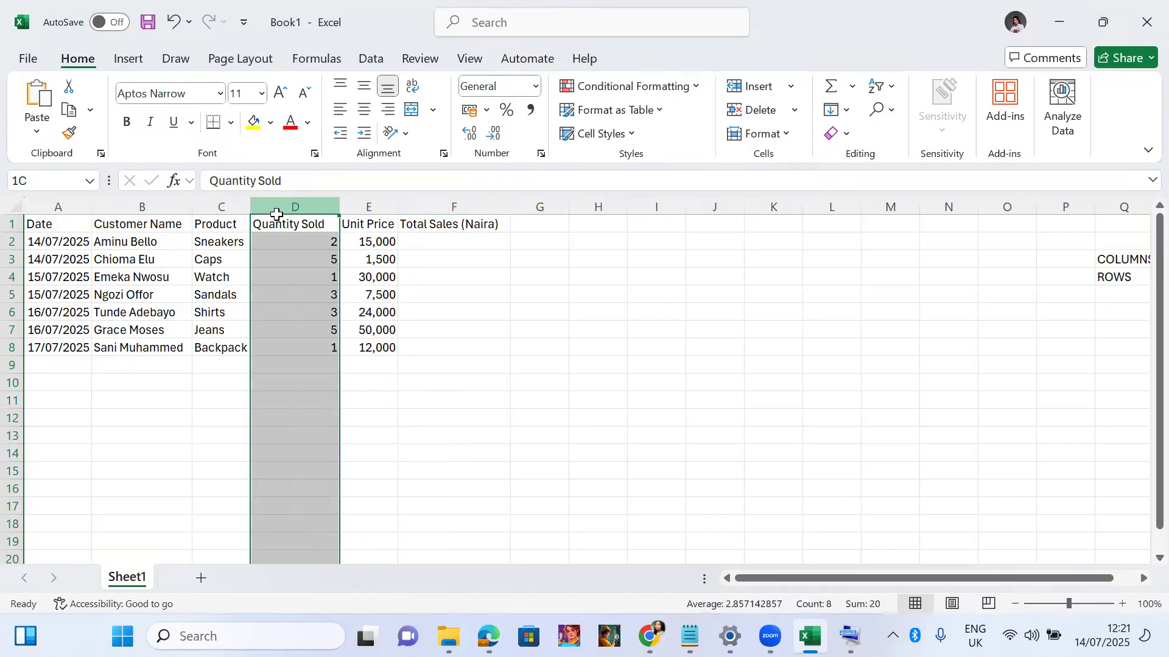
left_click(369, 208)
left_click(437, 240)
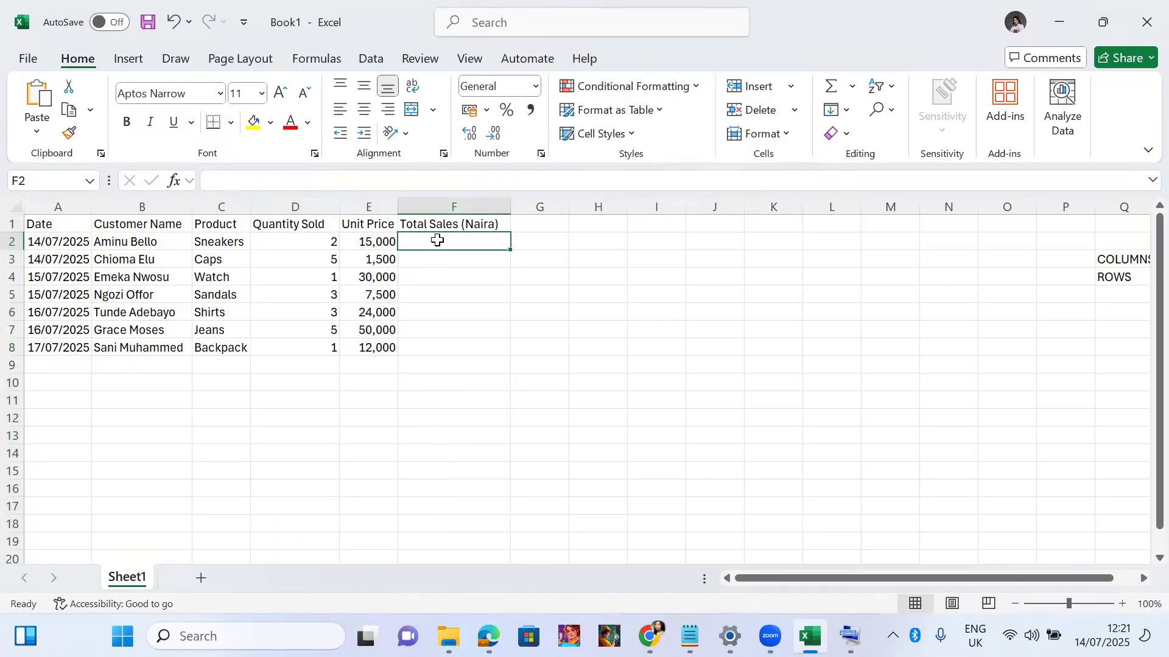
left_click(220, 245)
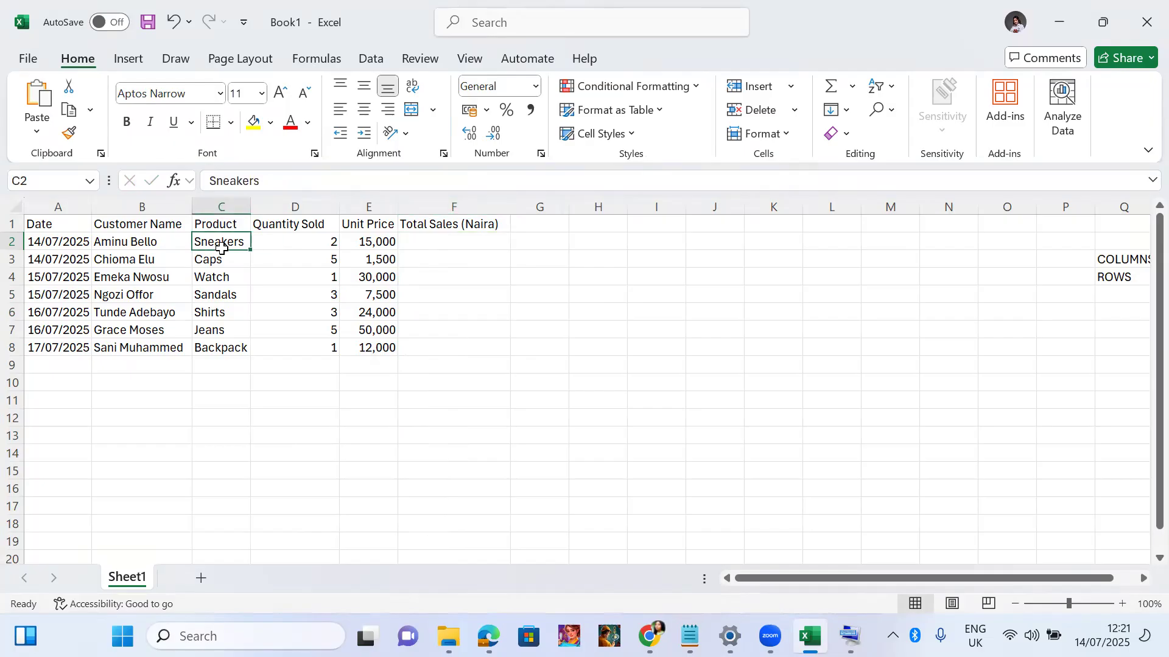
left_click(367, 237)
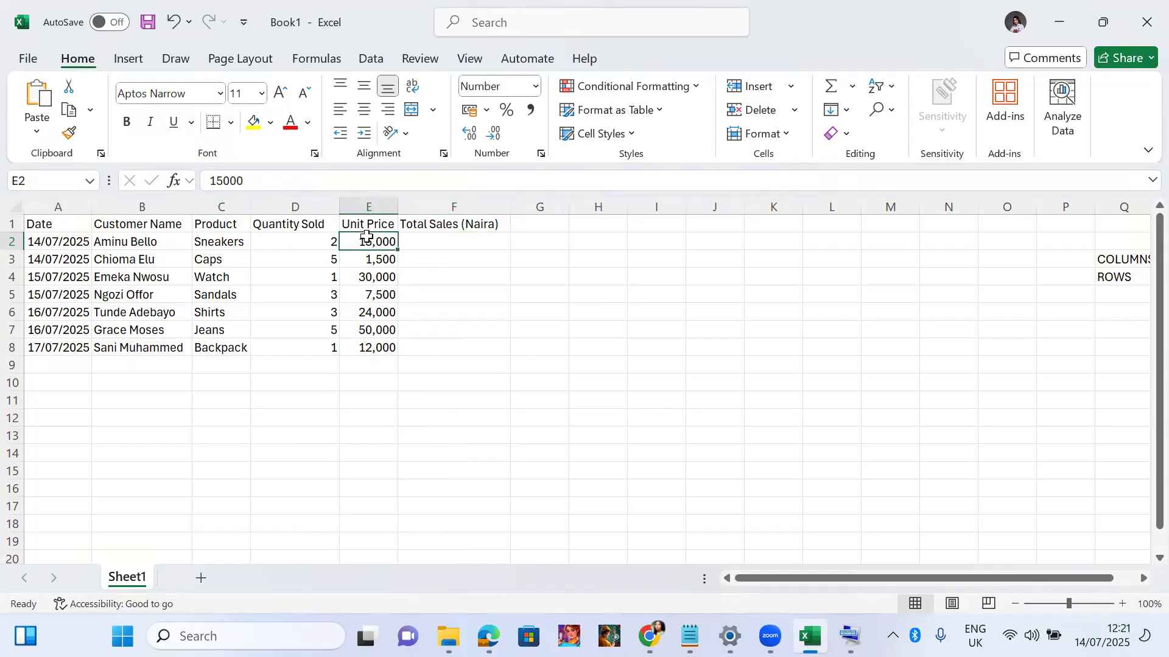
left_click(334, 236)
left_click(449, 237)
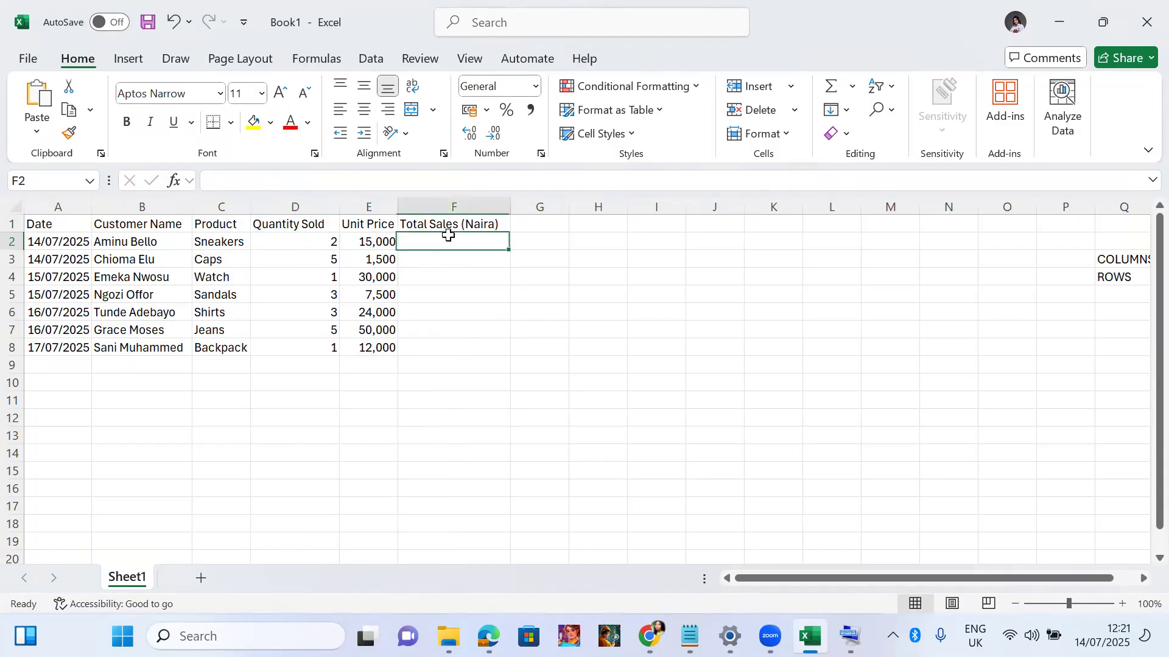
left_click(383, 239)
left_click(324, 256)
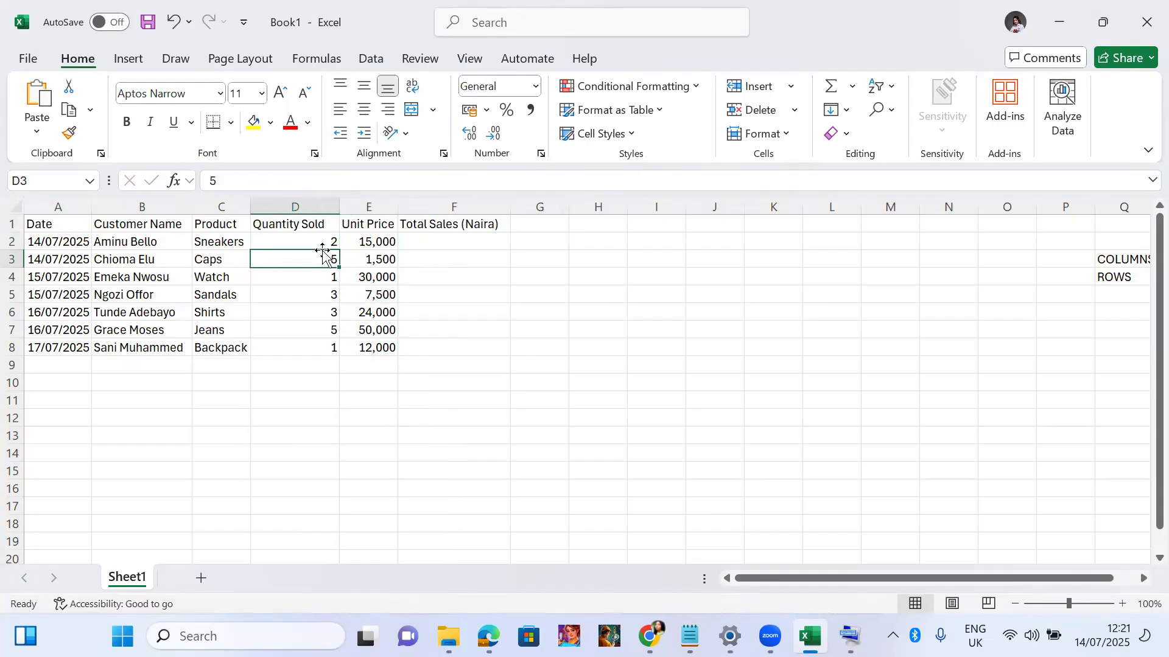
left_click(421, 242)
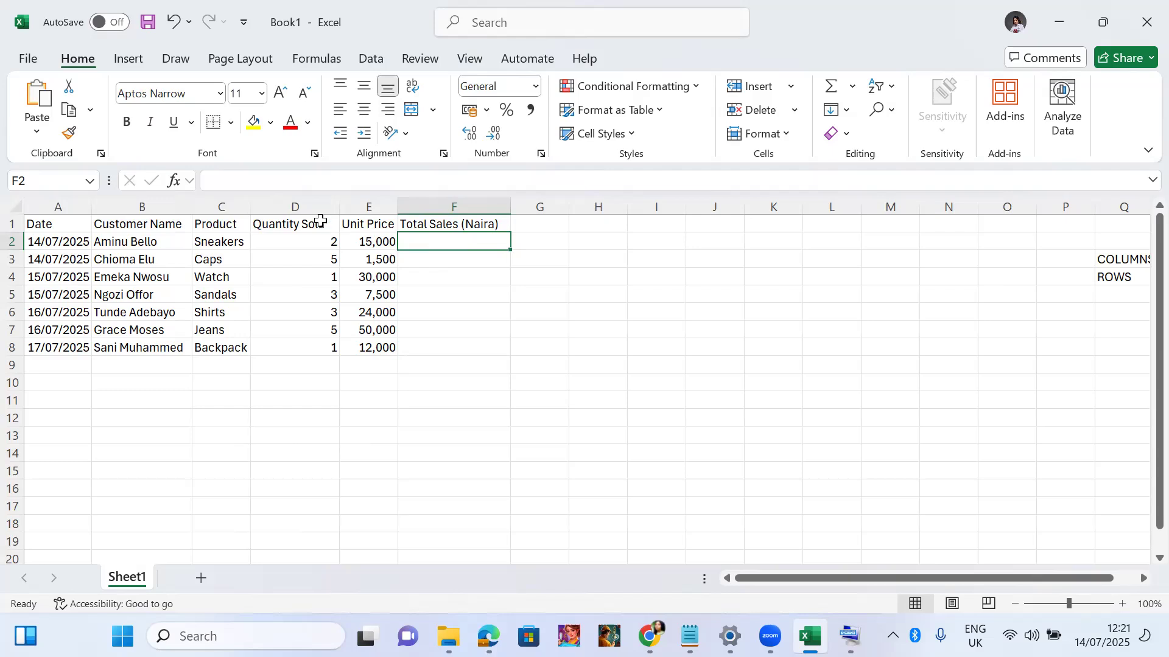
left_click(303, 223)
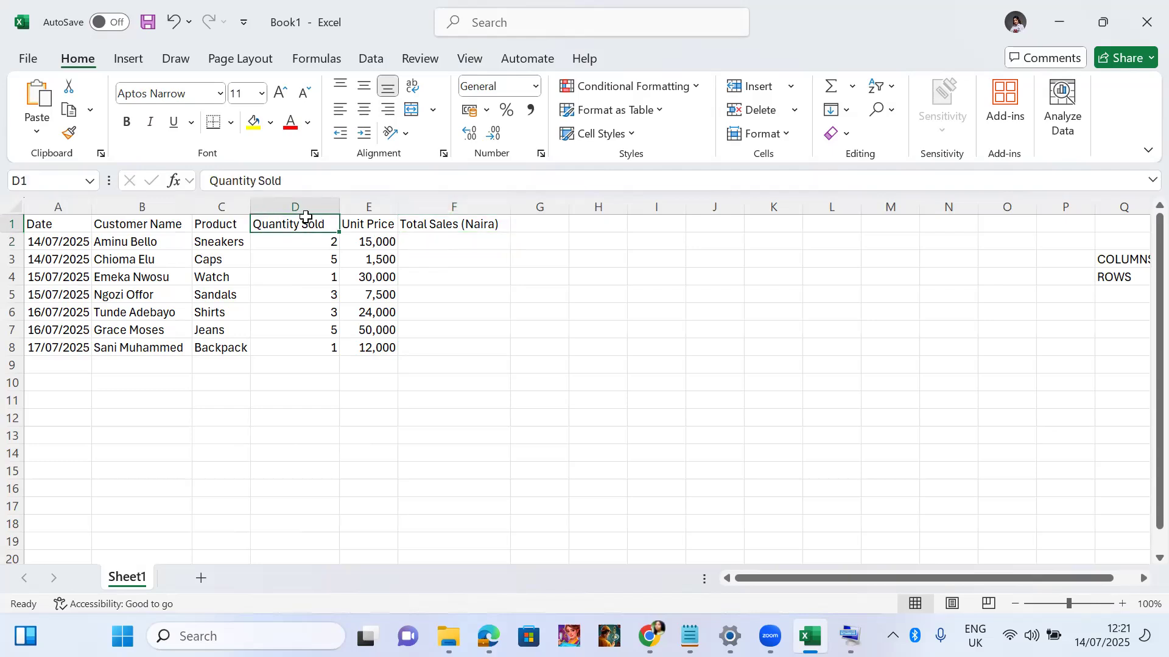
left_click(300, 207)
left_click(365, 207)
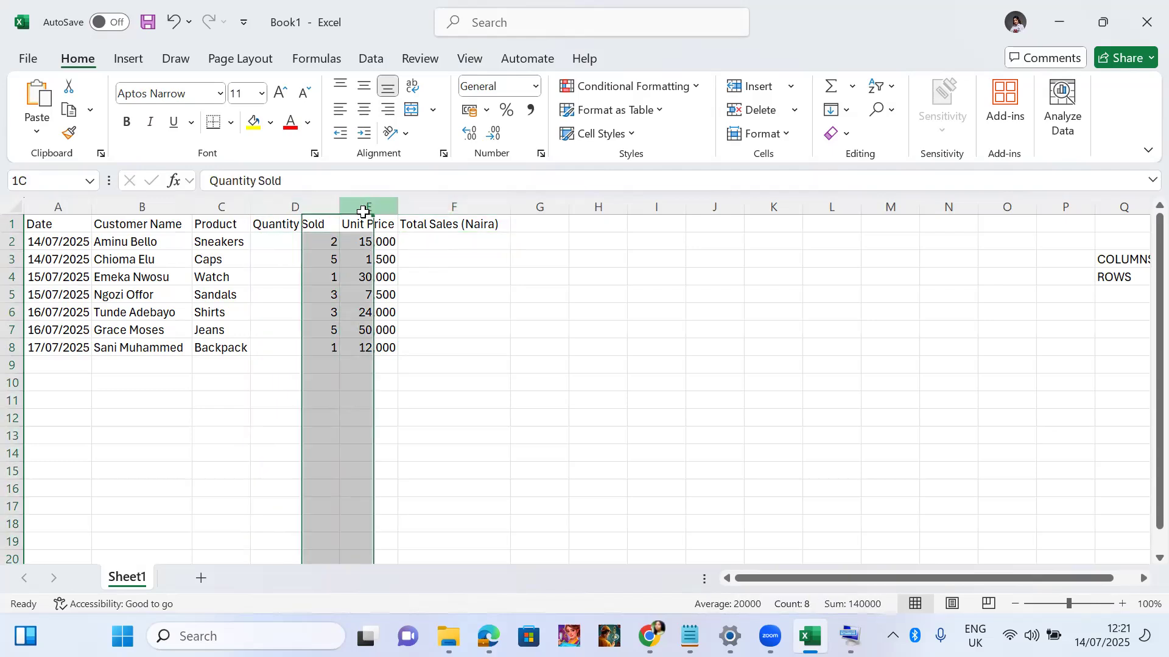
Enter the formula =D2*E2 in cell F2 to multiply the Sneakers quantity by the unit price, and minimise the on-screen keyboard.
left_click(436, 238)
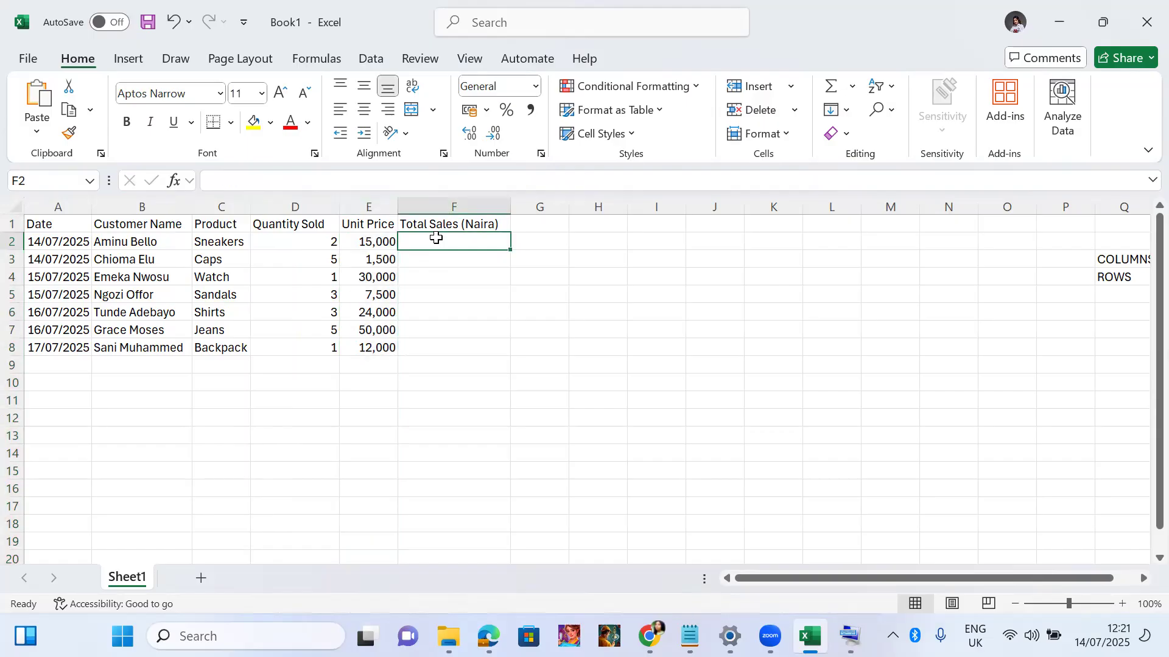
type("=")
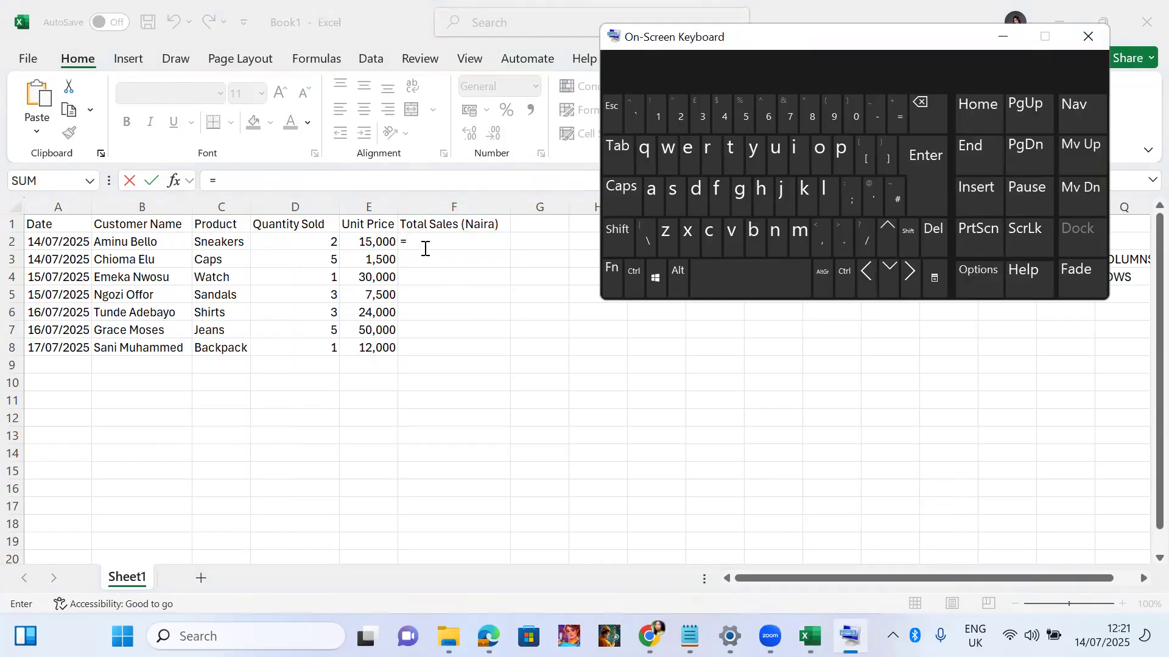
left_click(426, 249)
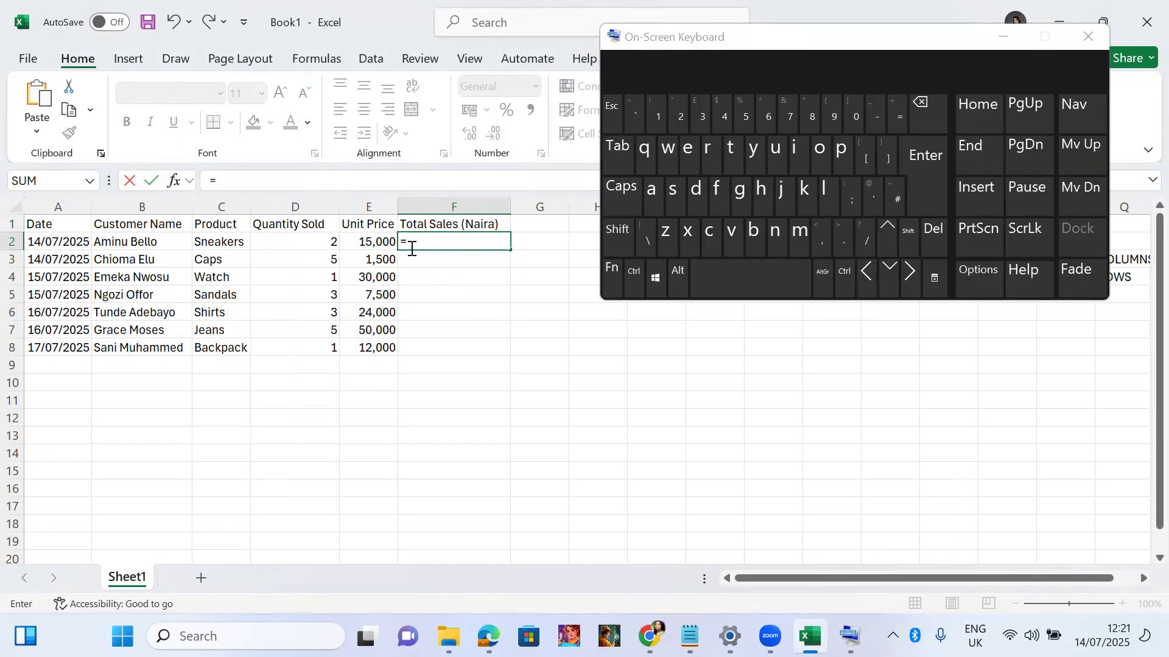
left_click(306, 243)
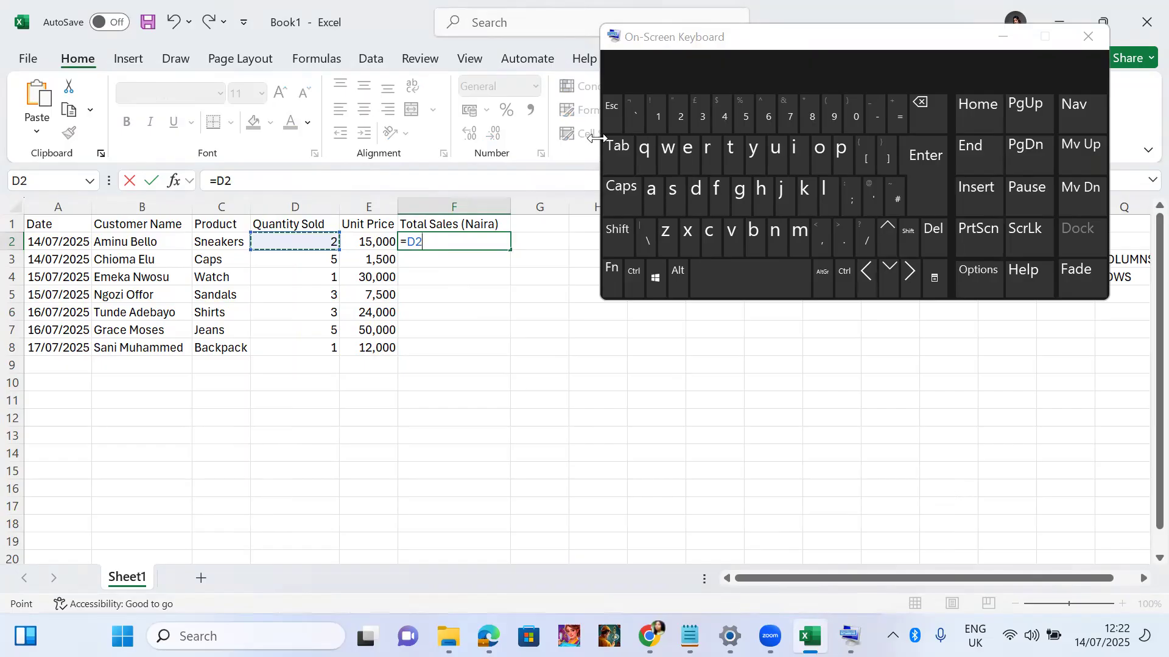
left_click_drag(597, 139, 461, 138)
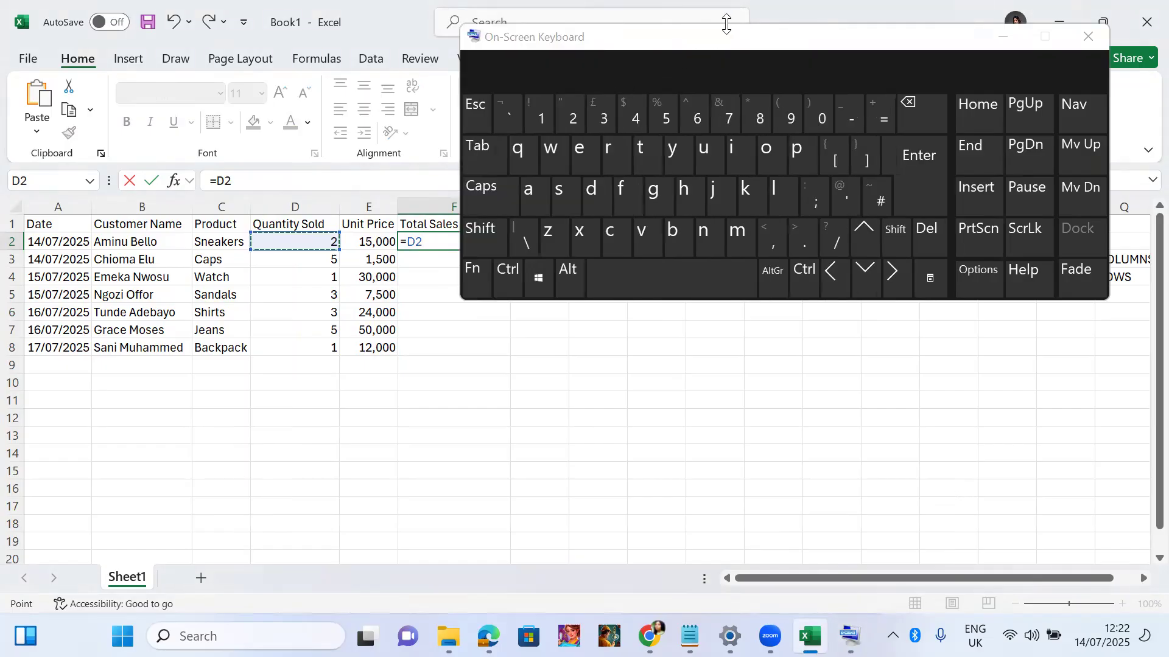
left_click(748, 41)
left_click_drag(748, 41, 777, 39)
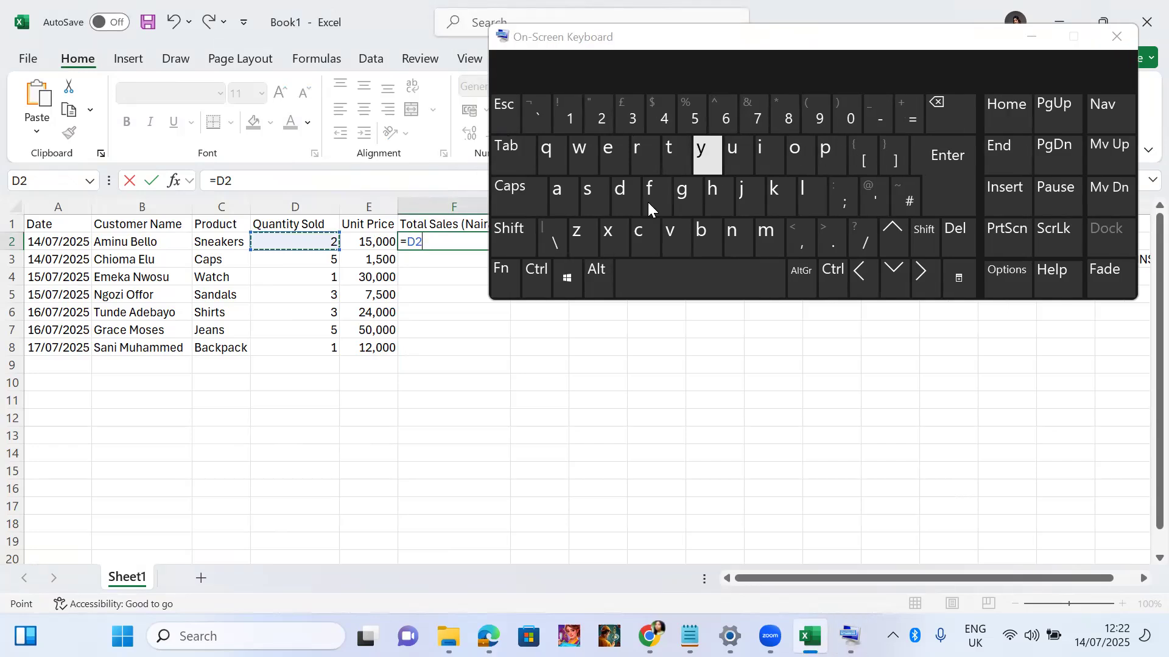
left_click(510, 244)
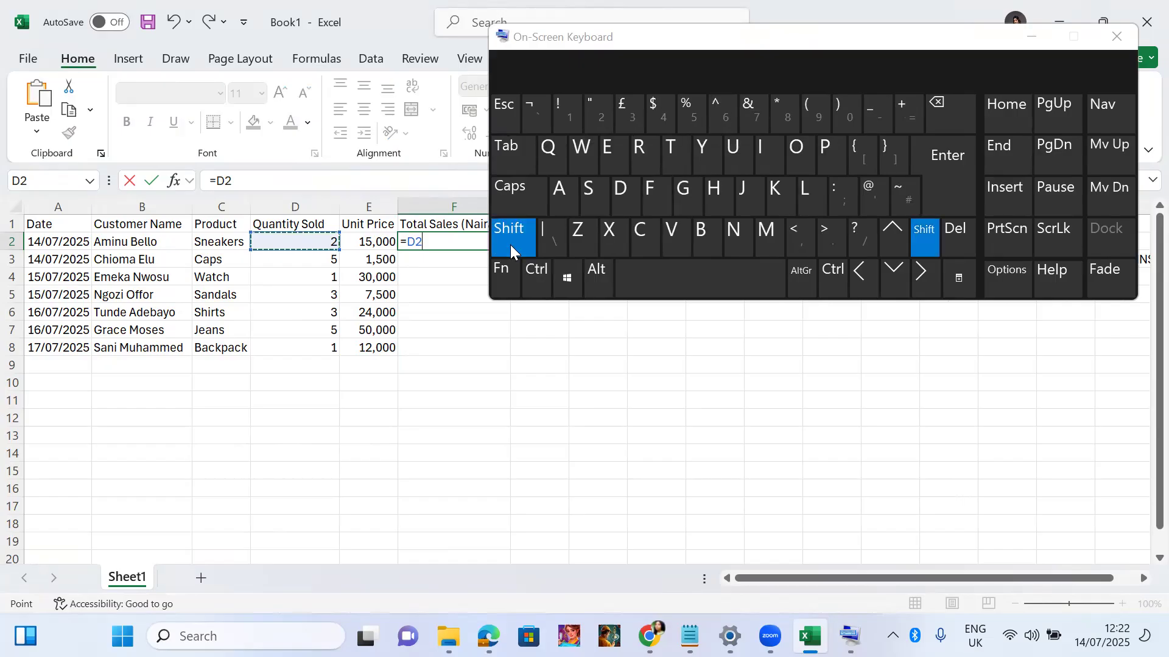
left_click(779, 108)
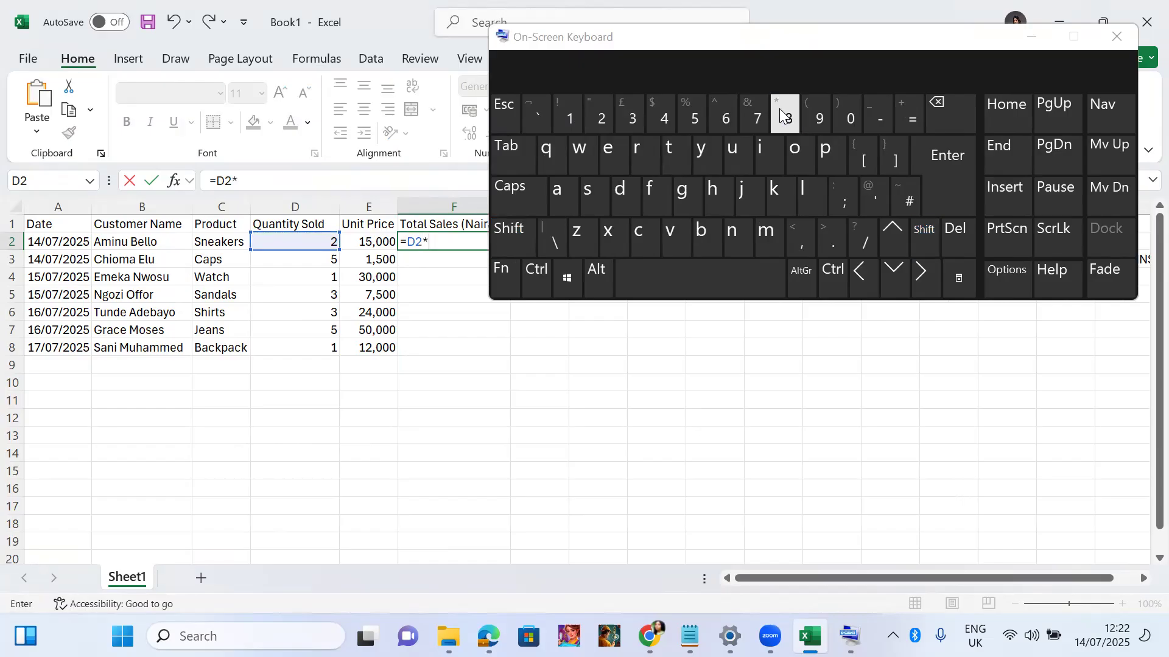
left_click(1018, 38)
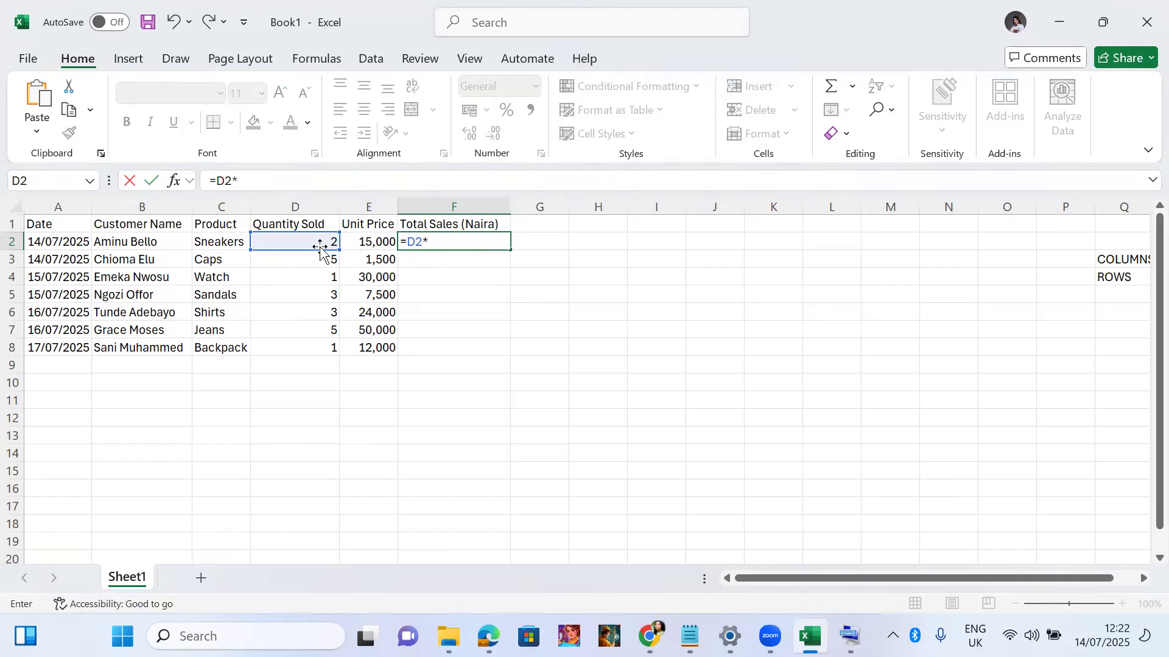
left_click(371, 242)
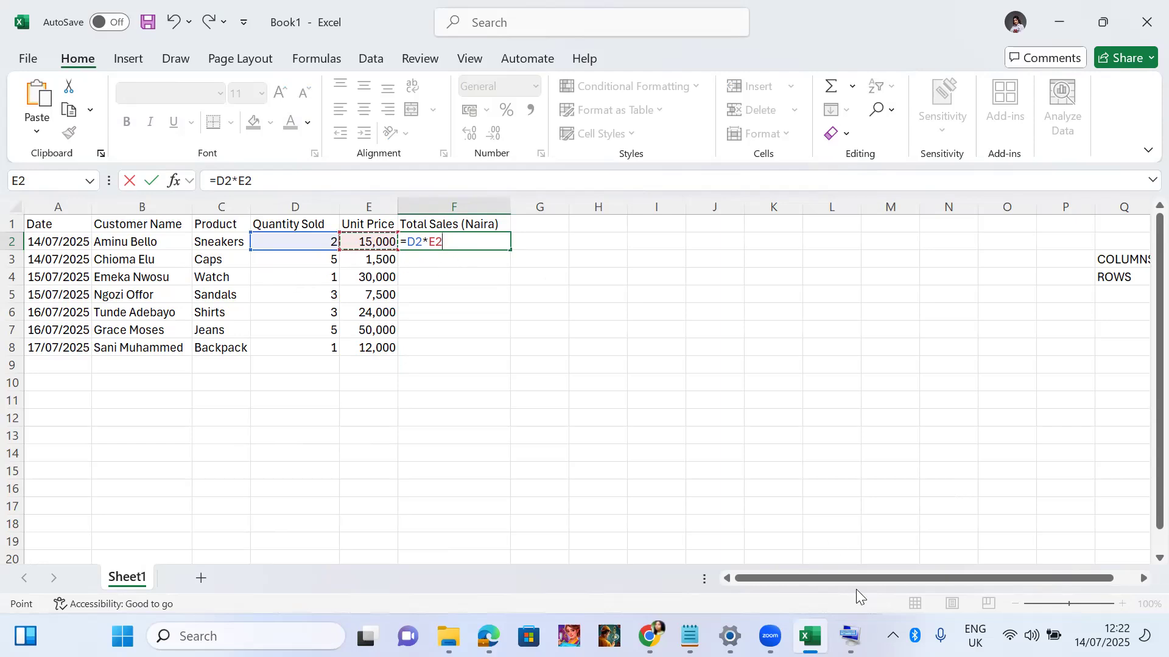
left_click(850, 636)
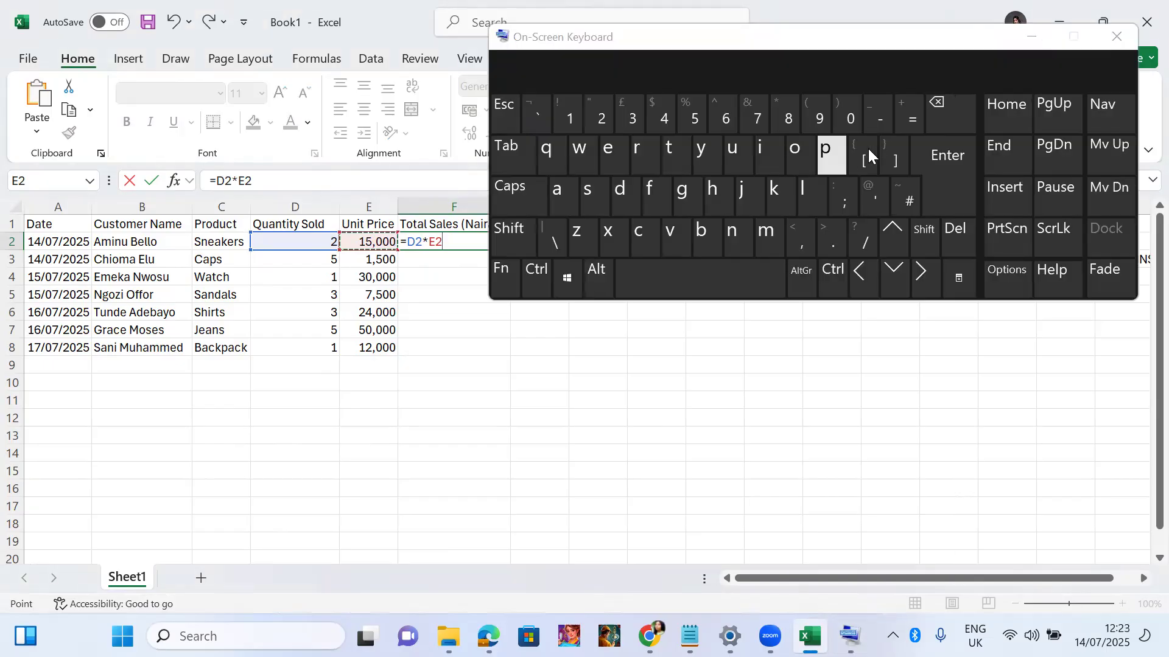
left_click(935, 177)
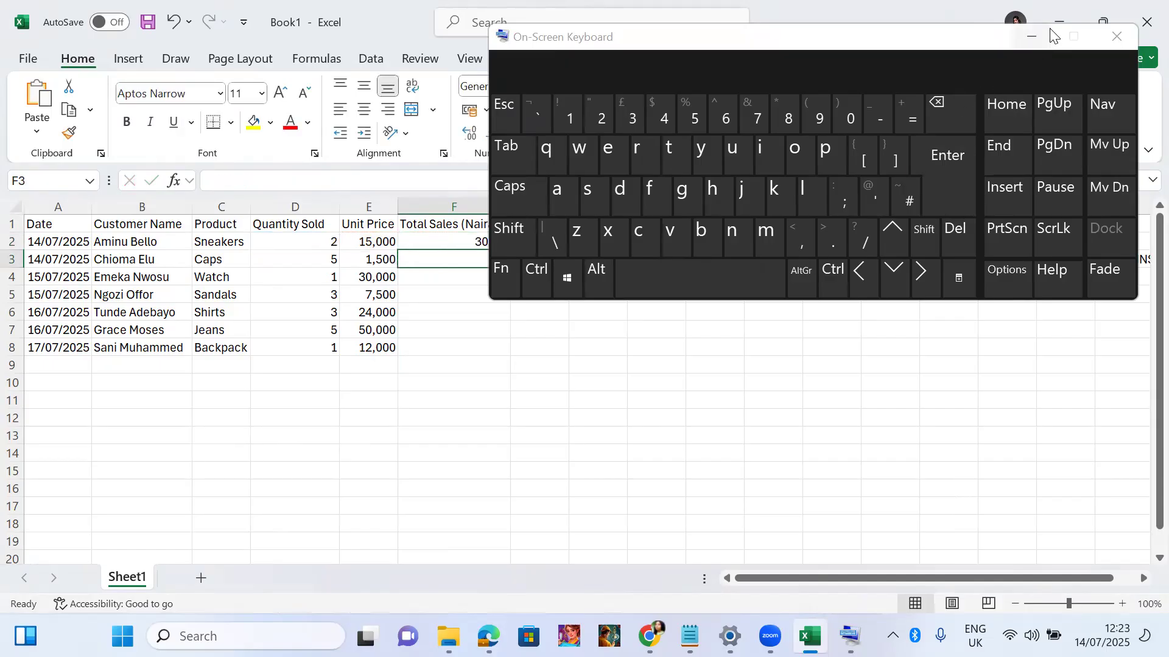
left_click(1029, 36)
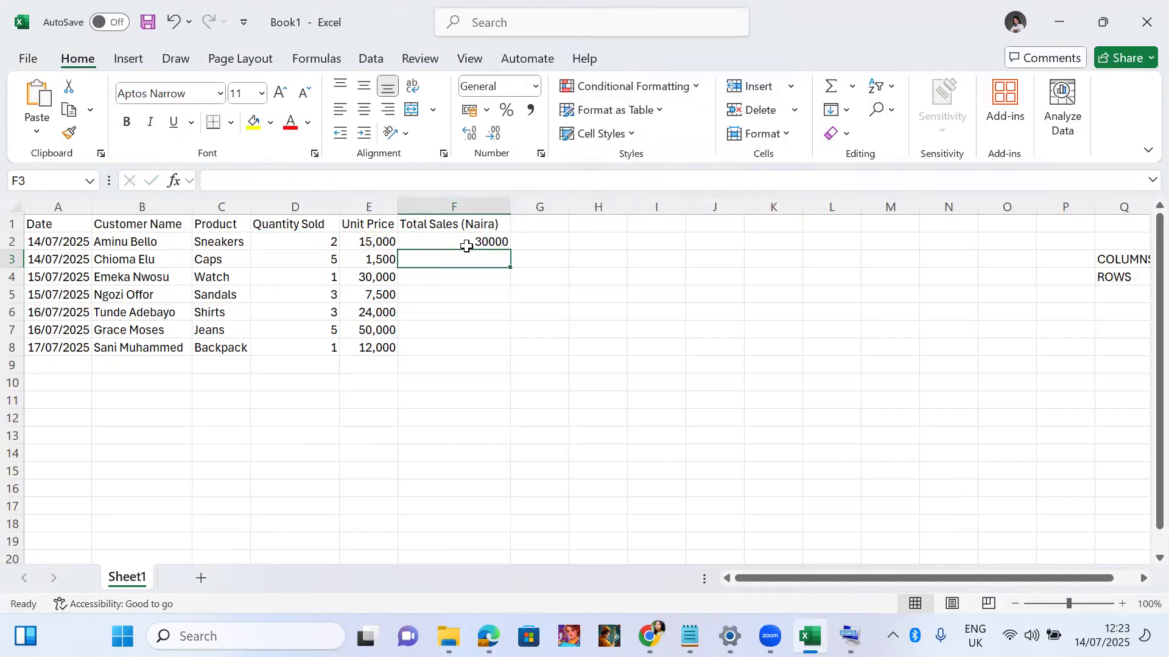
Auto-fill the Total Sales formula from F2 down to F8 and undo the fill.
left_click(496, 239)
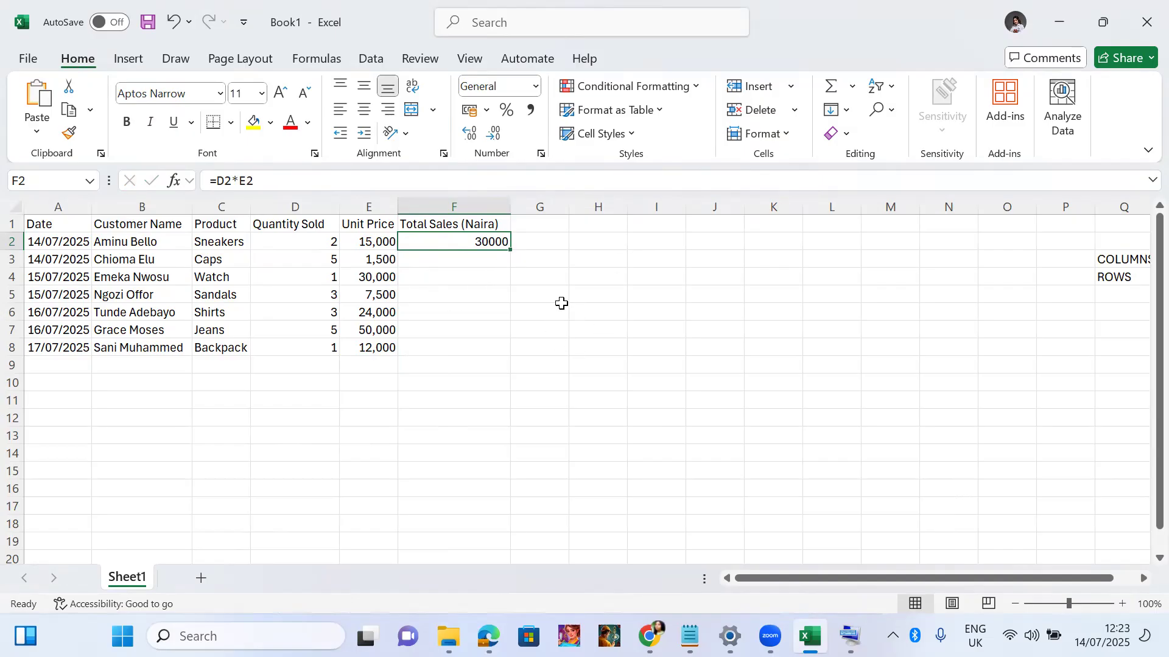
left_click(1122, 604)
left_click(1122, 603)
left_click(1122, 603)
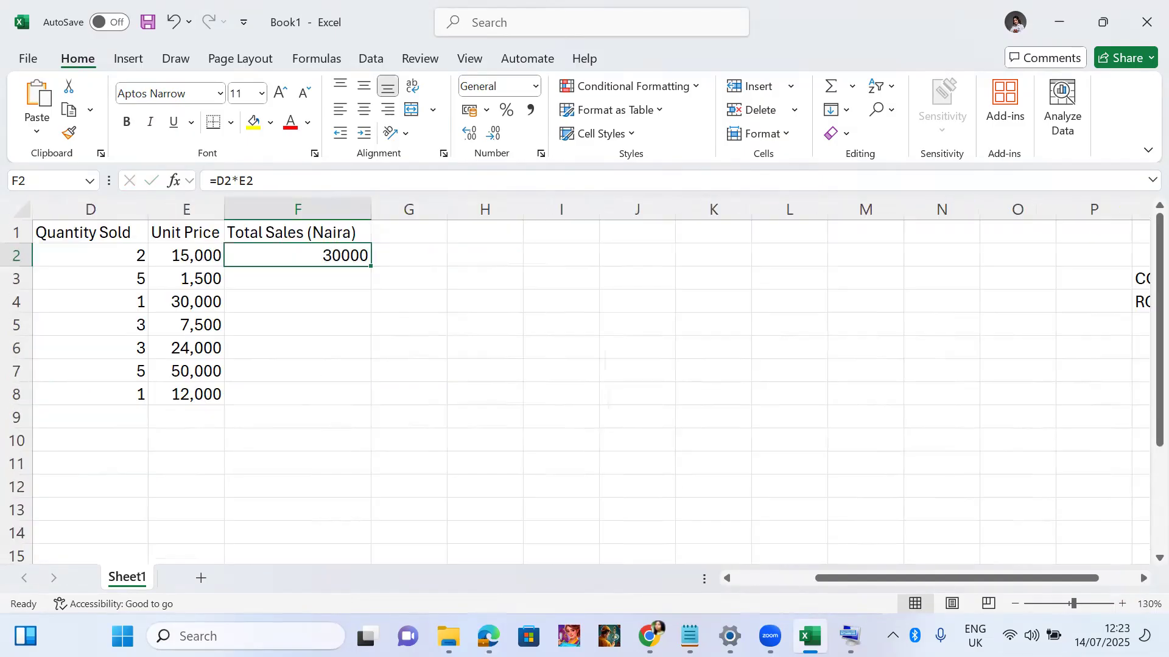
left_click_drag(906, 578, 810, 581)
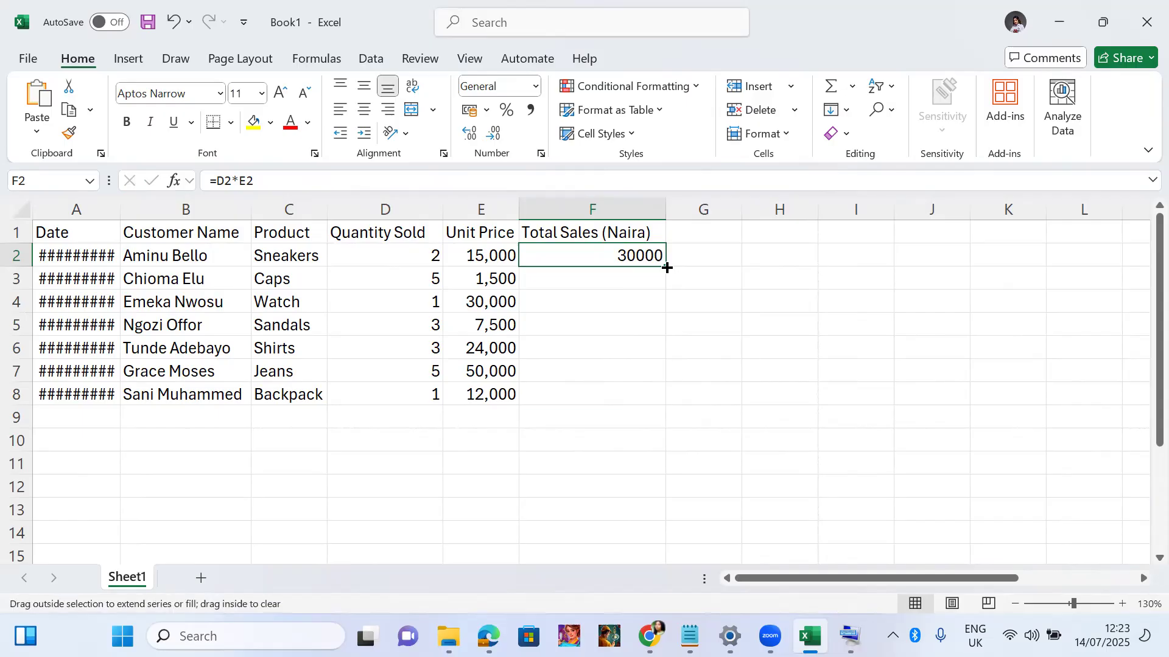
double_click(668, 268)
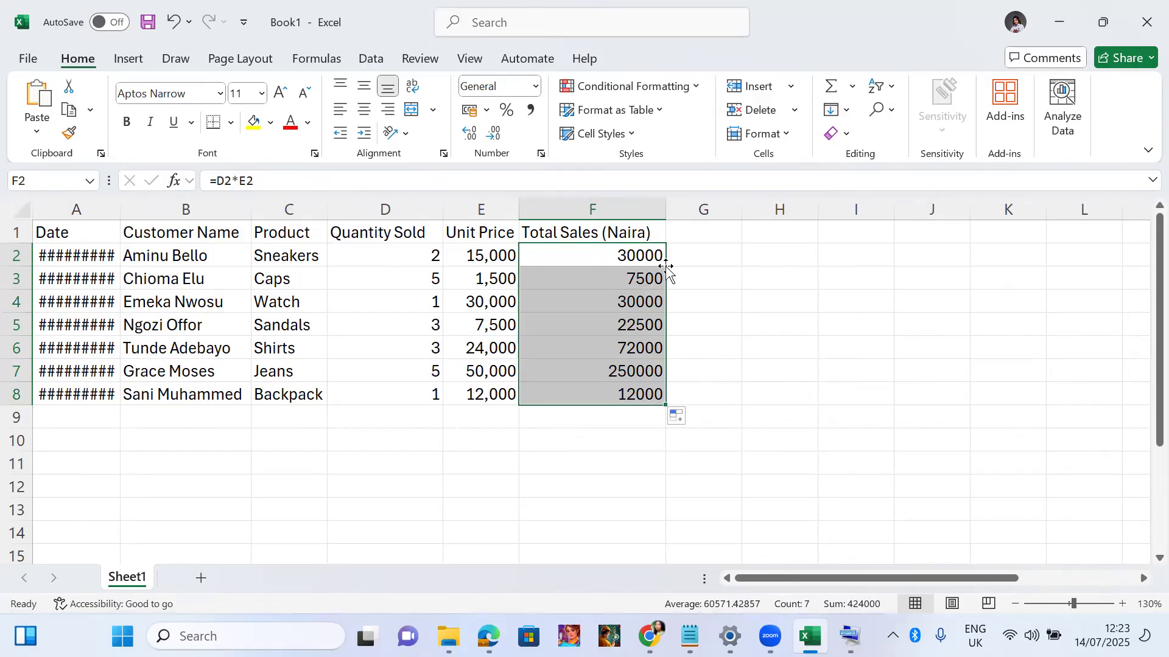
key("ctrl+z")
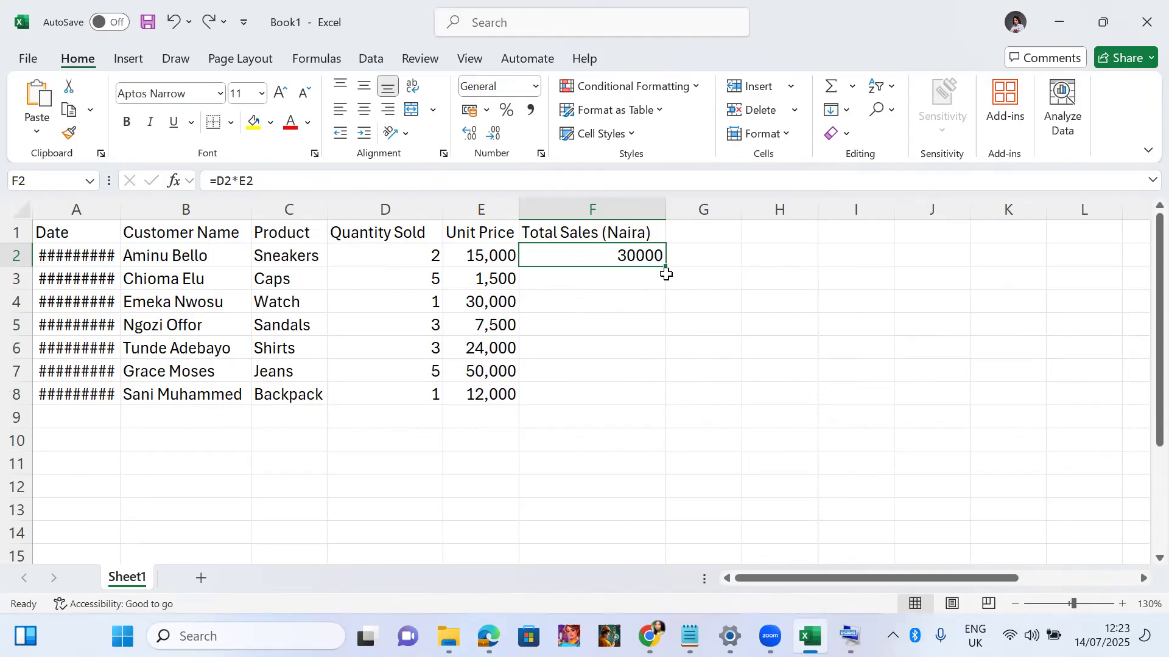
Fill the Total Sales formula from F2 down to F8 and apply Comma Style to the filled range.
left_click_drag(664, 265, 644, 407)
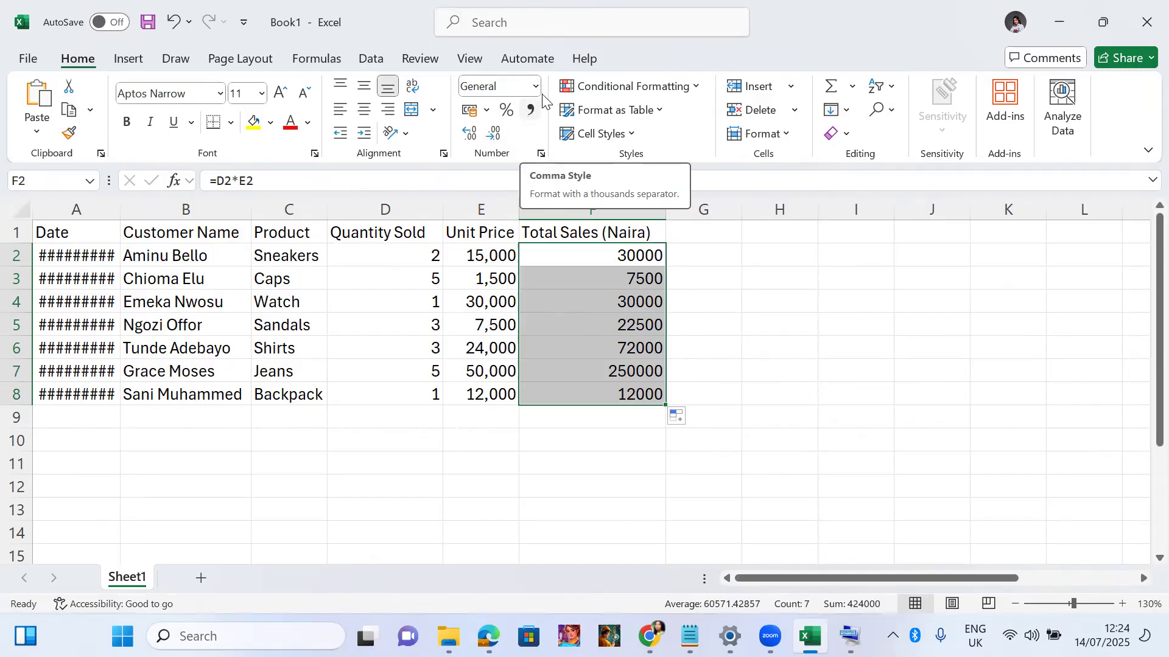
left_click(530, 113)
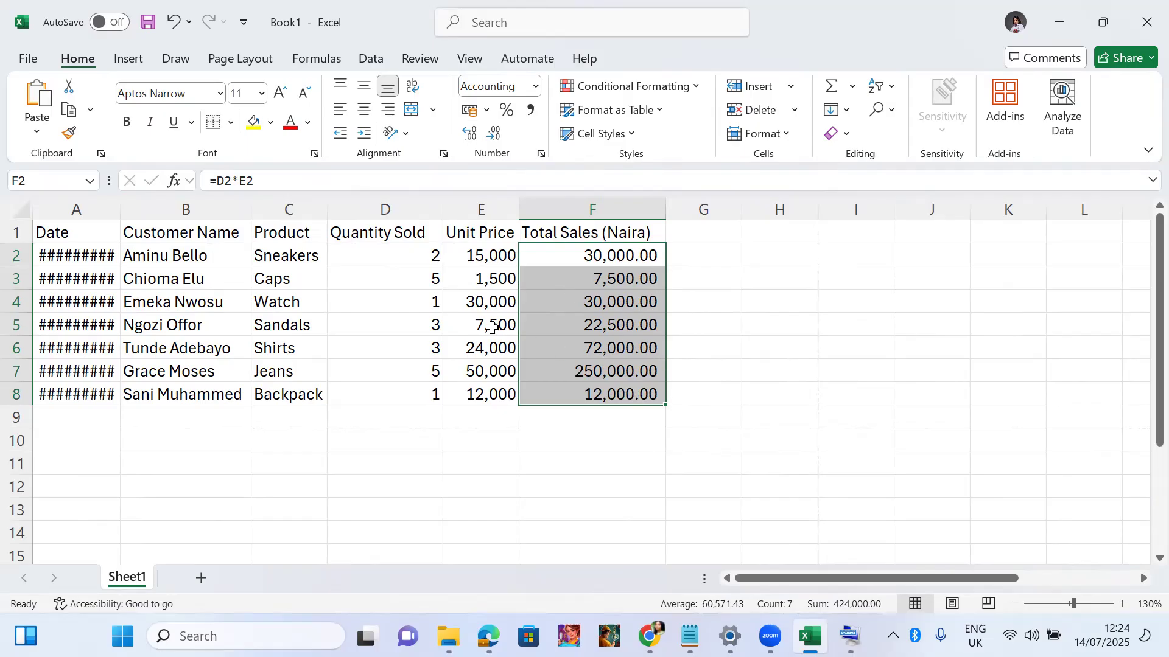
Remove both decimal places from the Total Sales values in F2:F8.
left_click(476, 211)
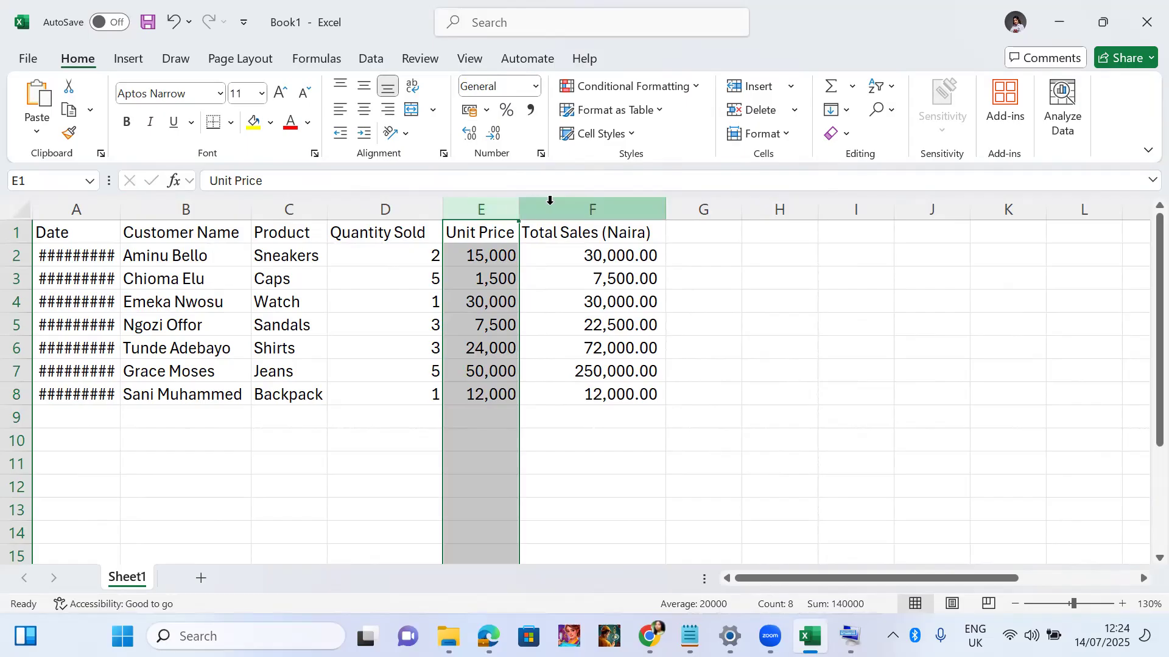
left_click(550, 201)
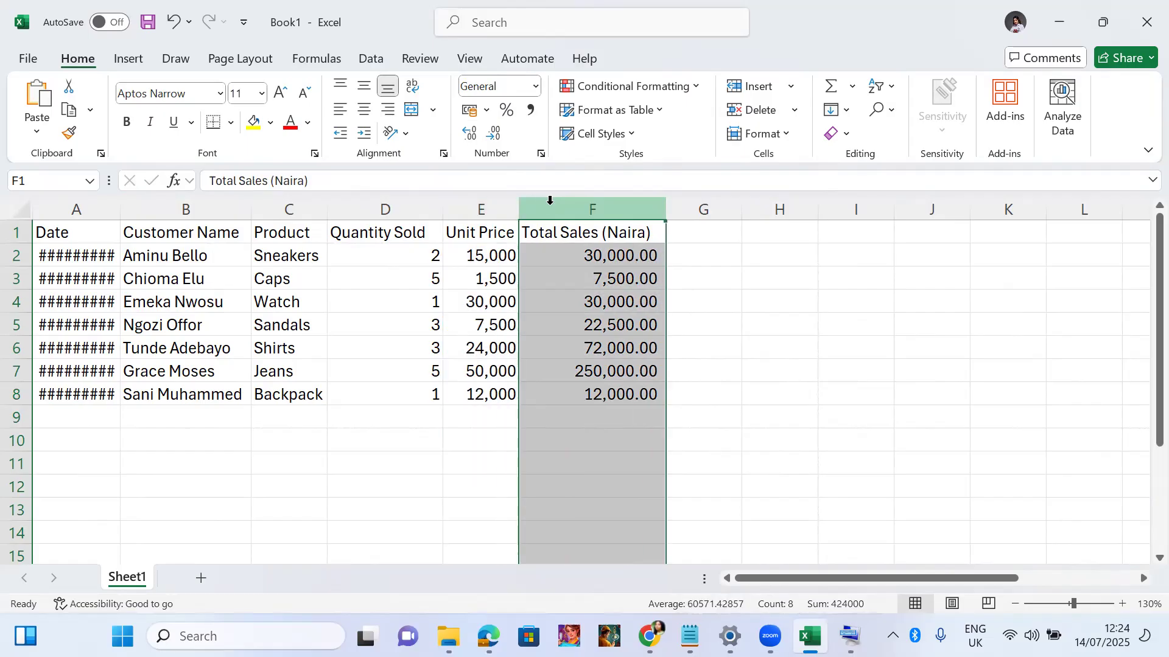
left_click(492, 136)
left_click(582, 224)
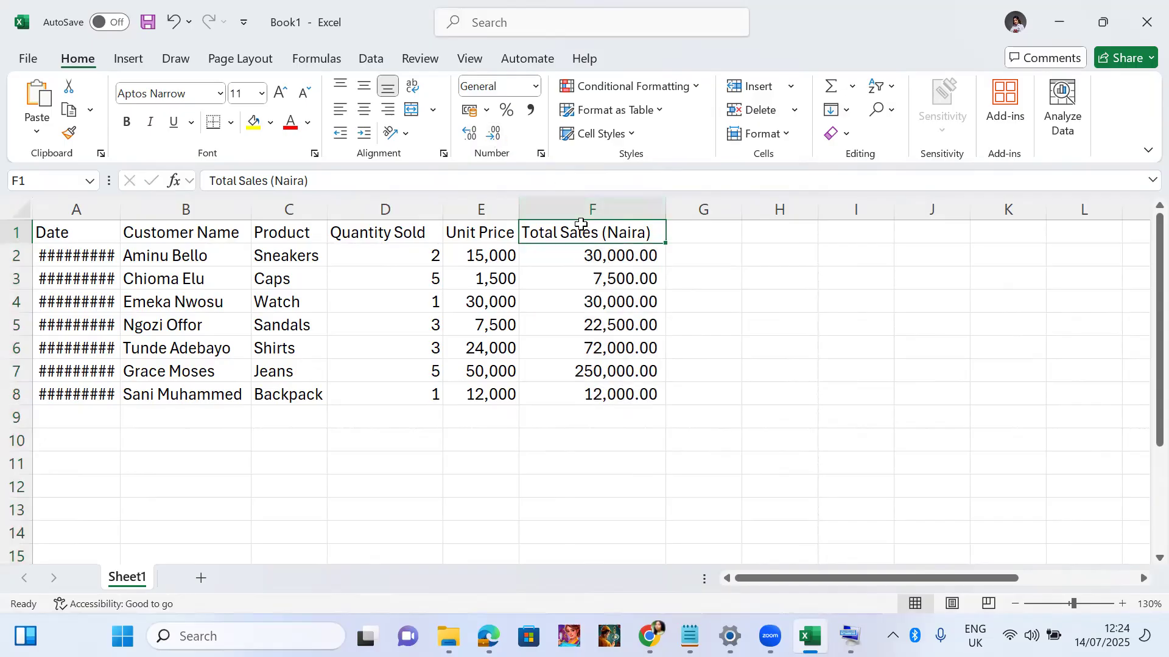
left_click_drag(566, 266, 575, 394)
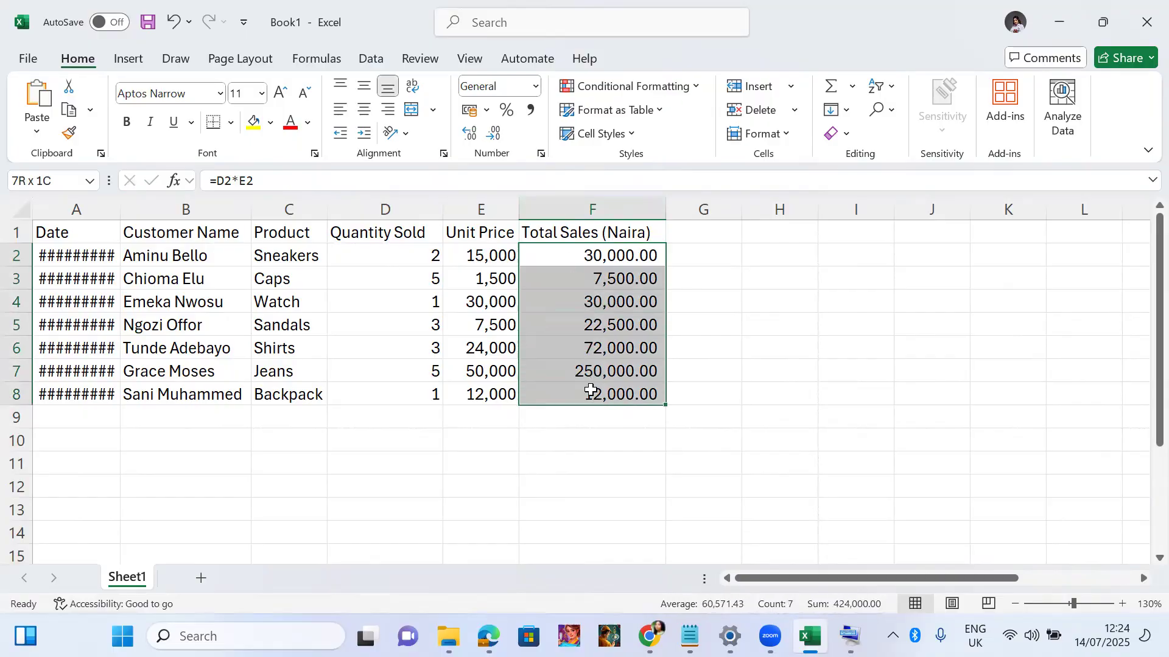
left_click(495, 140)
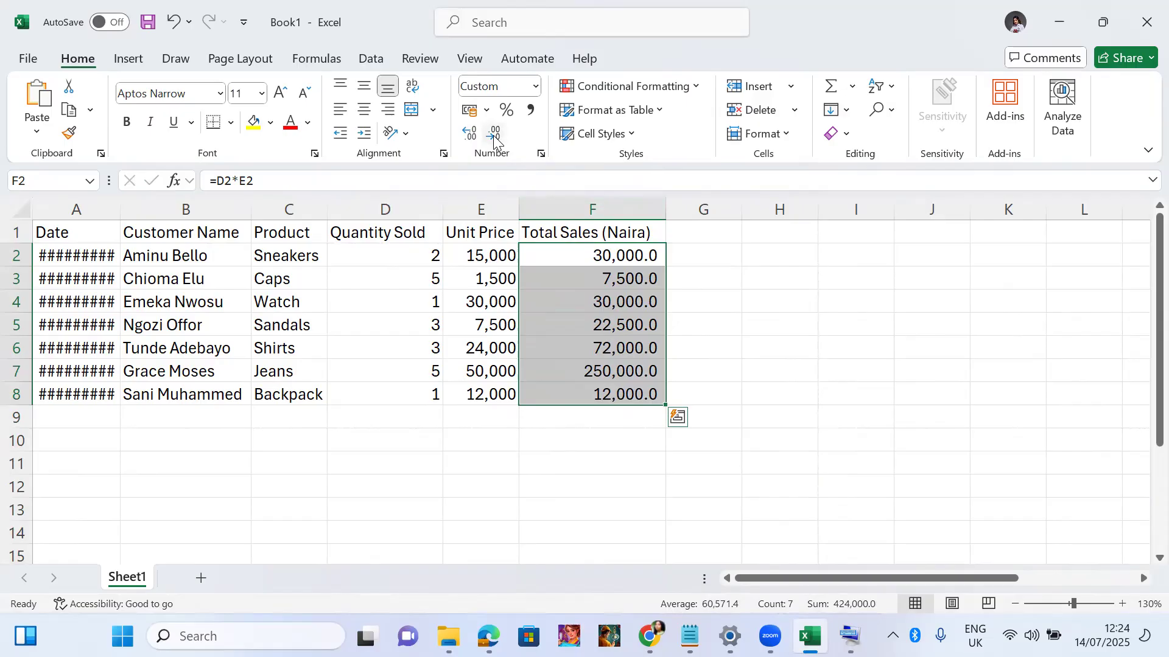
left_click(495, 140)
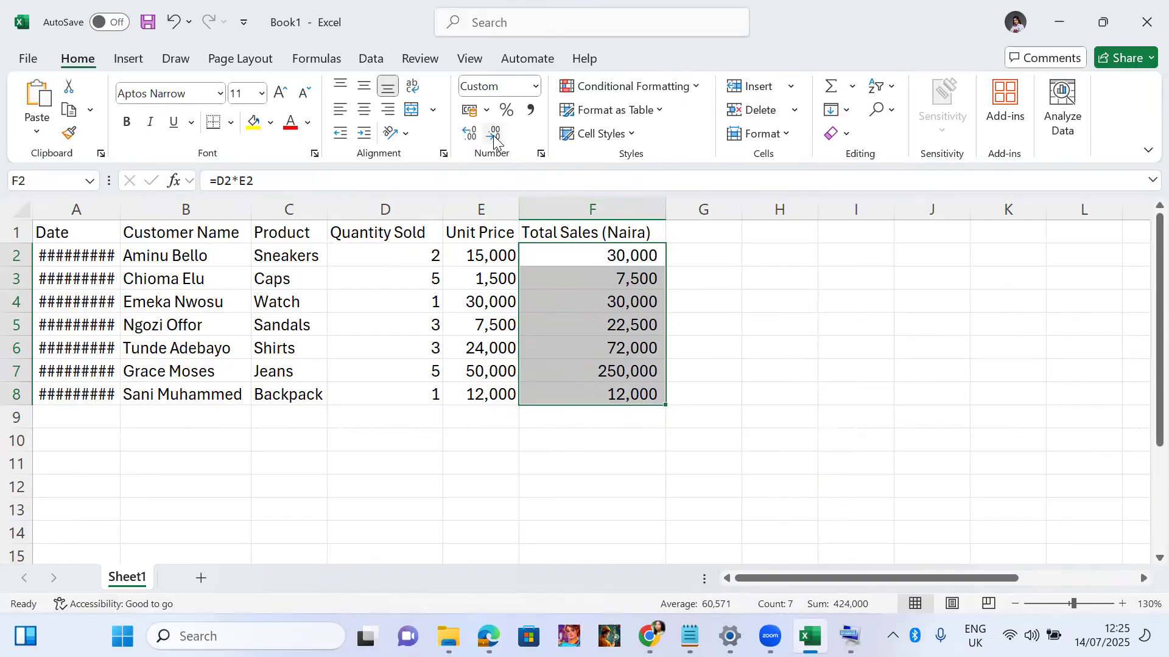
left_click(750, 321)
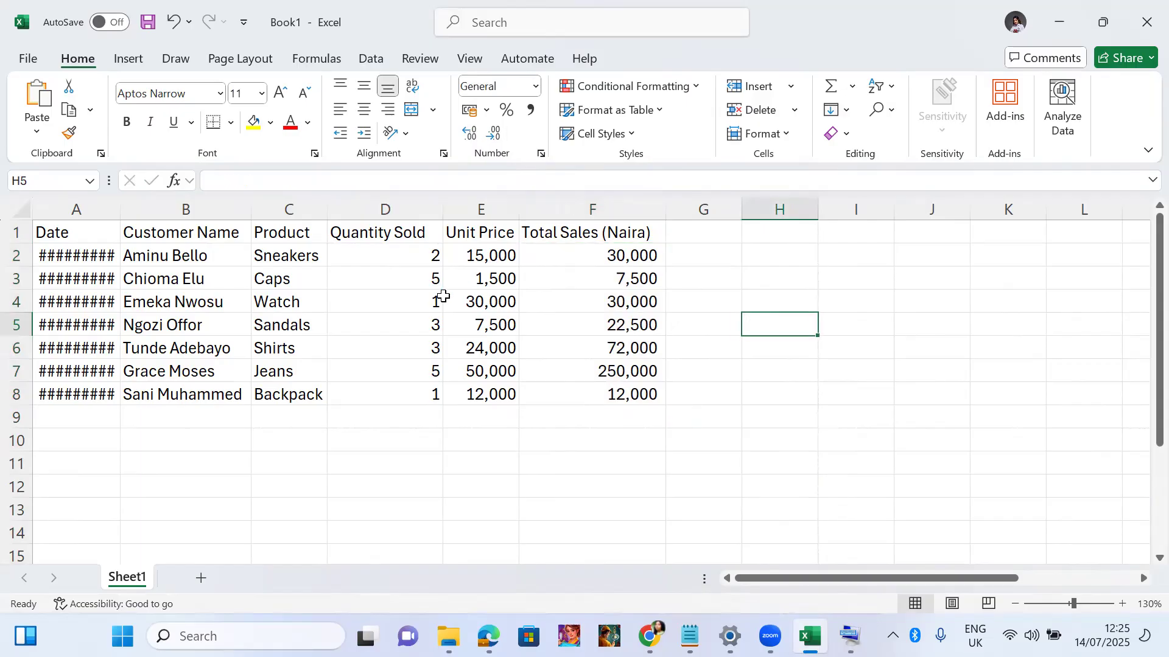
Widen column A so that the full dates fit in the cells.
left_click(78, 203)
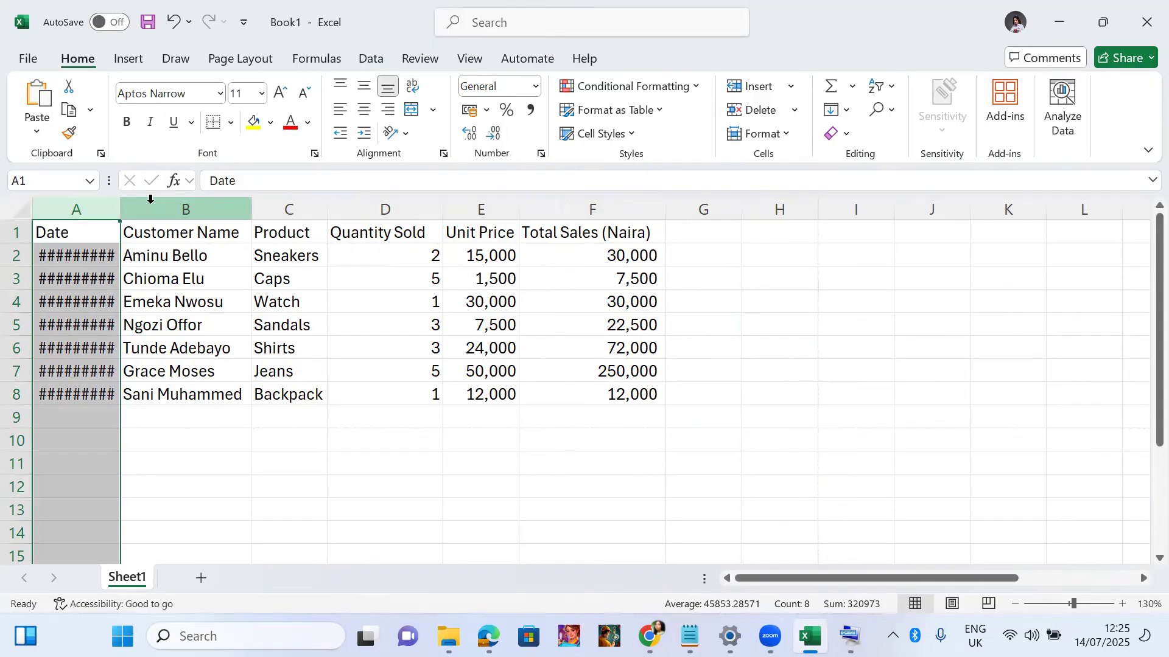
left_click_drag(118, 212, 148, 218)
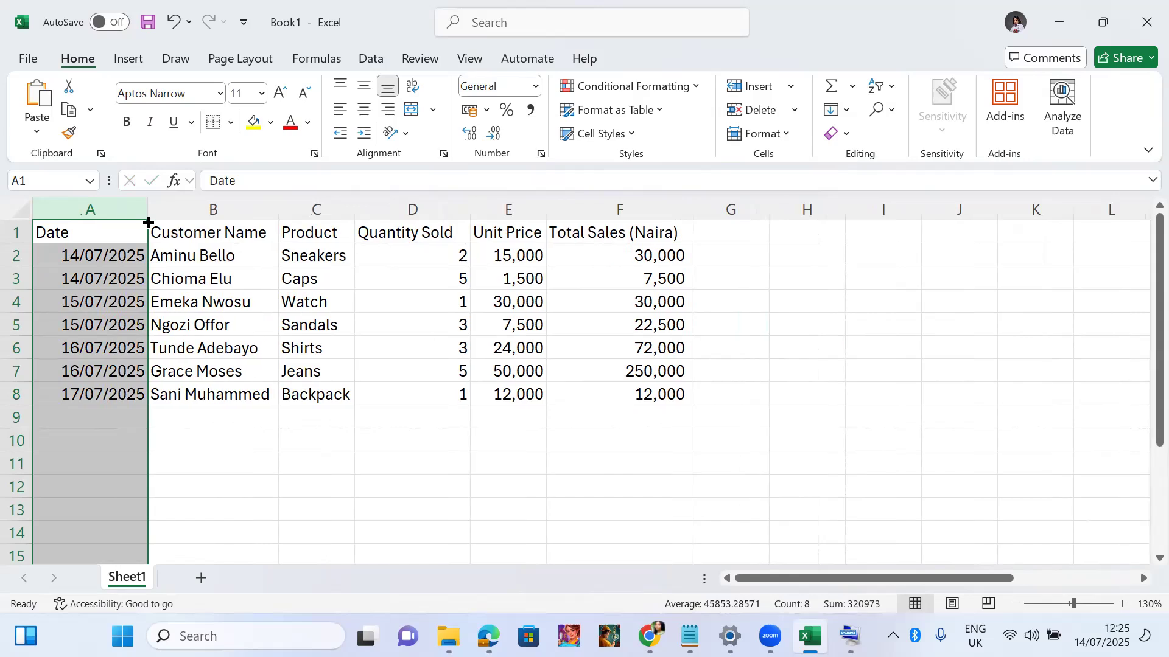
left_click(246, 463)
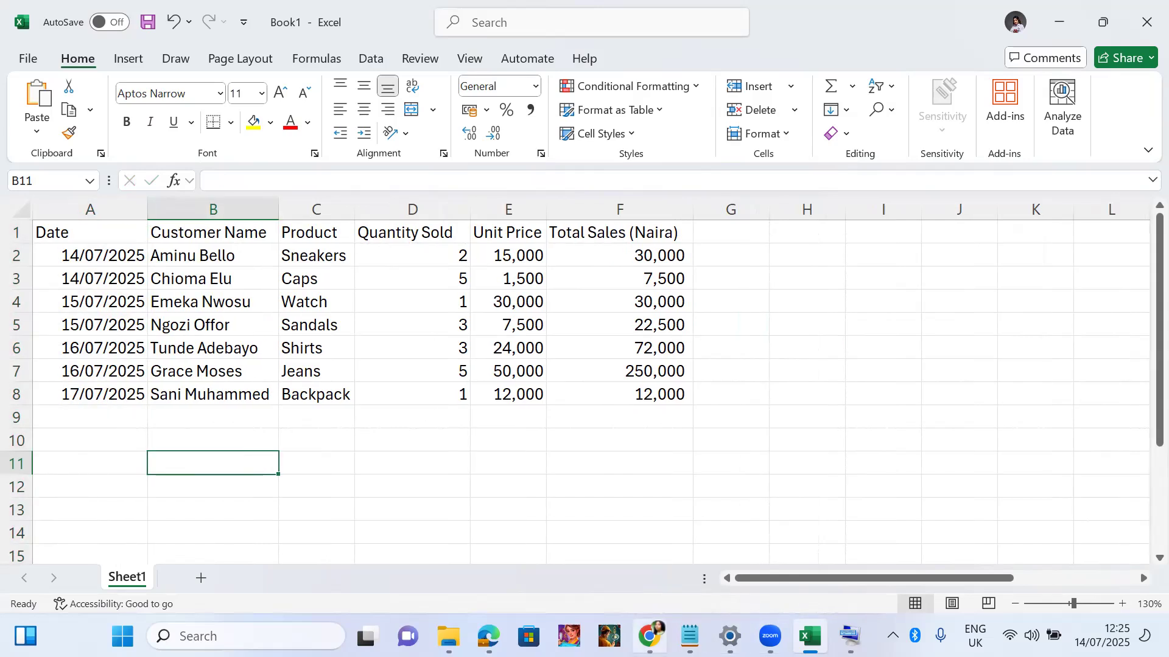
Check the table formatting requirements in the Google Docs task brief and return to the Excel workbook.
mouse_move(650, 636)
left_click(636, 581)
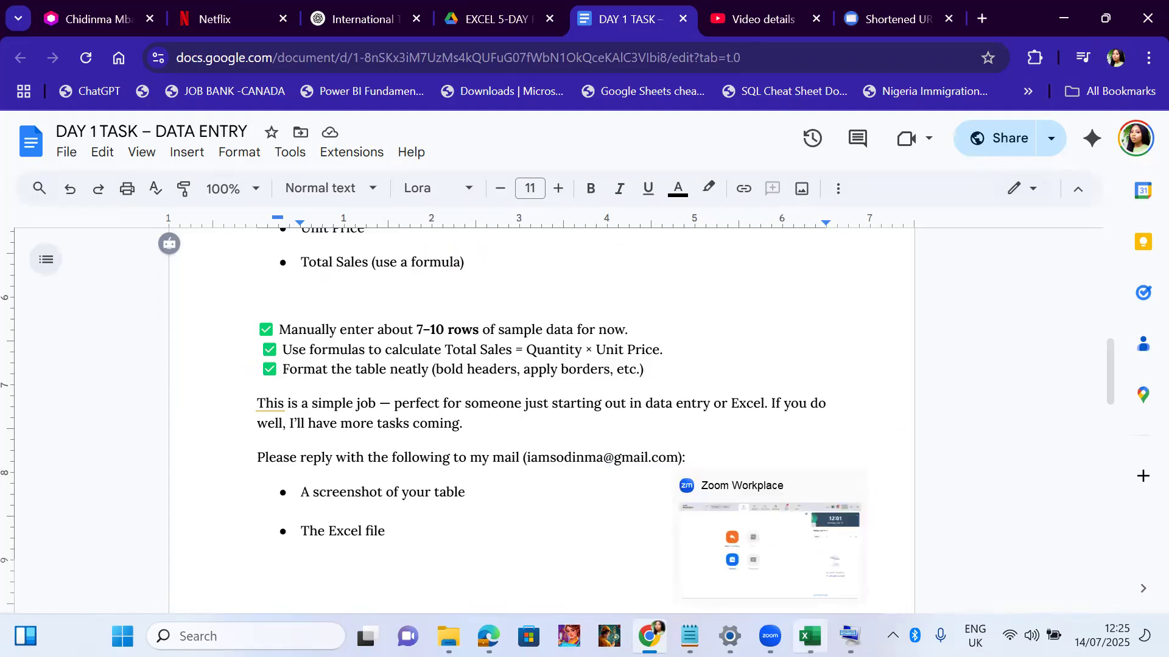
mouse_move(810, 637)
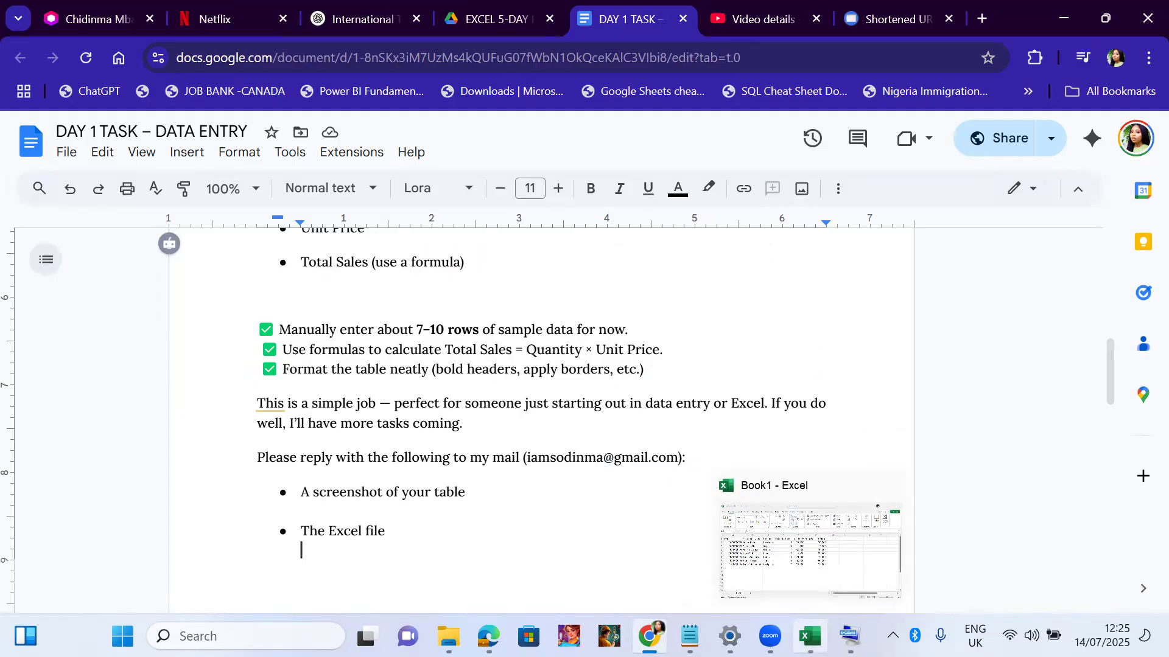
left_click(793, 573)
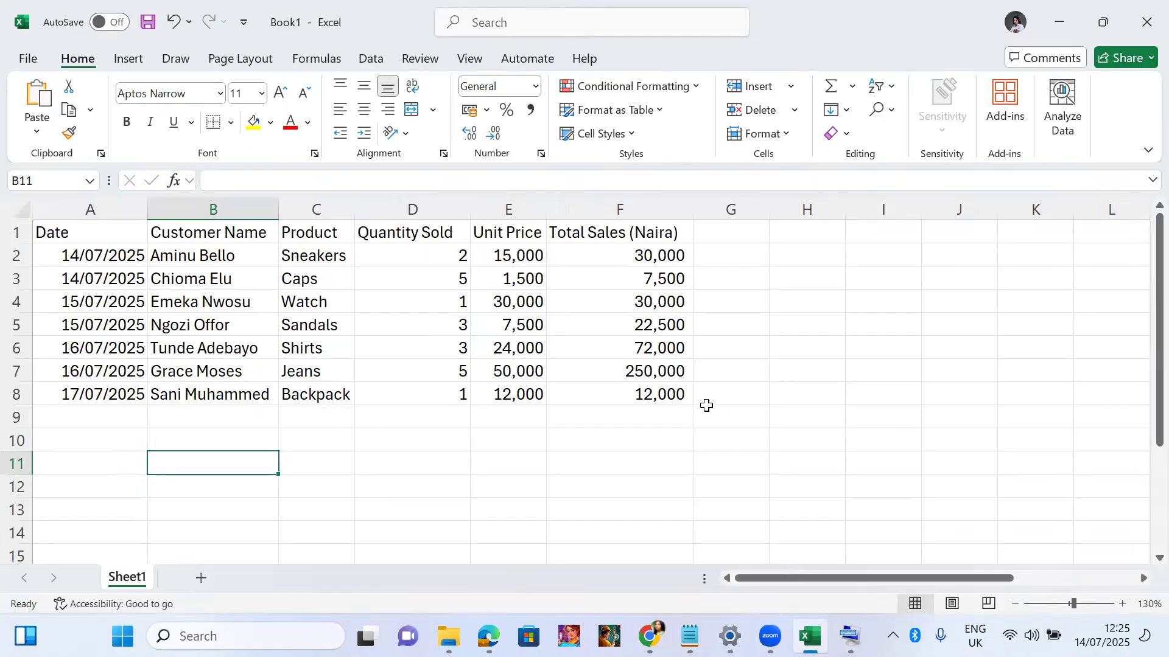
Select the headers in A1:F1 and fit the on-screen keyboard beside the table, with the sheet zoomed out to 110%.
left_click(12, 233)
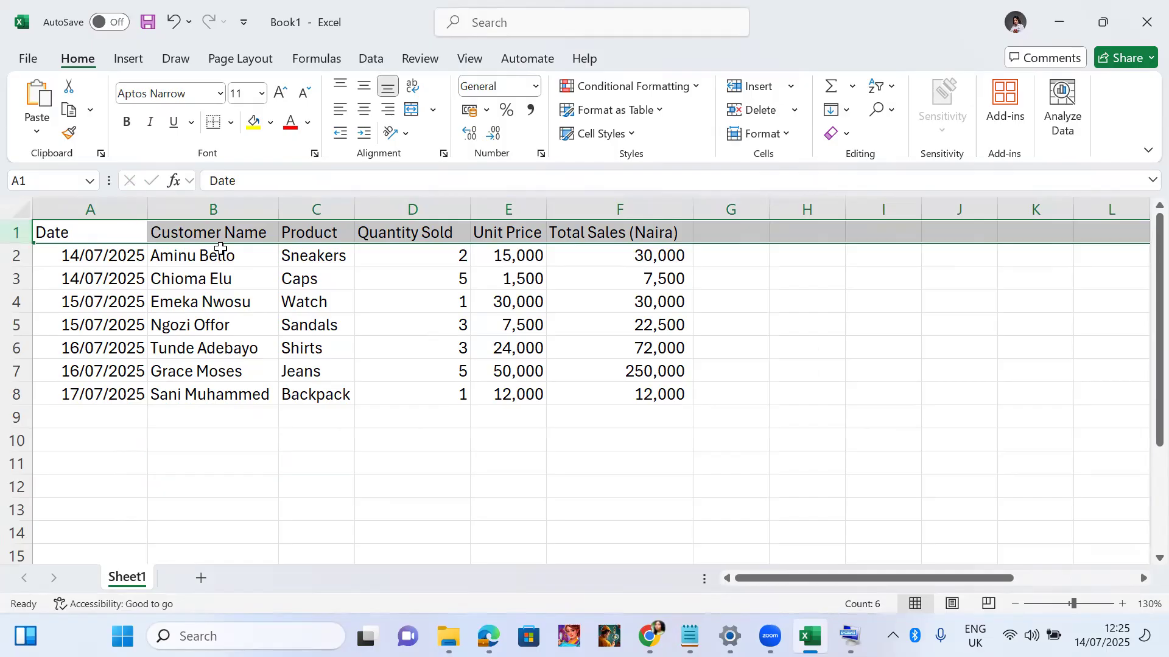
left_click(376, 365)
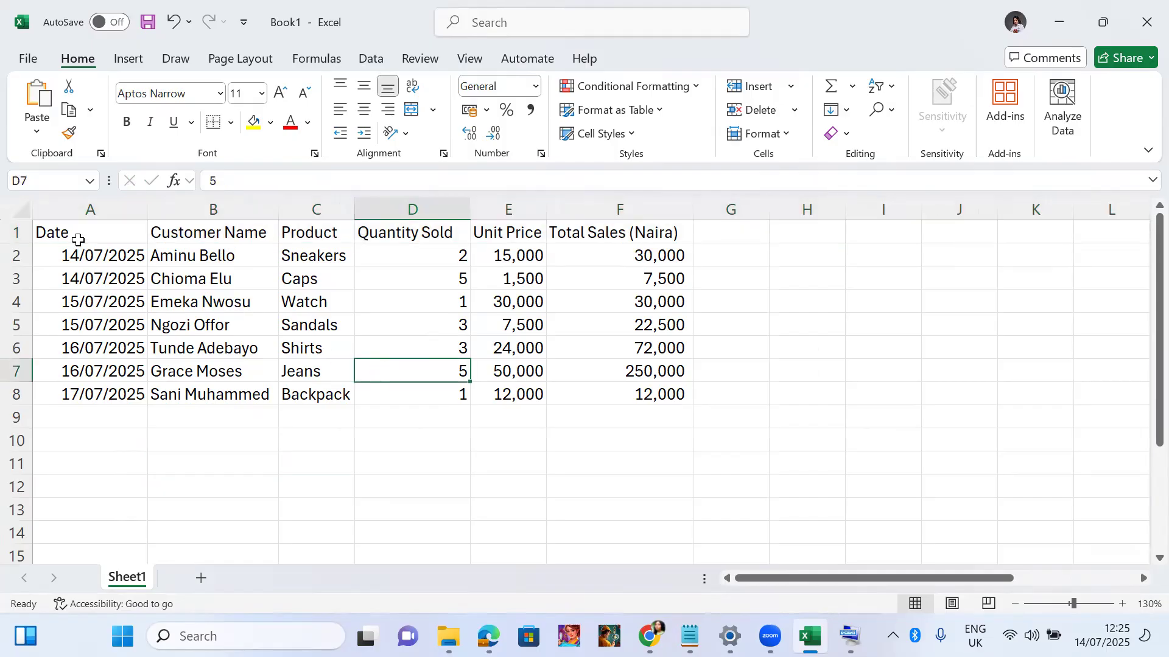
left_click(58, 233)
left_click_drag(58, 234, 550, 234)
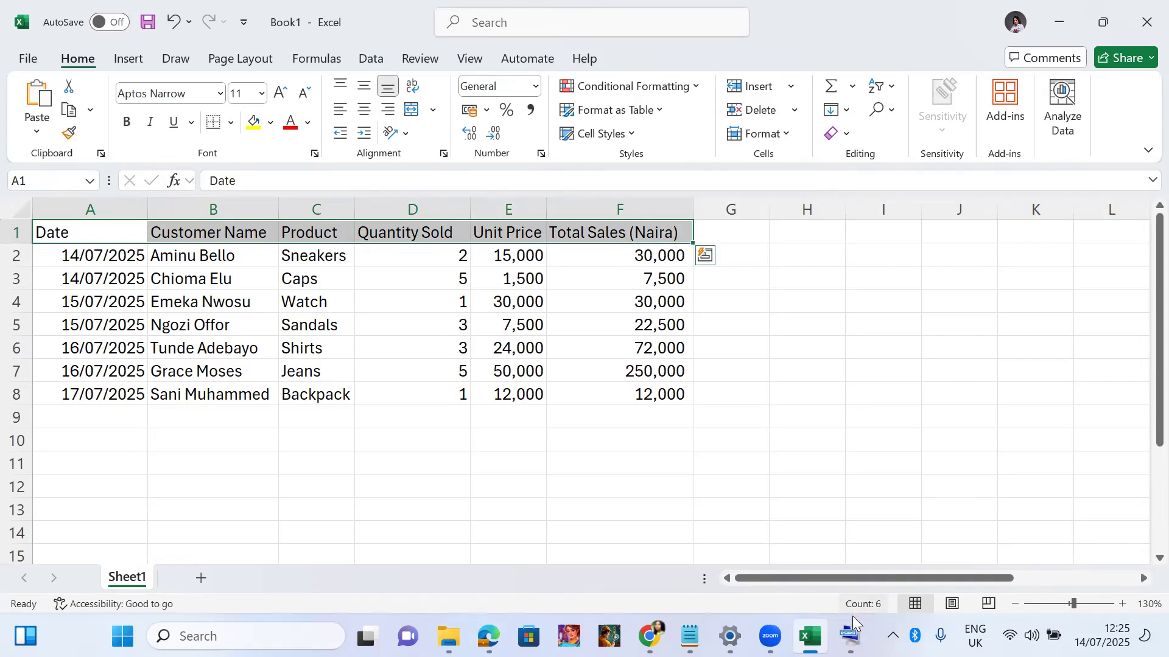
left_click(851, 636)
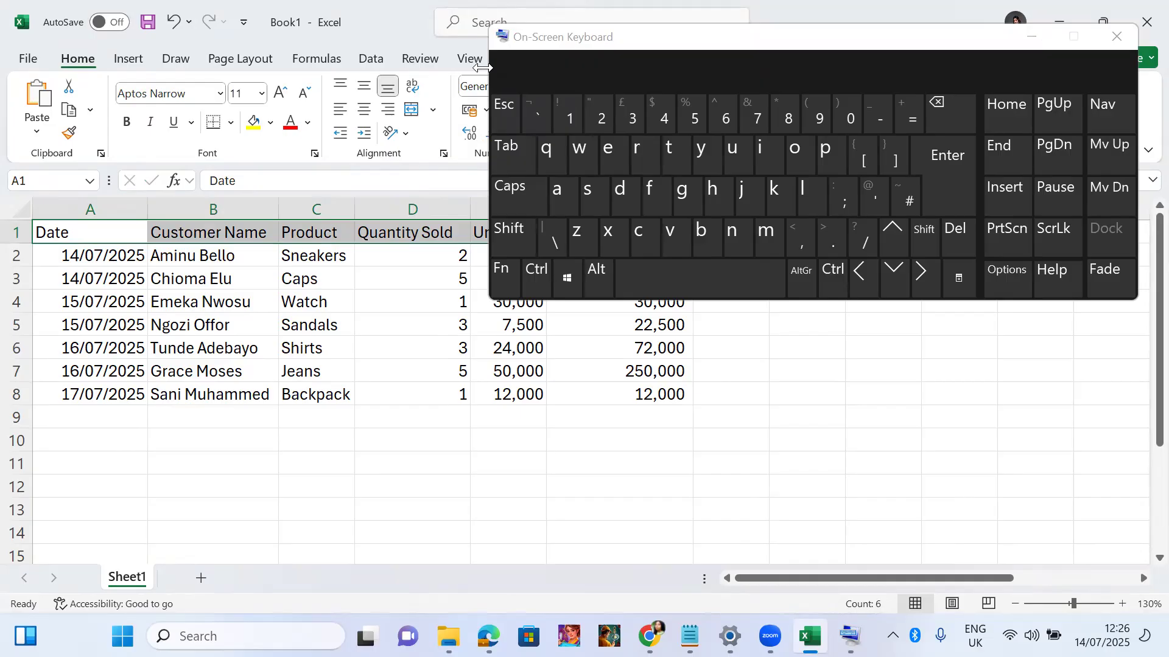
left_click_drag(482, 67, 668, 94)
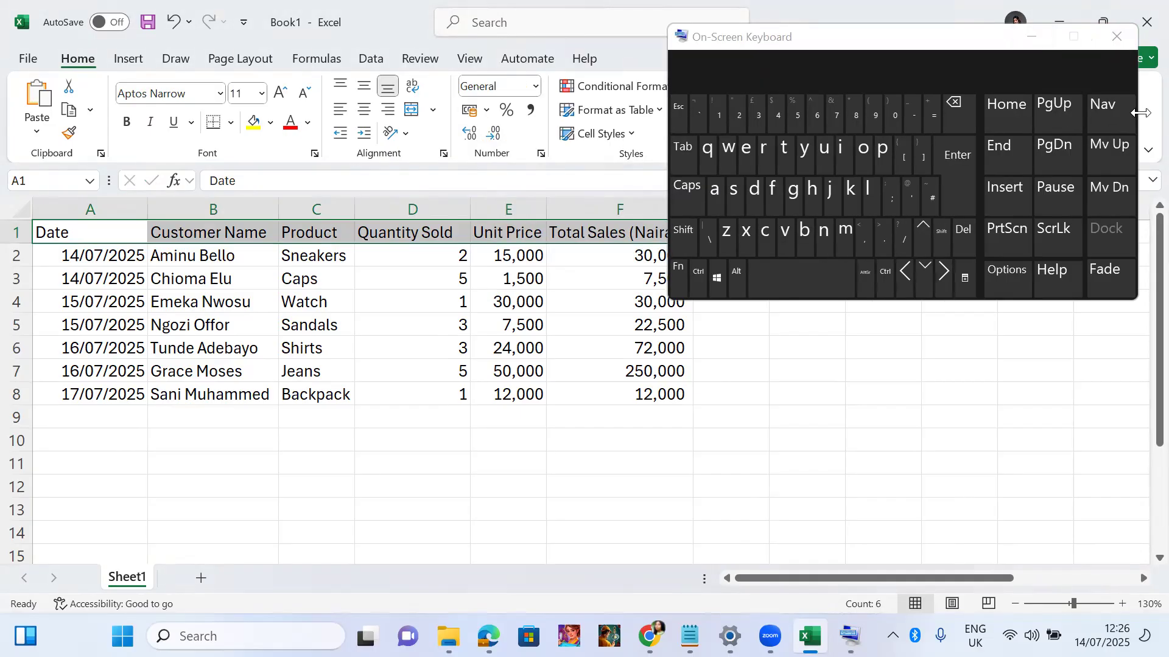
left_click_drag(1140, 112, 1166, 113)
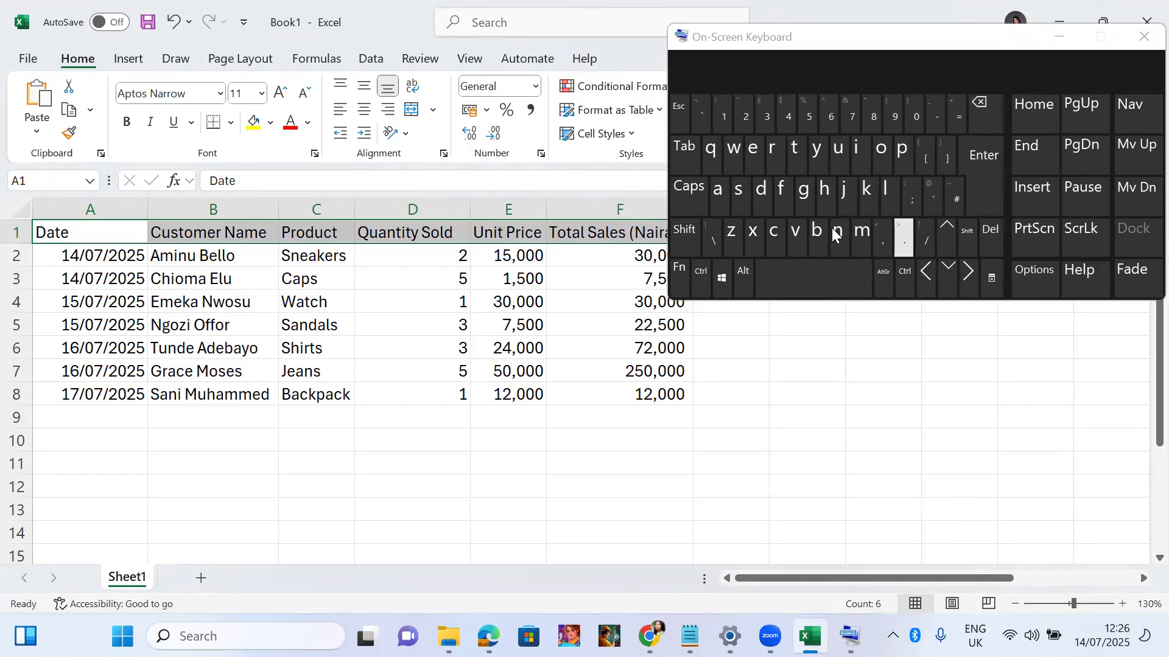
left_click(1013, 603)
left_click(1013, 604)
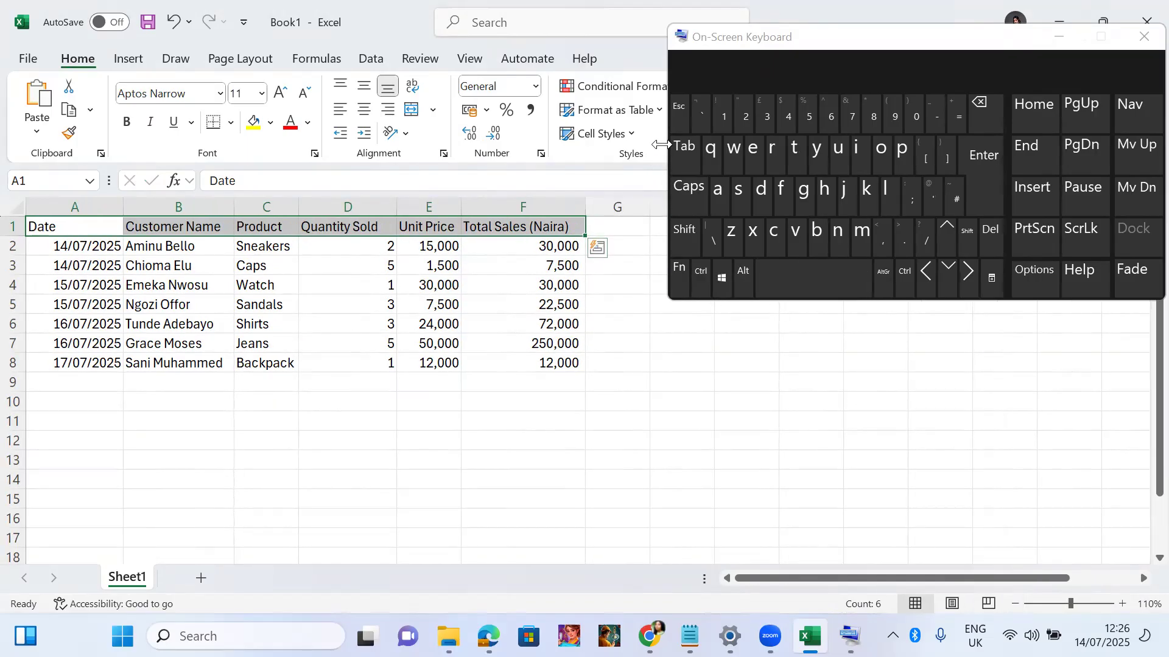
left_click_drag(661, 144, 607, 144)
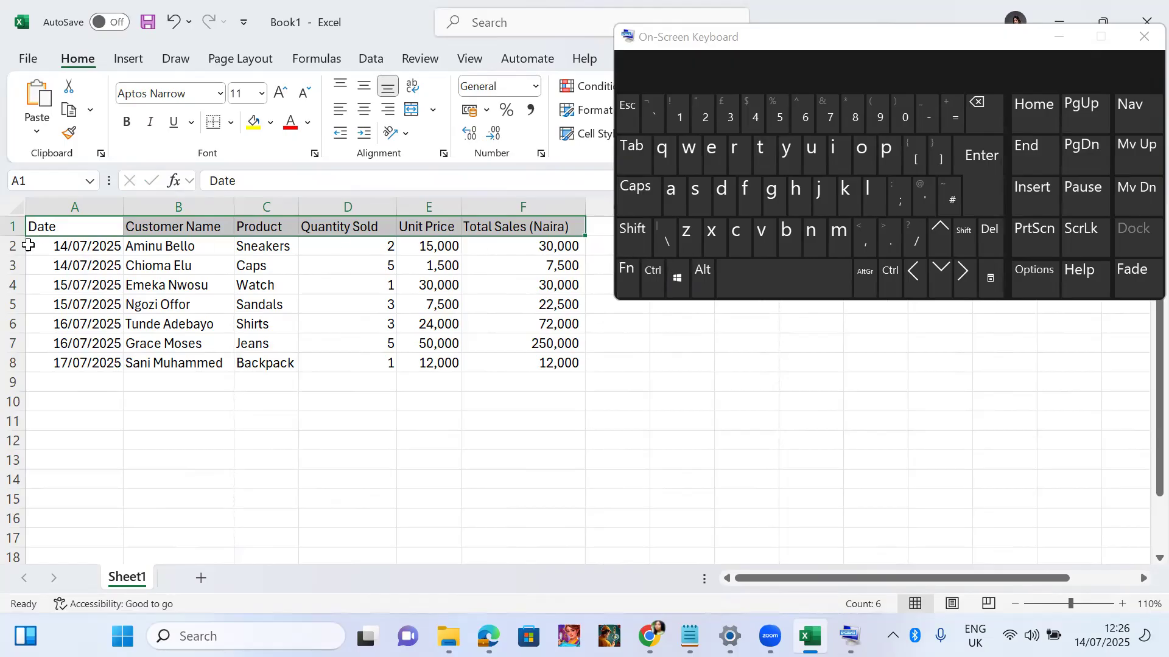
Bold the header cells A1:F1 and undo the bolding.
left_click(654, 274)
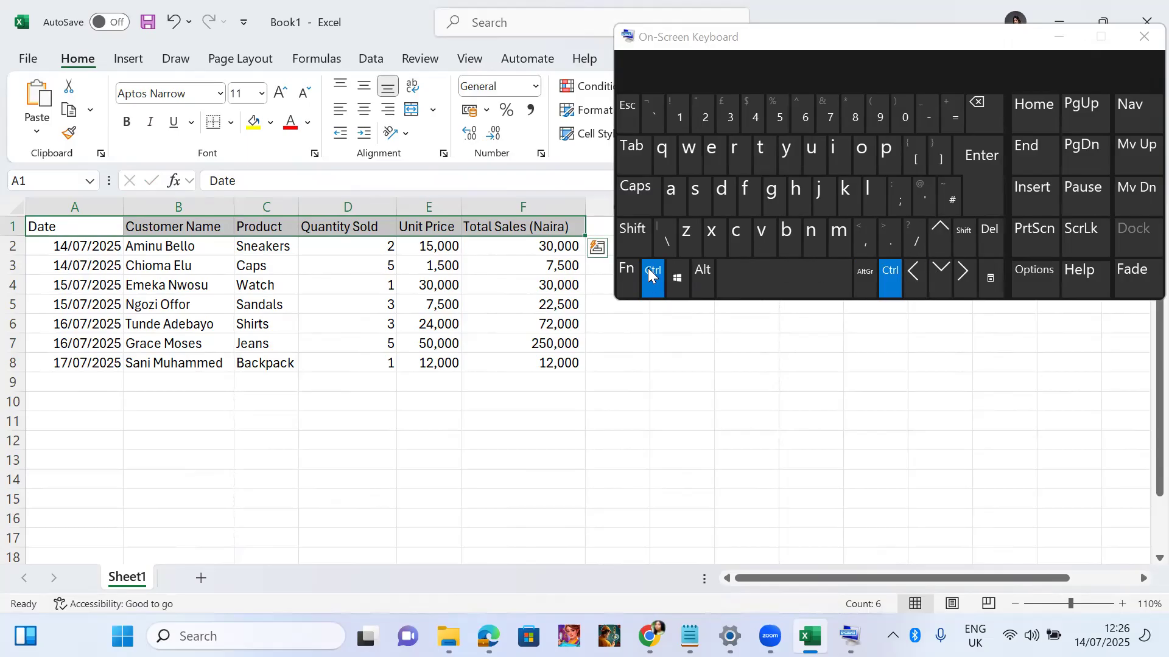
left_click(787, 240)
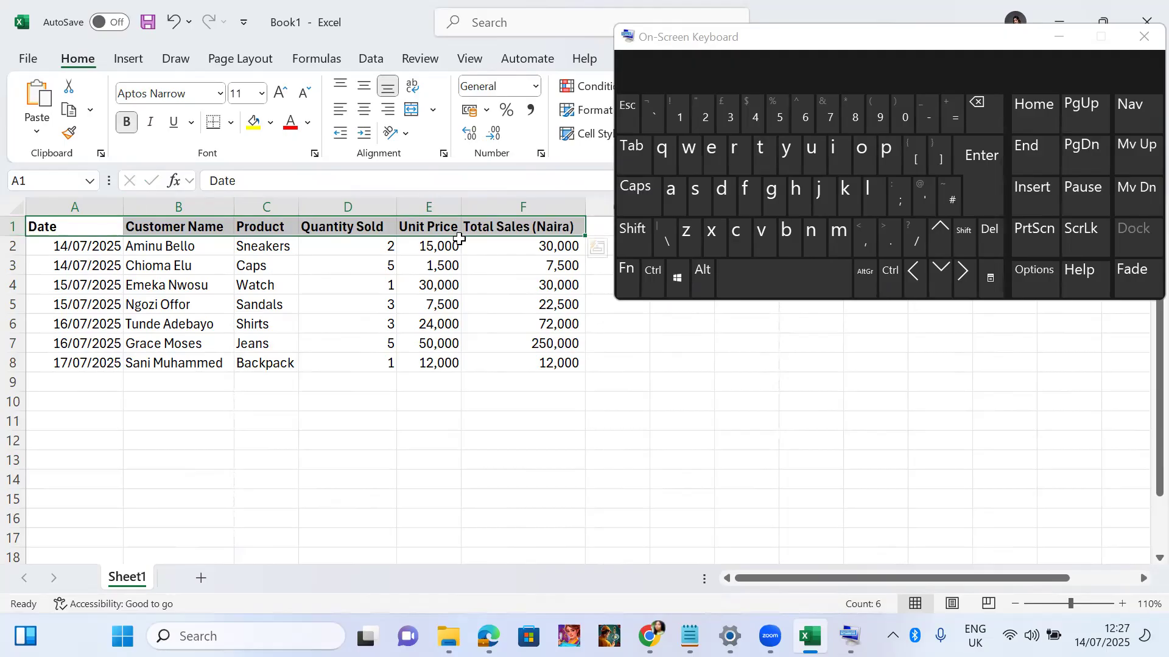
left_click(650, 277)
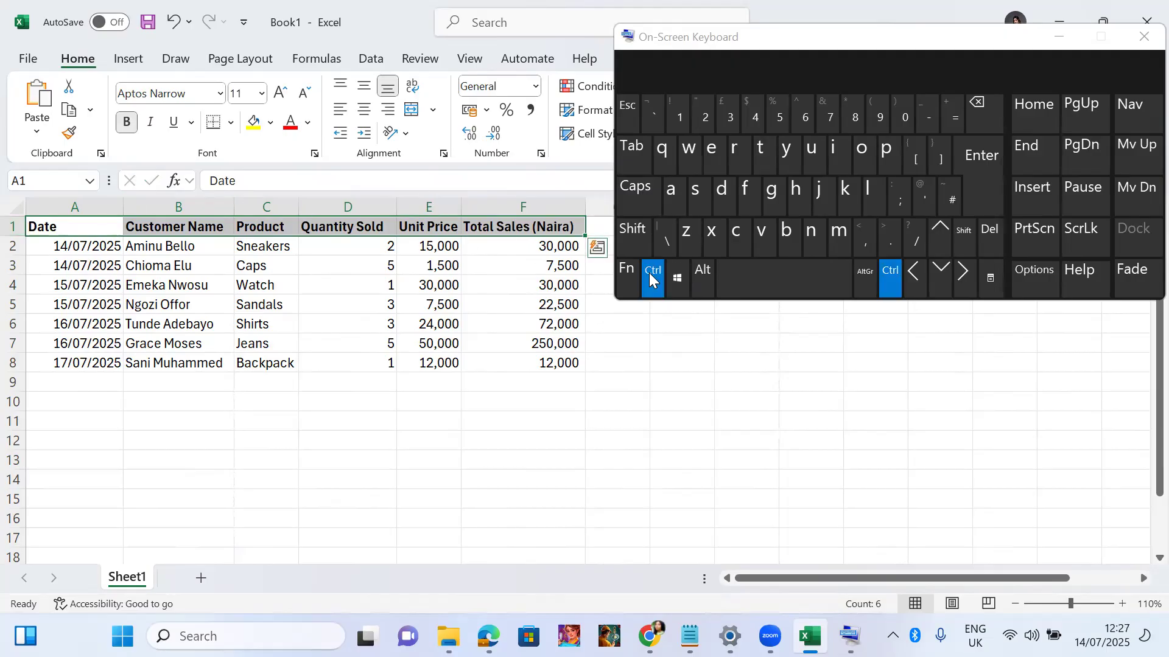
left_click(694, 229)
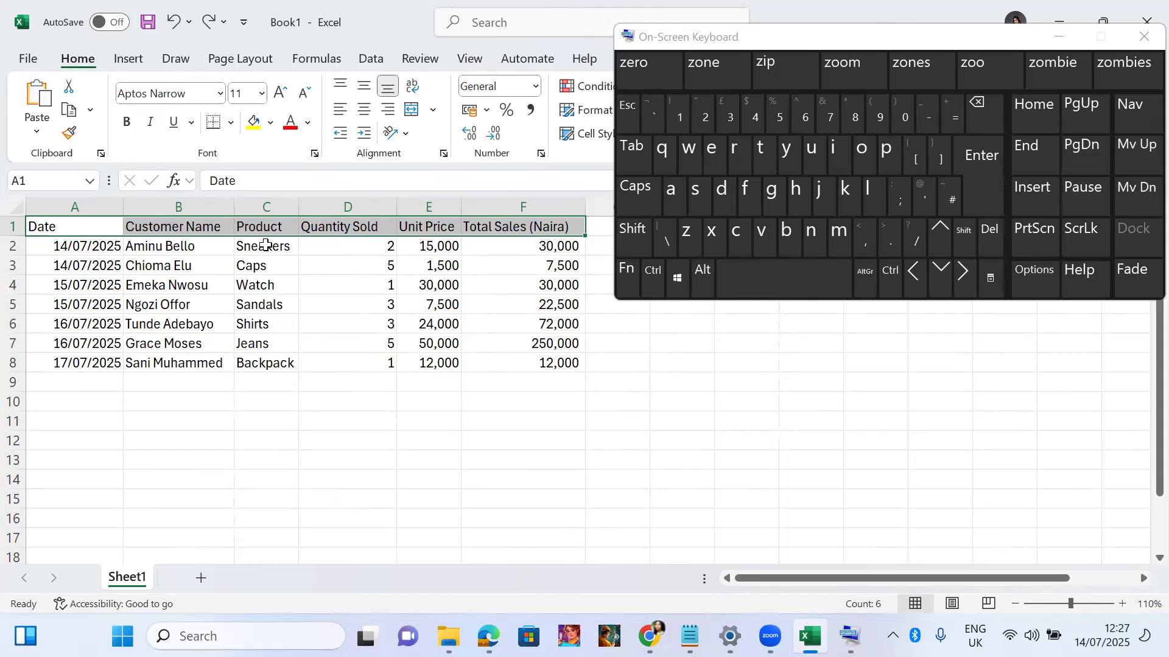
Make the header cells A1:F1 bold and minimise the on-screen keyboard.
left_click(652, 270)
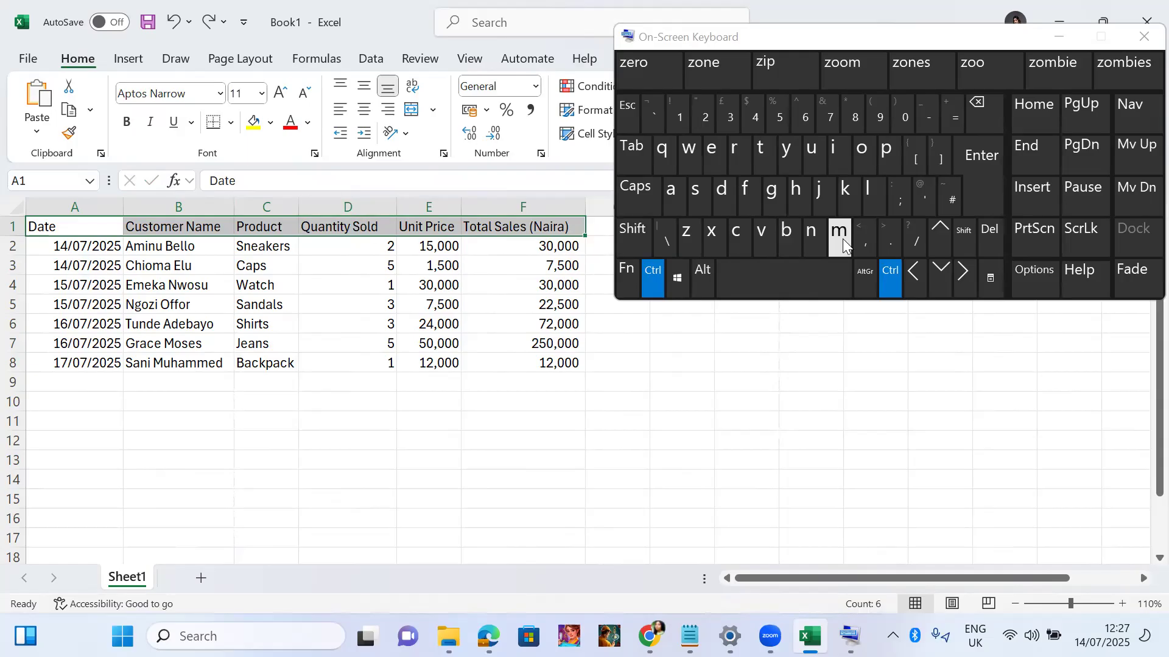
left_click(788, 237)
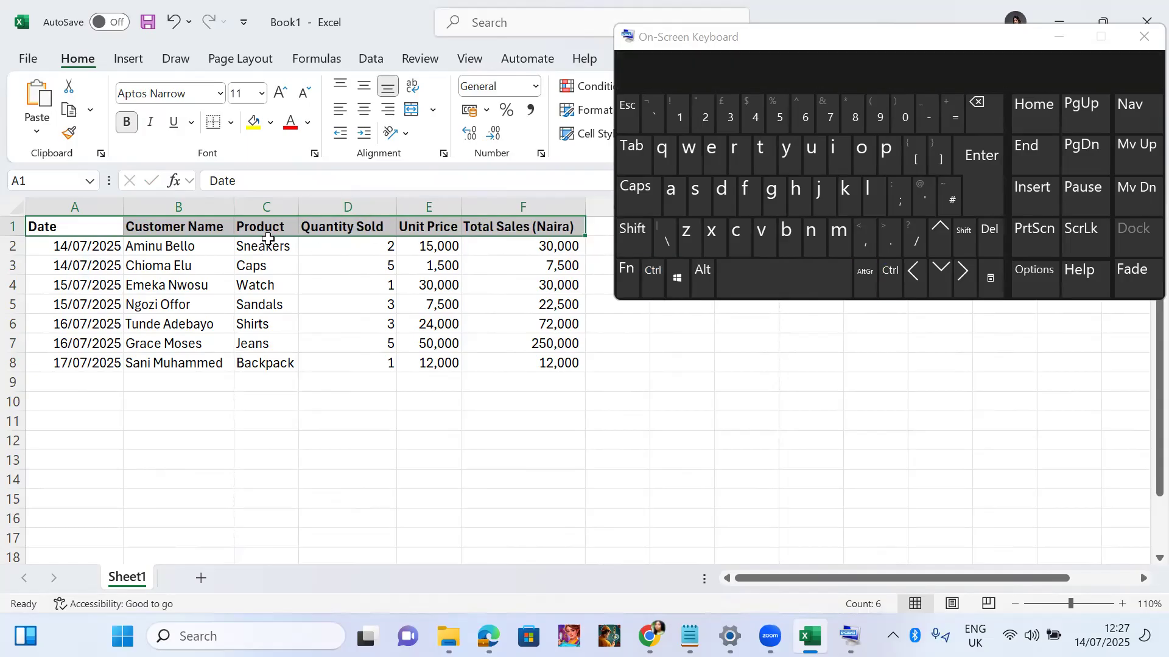
left_click(1058, 37)
Enter the note "CTRL + B" in cell K3 and make it bold.
left_click(882, 267)
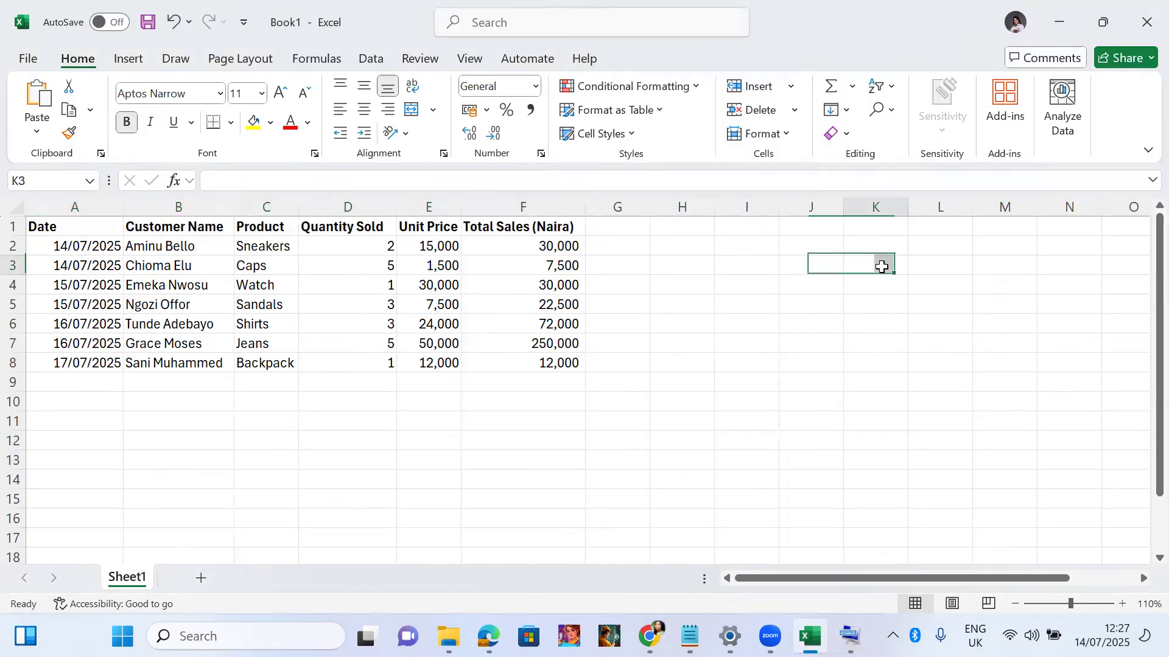
type("CTRL")
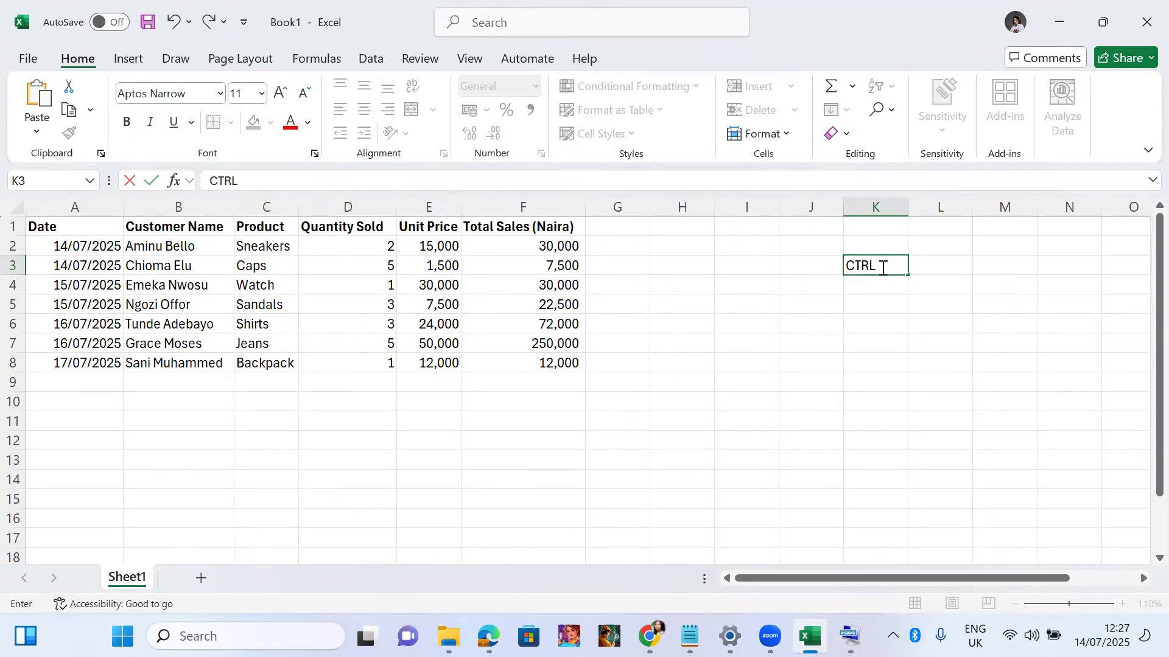
type(" + B")
key("Return")
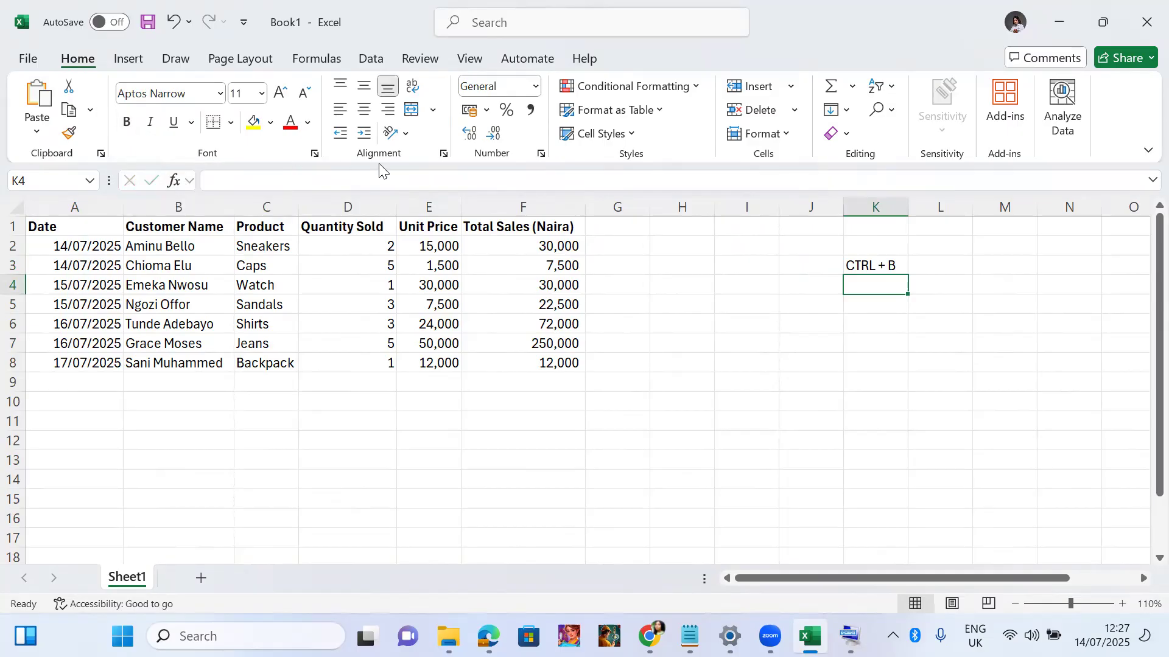
left_click(860, 265)
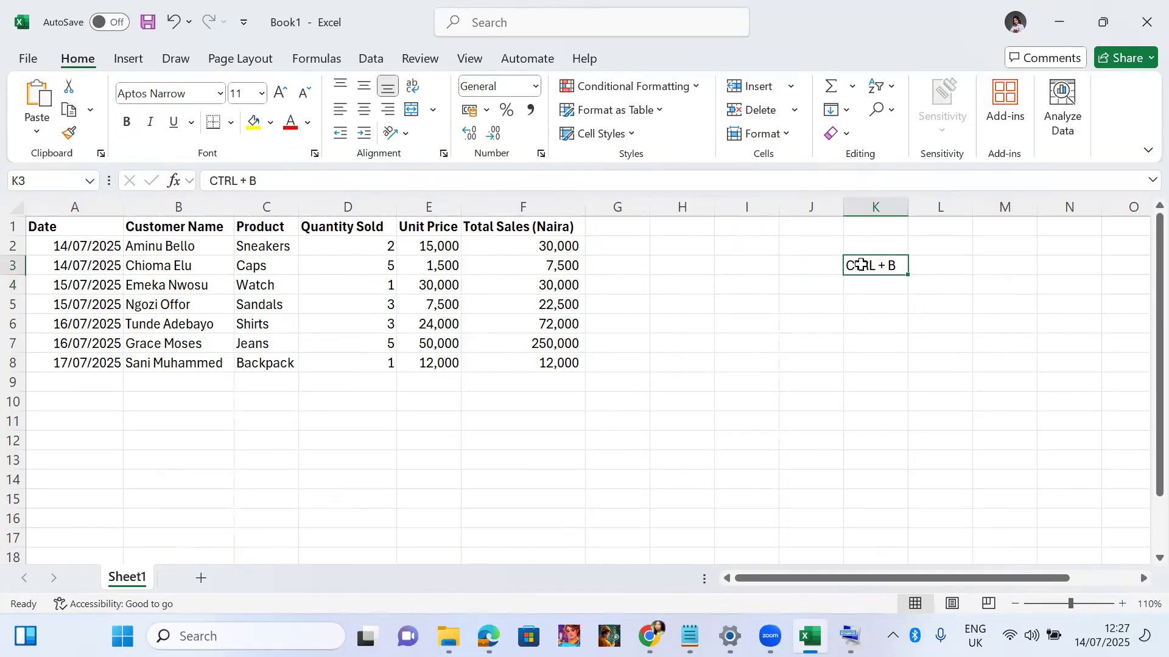
left_click(126, 123)
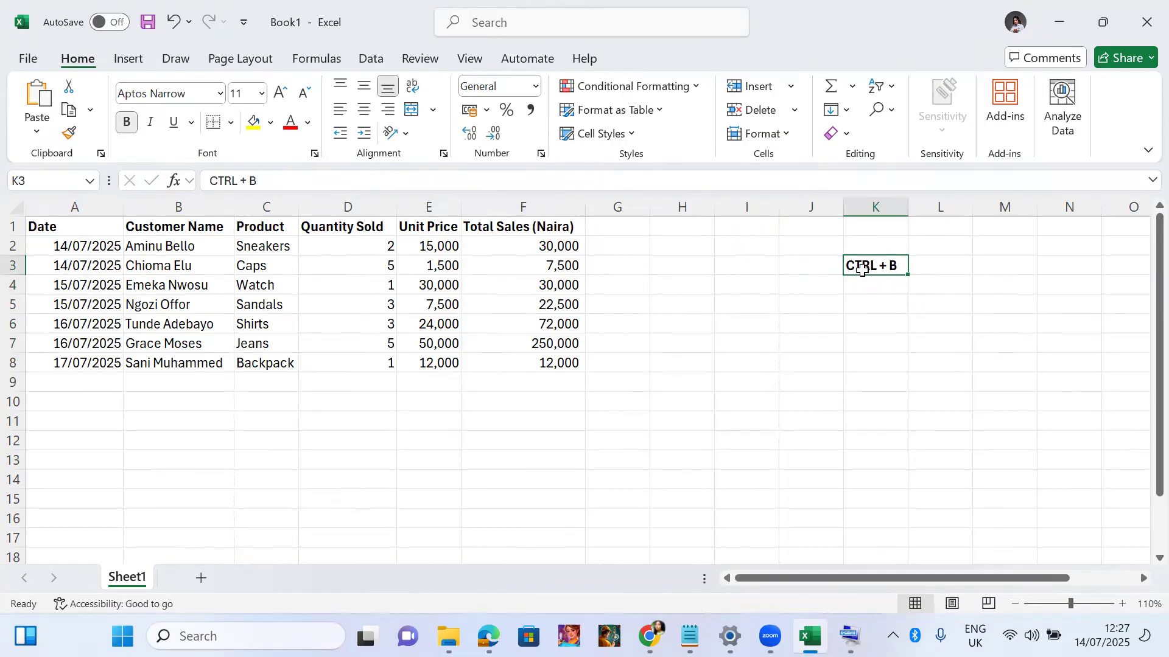
Switch to the Google Docs brief to read the formatting item on headers and borders, and minimise the browser to return to Excel.
mouse_move(650, 636)
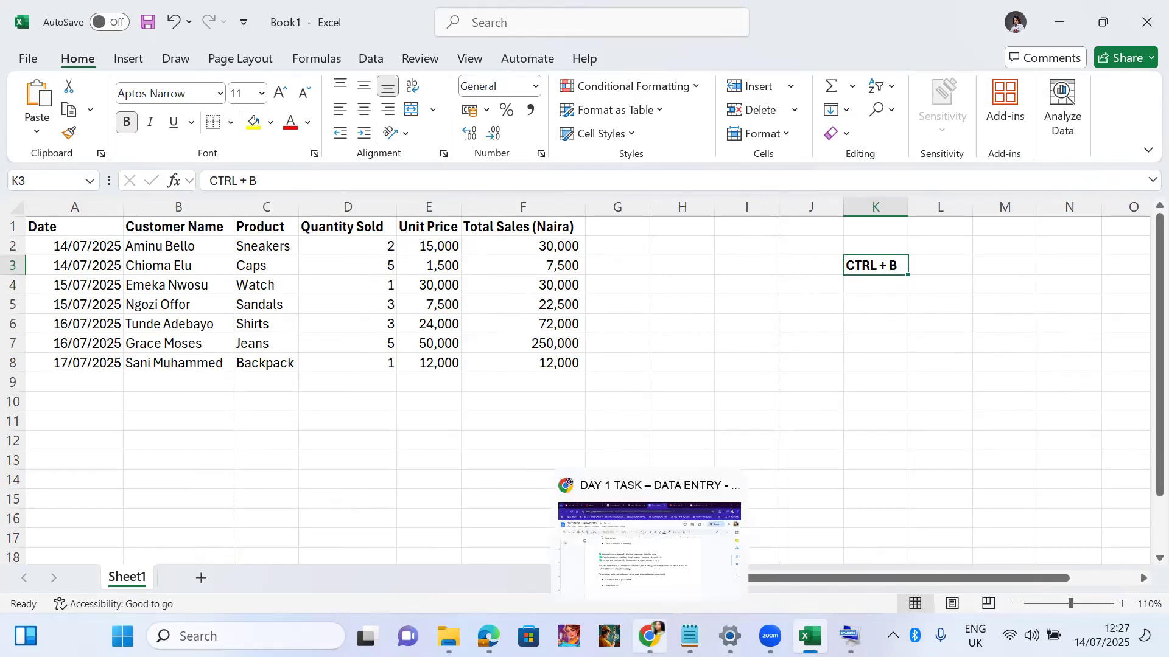
left_click(615, 558)
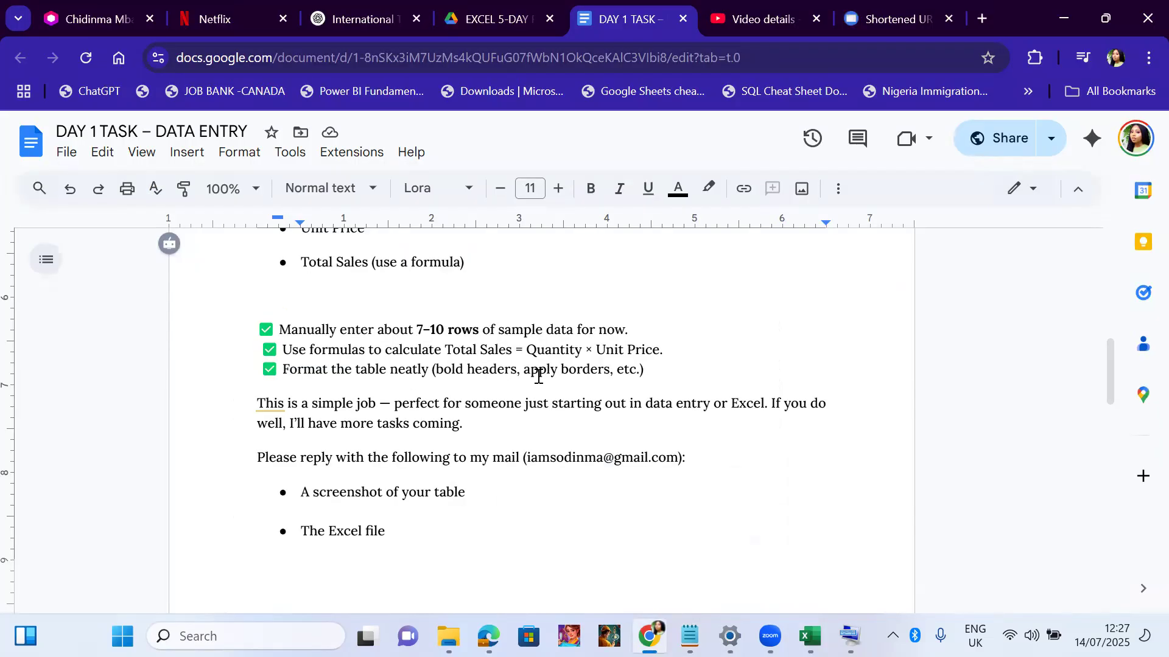
left_click(1055, 15)
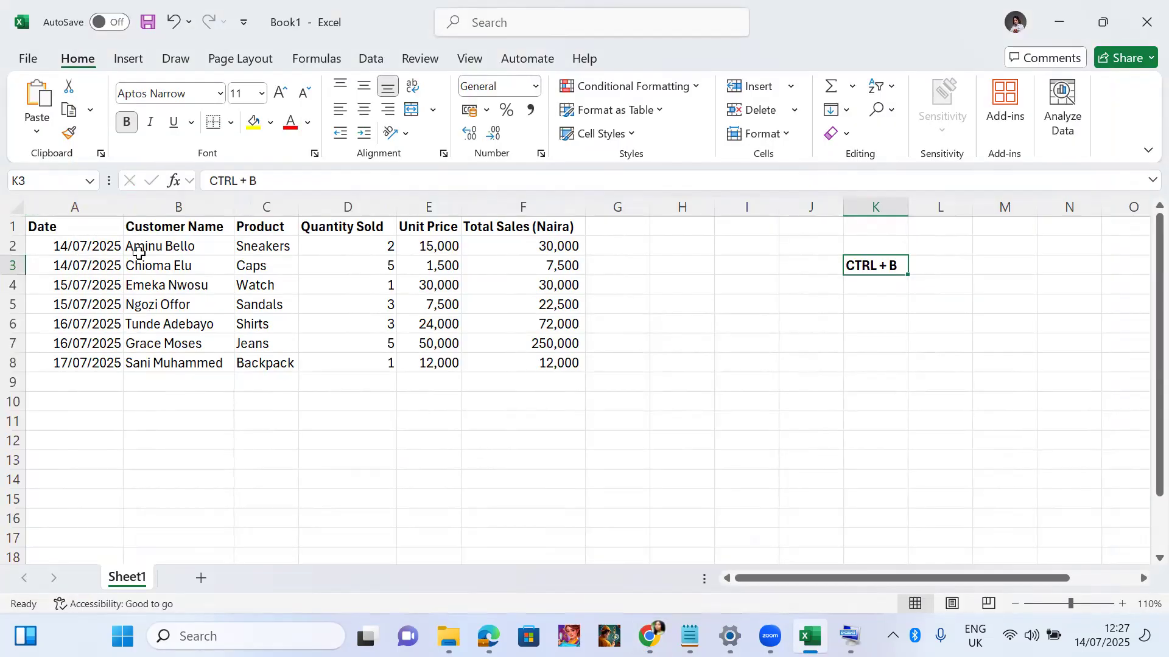
left_click(42, 230)
left_click(244, 271)
left_click(382, 291)
left_click(239, 299)
left_click(438, 289)
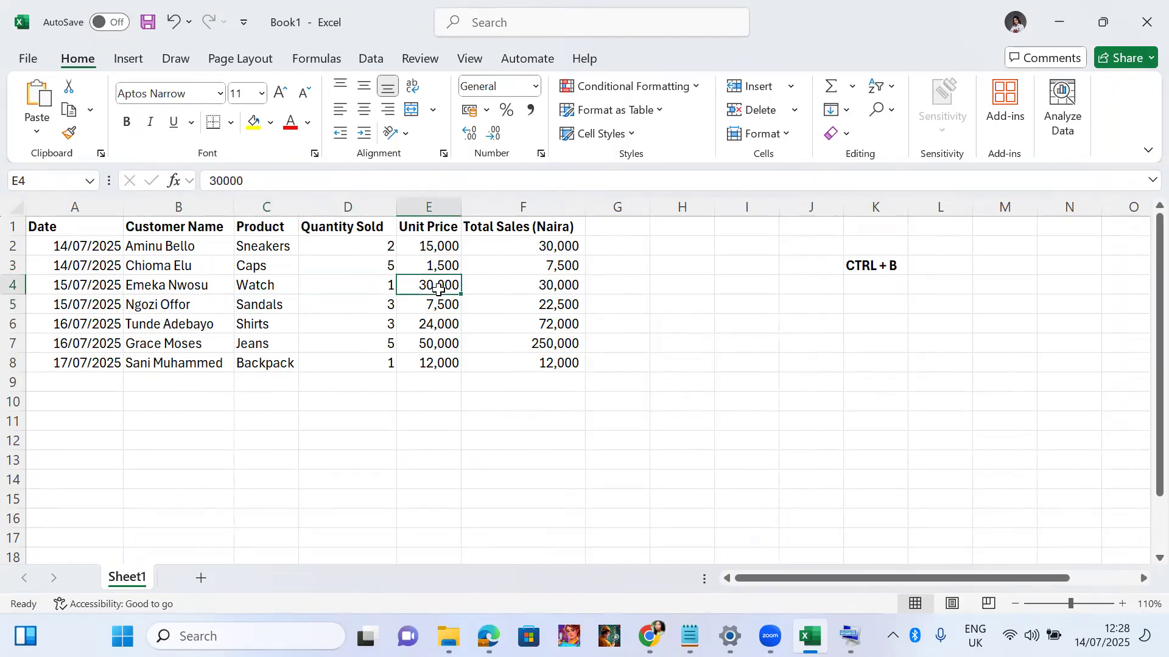
Enter the note "CTRL + A" in cell K5 and make it bold.
left_click(869, 306)
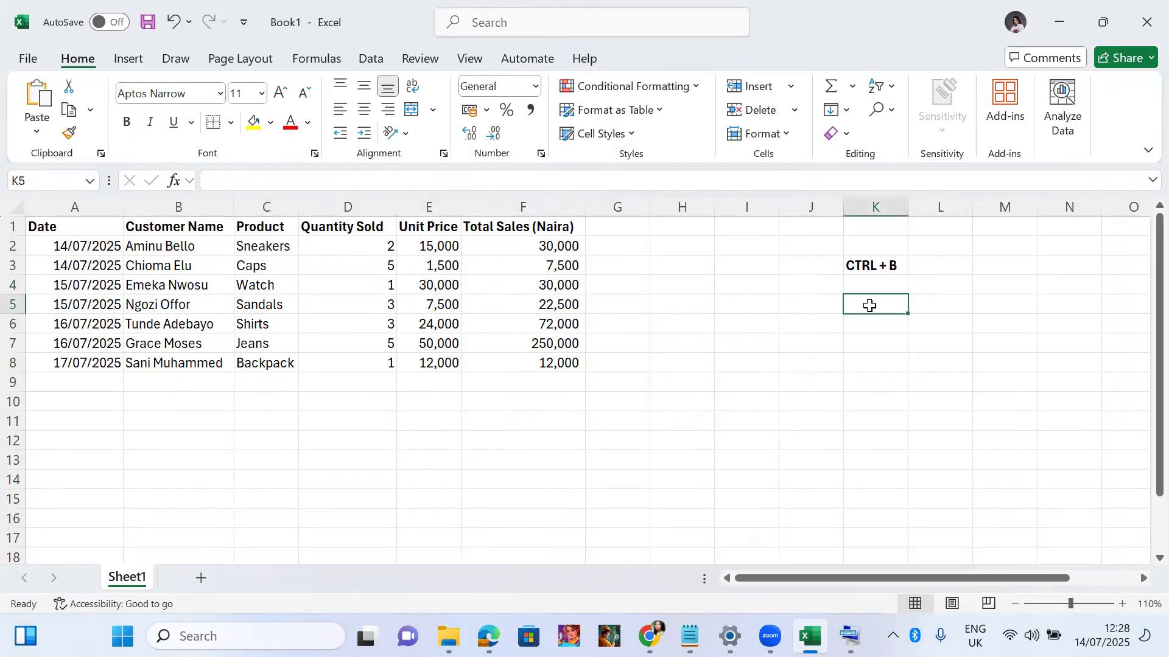
type("CTRL")
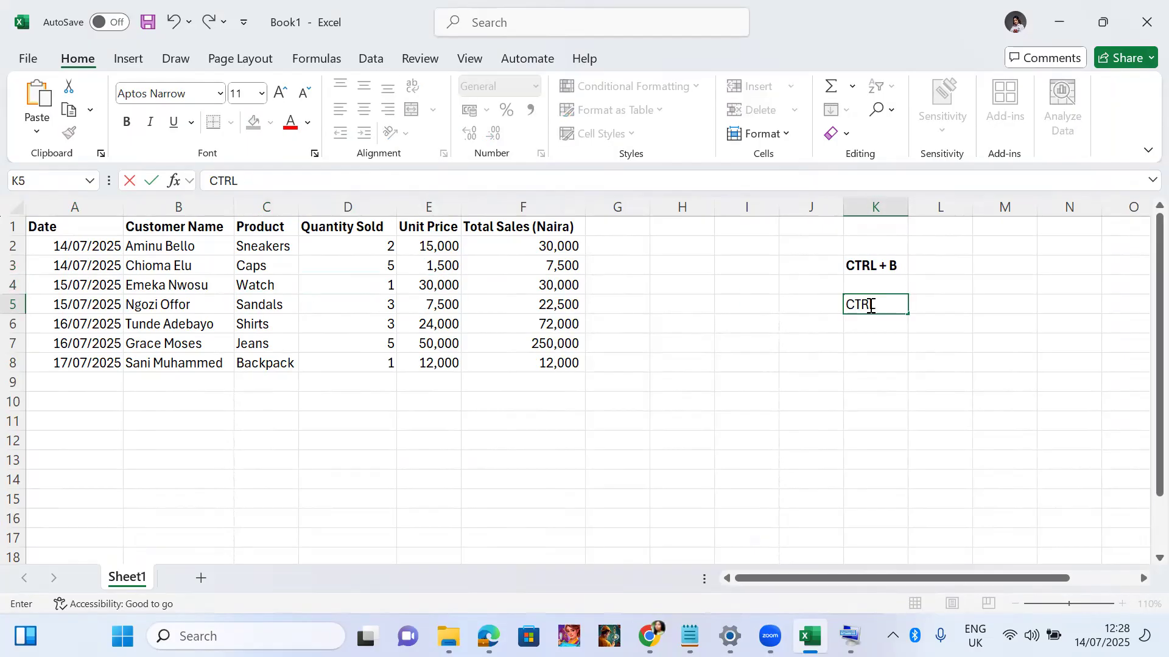
type(" + A")
key("Return")
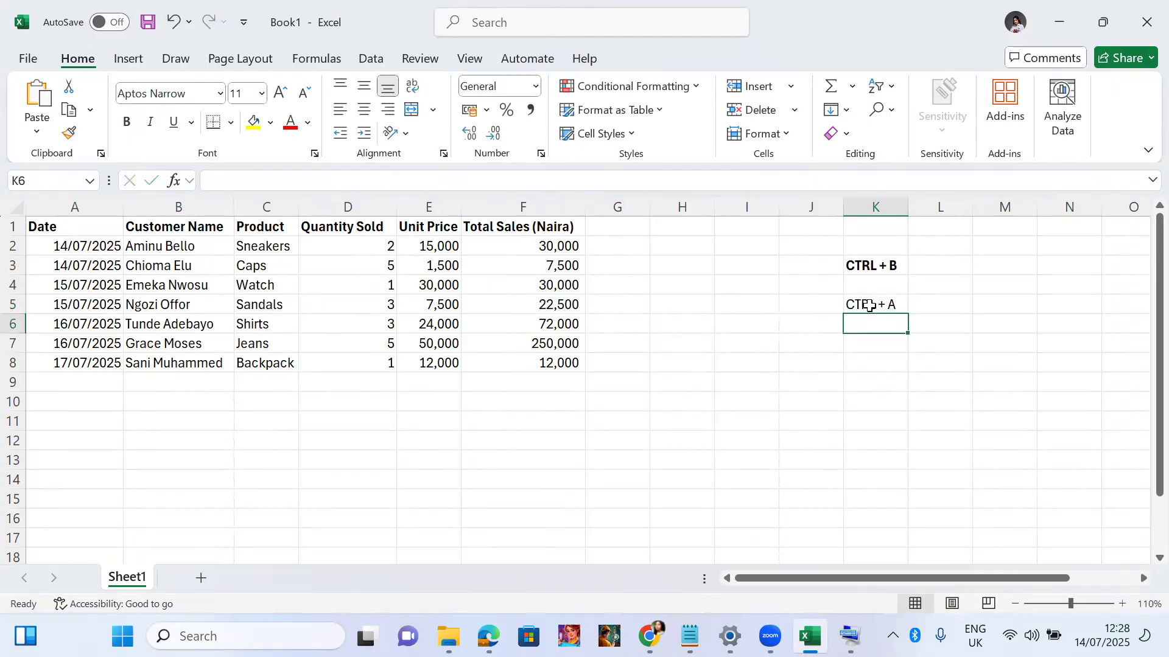
left_click(869, 303)
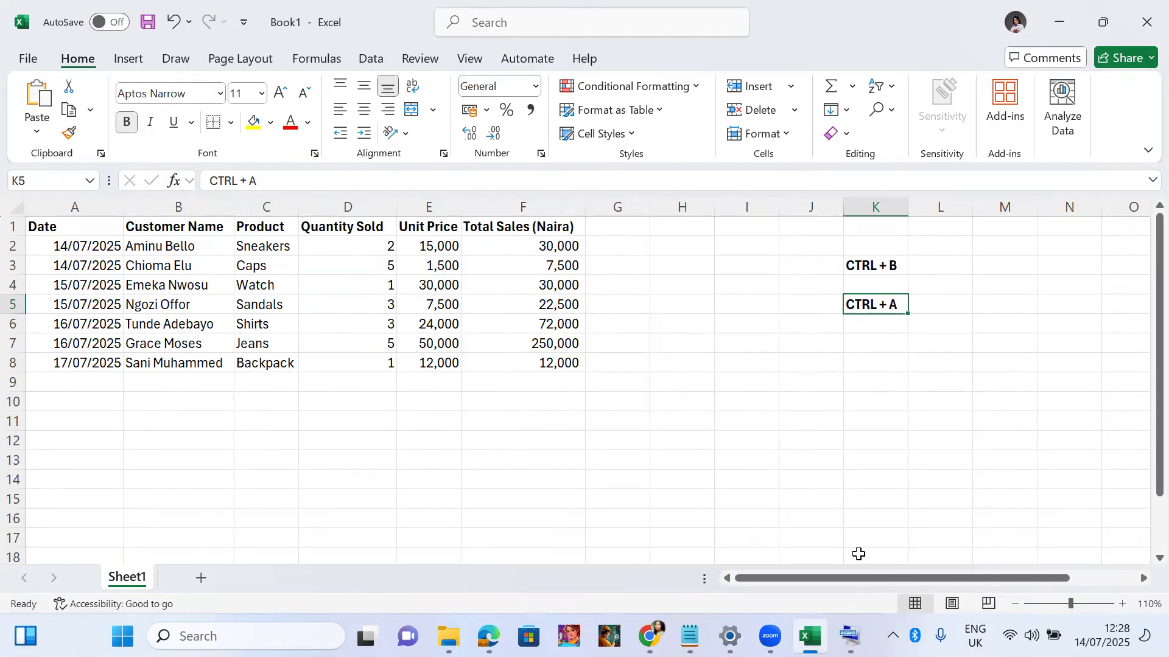
Select the whole sales table A1:F8 using the on-screen keyboard, minimise the keyboard and apply All Borders to the table.
left_click(851, 636)
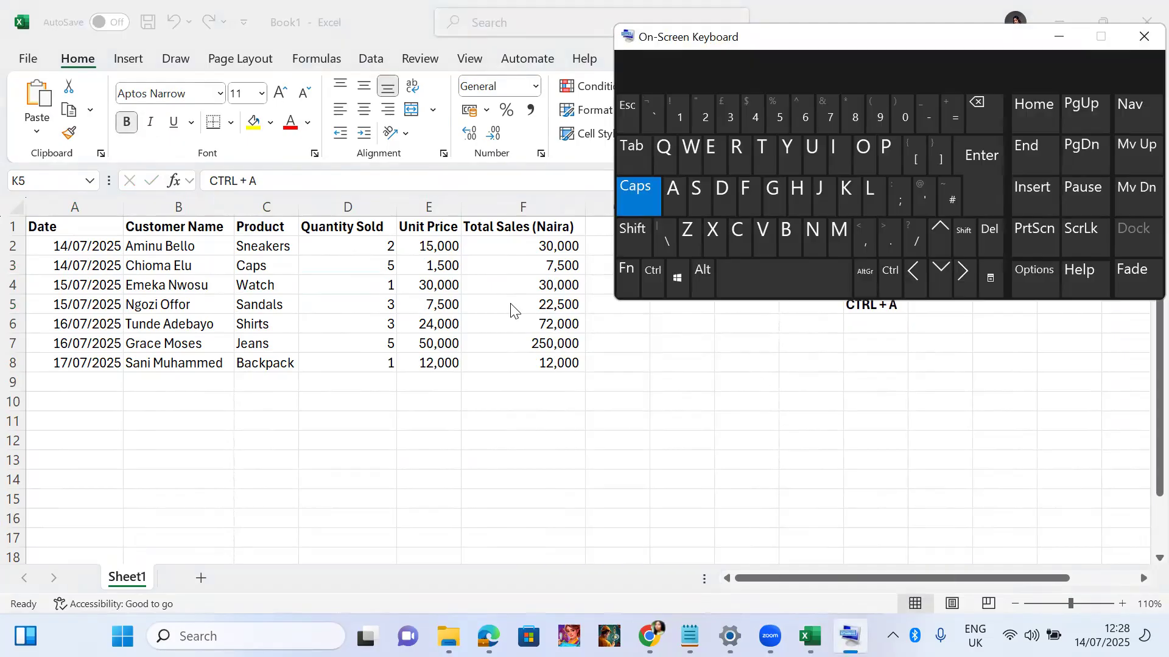
left_click(247, 286)
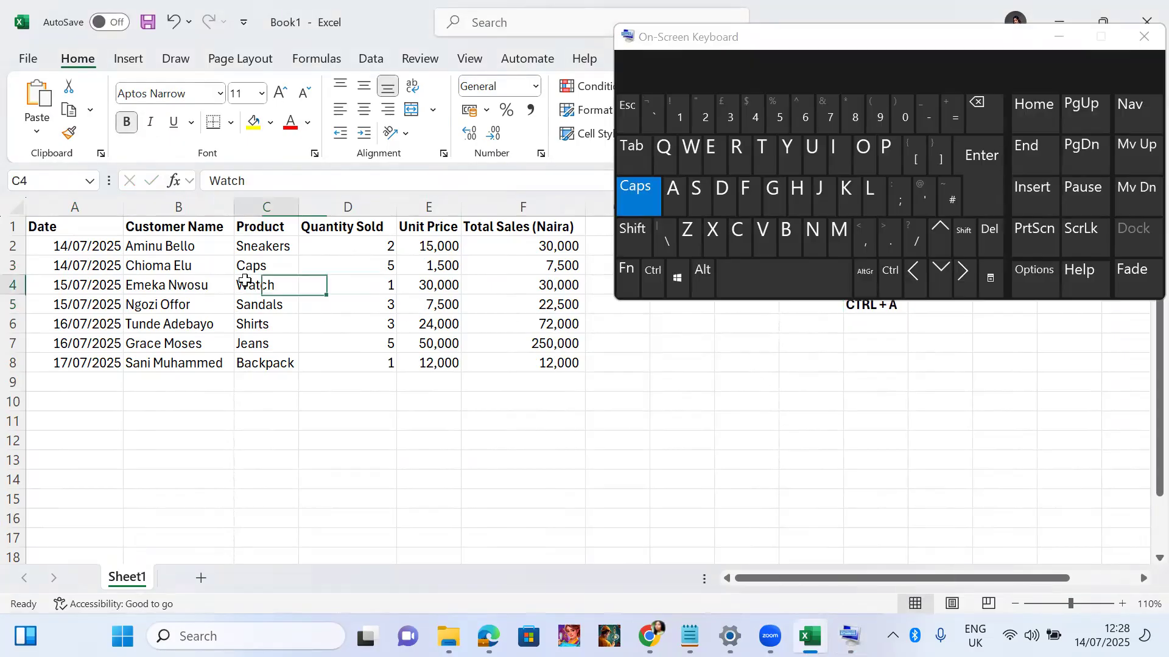
left_click(370, 270)
left_click(141, 253)
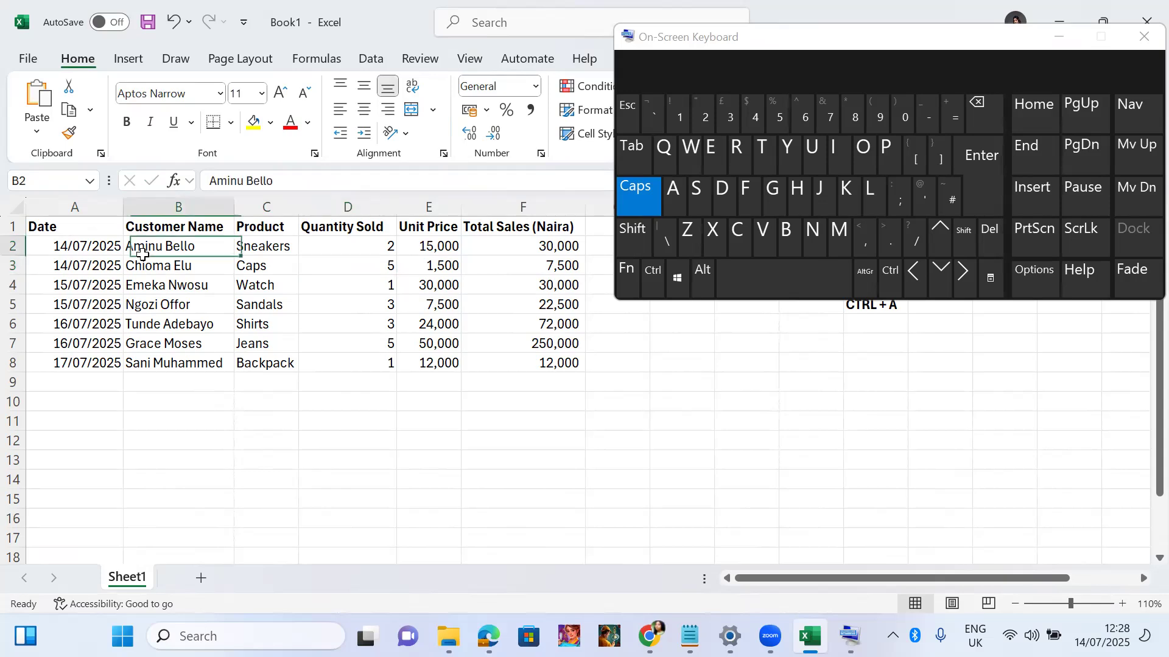
left_click(650, 273)
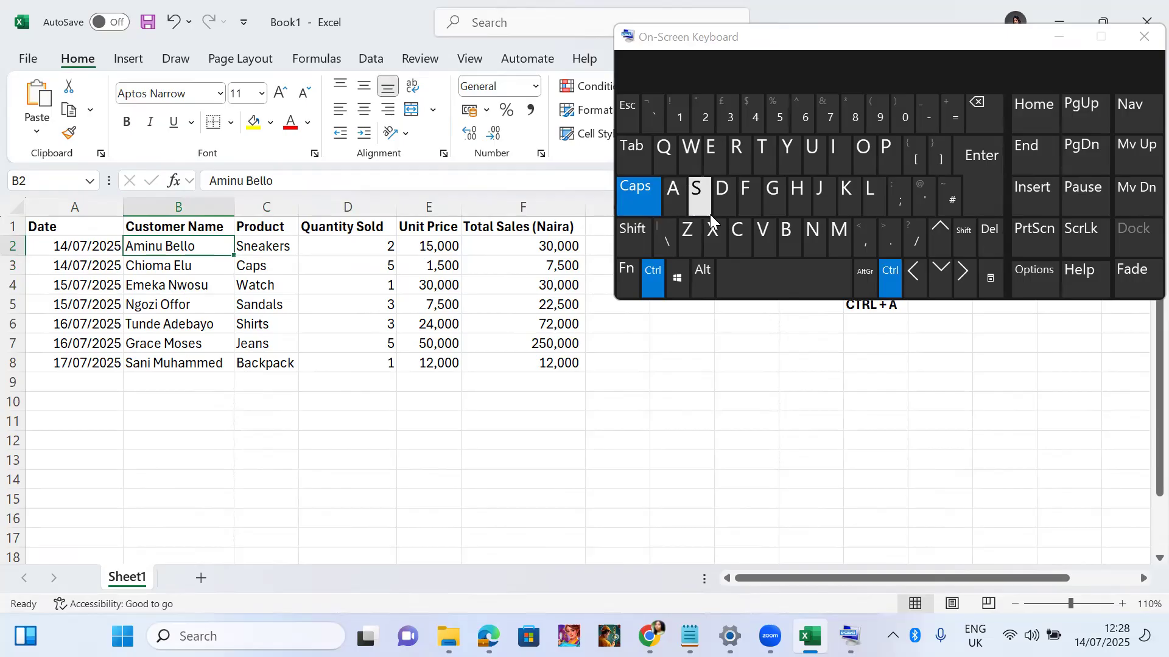
left_click(677, 189)
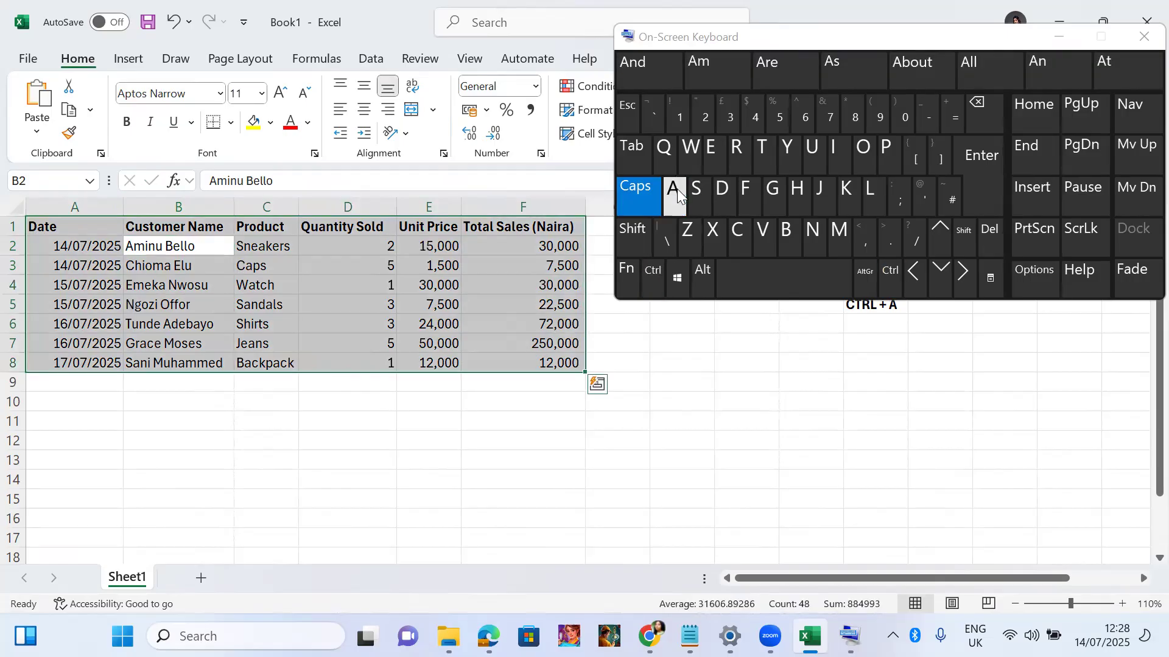
left_click(1060, 37)
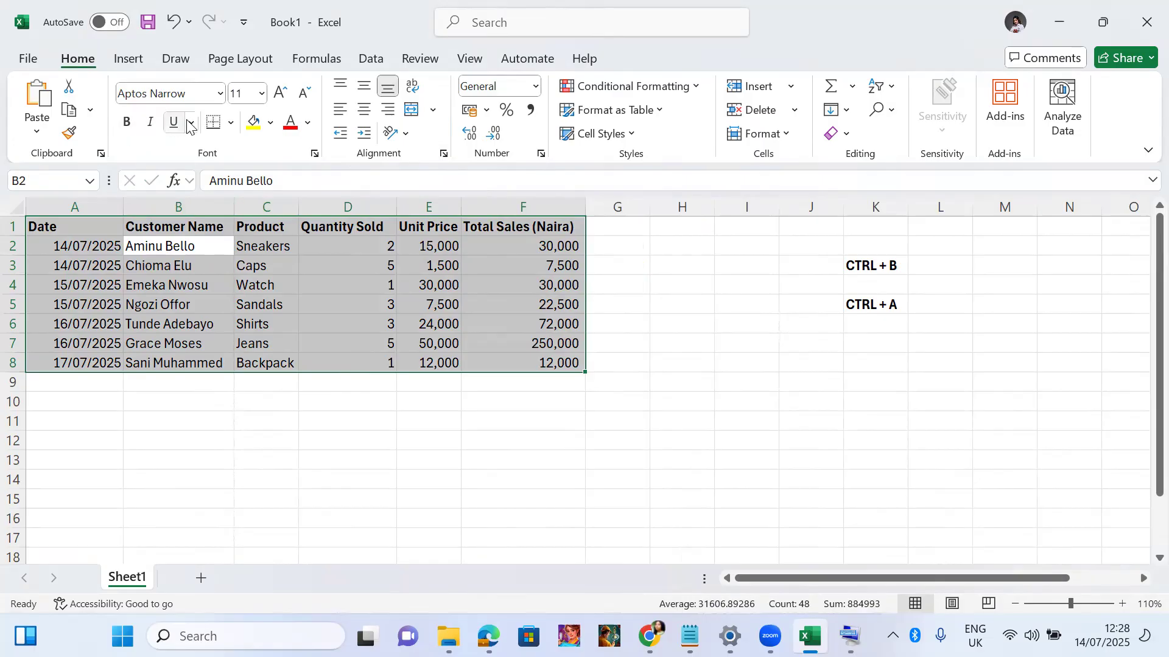
left_click(230, 126)
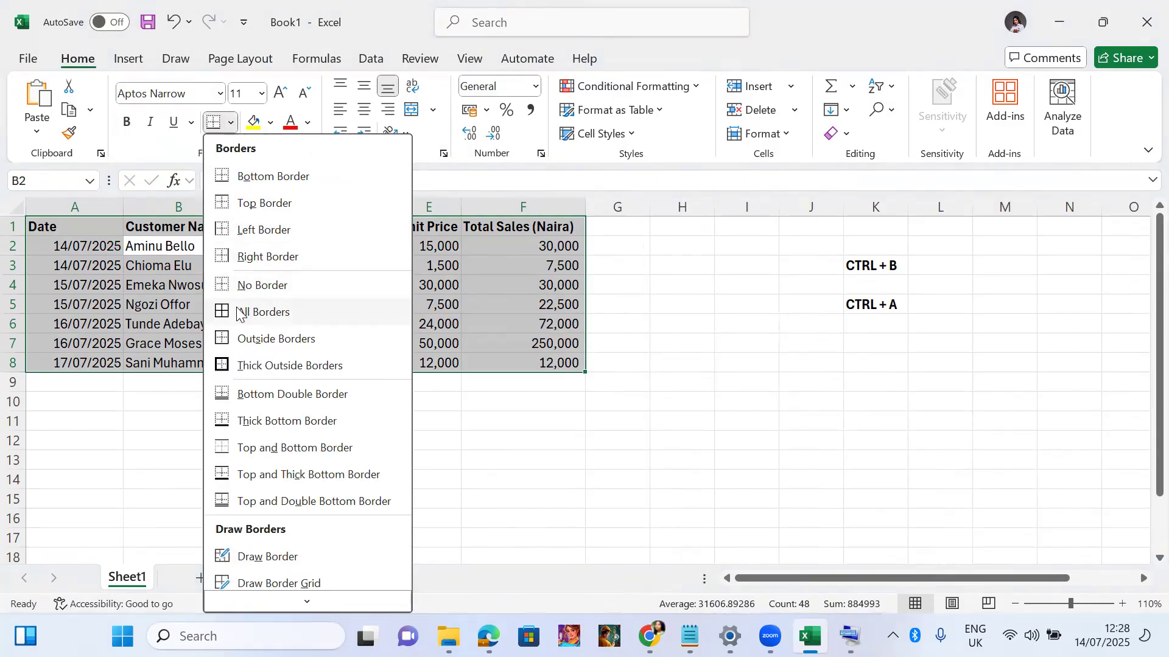
left_click(257, 313)
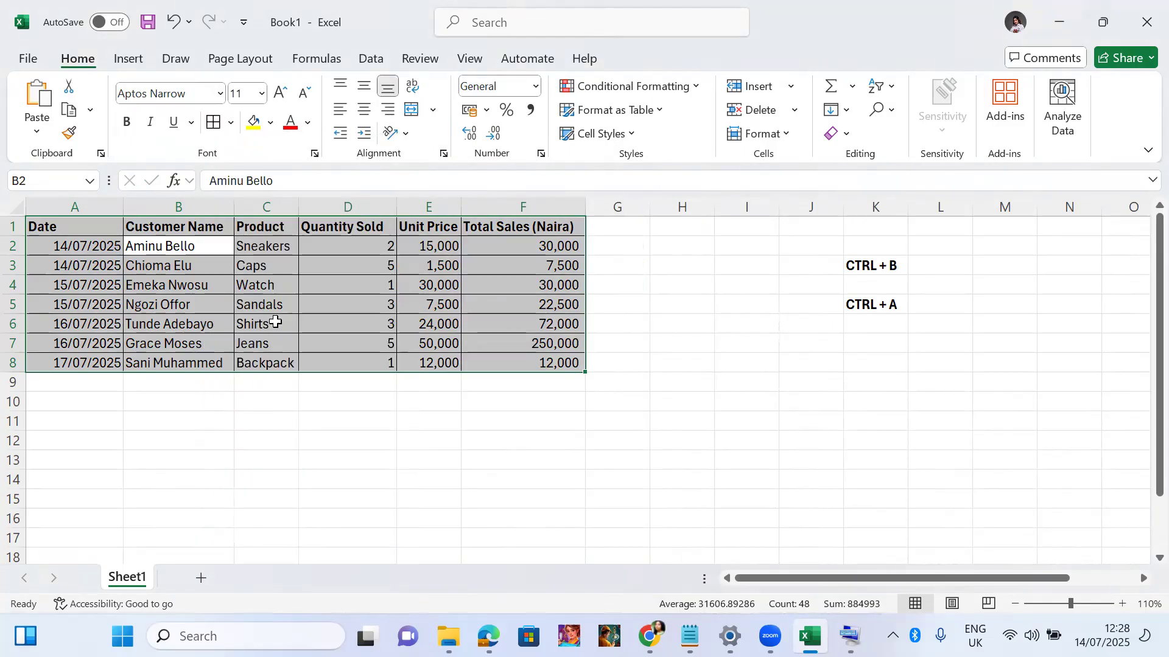
left_click(193, 419)
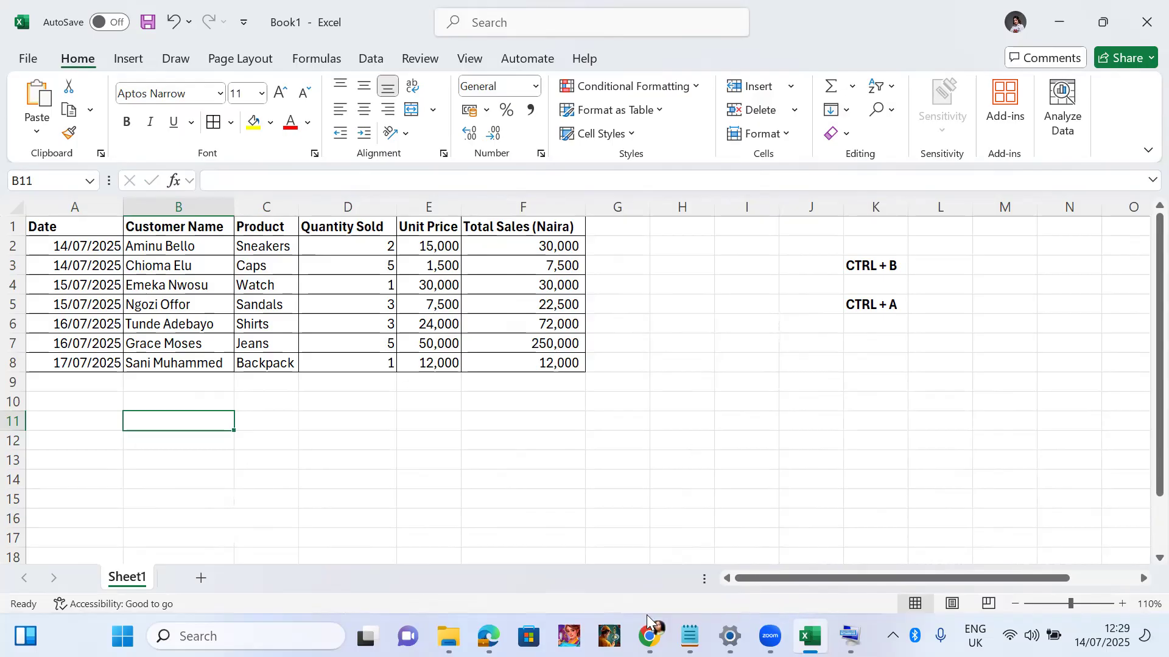
Switch to the Google Docs brief to read the formatting and submission items, and minimise the browser to return to Excel.
mouse_move(649, 630)
left_click(641, 535)
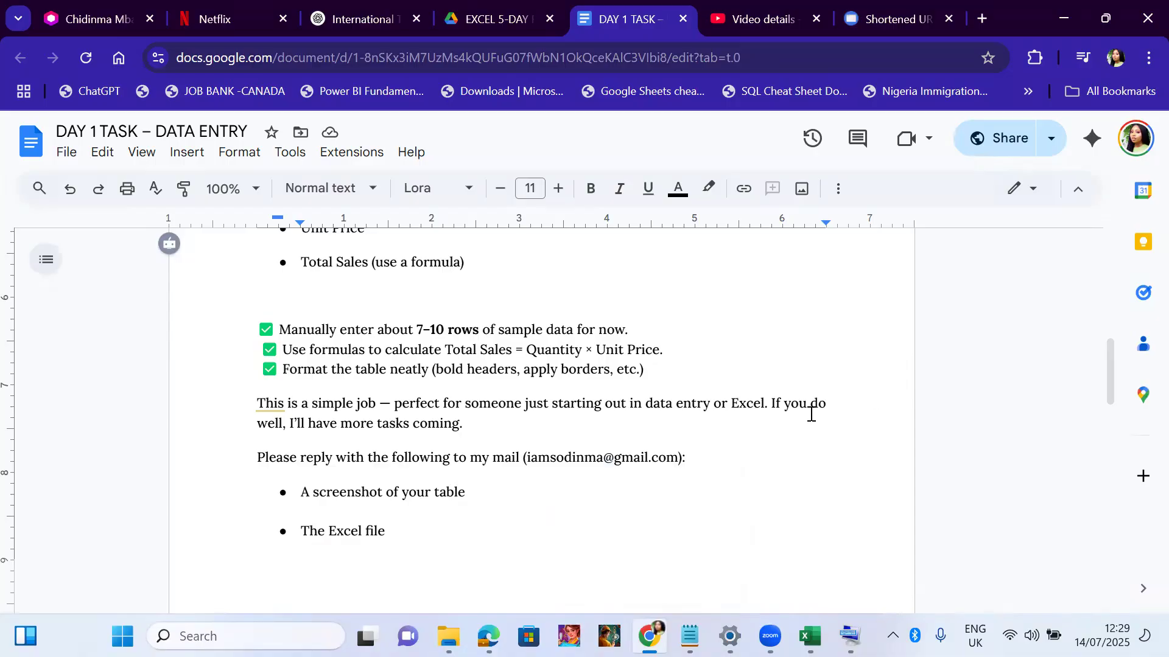
mouse_move(663, 620)
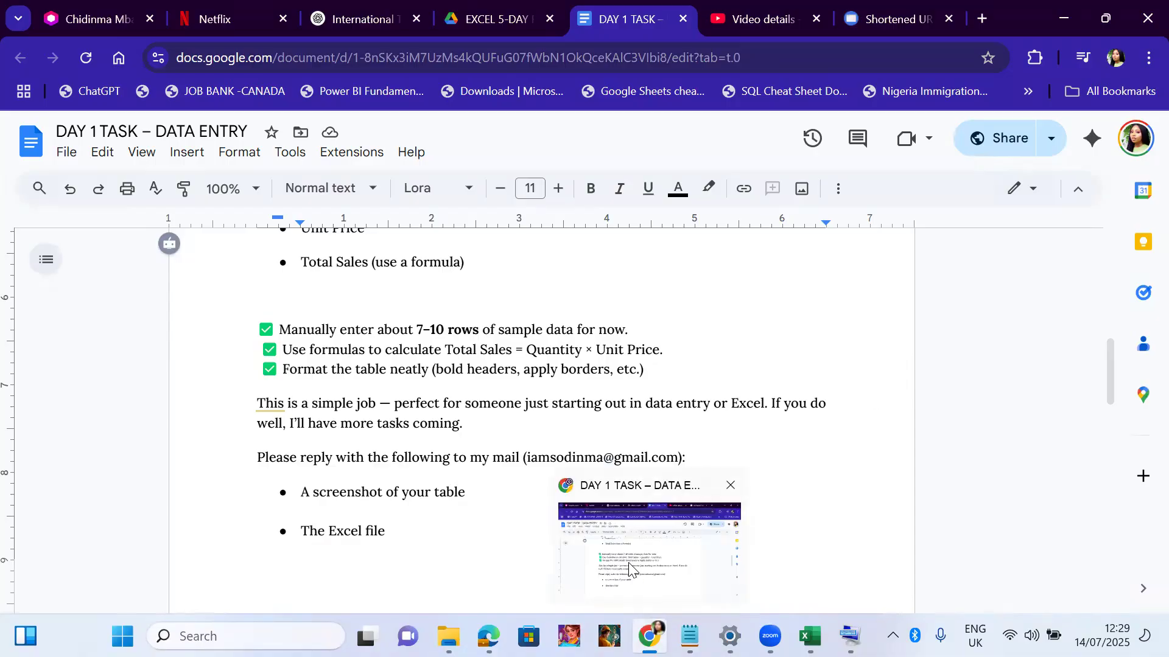
left_click(1058, 30)
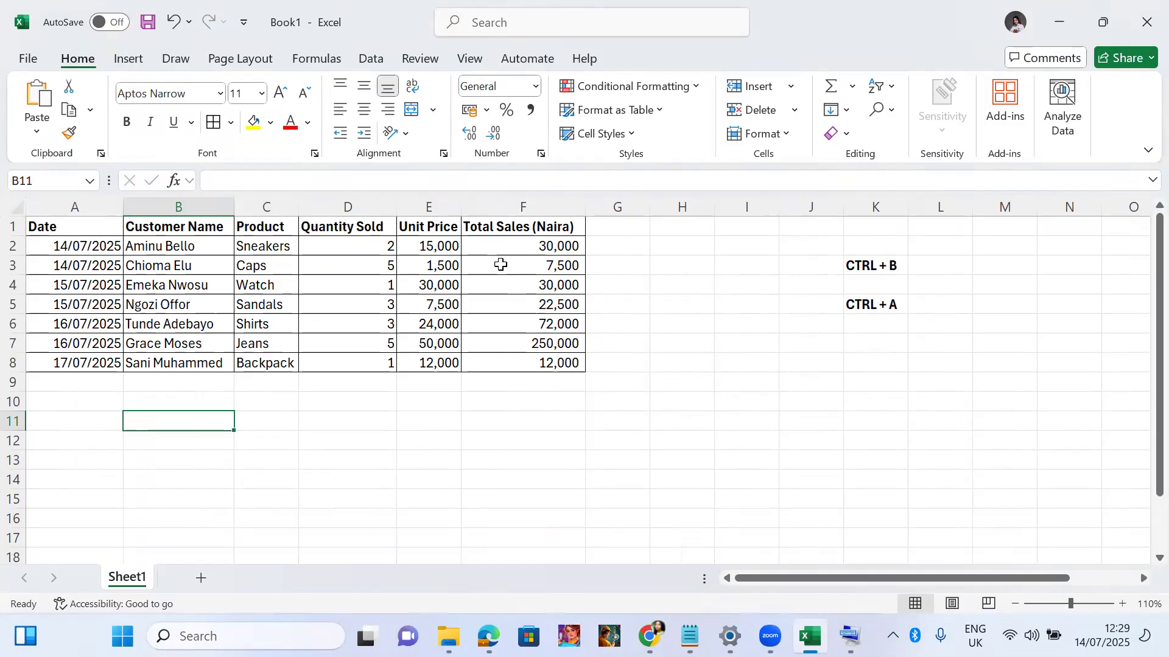
left_click(535, 246)
left_click(515, 283)
left_click(517, 340)
left_click(528, 247)
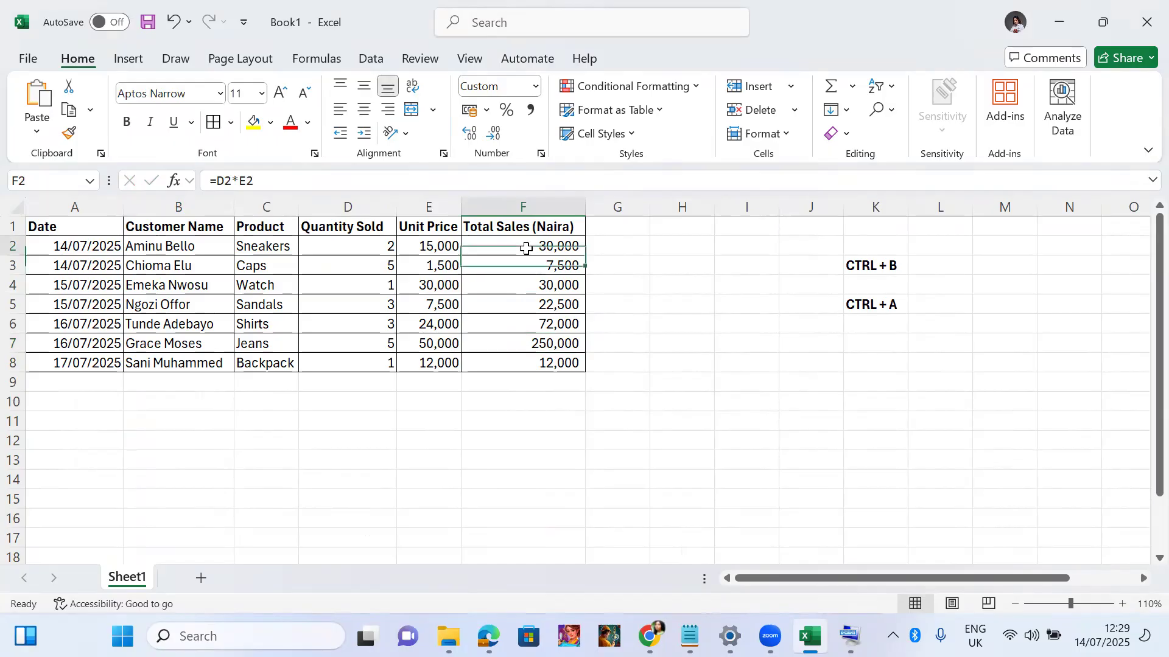
left_click(532, 287)
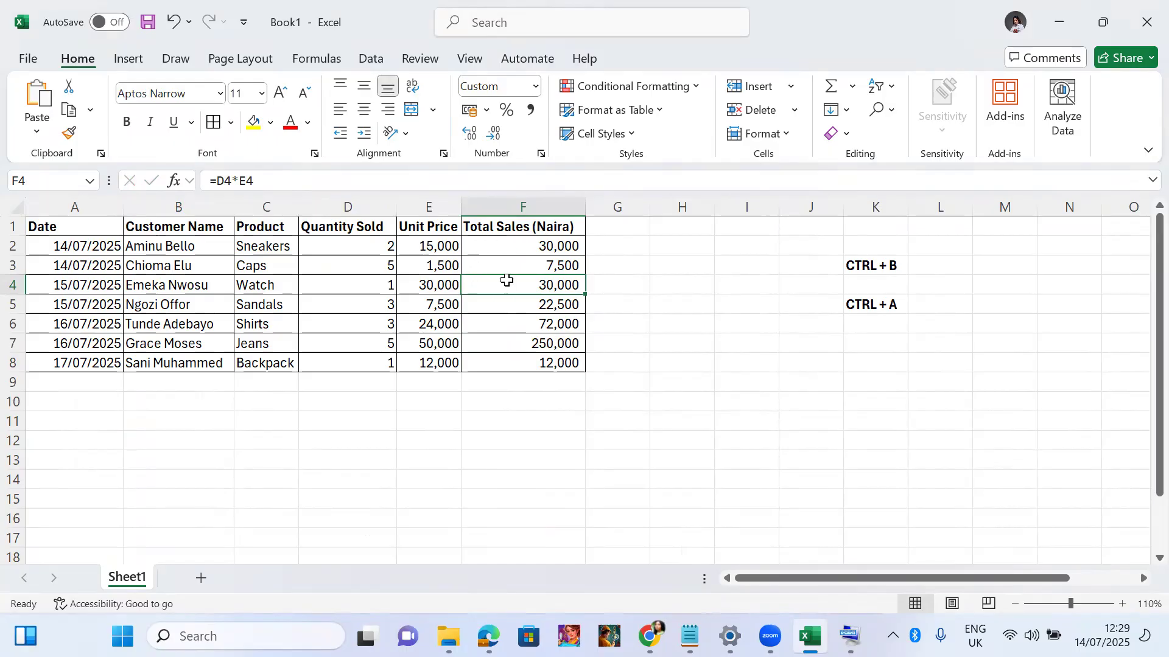
Format the unit prices and total sales in E2:F8 as Currency with 0 decimal places and the ₦ Fulah (Nigeria) symbol.
left_click_drag(429, 248, 565, 362)
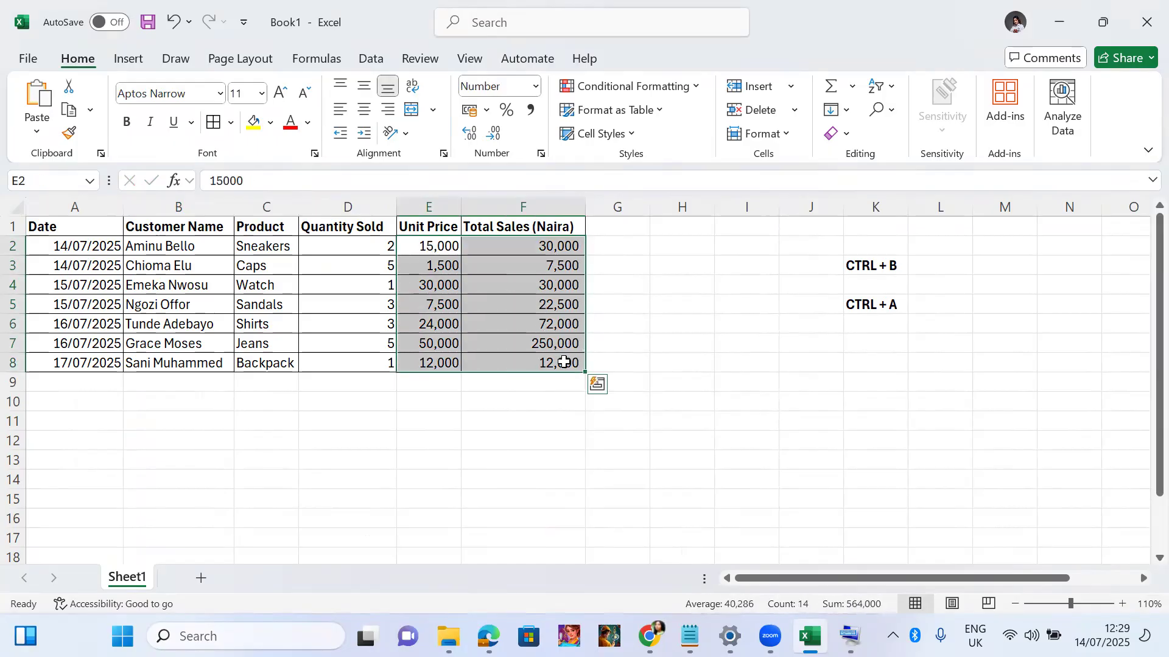
left_click(537, 87)
left_click_drag(637, 146, 638, 303)
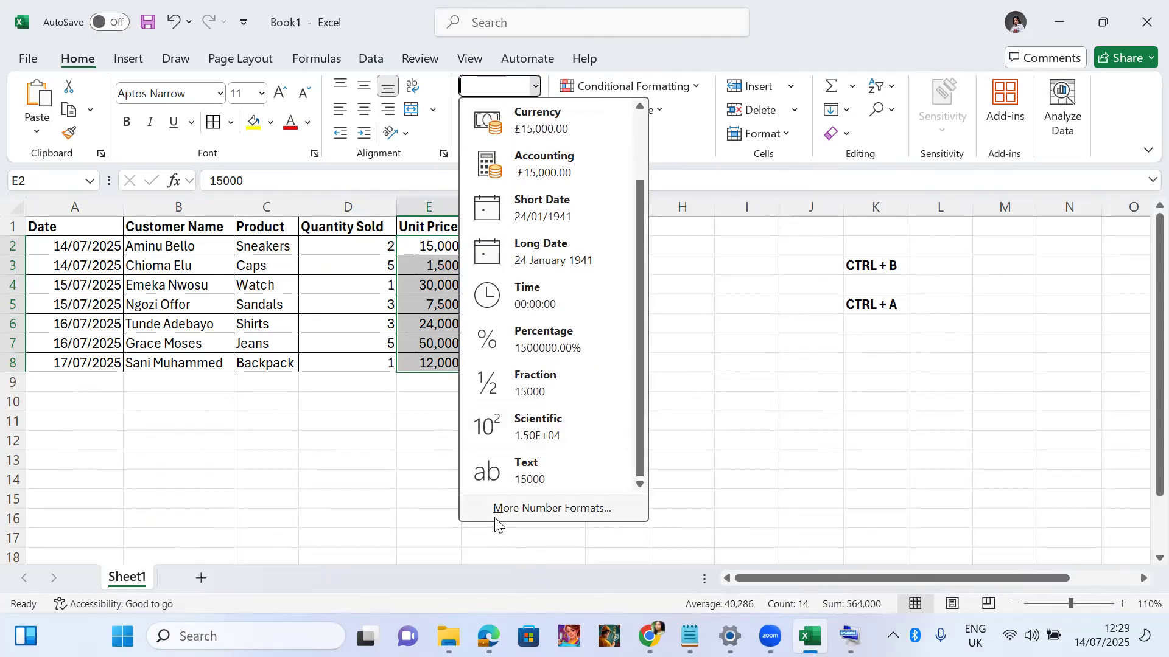
left_click(536, 509)
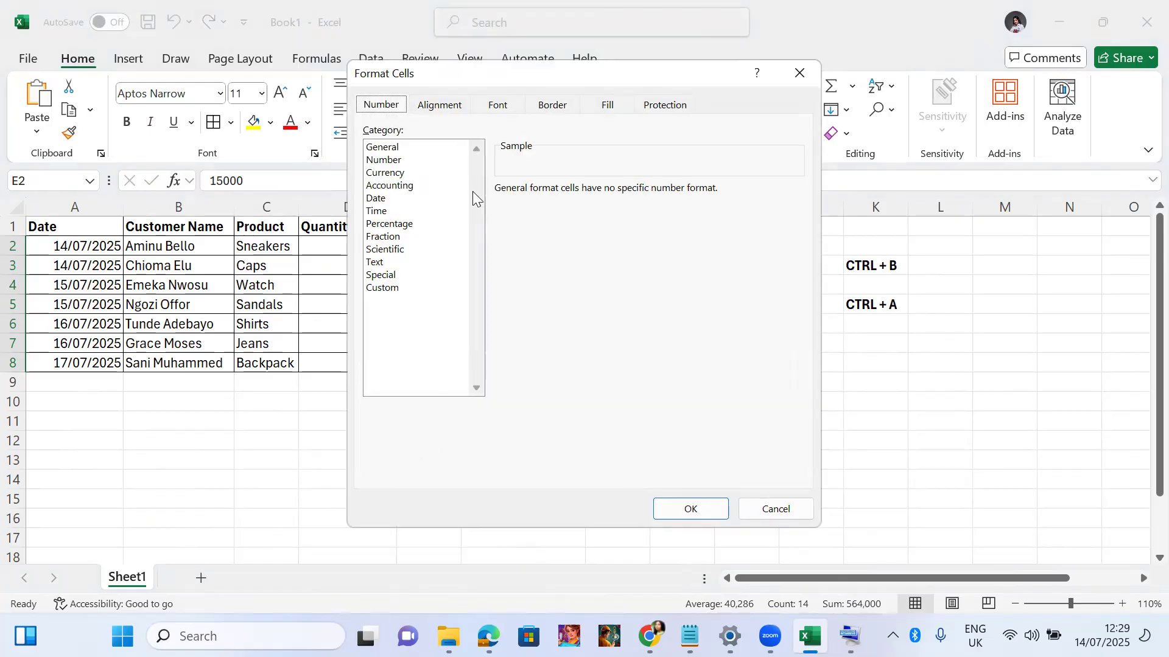
left_click(394, 174)
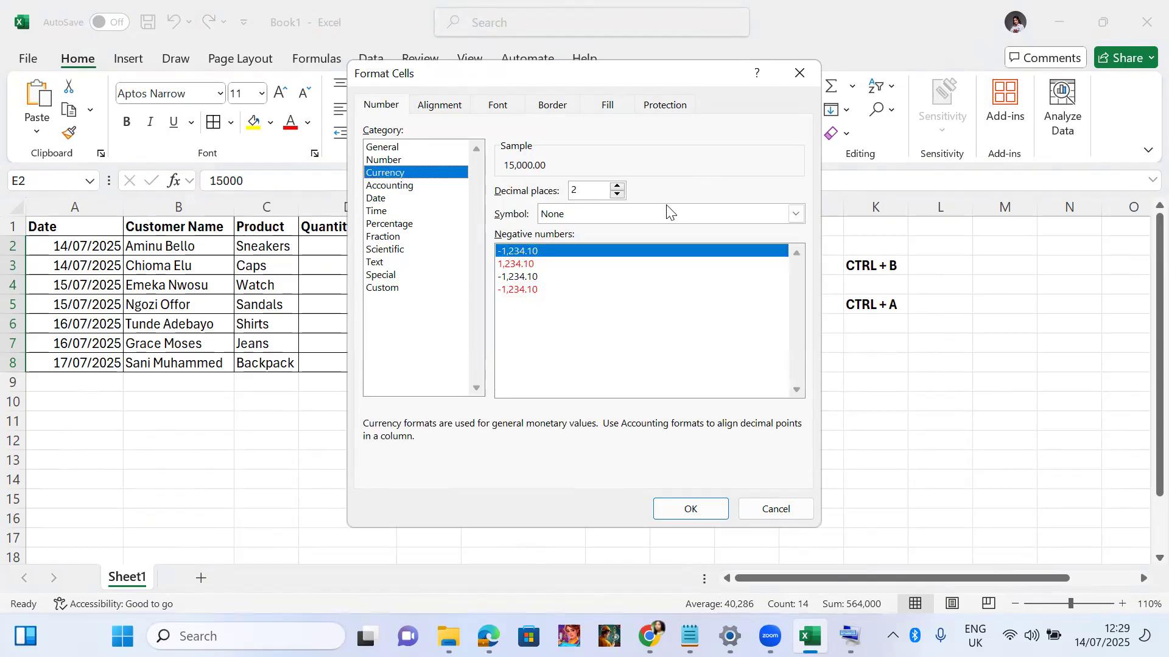
left_click(618, 194)
left_click(618, 194)
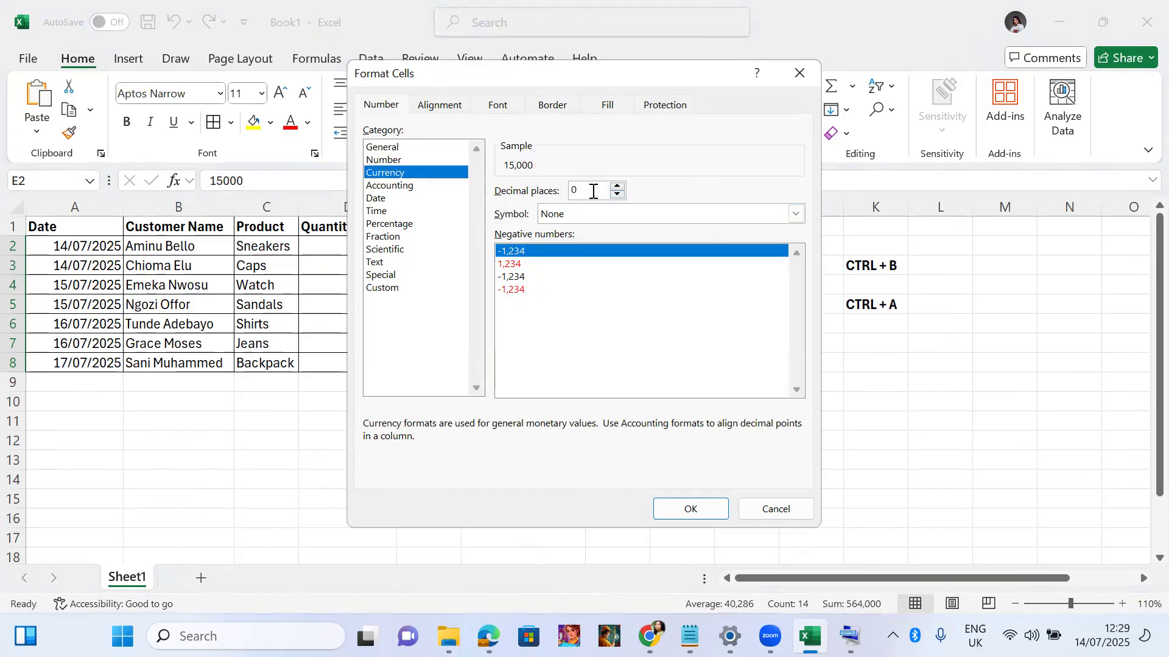
left_click(795, 215)
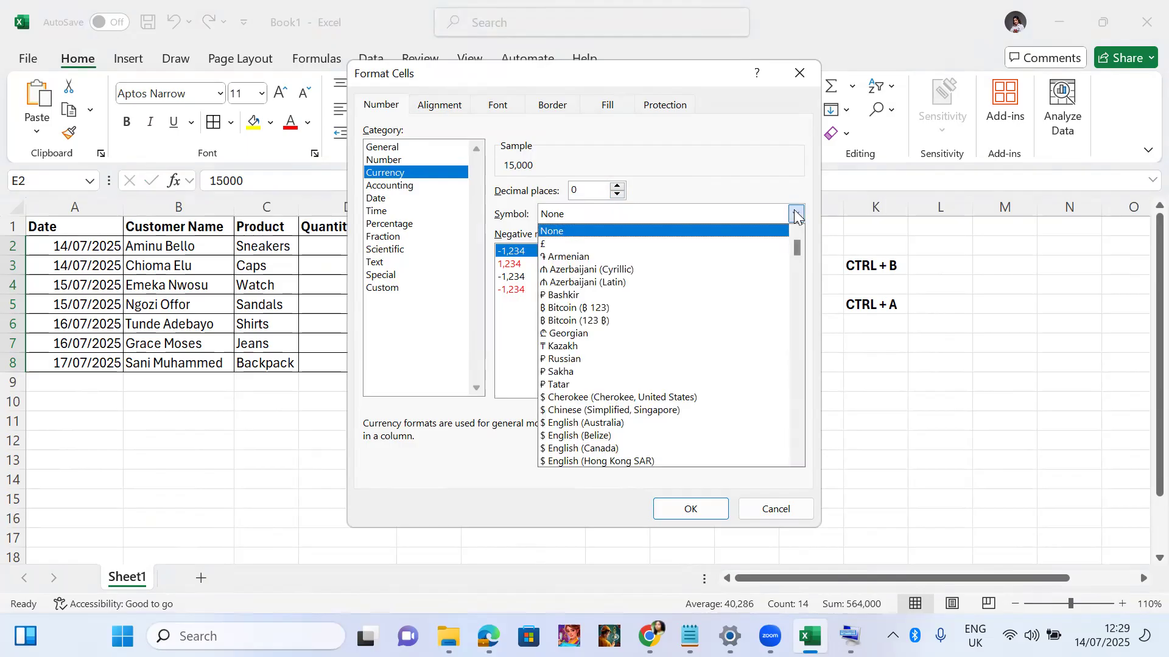
left_click_drag(795, 244, 803, 265)
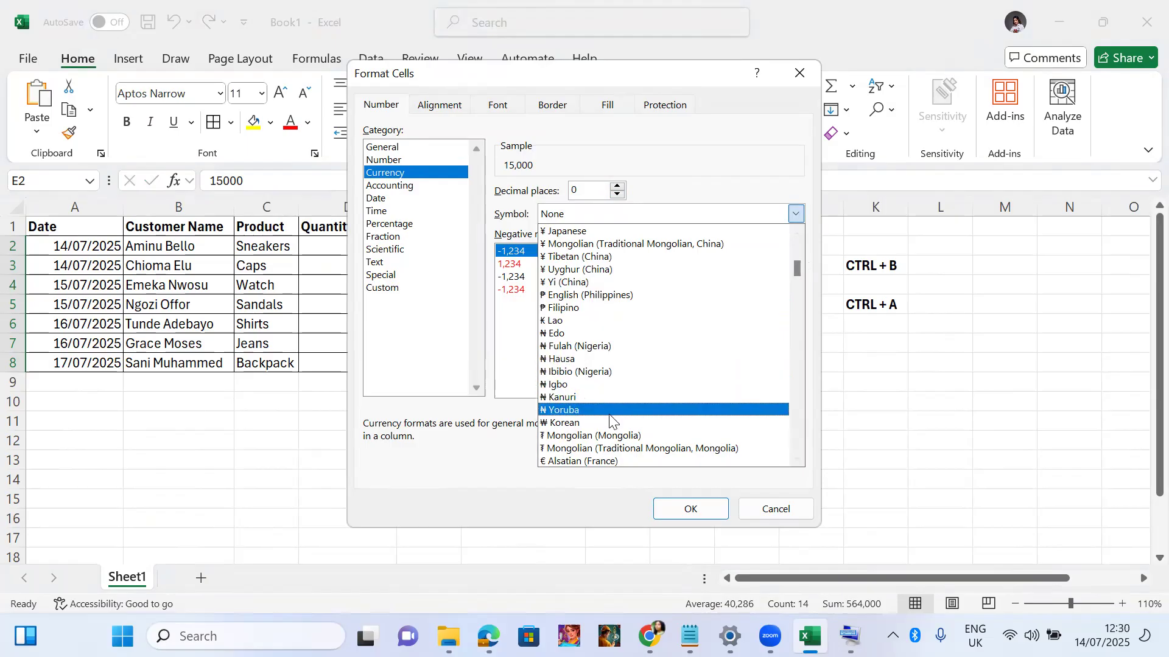
left_click(577, 345)
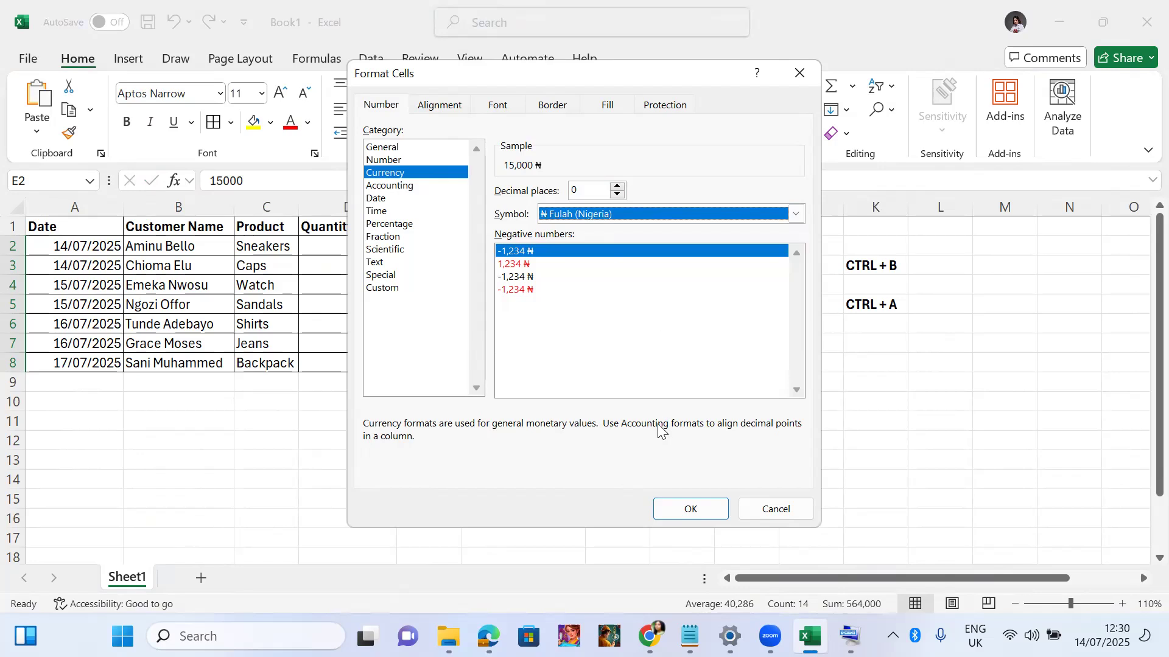
left_click(689, 509)
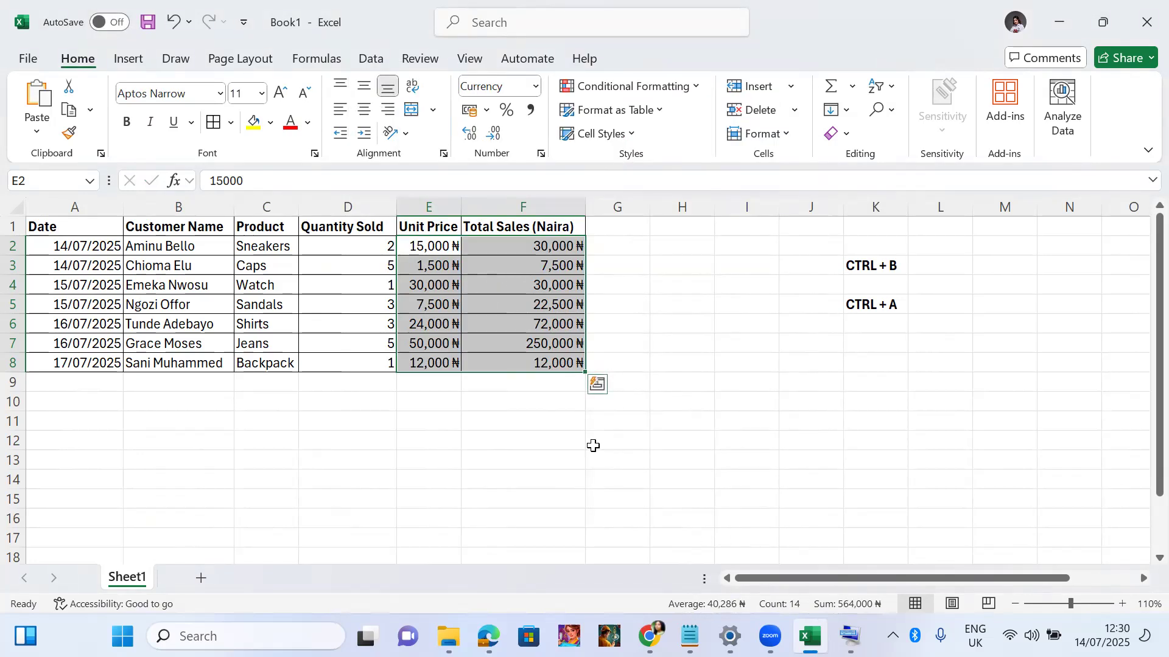
left_click(518, 394)
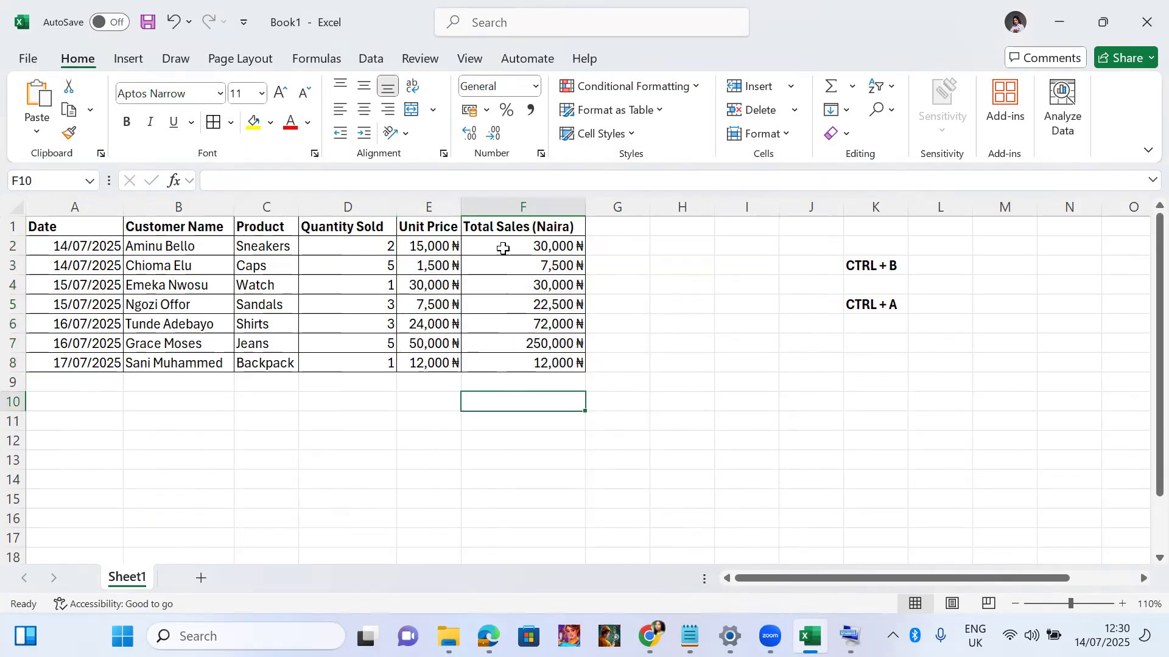
Change the currency symbol of the unit prices and total sales in E2:F8 to ₦ Igbo.
left_click_drag(448, 246, 566, 360)
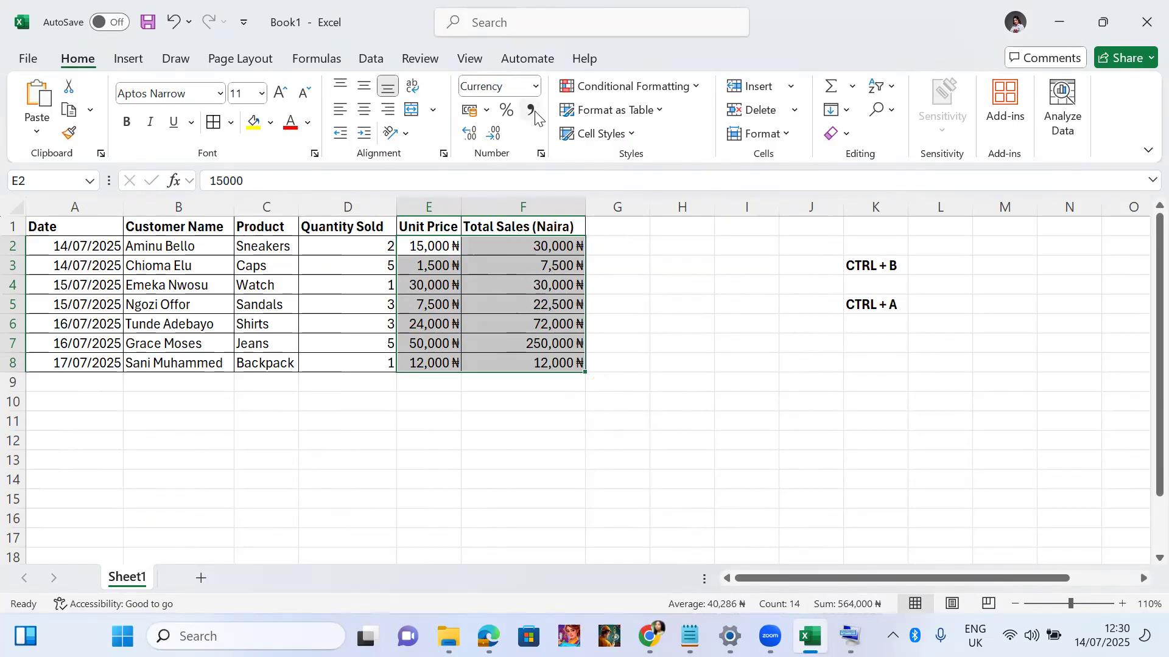
left_click(536, 86)
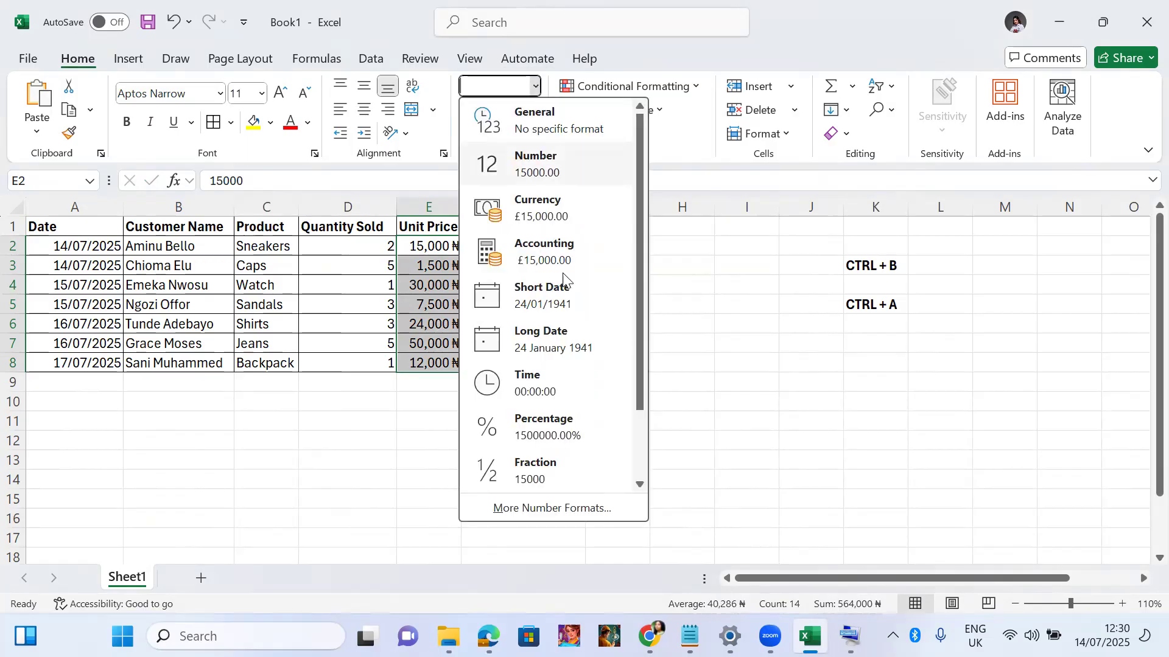
left_click(542, 505)
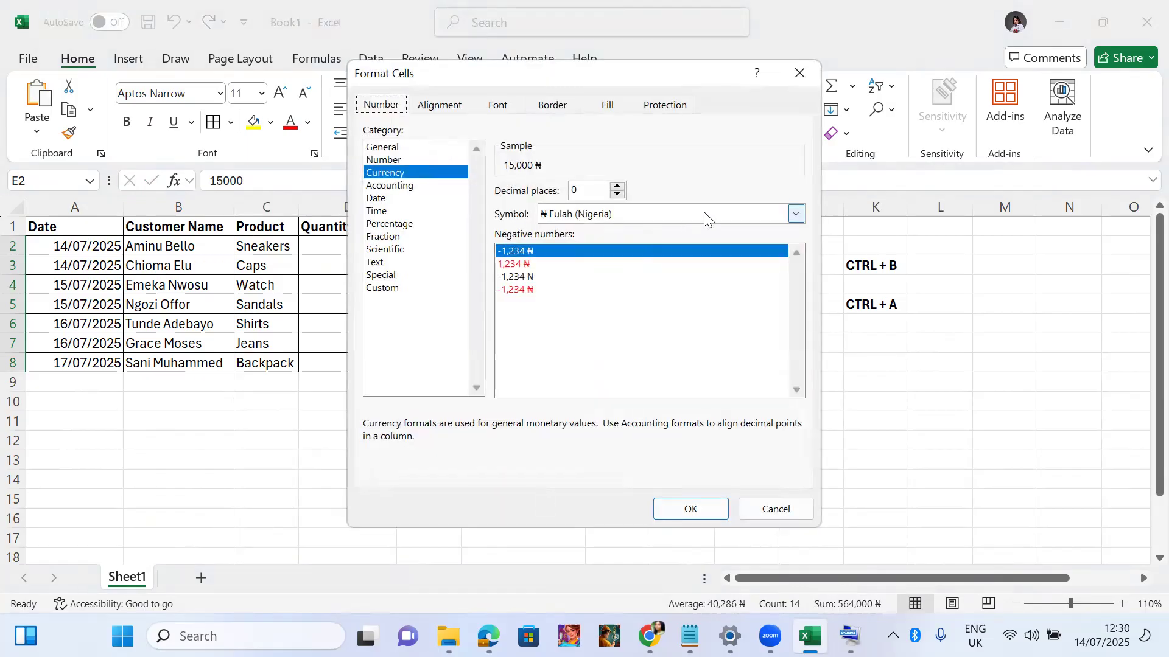
left_click(795, 214)
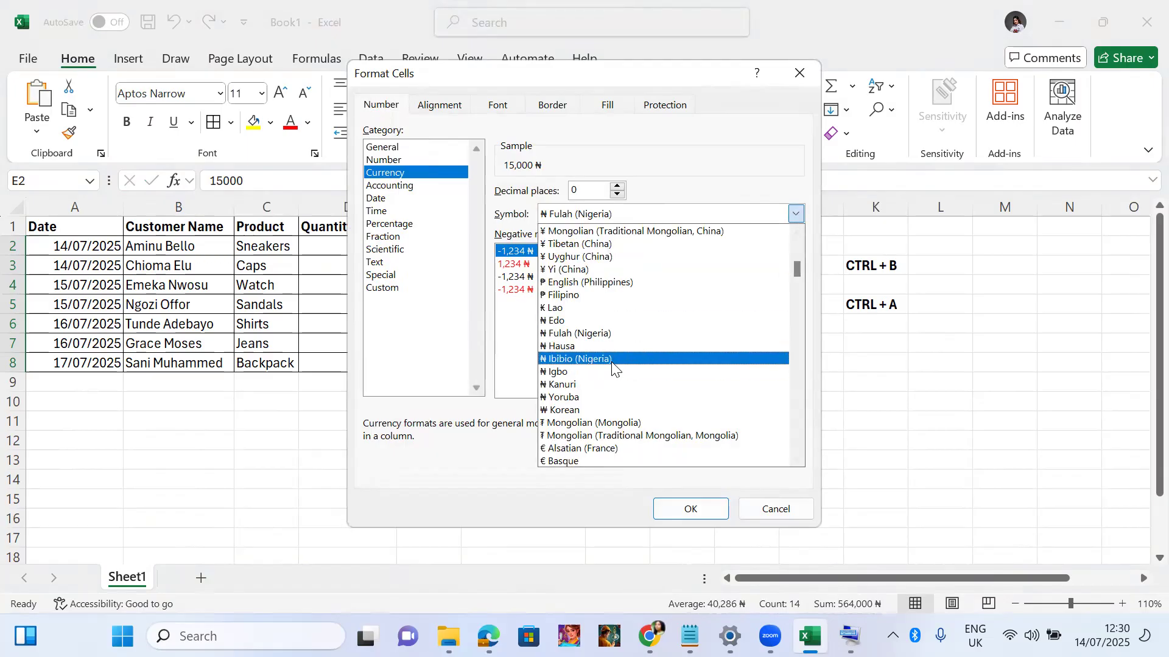
left_click(591, 371)
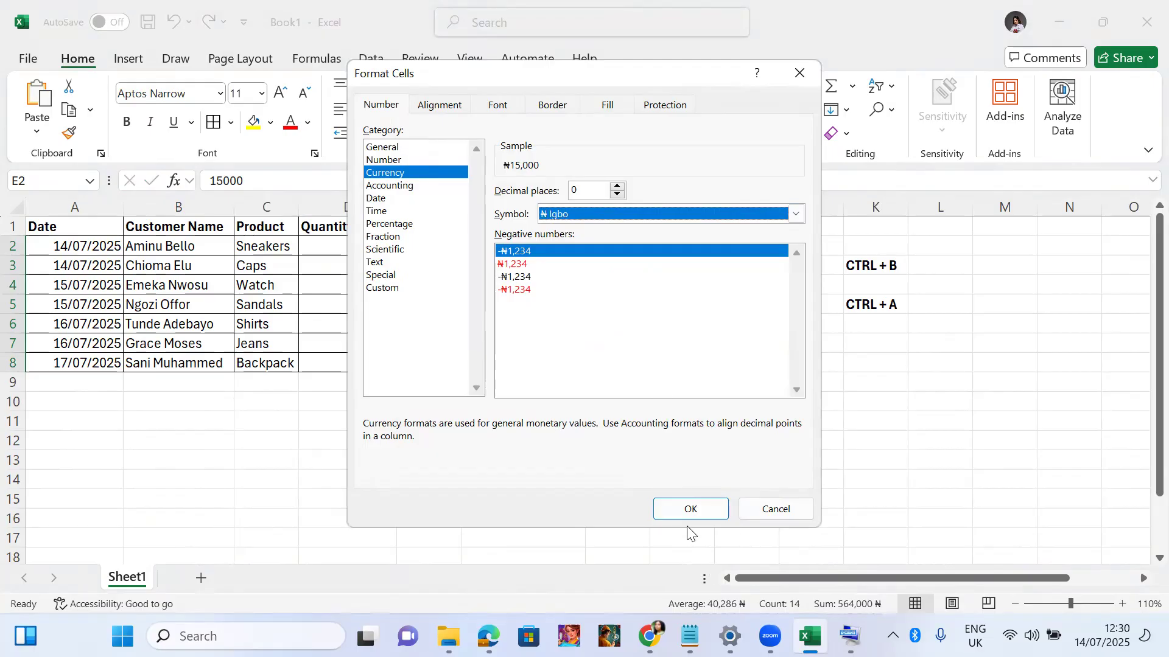
left_click(680, 508)
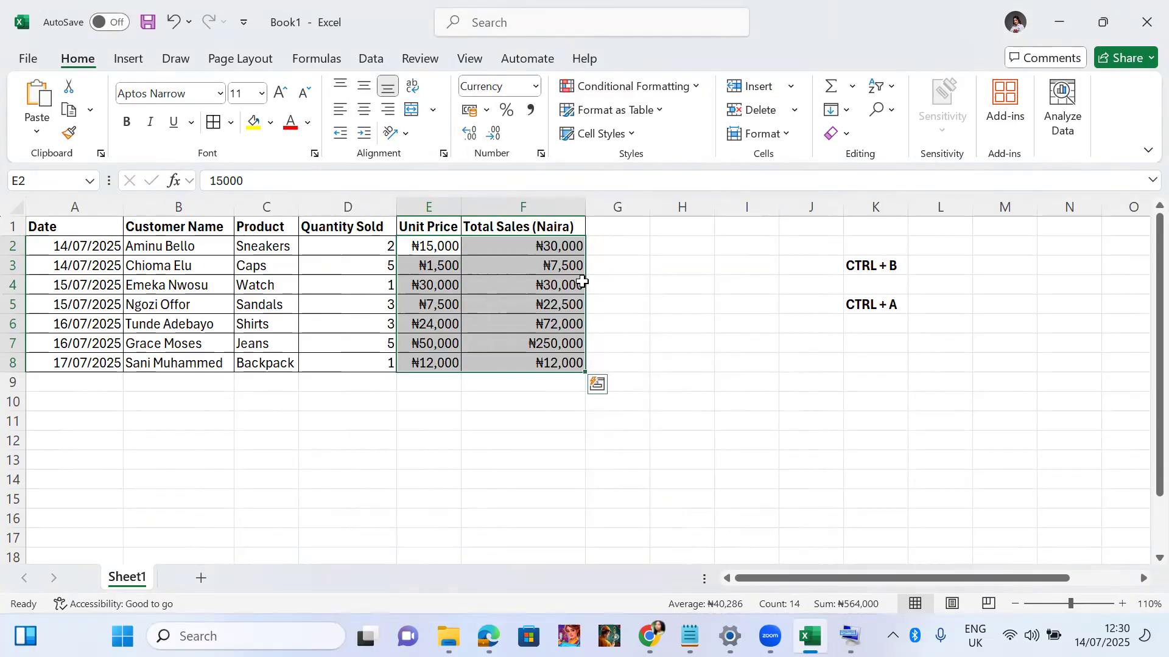
Switch to the Google Docs brief in Chrome to review the required columns and submission items, and minimise it to return to Excel.
left_click(487, 411)
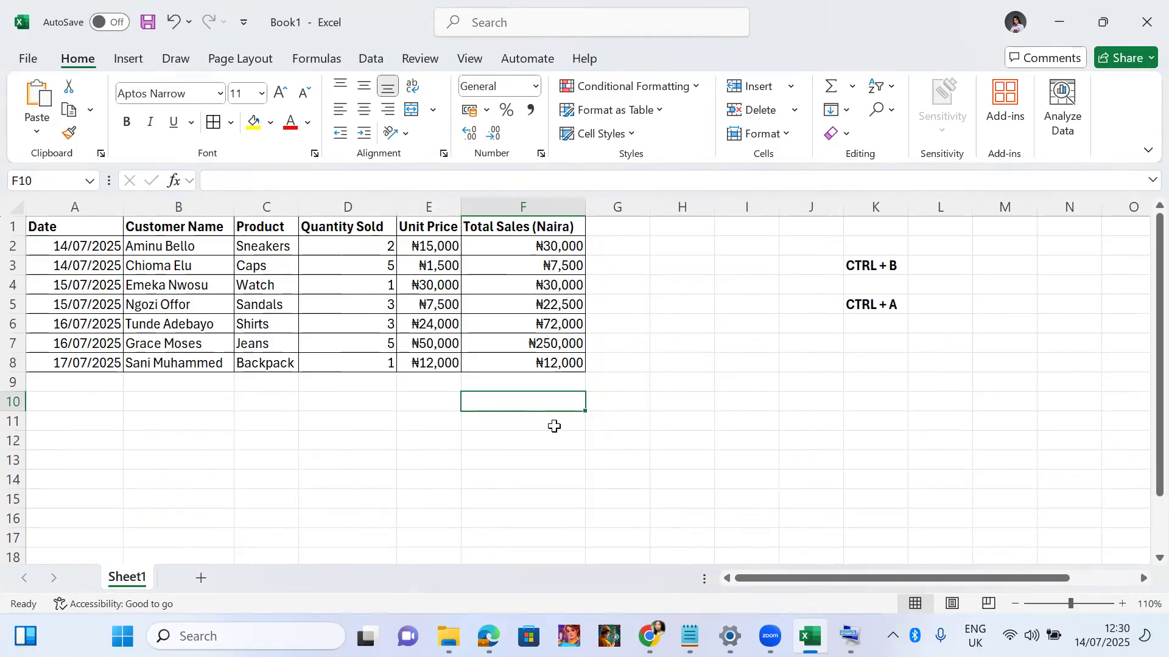
mouse_move(649, 636)
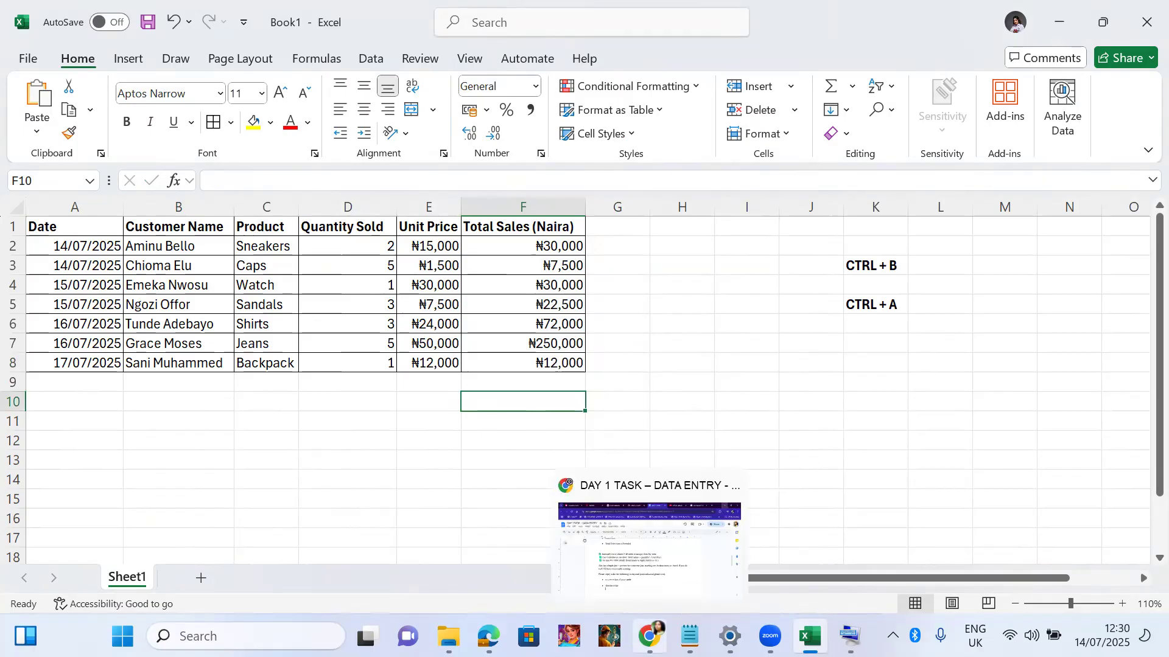
left_click(633, 578)
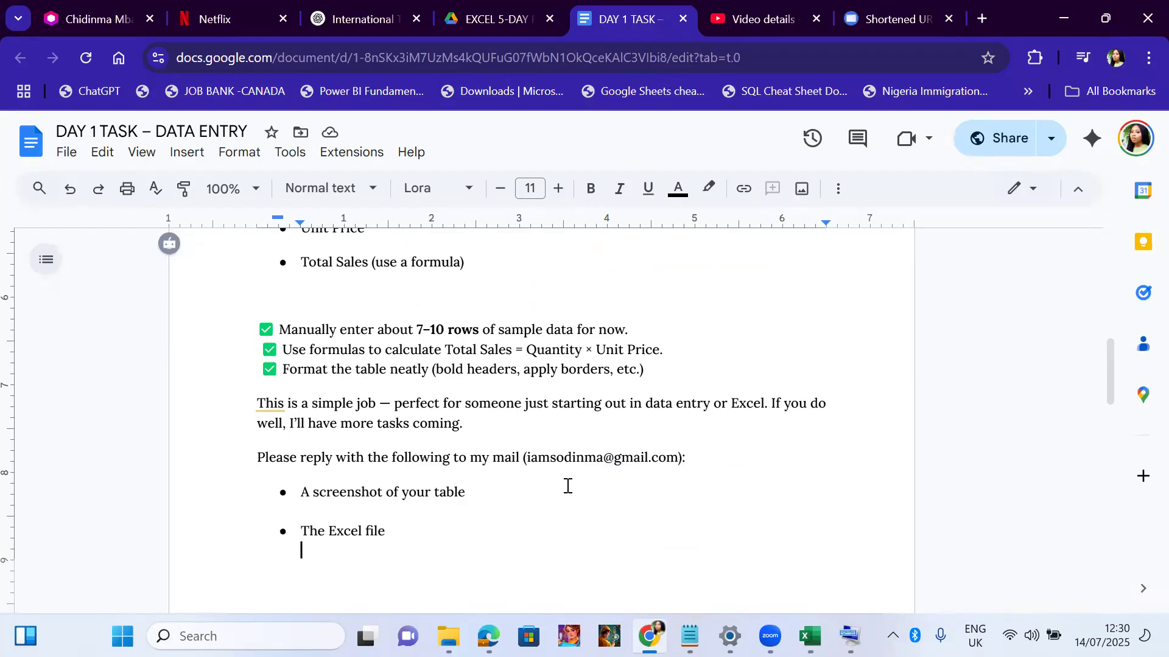
mouse_move(649, 636)
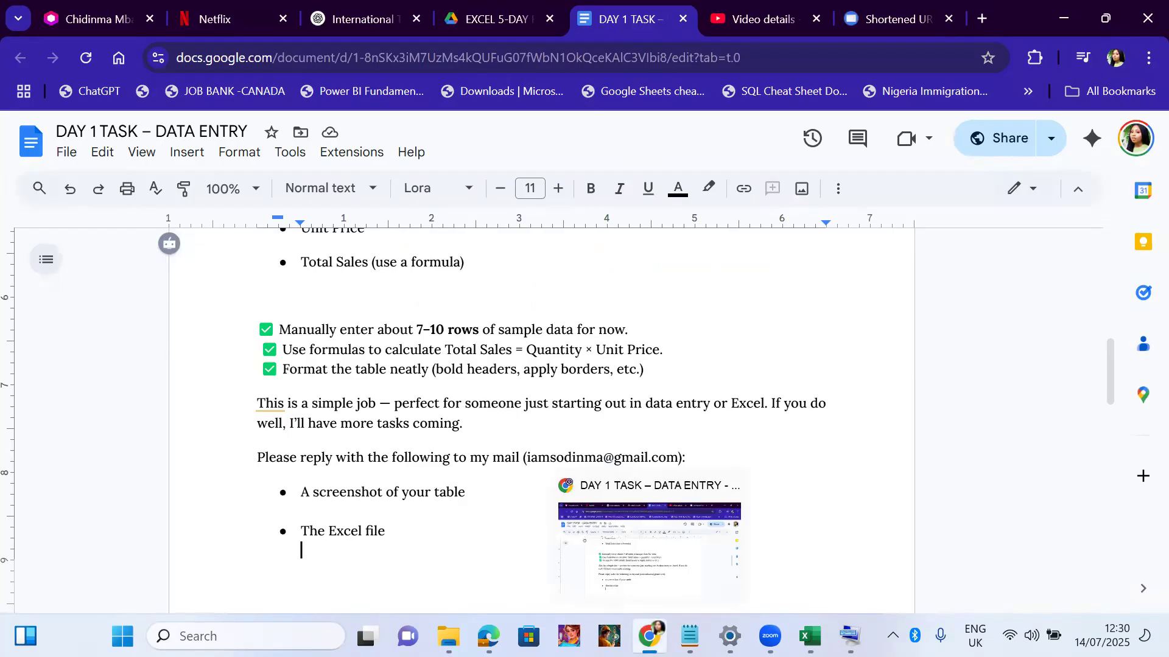
left_click_drag(1108, 374, 1112, 335)
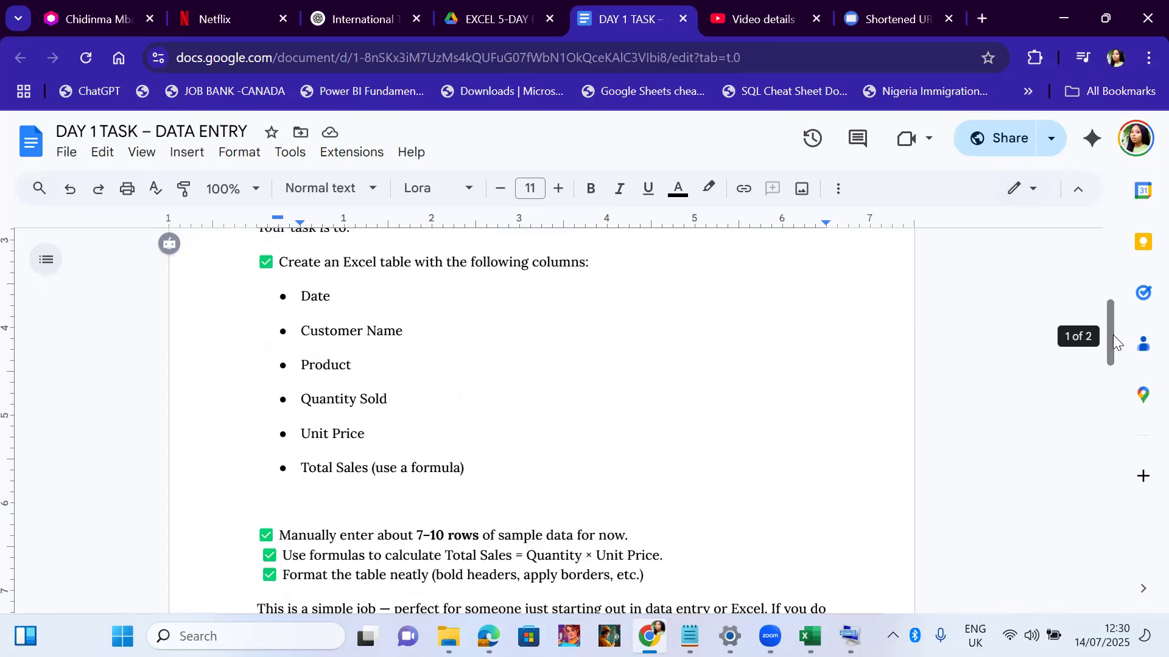
left_click(1064, 20)
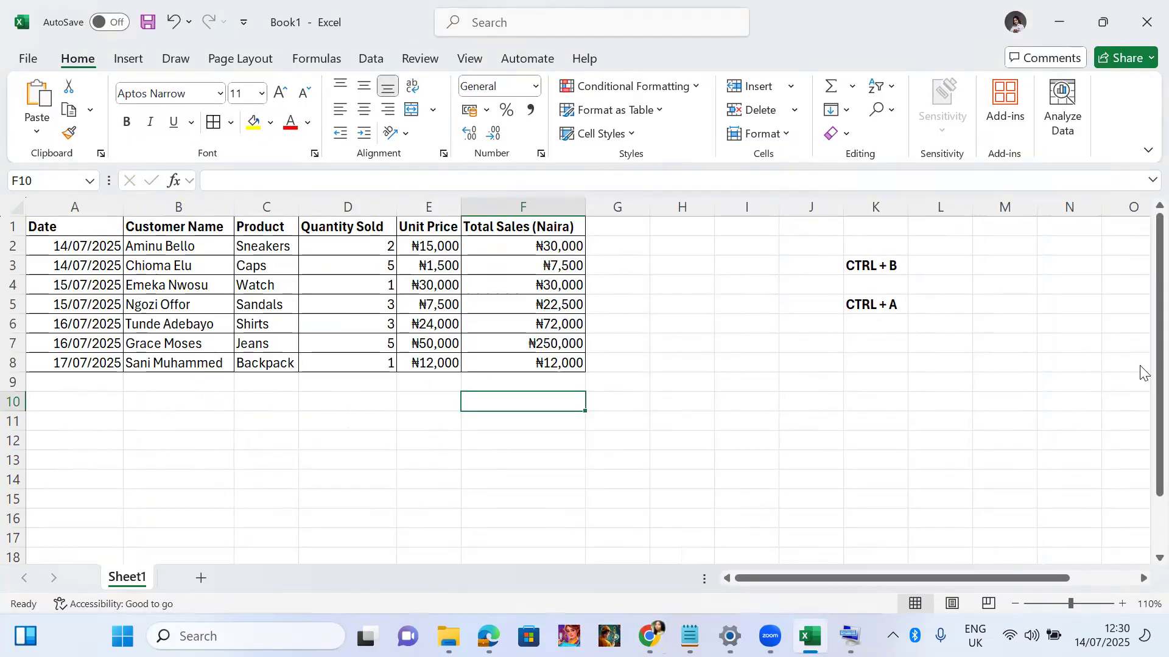
Enter the shortcut note CTRL + T in cell K7 and make it bold.
left_click(857, 339)
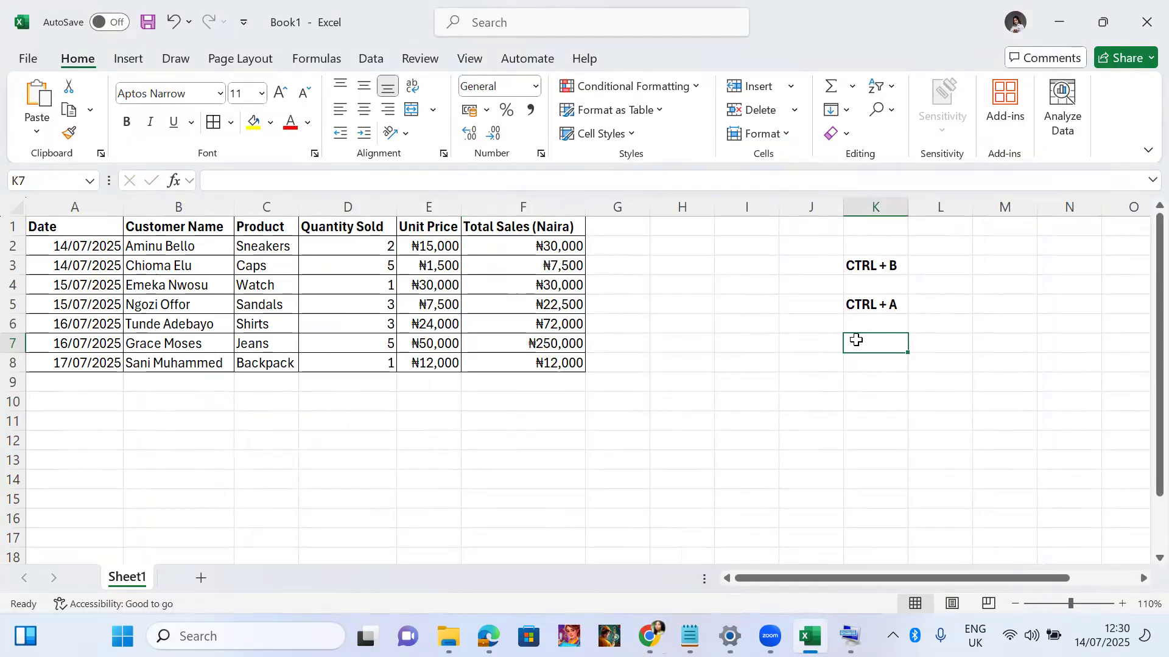
type("CTRL + T")
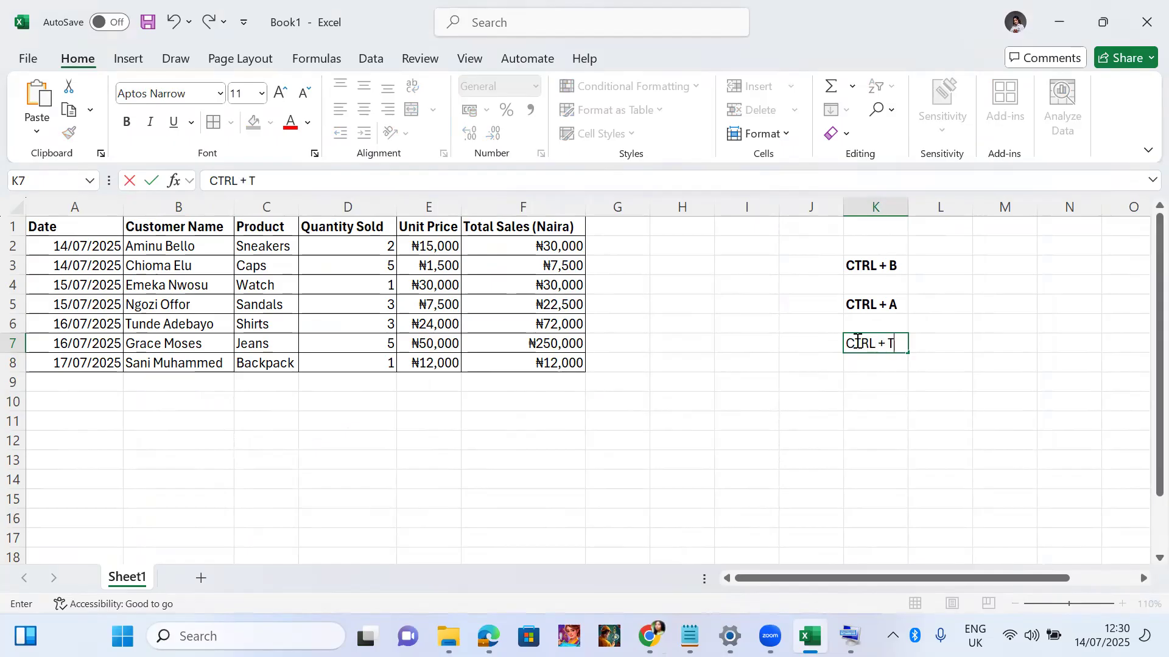
key("Return")
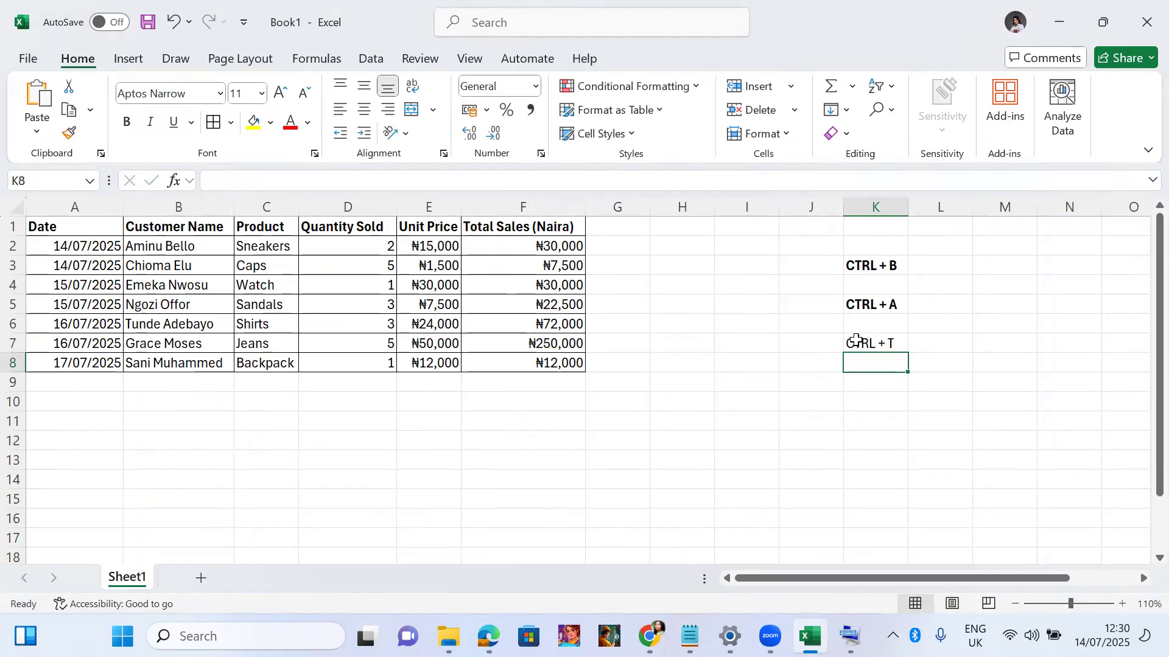
left_click(893, 341)
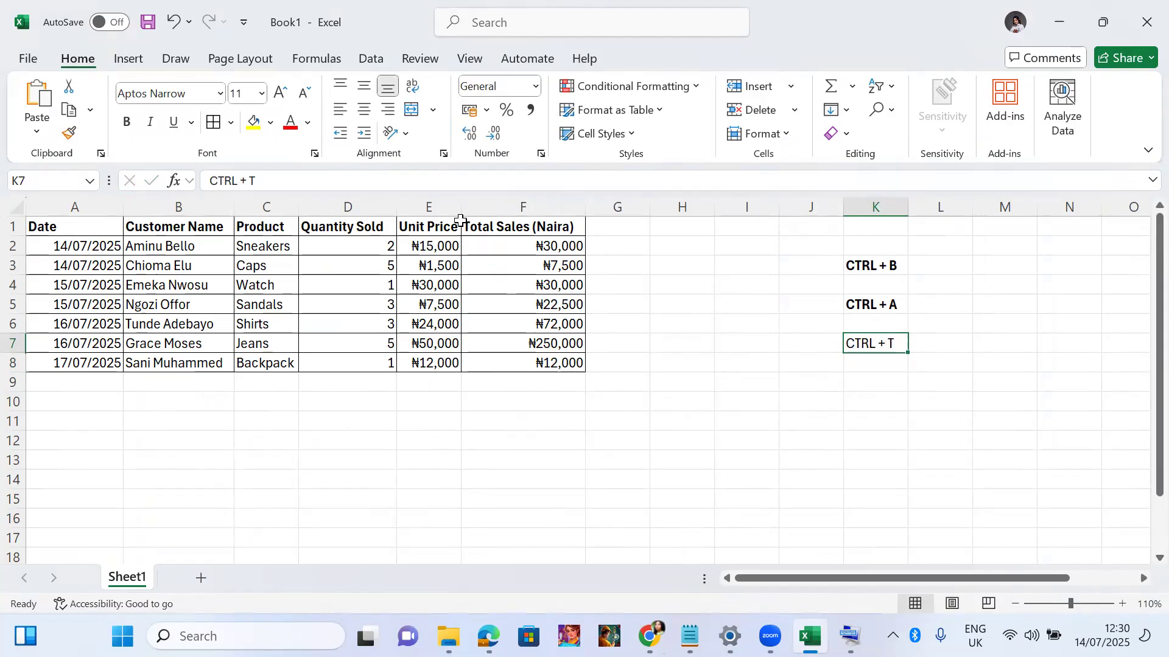
left_click(127, 124)
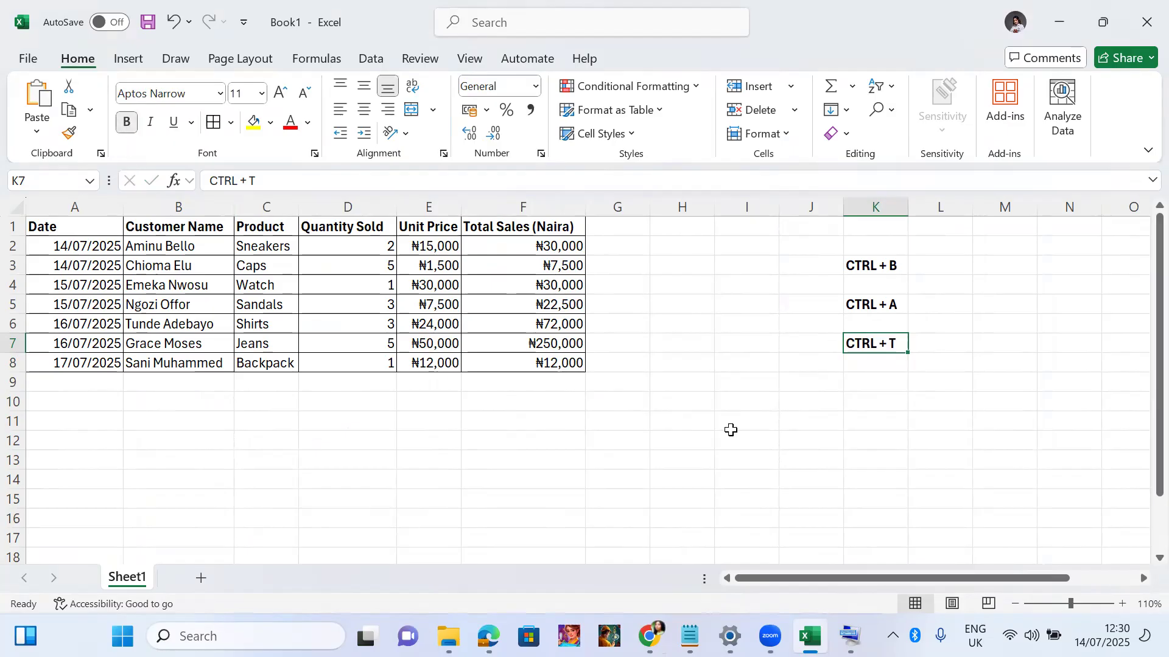
Convert the sales data A1:F8 into an Excel table with headers using the on-screen keyboard, and minimise the keyboard.
left_click(846, 622)
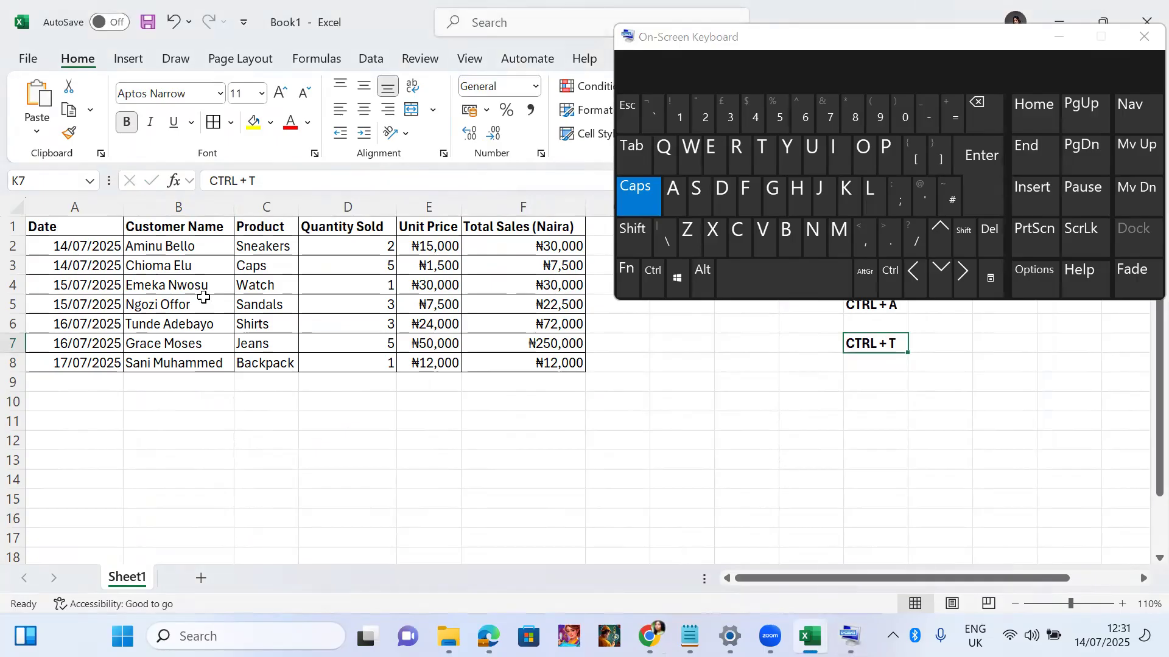
left_click(79, 251)
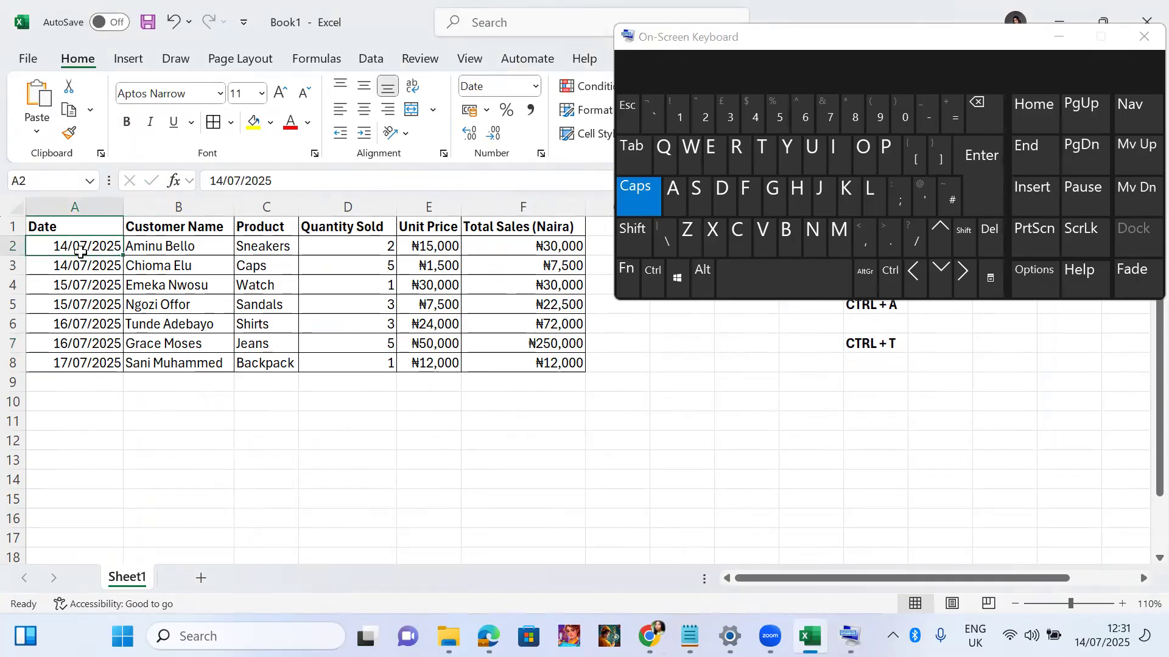
left_click(313, 283)
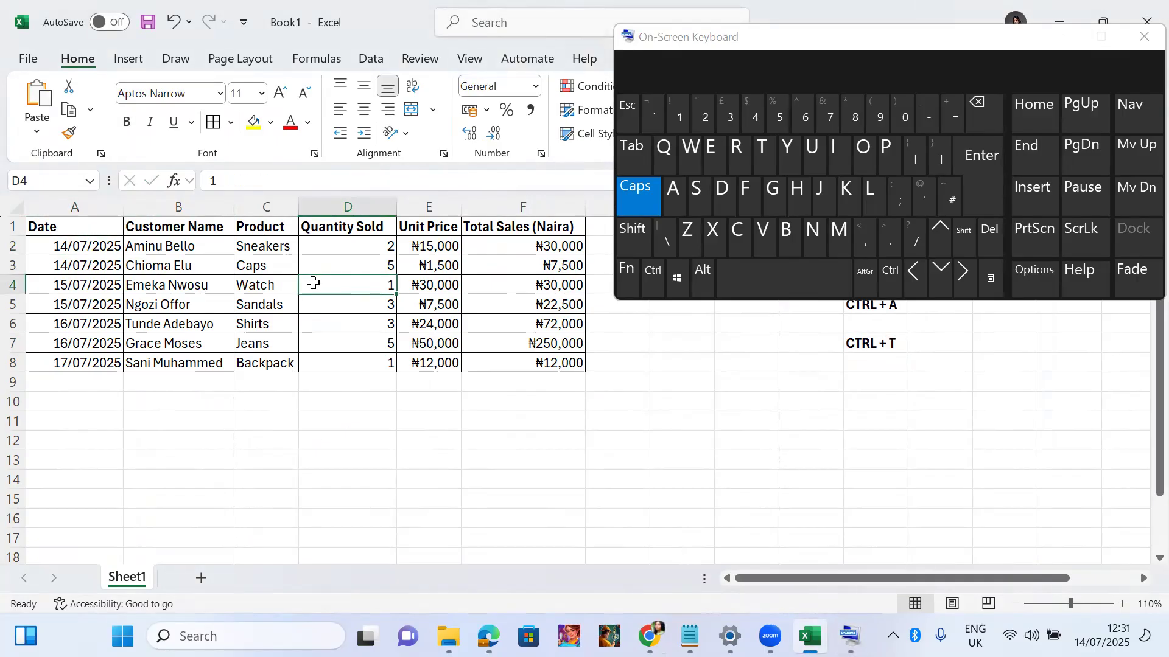
left_click(644, 280)
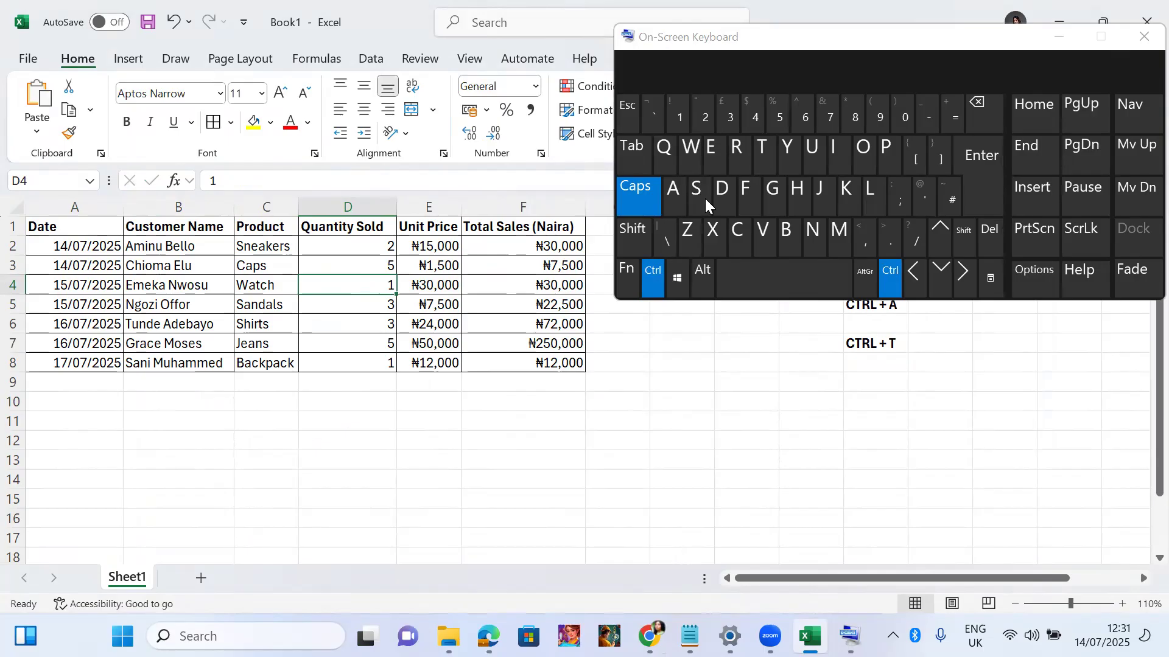
left_click(761, 146)
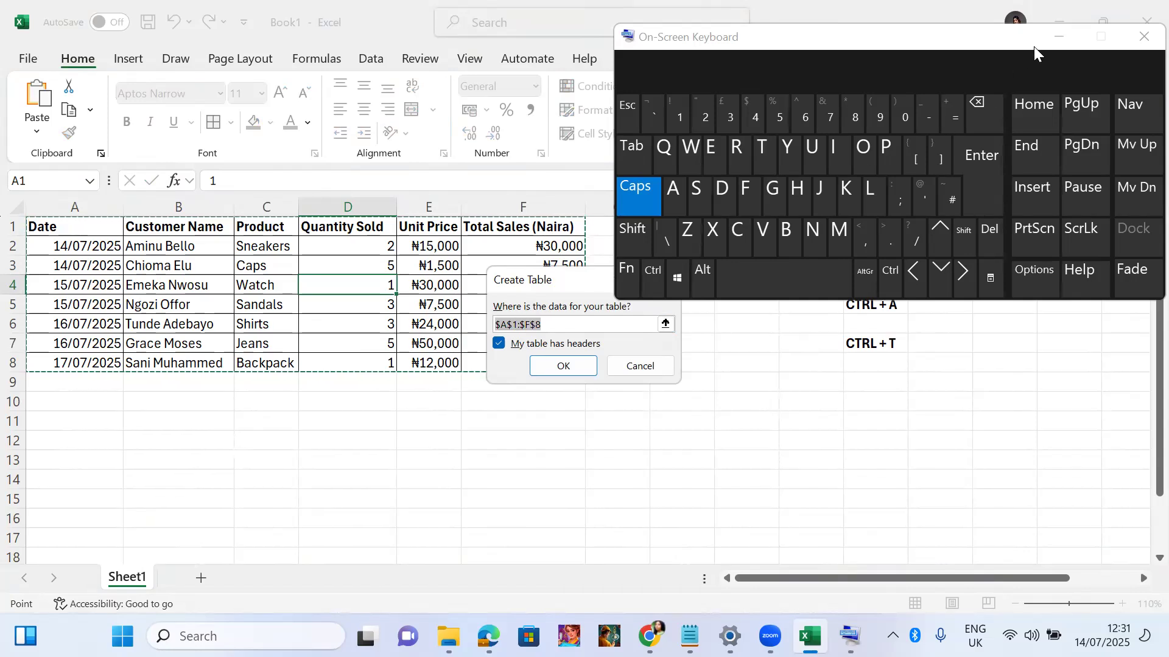
left_click(1055, 37)
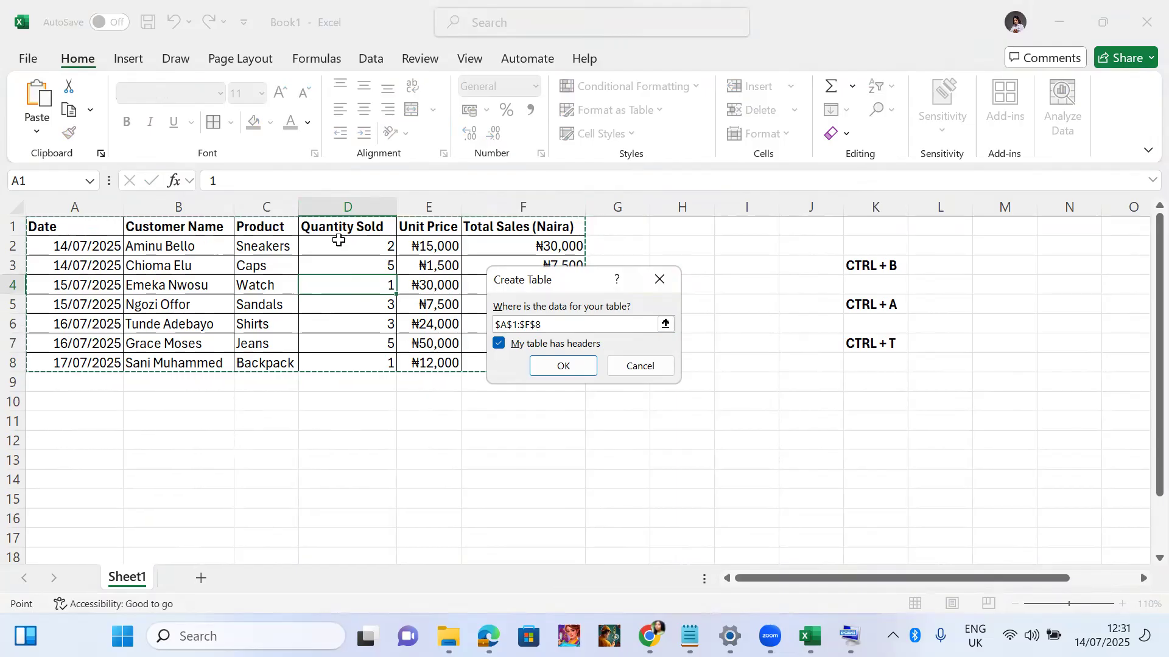
left_click(514, 345)
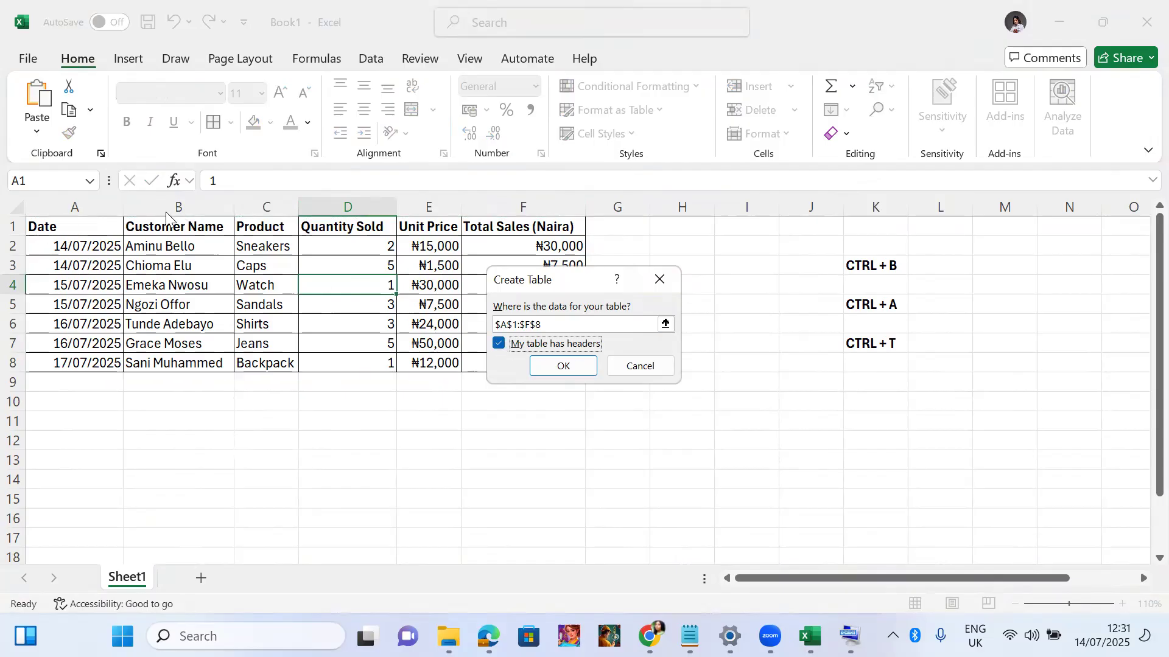
left_click(564, 364)
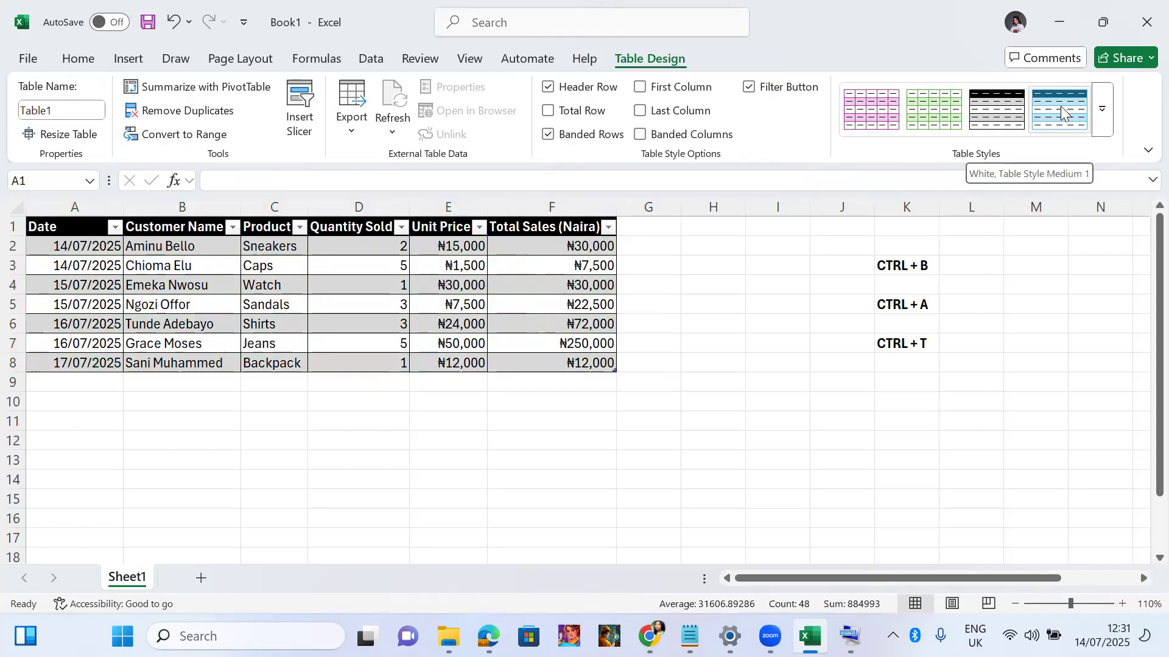
Apply the purple banded style from the Medium group to the sales table and deselect the table.
left_click(1077, 119)
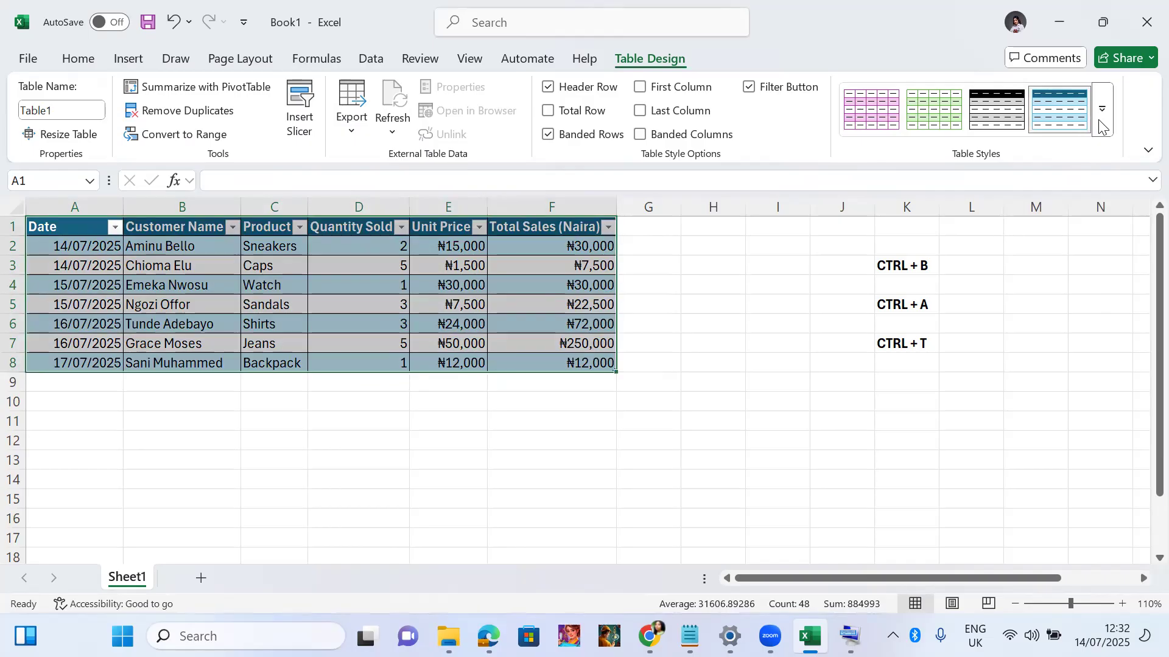
left_click(1100, 116)
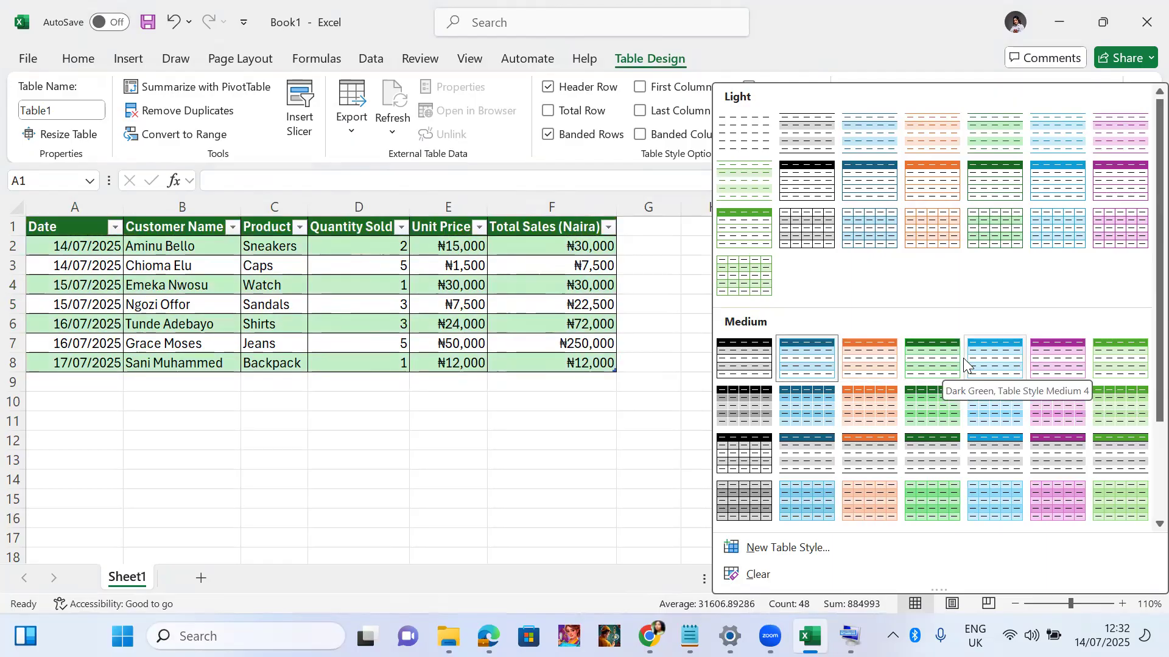
left_click(1048, 353)
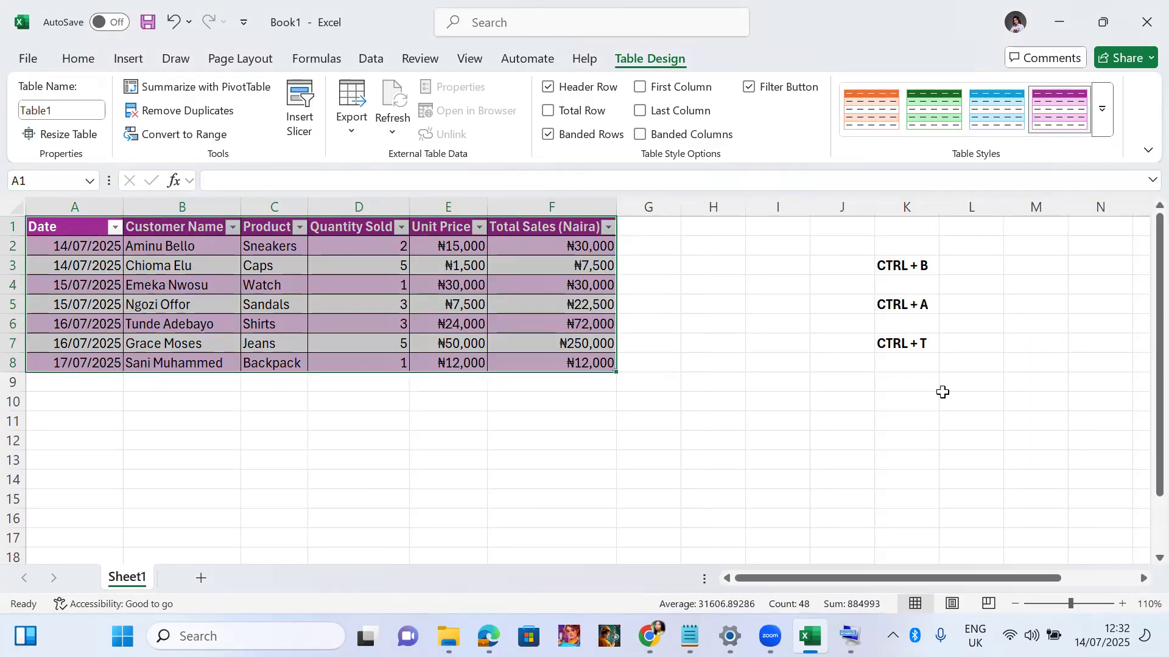
left_click(385, 378)
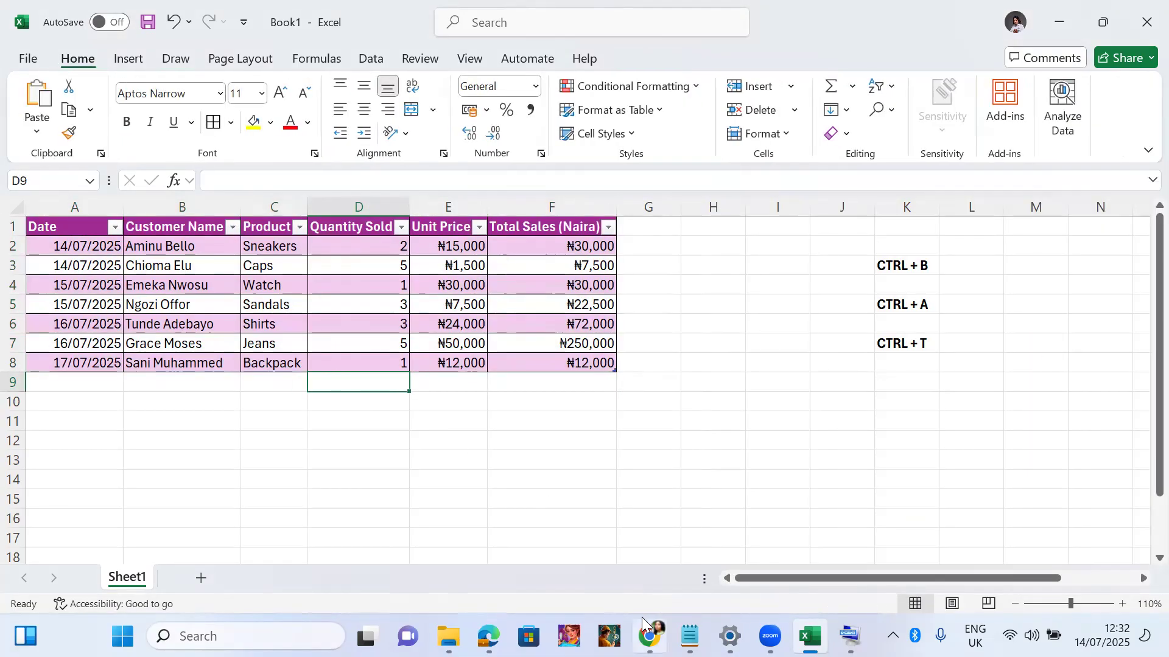
Check the submission requirements in the Google Docs brief again and minimise the browser to return to the workbook.
mouse_move(643, 624)
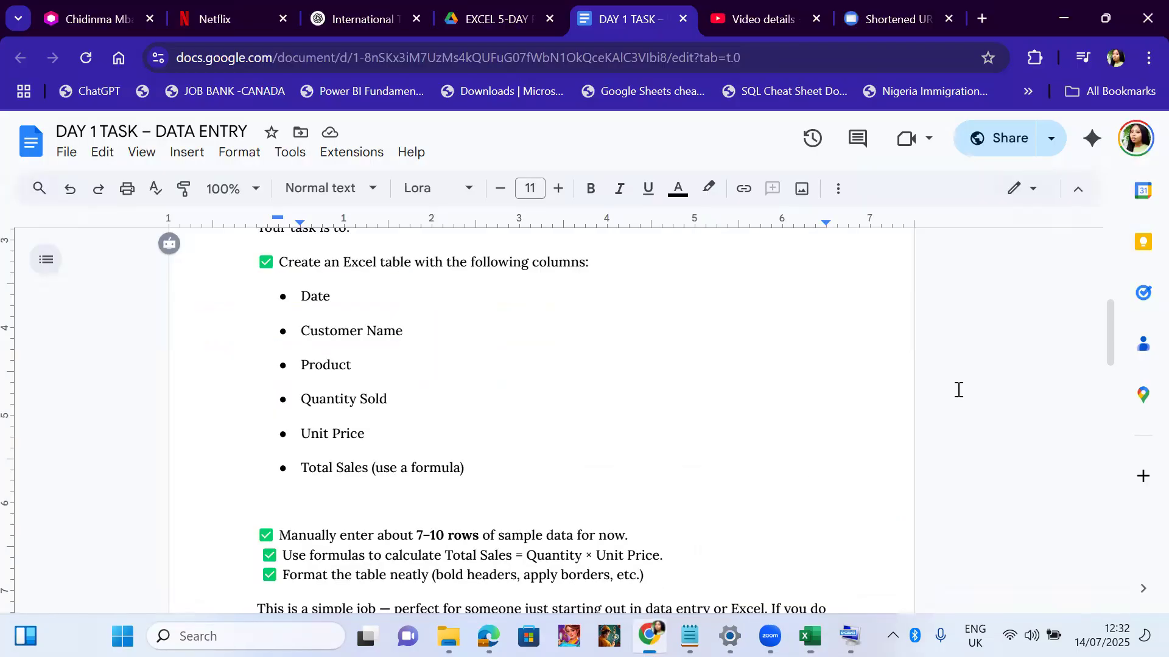
left_click_drag(1112, 359, 1127, 414)
left_click(1064, 31)
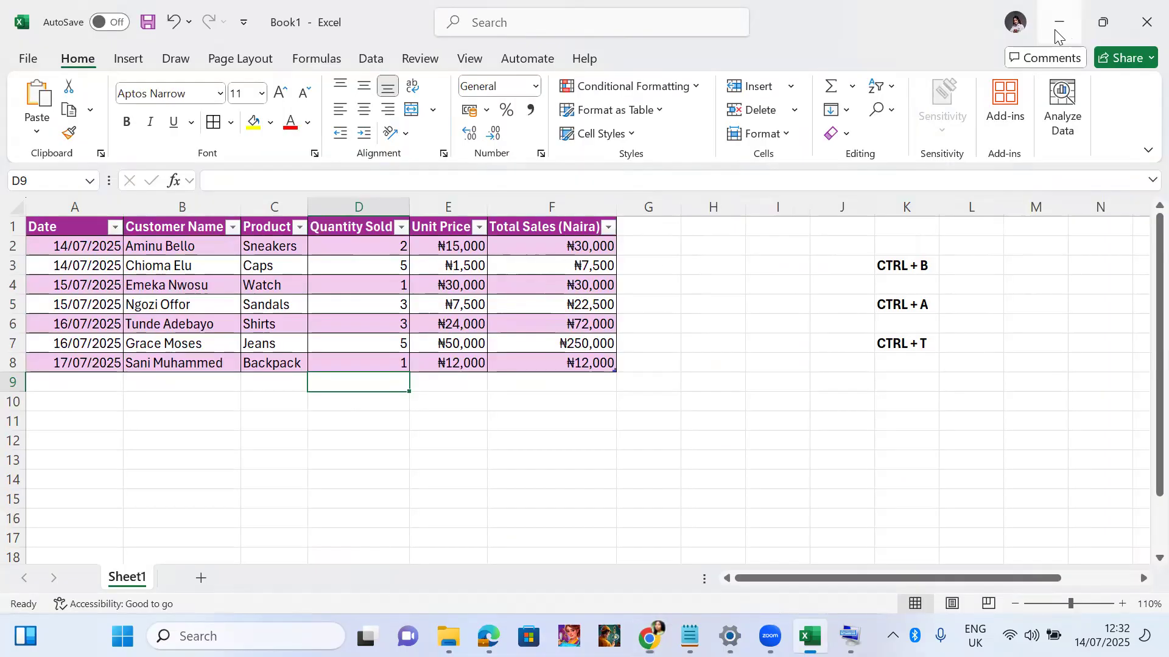
left_click(359, 436)
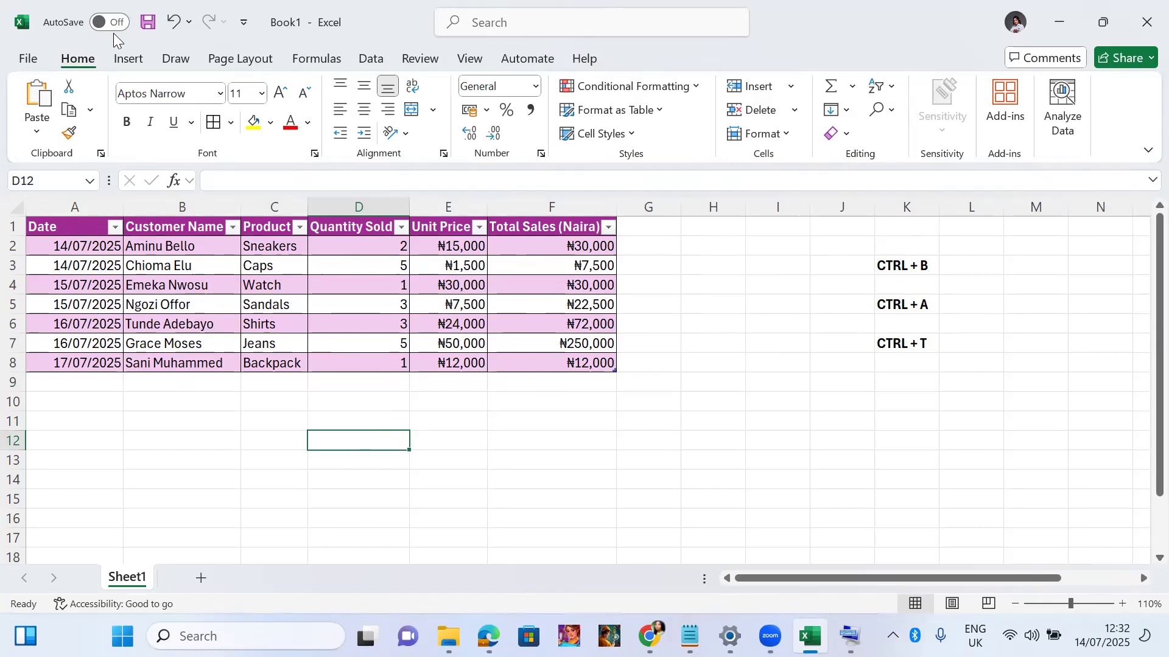
Save the workbook in Downloads as an Excel Workbook named "DAY 1 TASK - " followed by the author's full name.
left_click(32, 58)
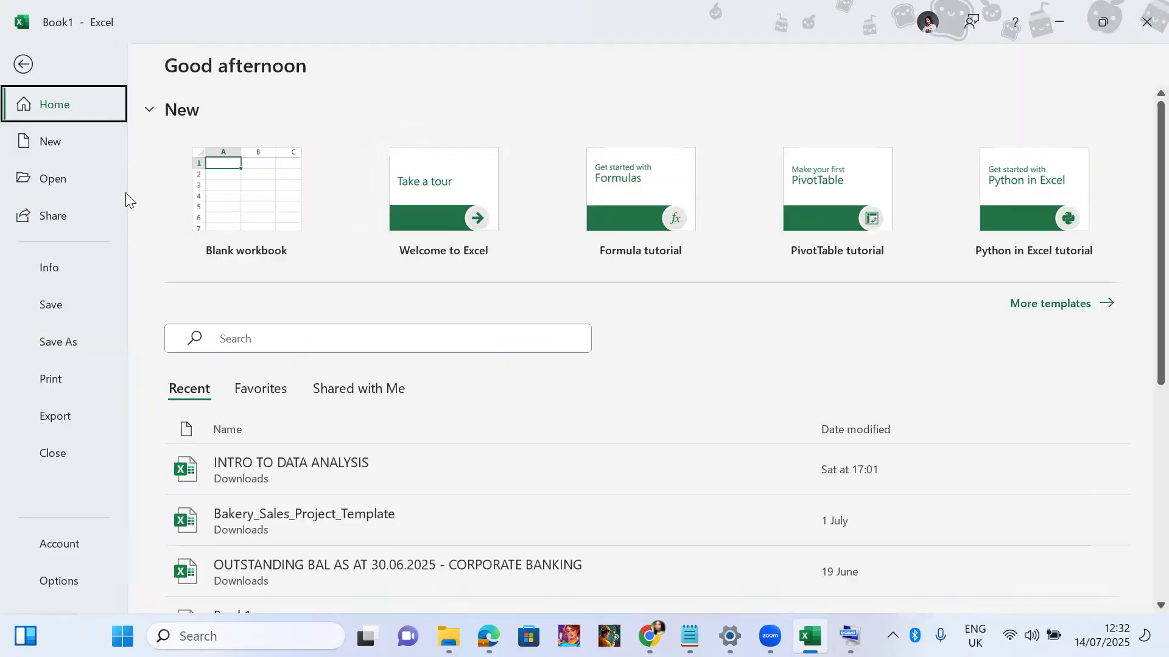
left_click(41, 345)
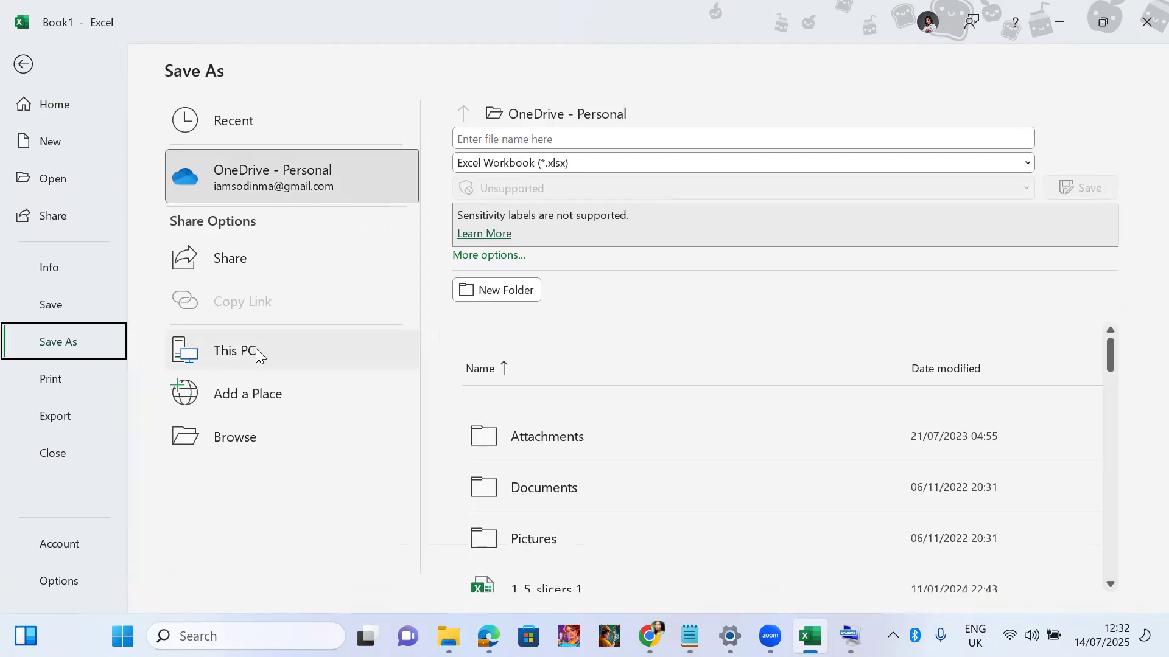
left_click(222, 420)
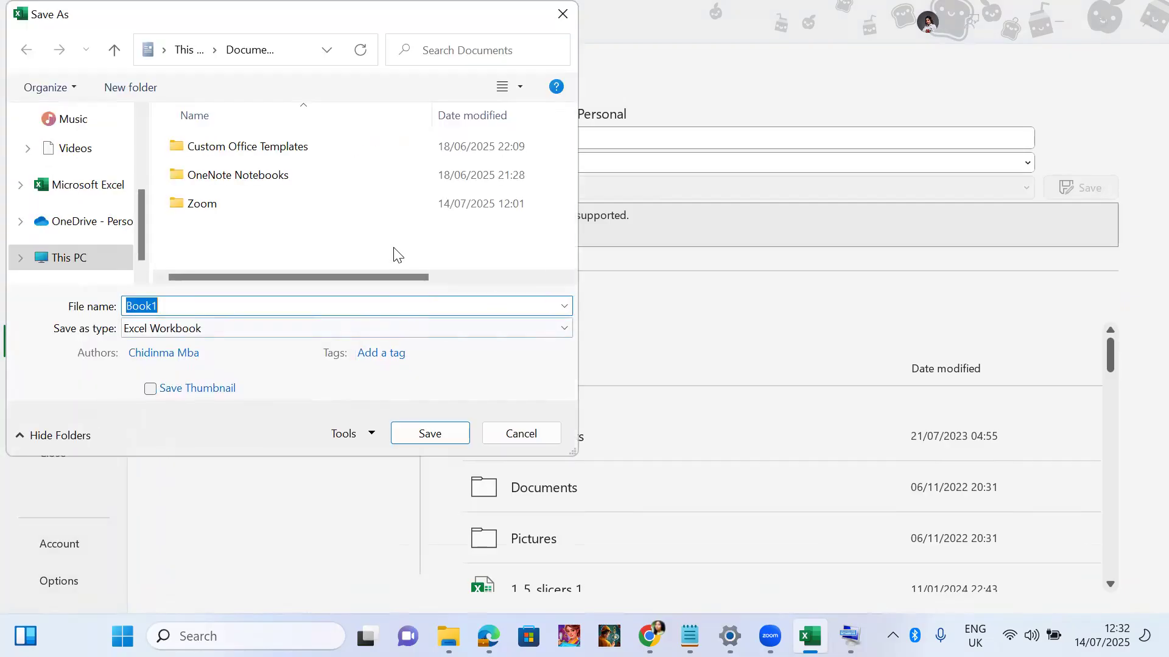
left_click_drag(143, 227, 139, 211)
left_click(90, 261)
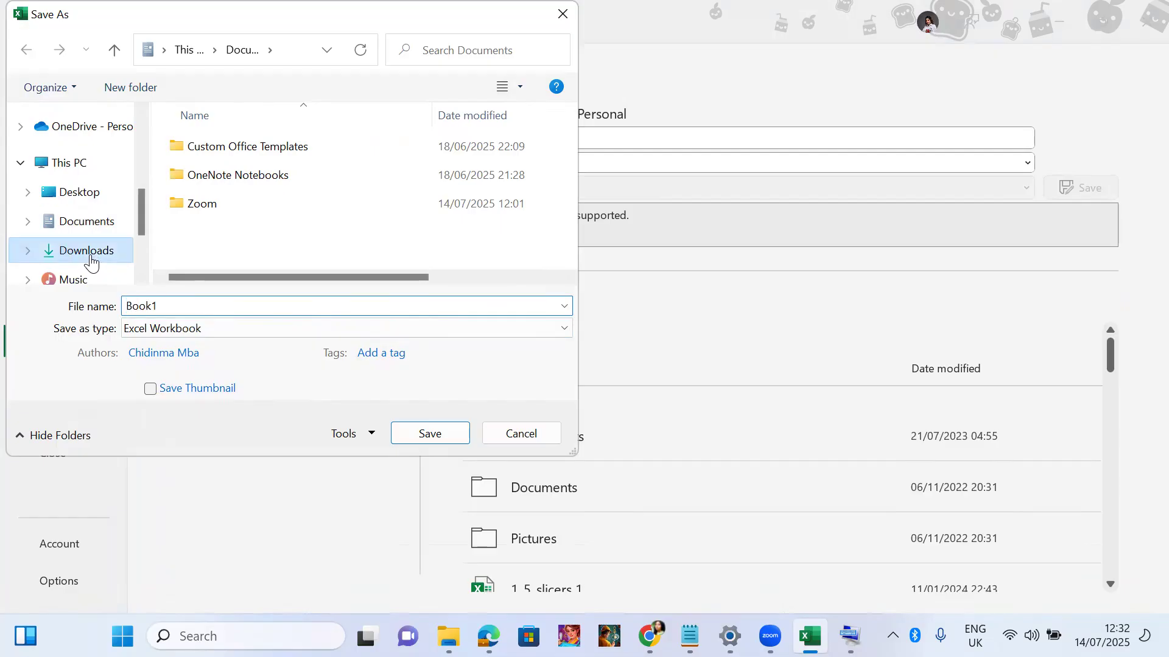
double_click(157, 306)
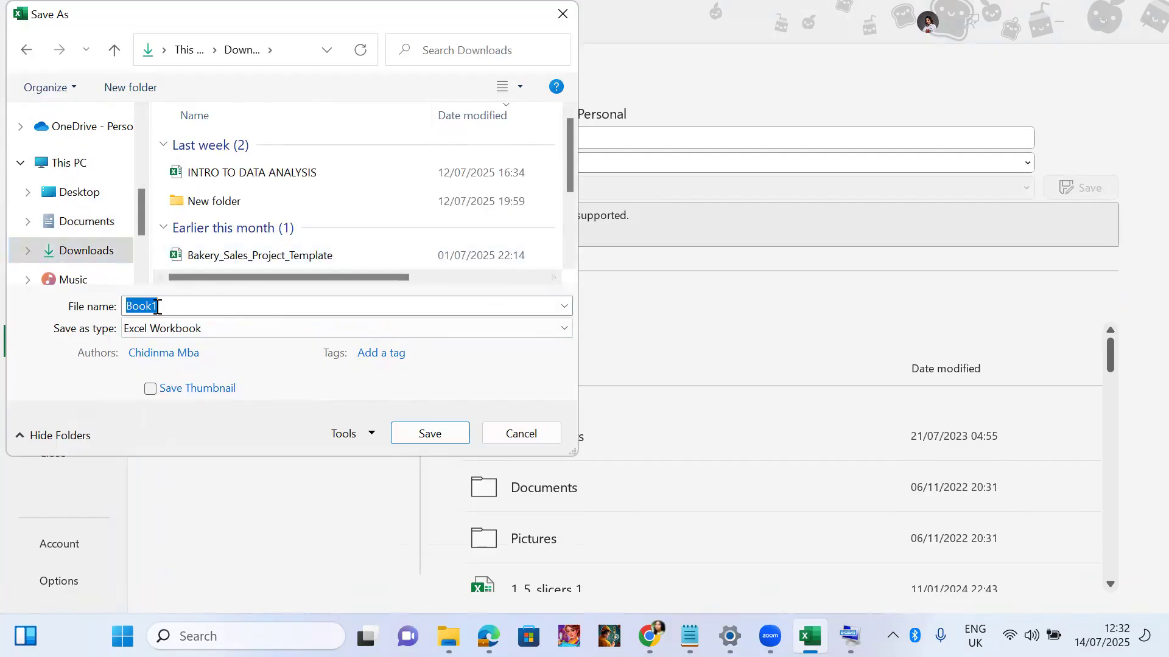
type("DAY 1 TASK - CHIDINMA MBA")
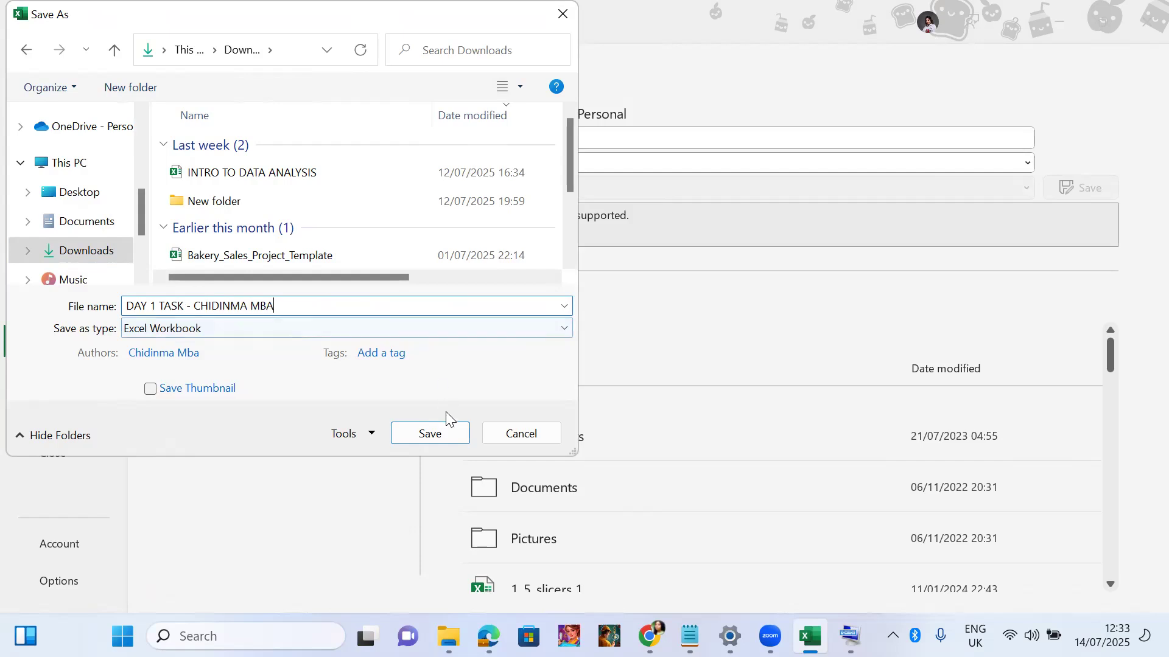
left_click(416, 433)
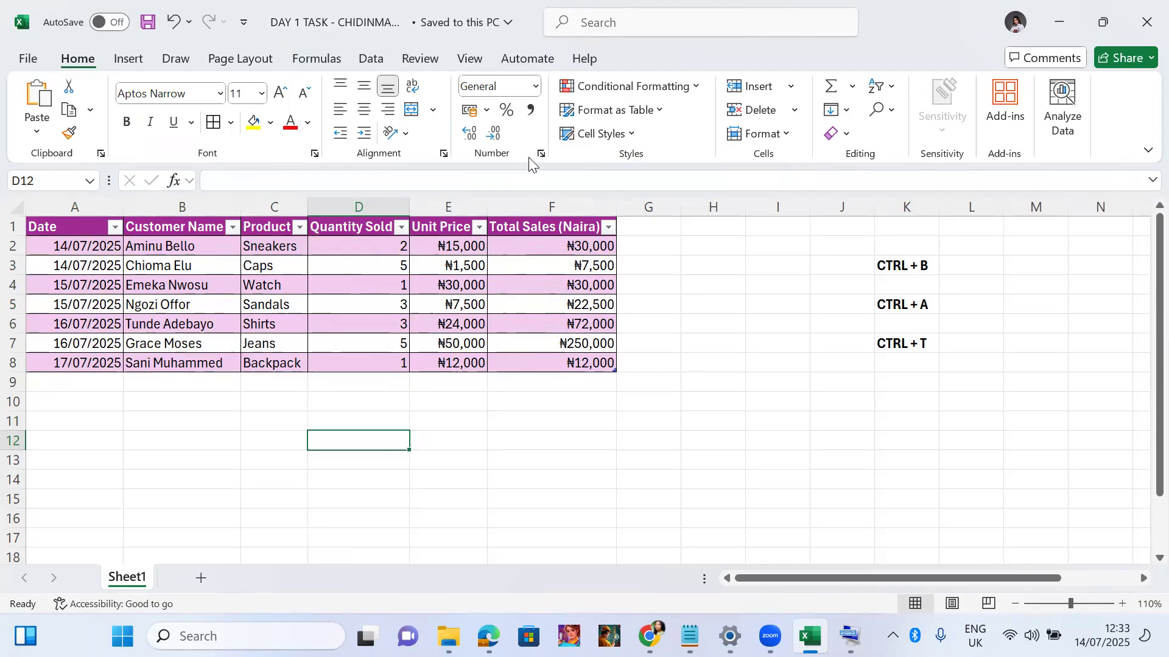
Open the Snipping Tool and capture a rectangular screenshot of the workbook from its title bar down past the sales table.
left_click(558, 491)
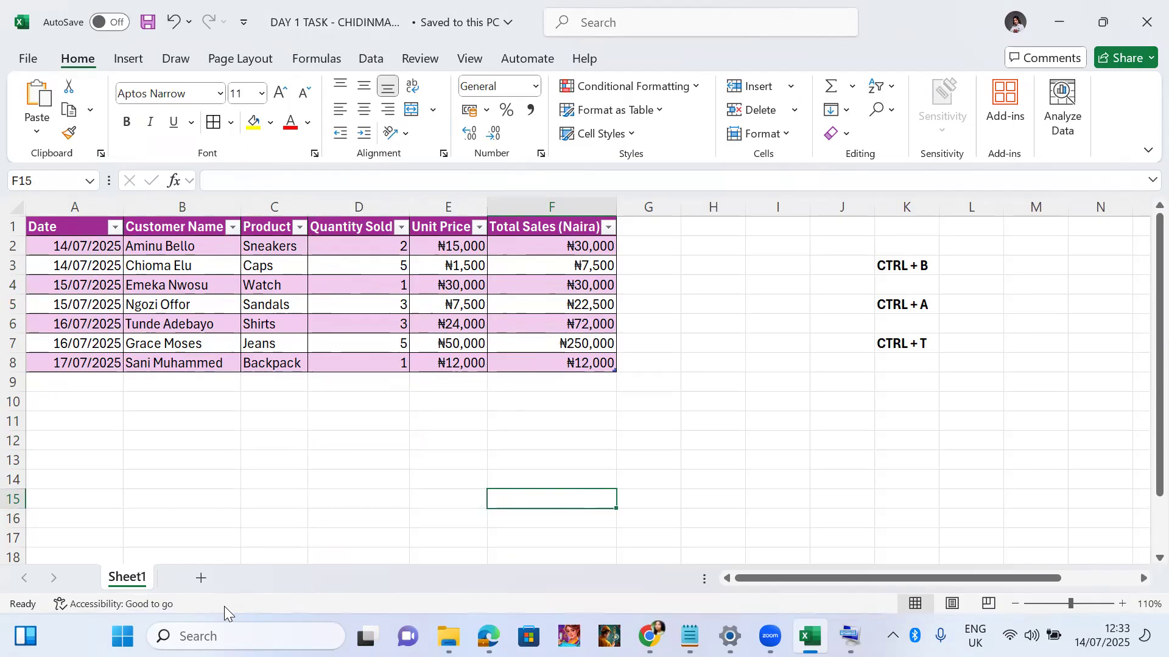
left_click(201, 636)
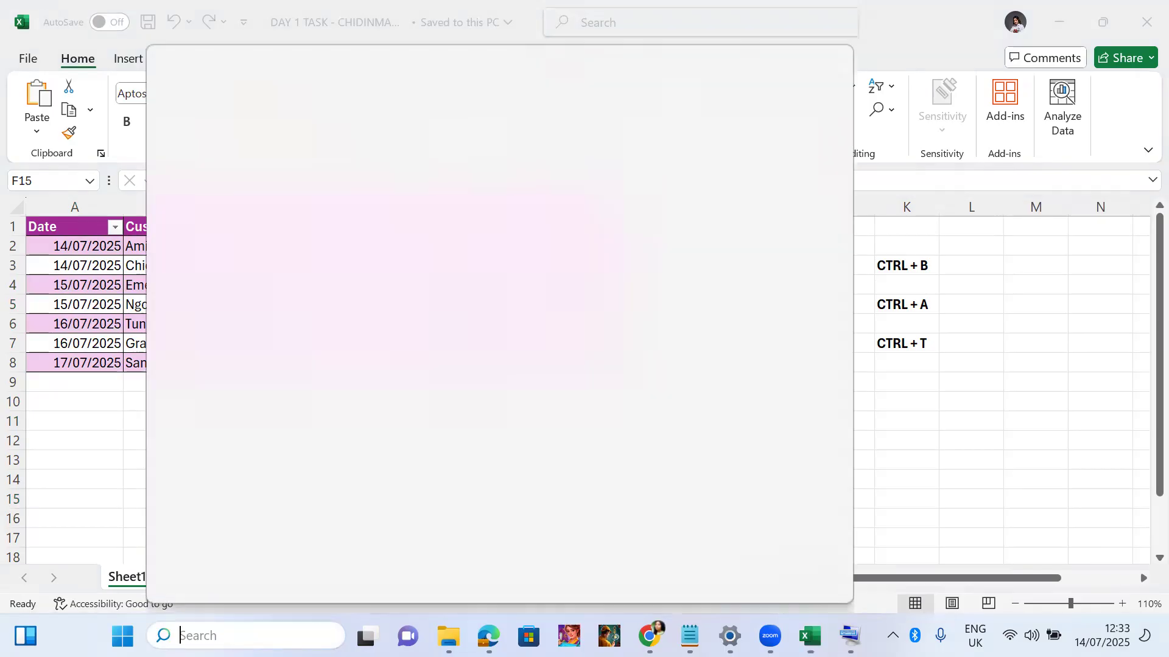
type("sN")
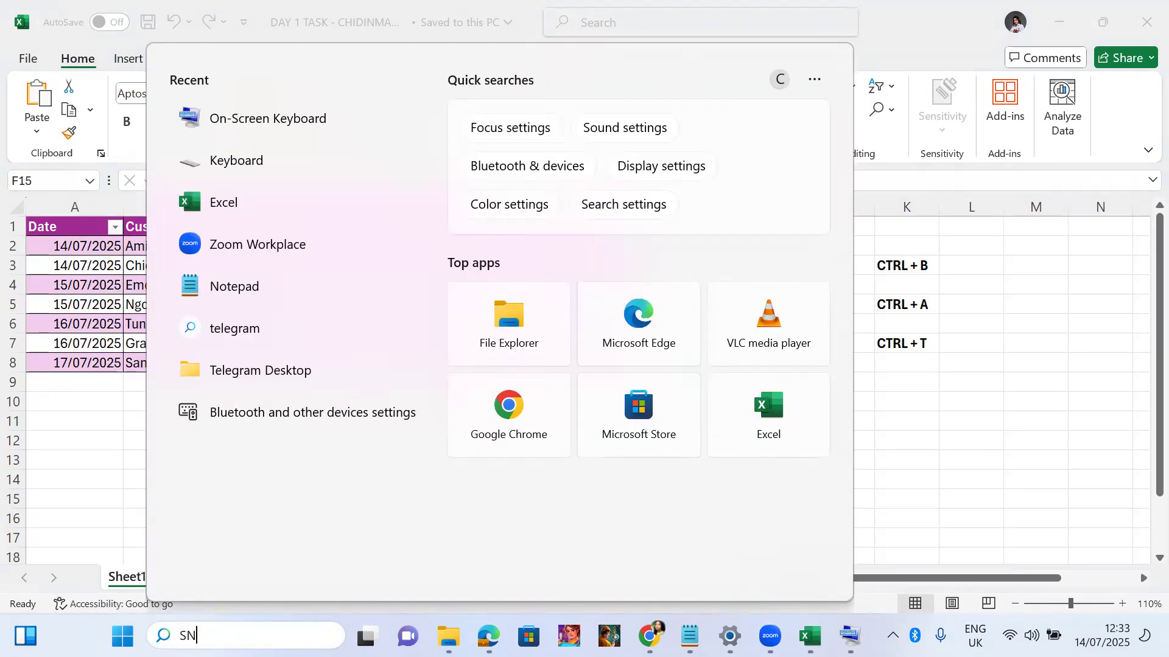
type("IP")
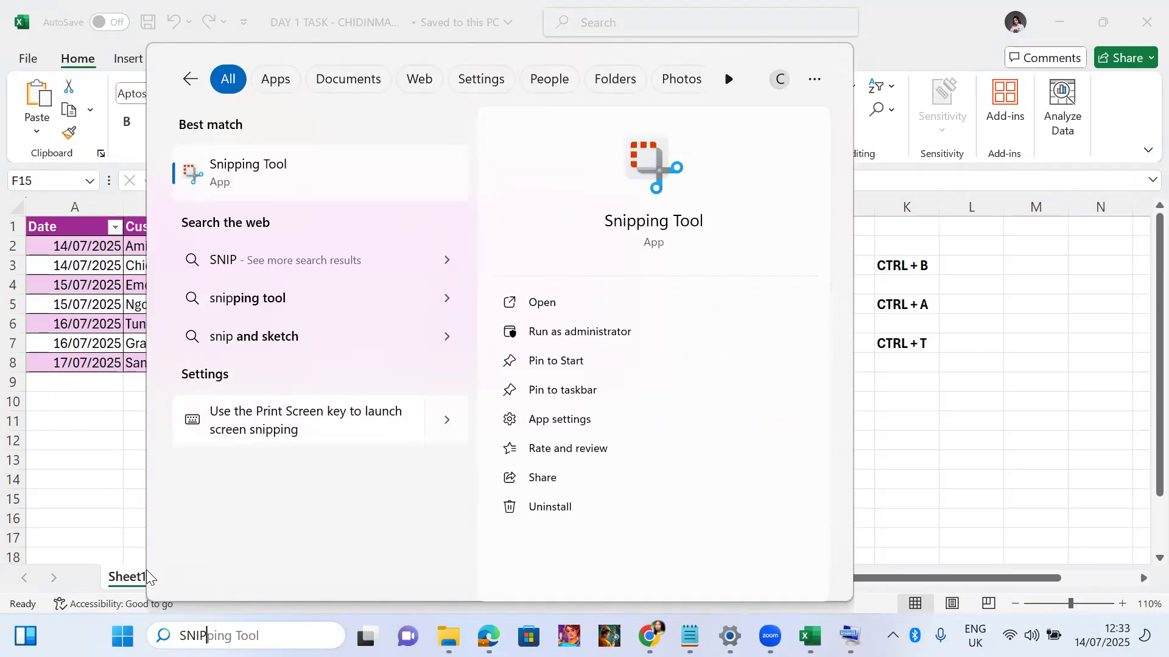
left_click(280, 178)
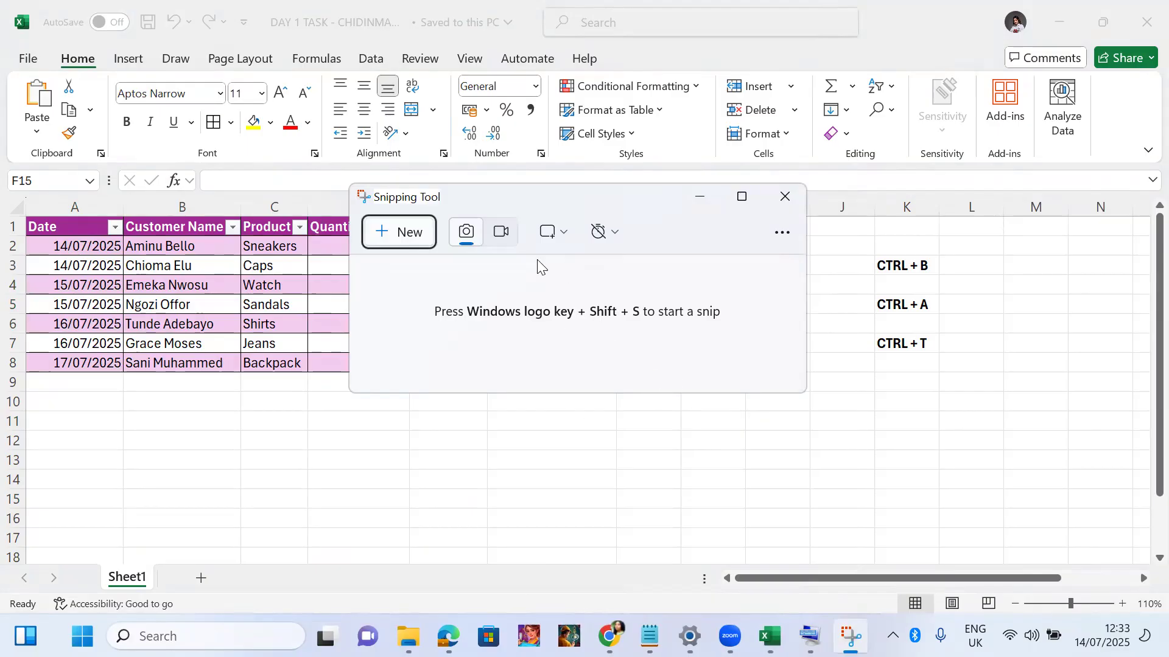
left_click(375, 239)
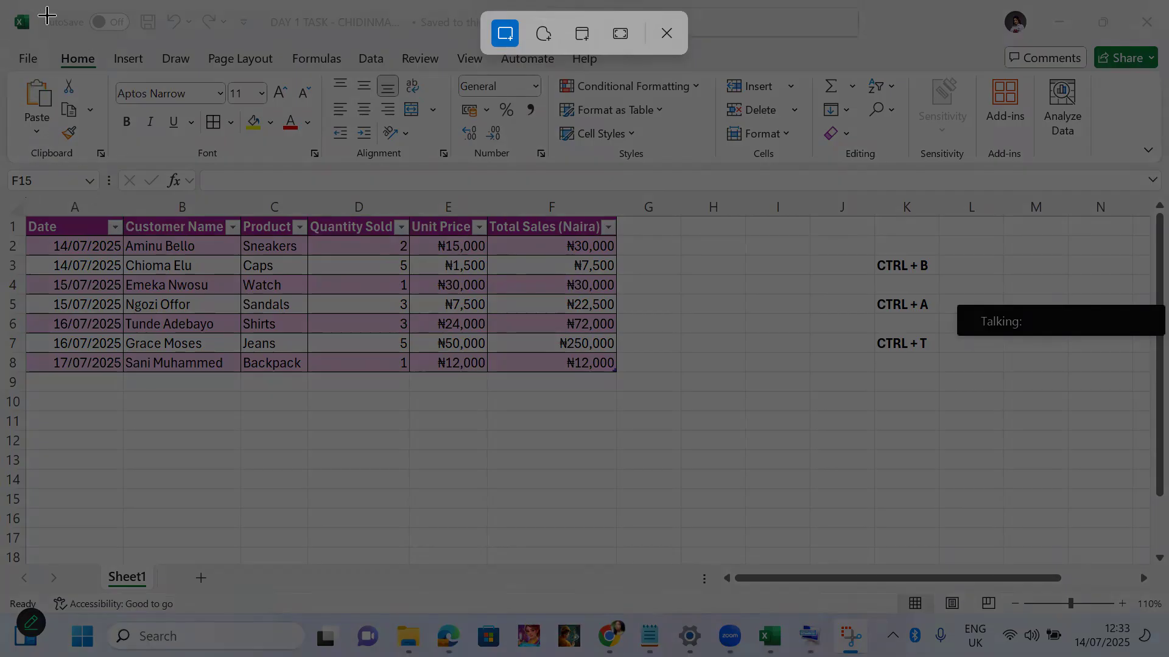
left_click_drag(14, 13, 747, 424)
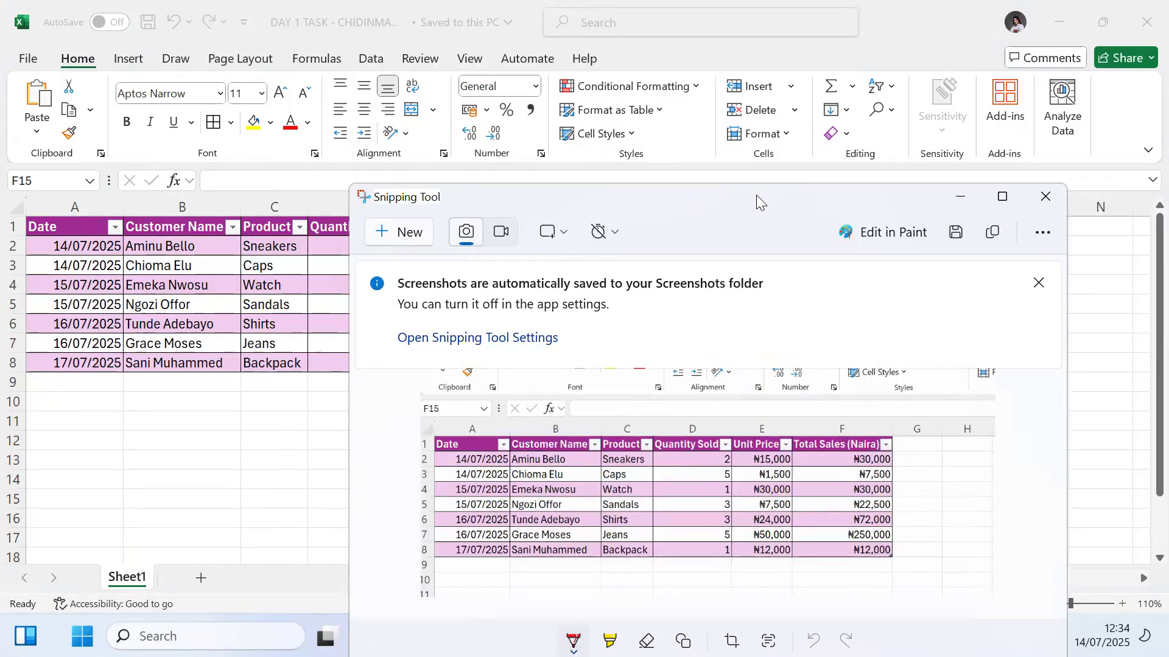
Move the capture window fully into view, undo the stray pen stroke on the screenshot and dismiss the automatic-saving notice.
left_click_drag(749, 195, 672, 100)
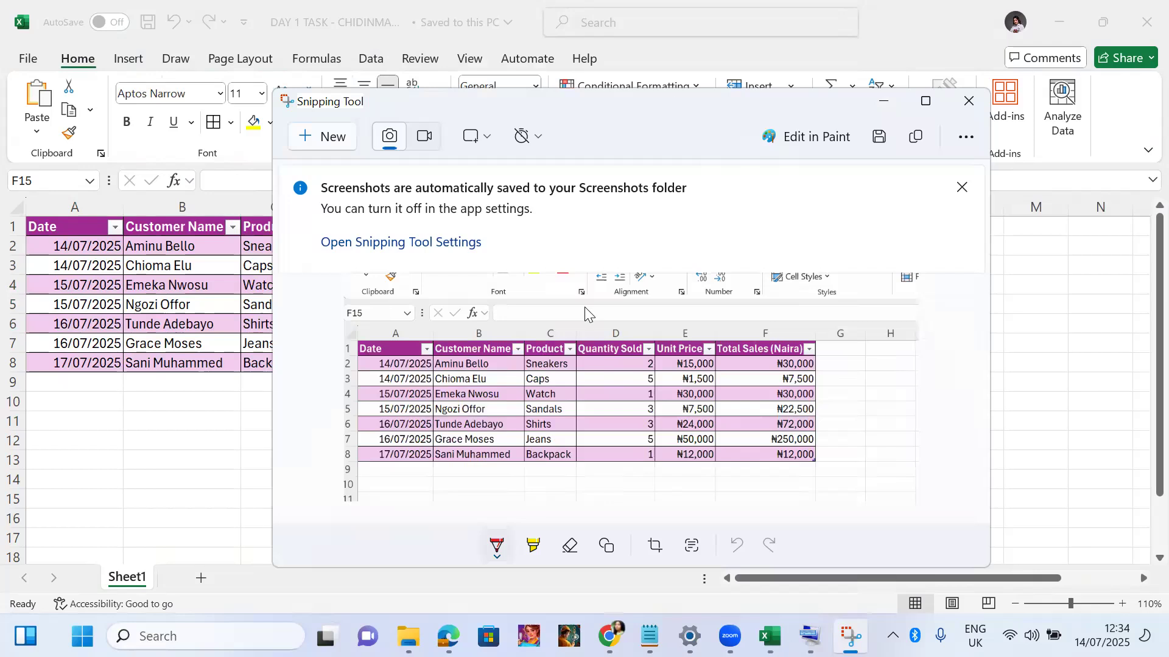
left_click_drag(729, 416, 736, 449)
left_click(740, 543)
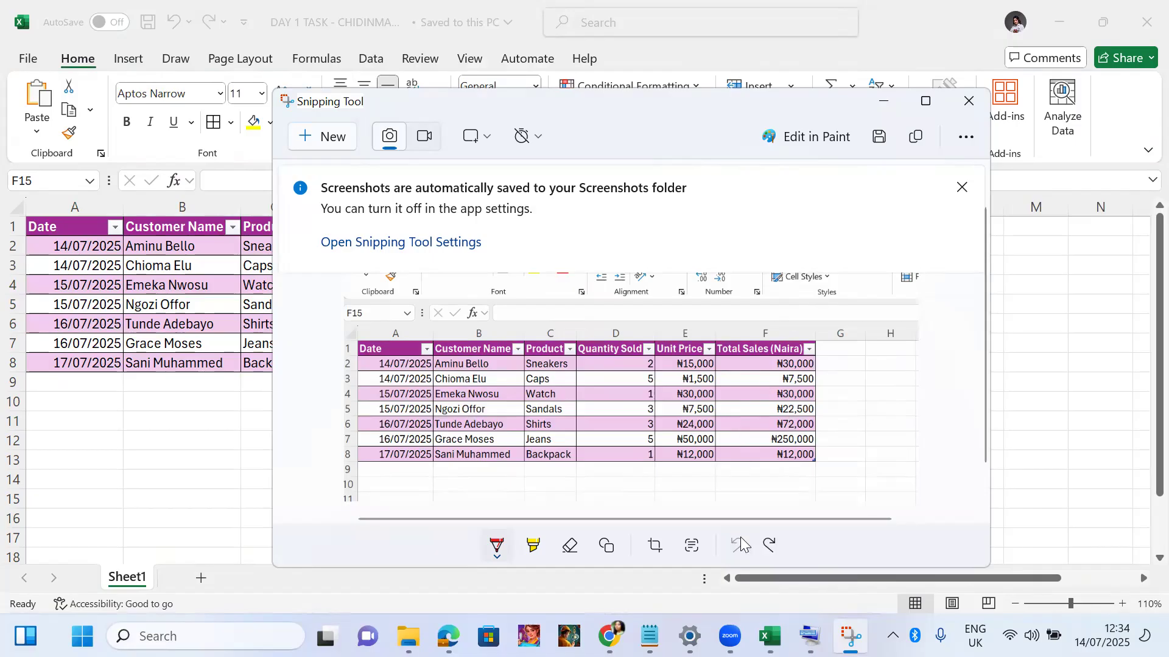
left_click(961, 189)
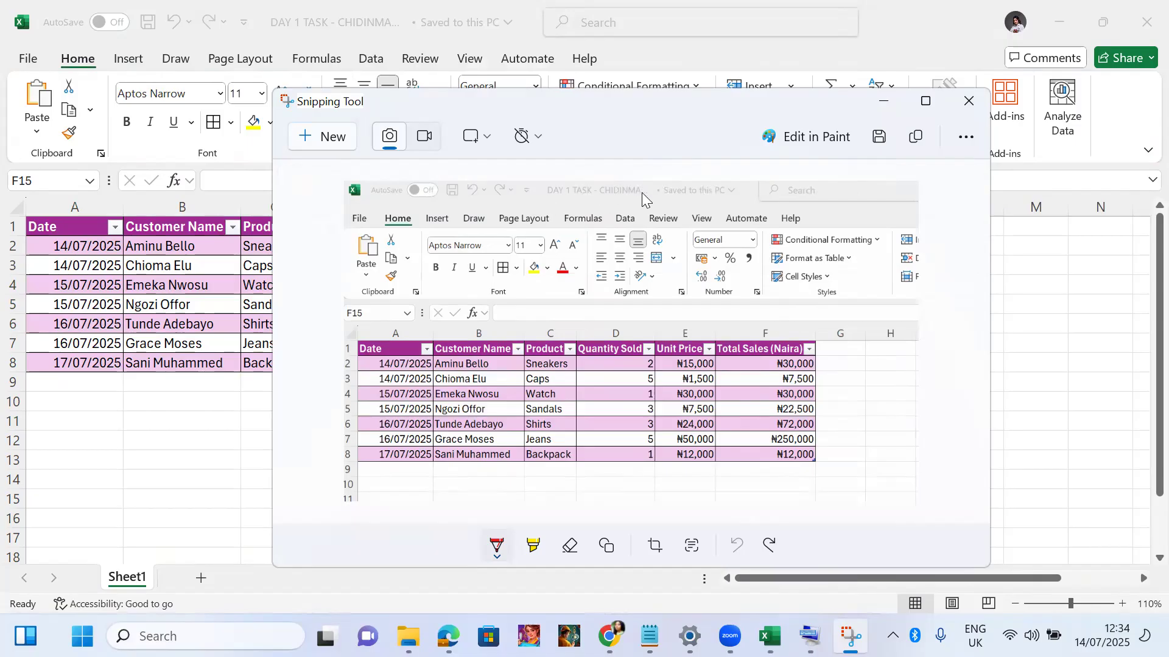
Save the screenshot in Downloads as a PNG named "SCREENSHOT DAY 1" and close the Snipping Tool.
left_click(883, 136)
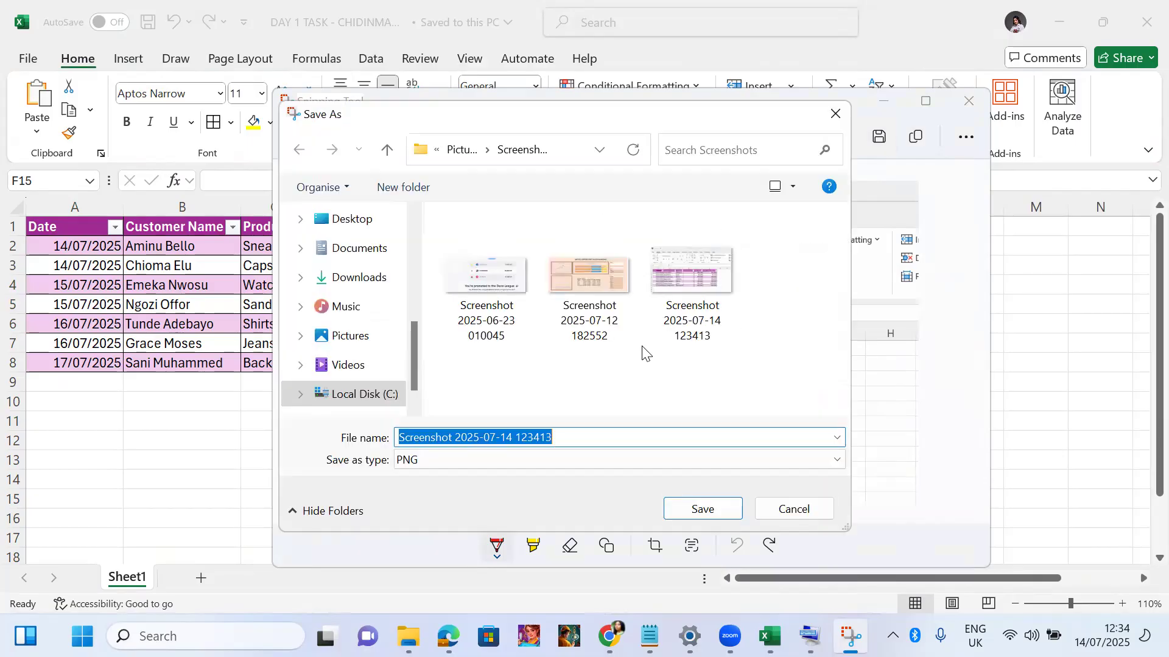
left_click(342, 291)
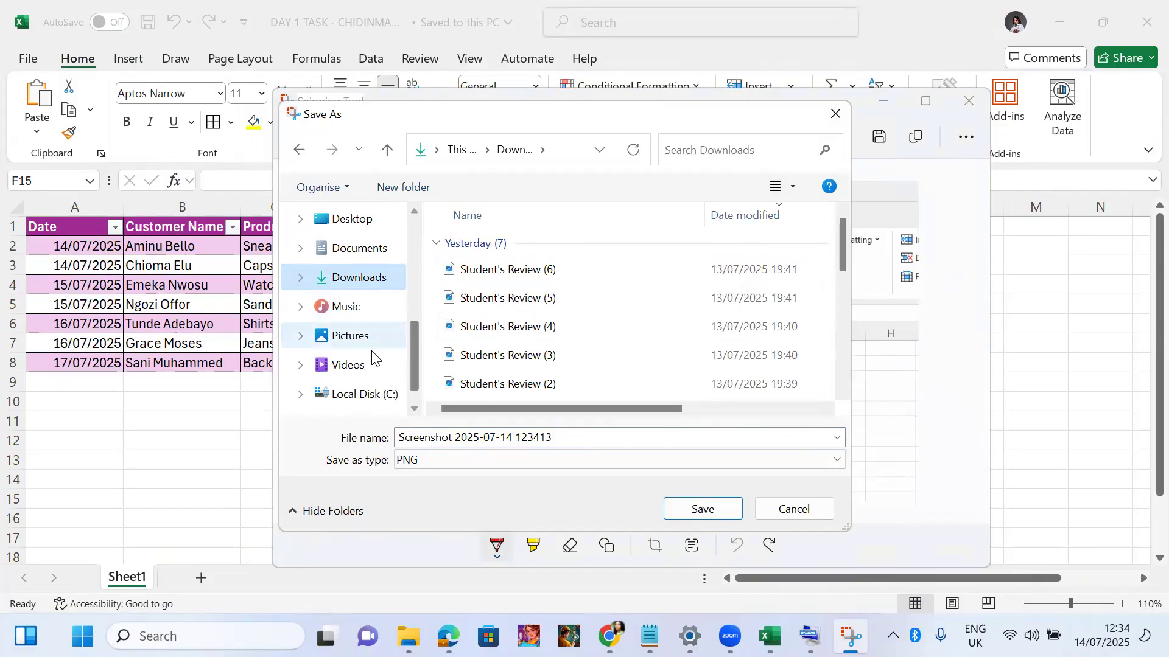
left_click_drag(416, 333, 416, 246)
left_click_drag(416, 241, 424, 397)
left_click(477, 437)
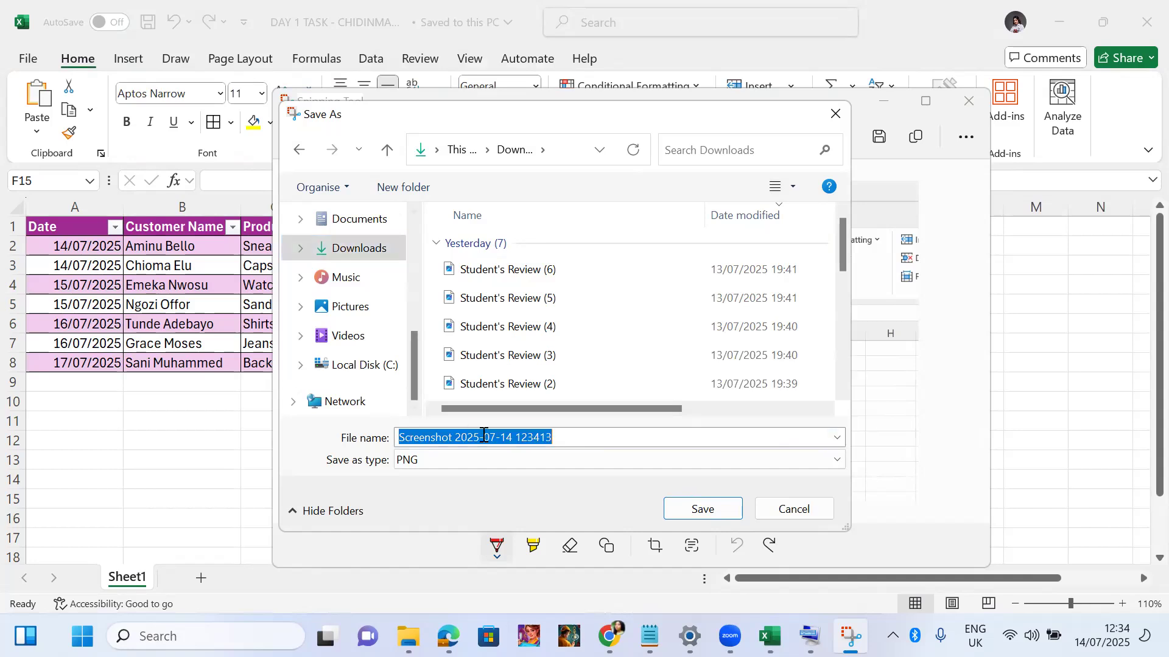
type("SCREENSHOT DAY 1")
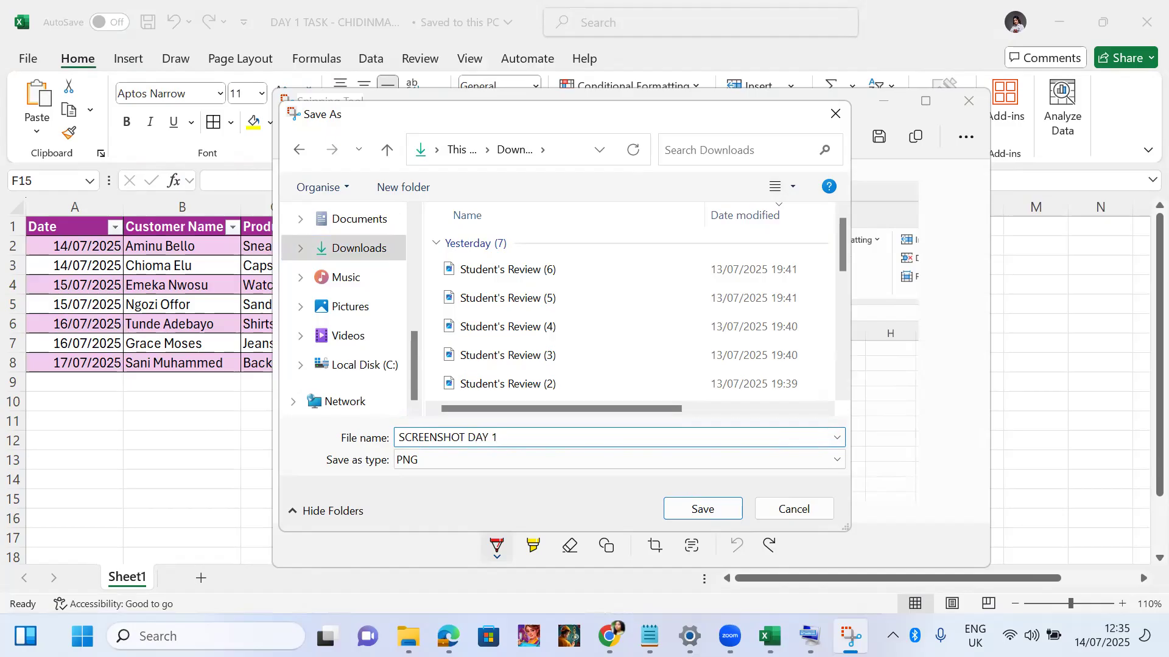
left_click(674, 506)
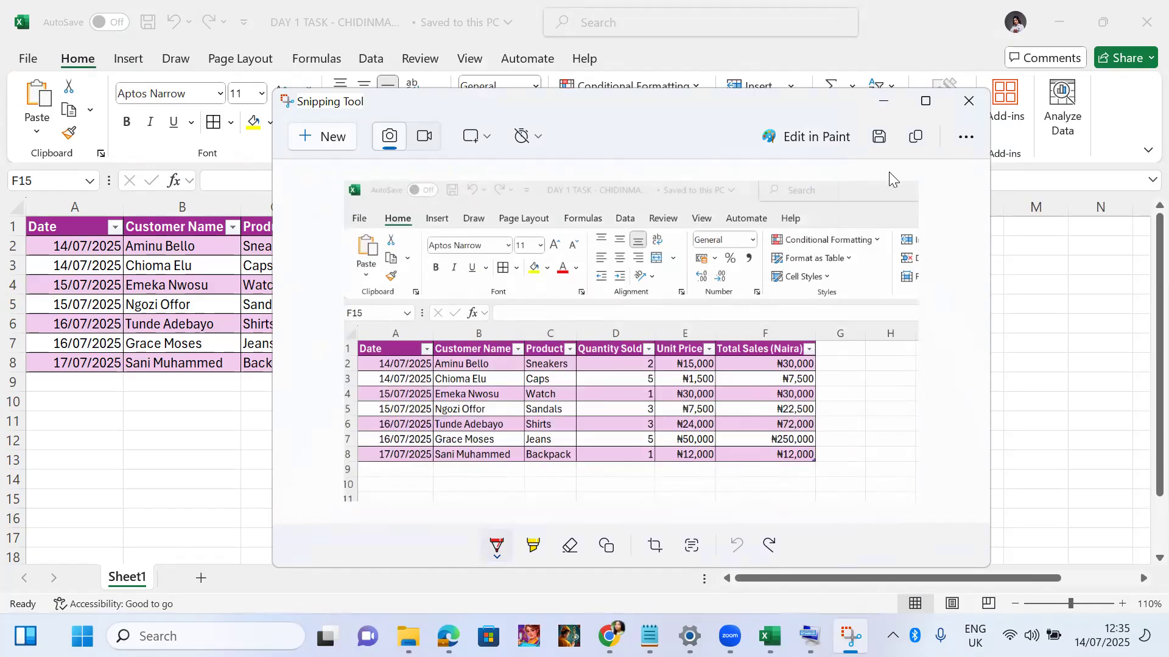
left_click(966, 102)
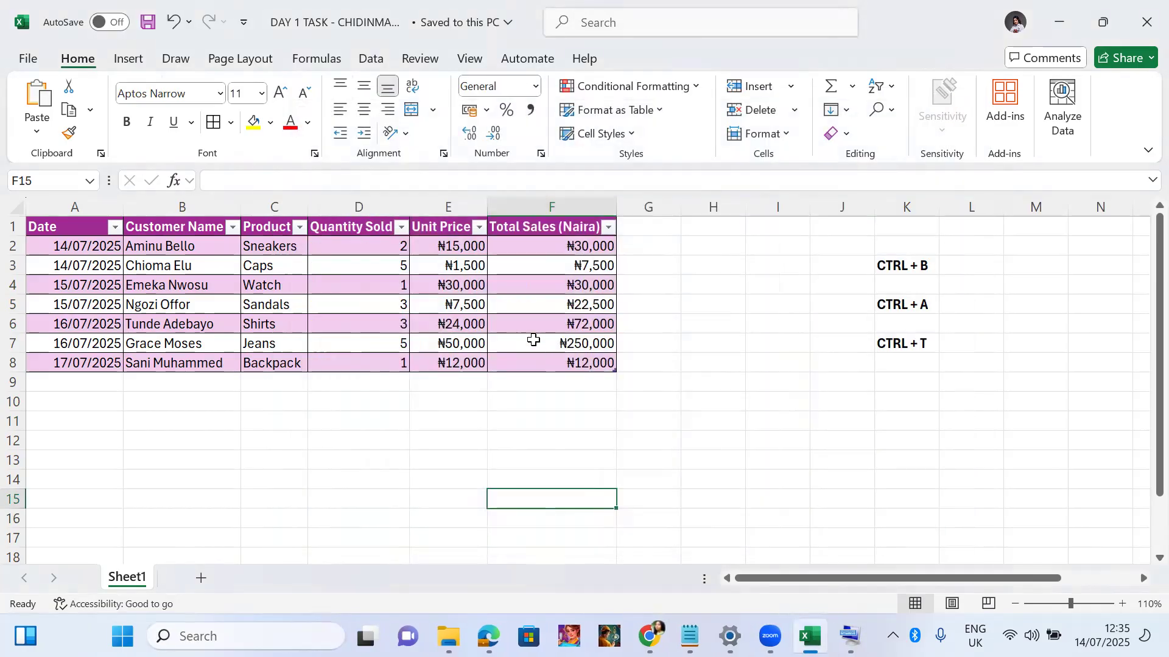
Add the note "CTRL + S" in cell K9 below the other shortcut notes and make it bold.
left_click(534, 340)
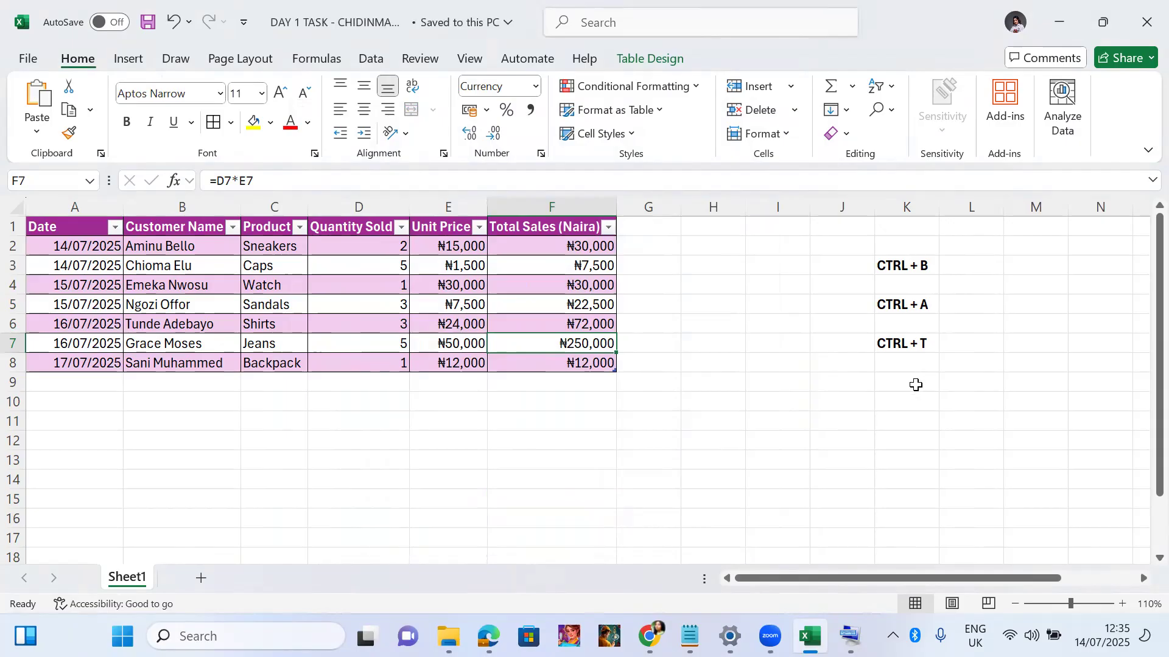
left_click(916, 384)
type("CR=")
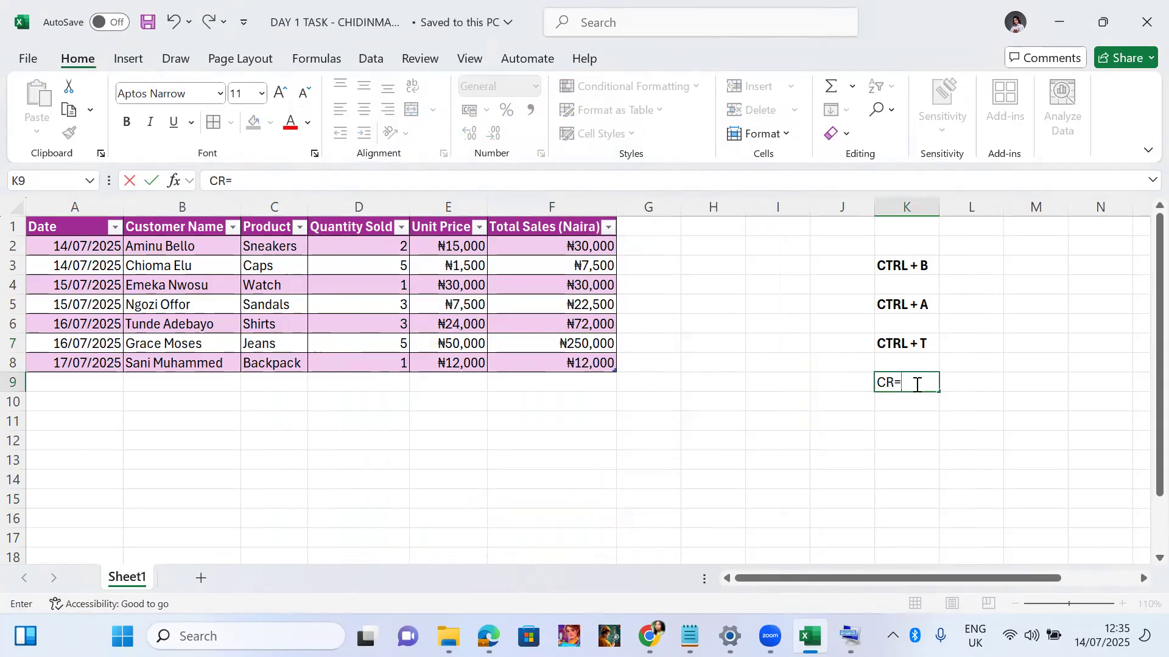
key("BackSpace")
type("TRL + S")
key("Return")
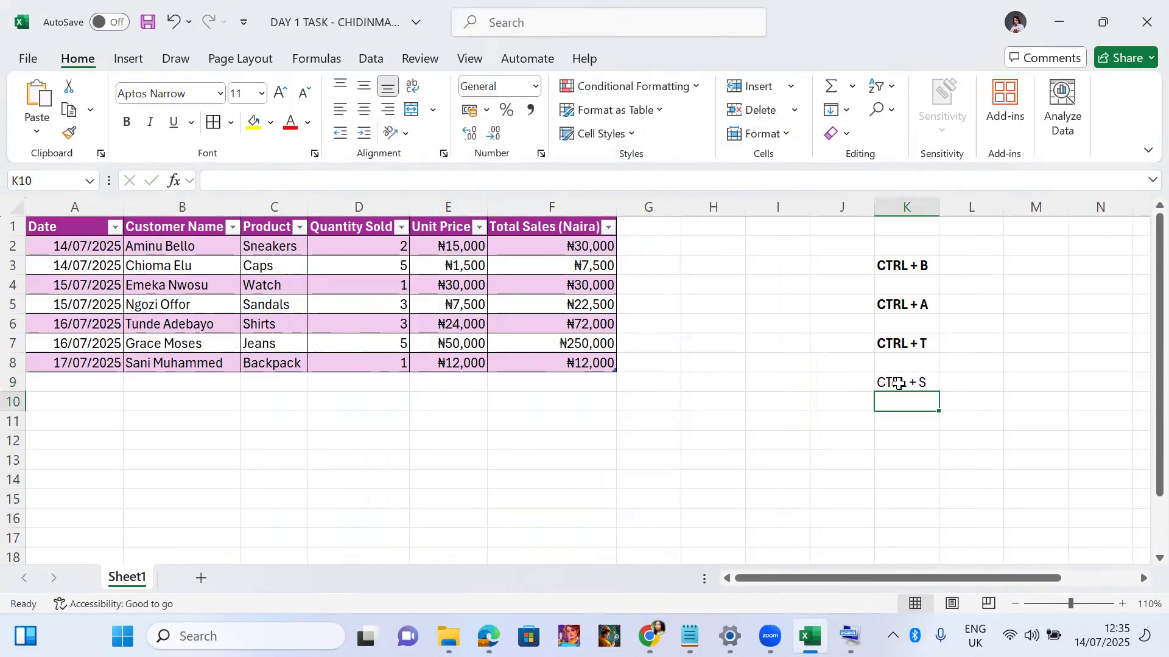
left_click(913, 383)
left_click(127, 124)
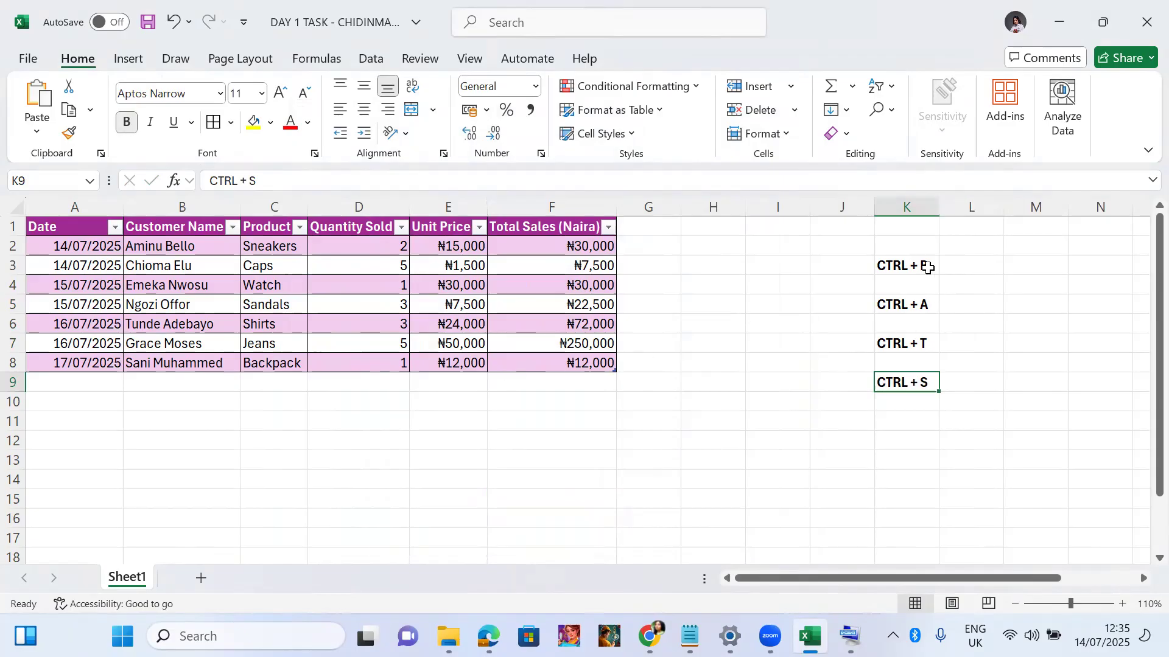
Review the shortcut notes in K3, K5, K7 and K9, selecting the sales table data to demonstrate the select-all shortcut.
left_click(907, 263)
left_click(901, 304)
left_click(557, 327)
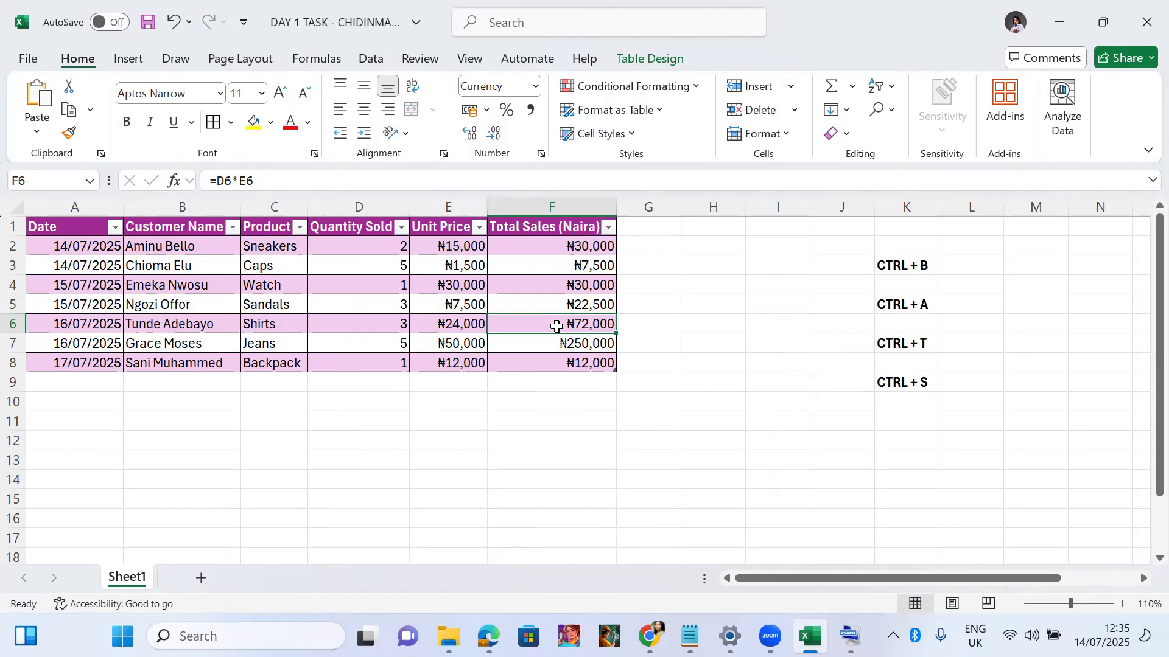
key("ctrl+a")
left_click(701, 328)
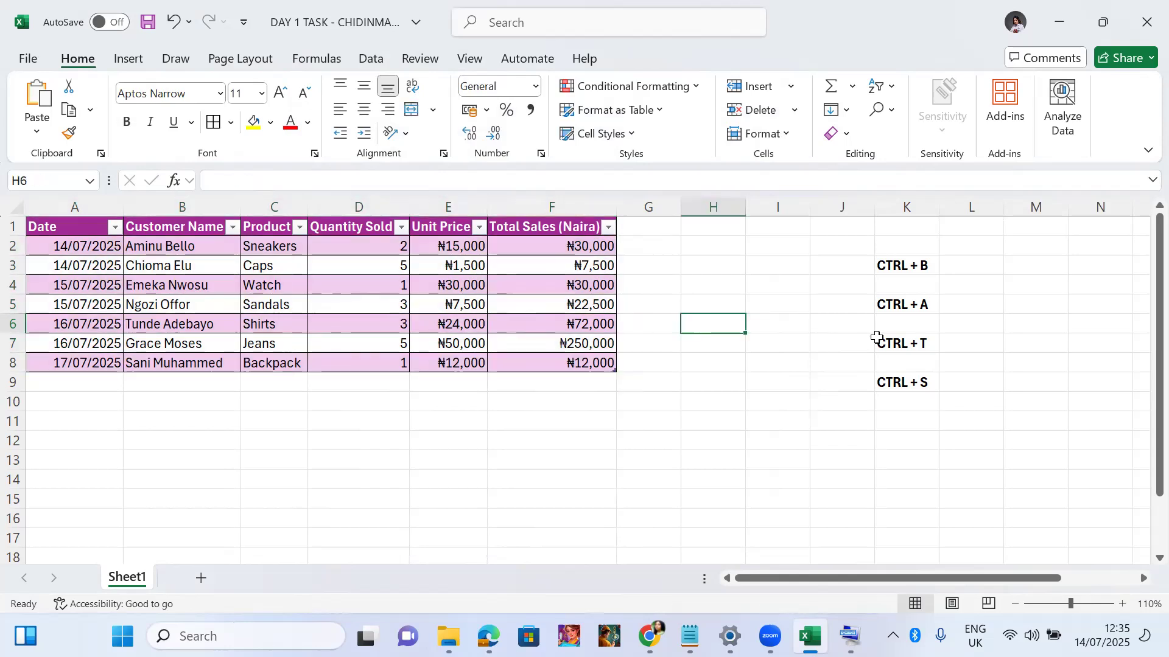
left_click(877, 339)
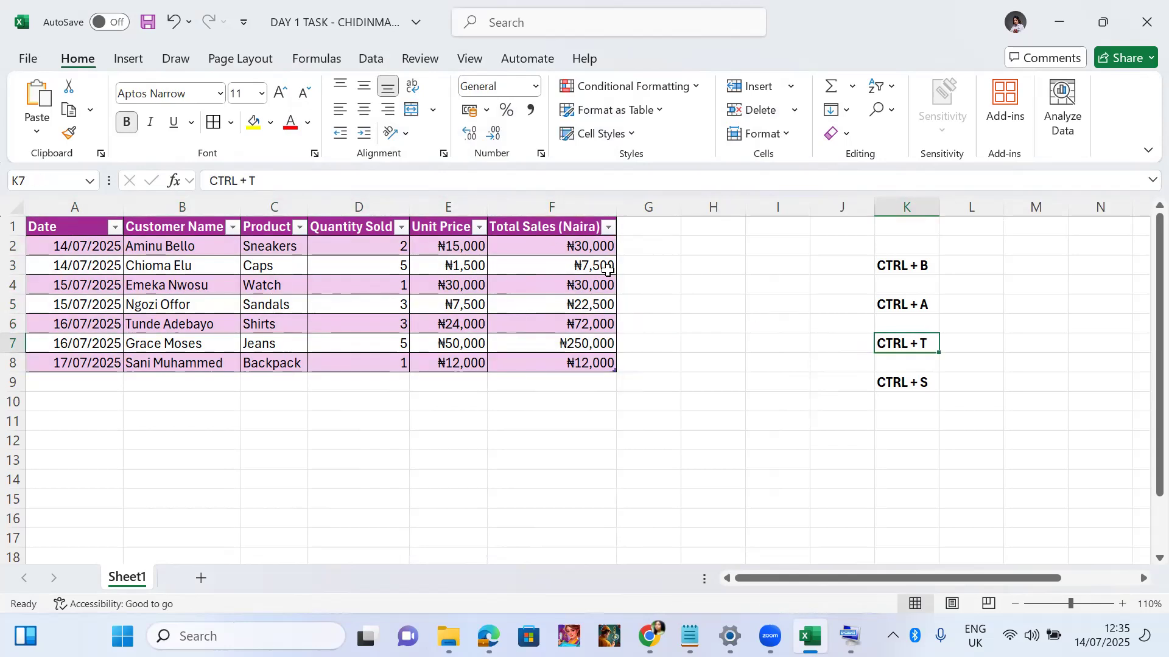
left_click(922, 383)
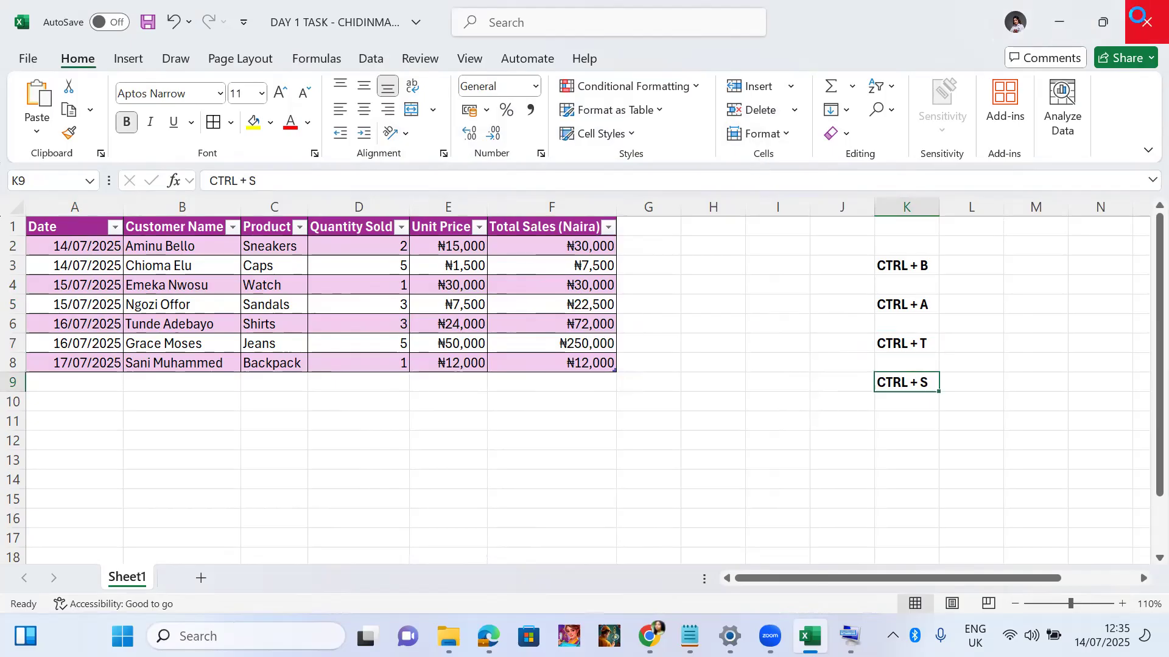
Dismiss the save prompt on closing, save the changes to the workbook directly, and close Excel.
left_click(1140, 18)
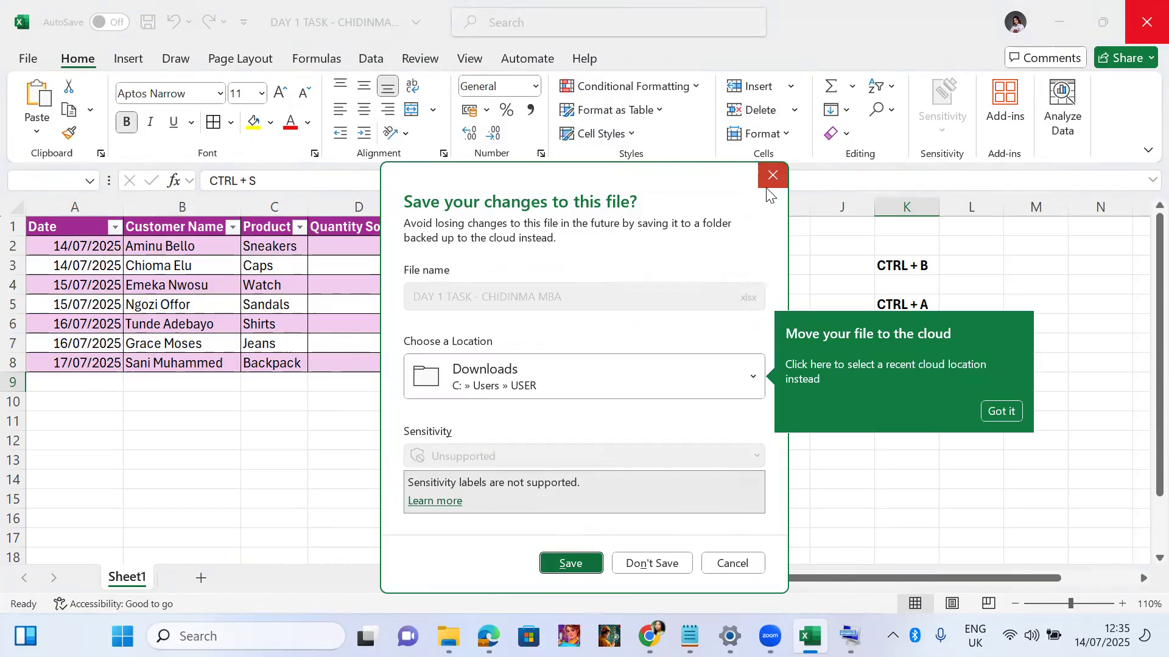
left_click(770, 182)
left_click(621, 281)
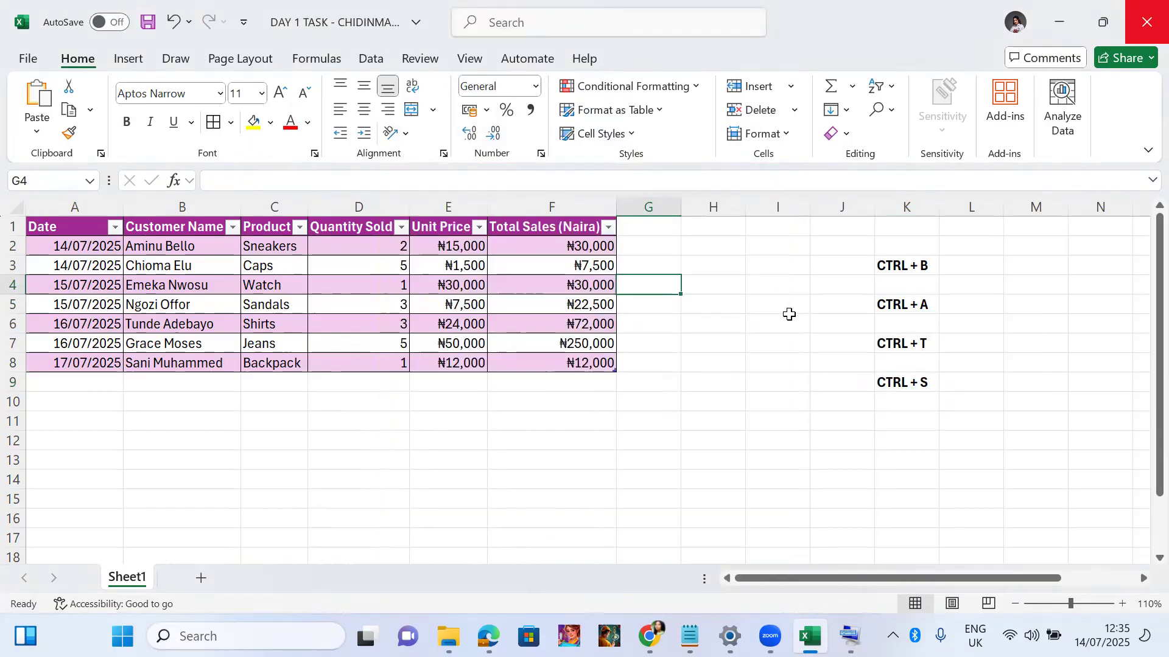
key("ctrl+s")
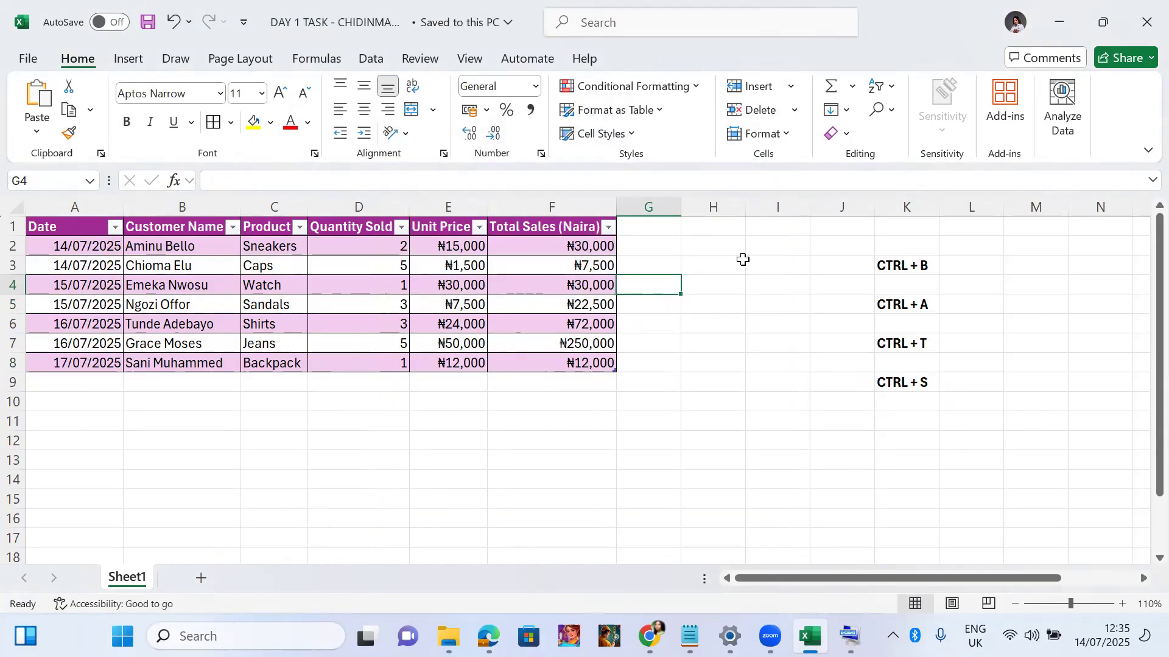
left_click(1147, 21)
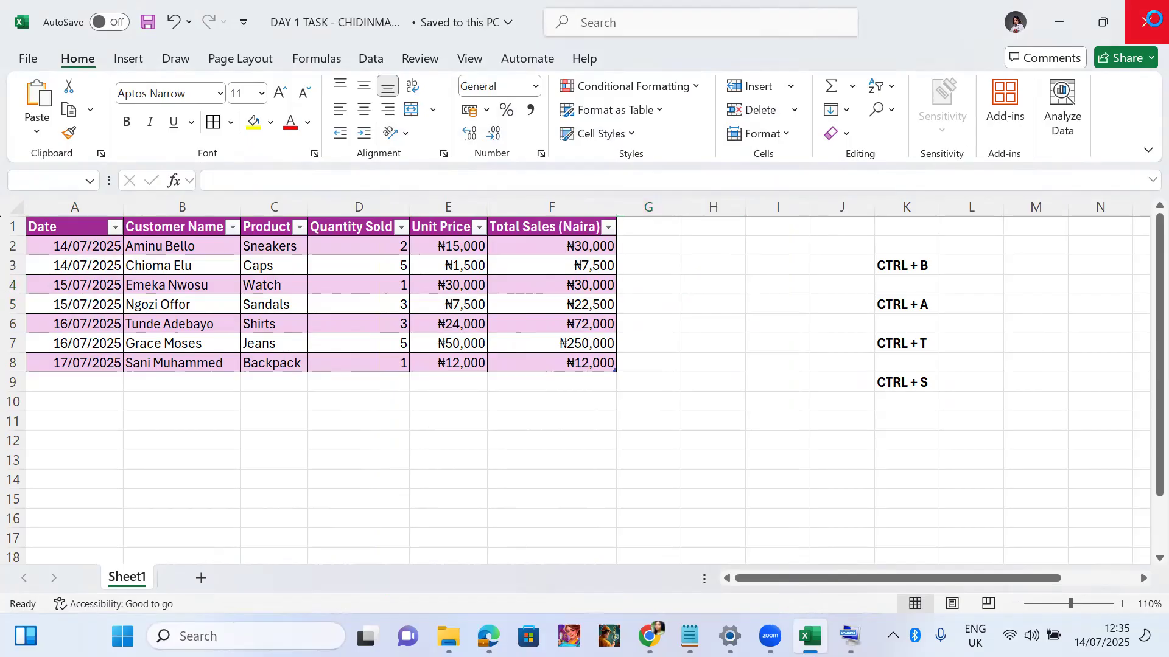
Switch to the Google Docs brief in Chrome, review the items to submit and the task description, and minimise the browser.
mouse_move(688, 633)
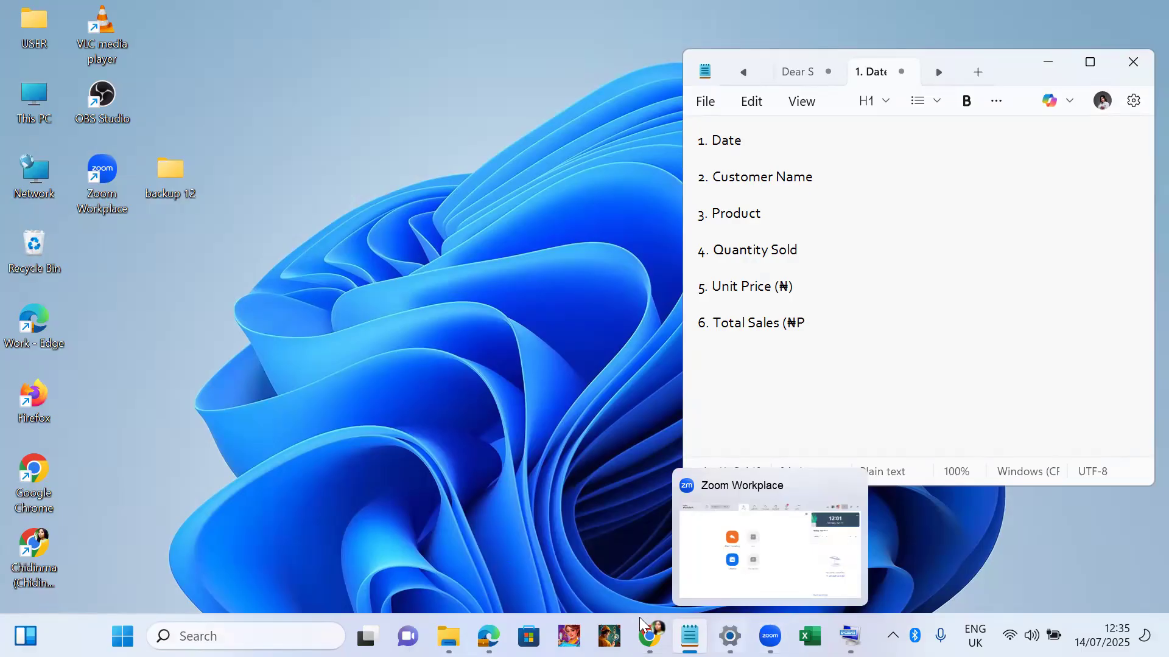
mouse_move(649, 634)
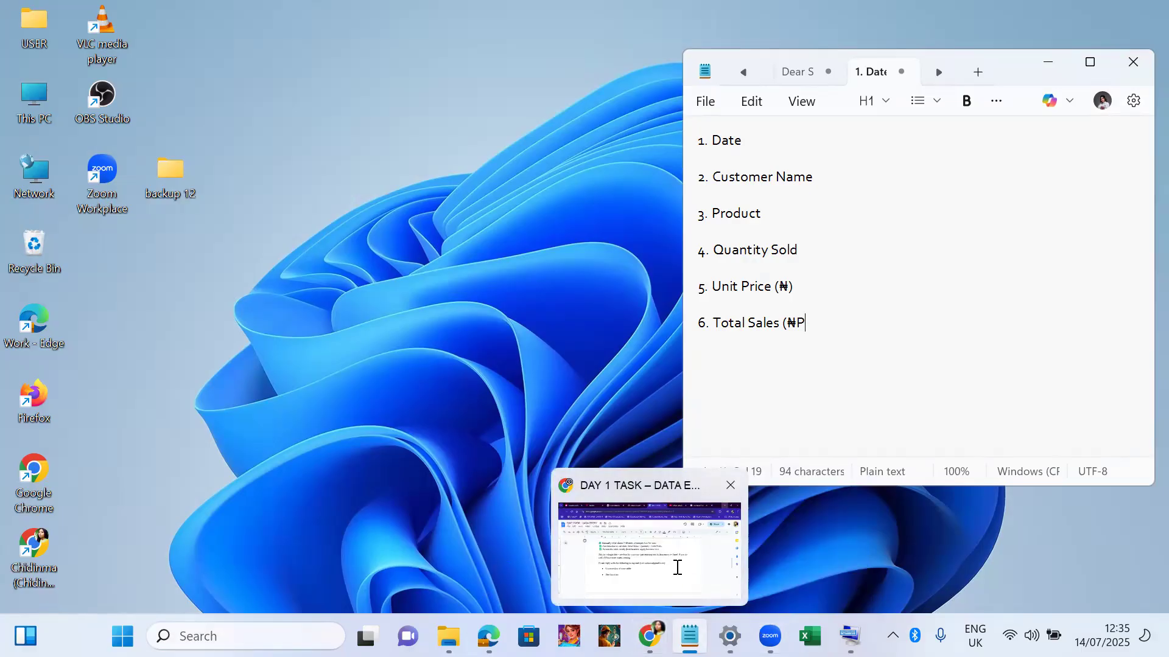
left_click(674, 570)
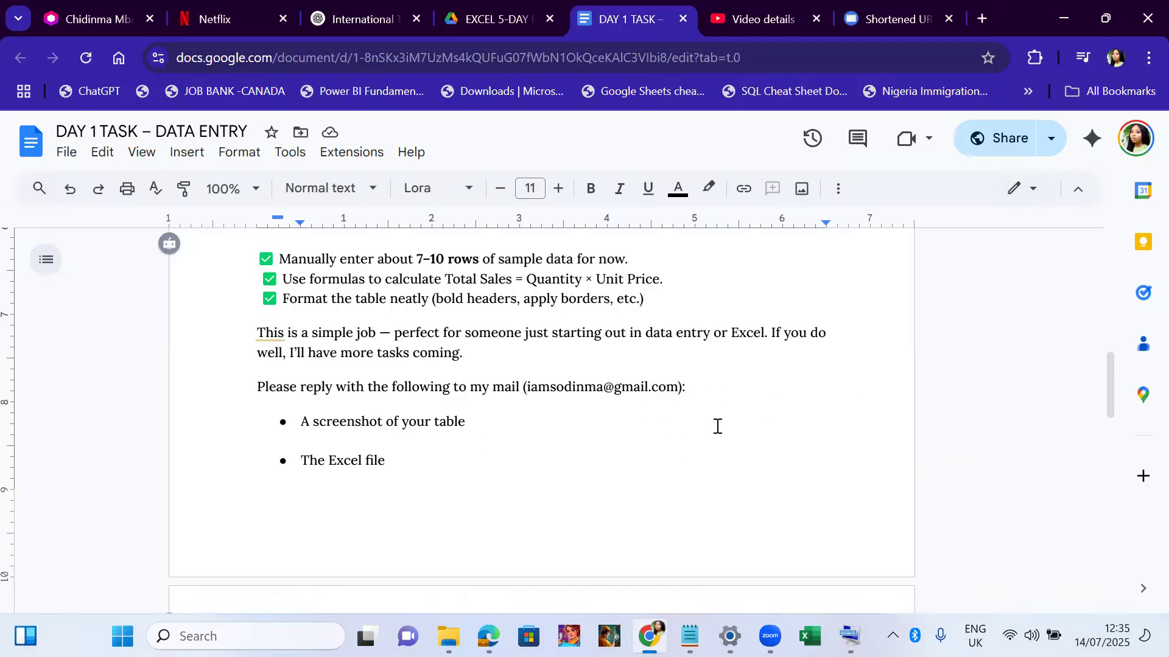
left_click_drag(1109, 378, 1107, 427)
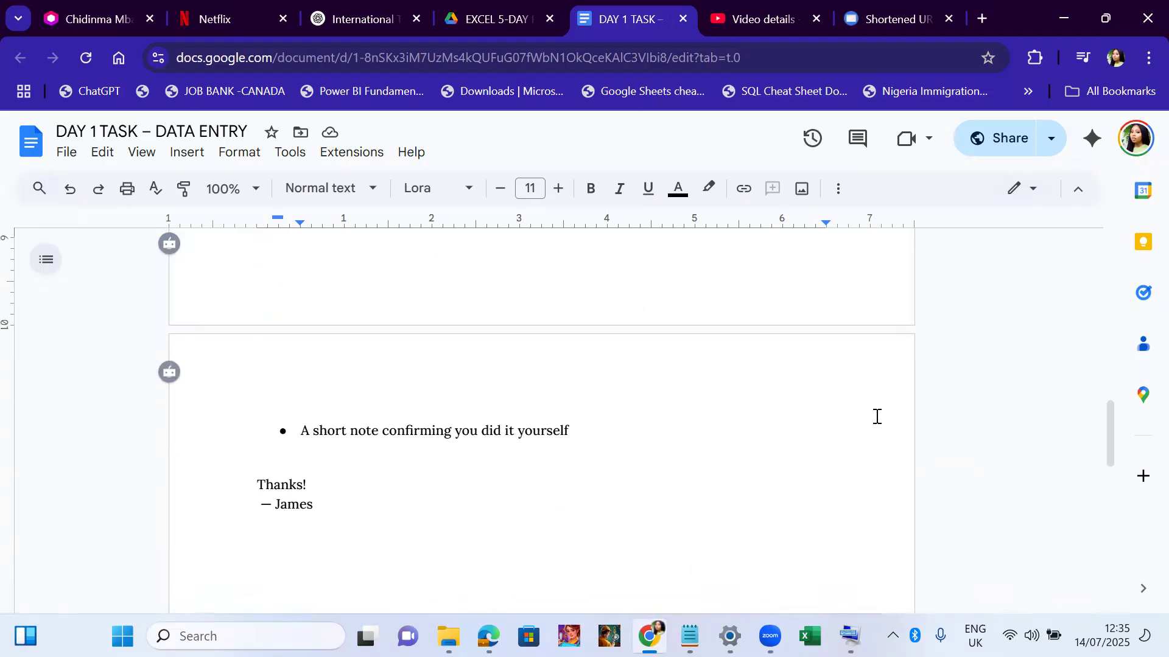
left_click_drag(1104, 443, 1036, 360)
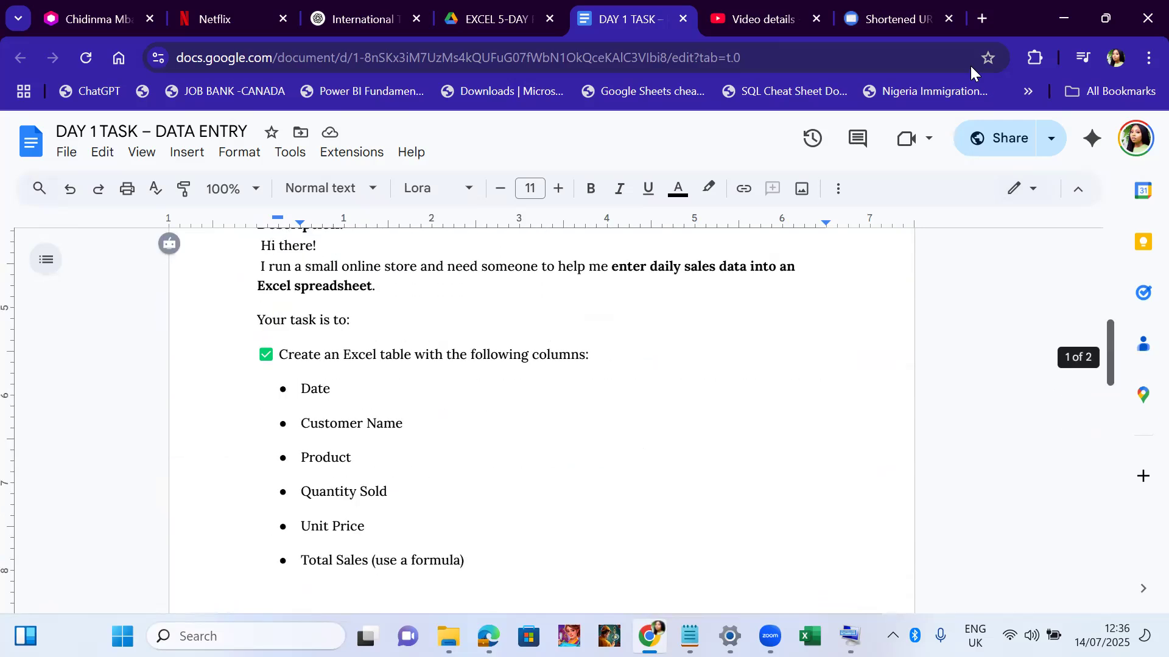
left_click(1064, 18)
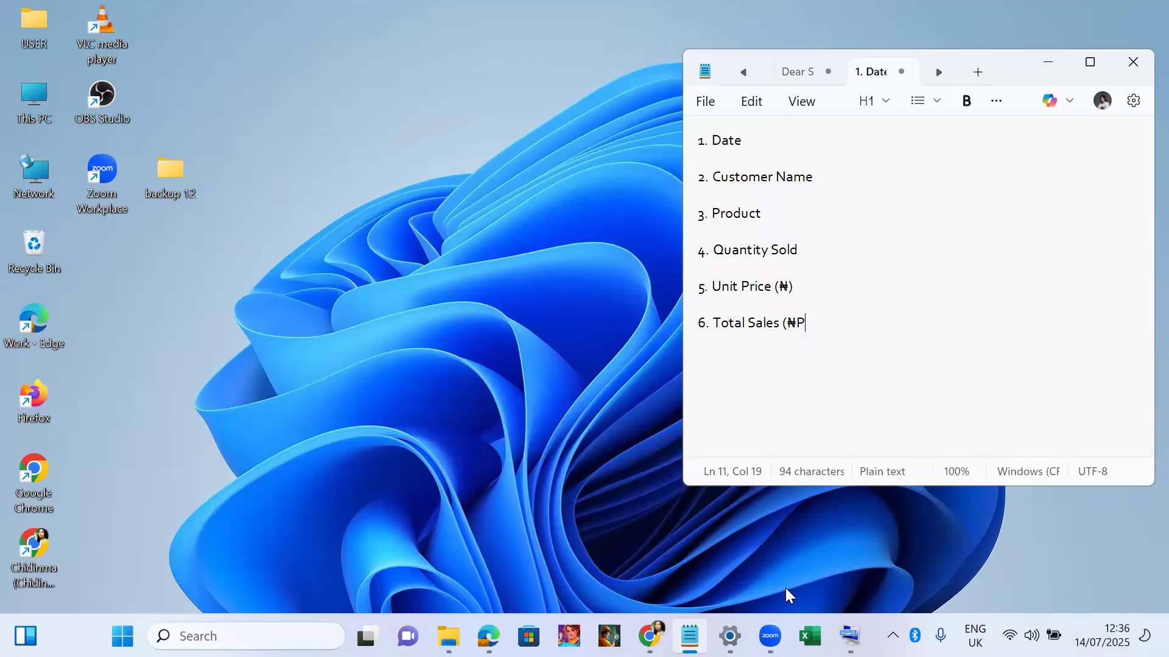